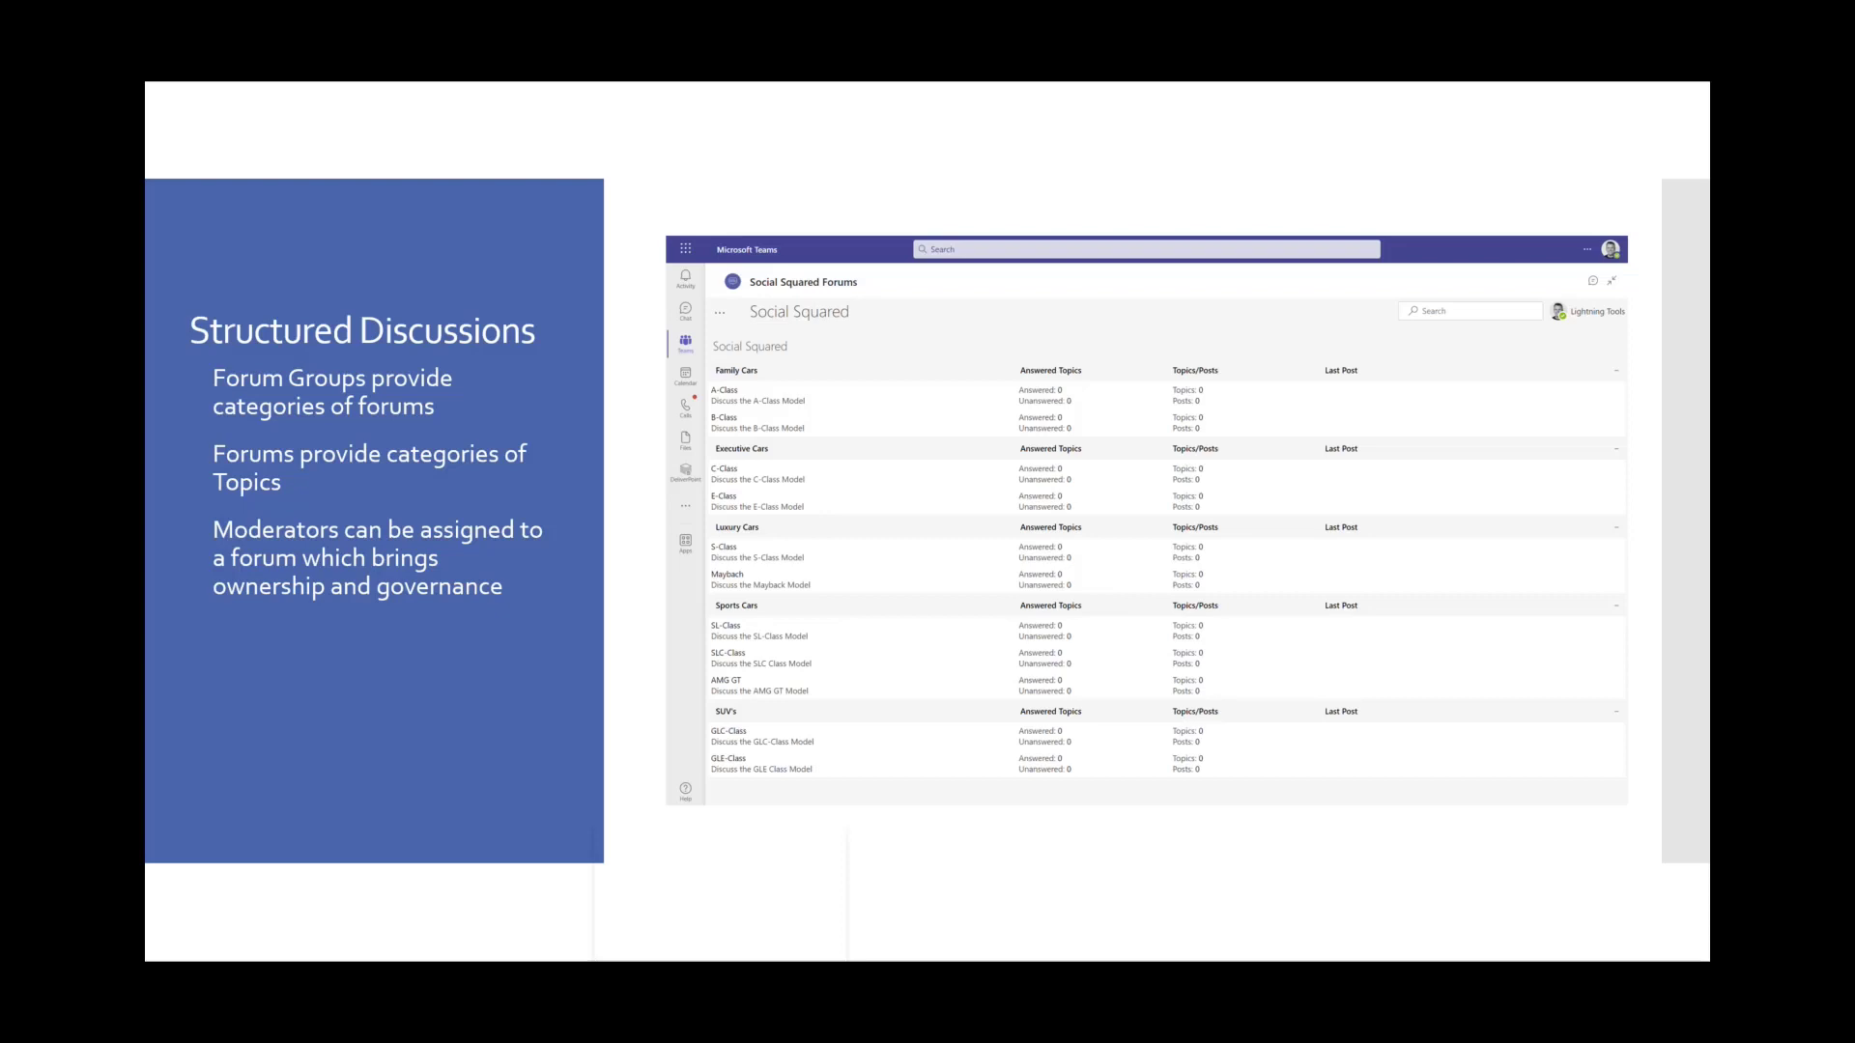
Advance the slide show to the "Building Forum Groups & Forums" slide and switch to the Lightning Tools Software SharePoint site in Chrome
{"action": "key", "text": "Right"}
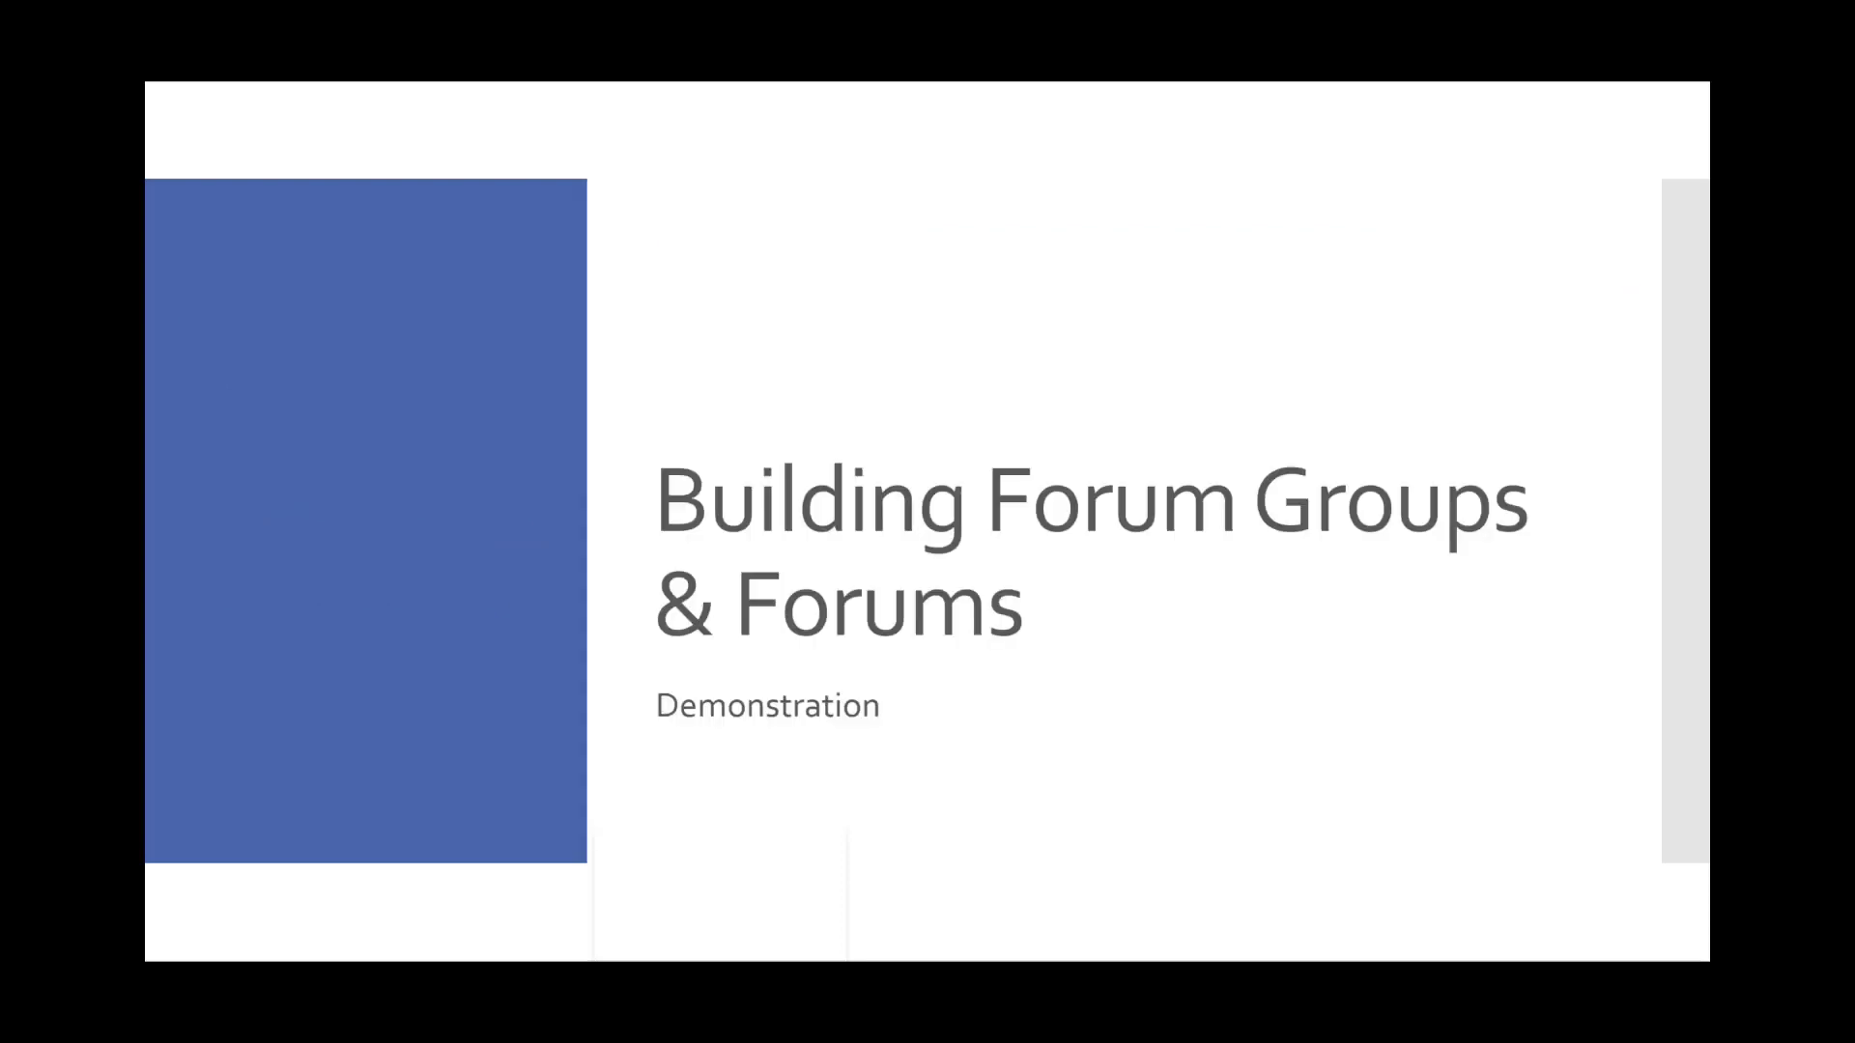
{"action": "key", "text": "super+Tab"}
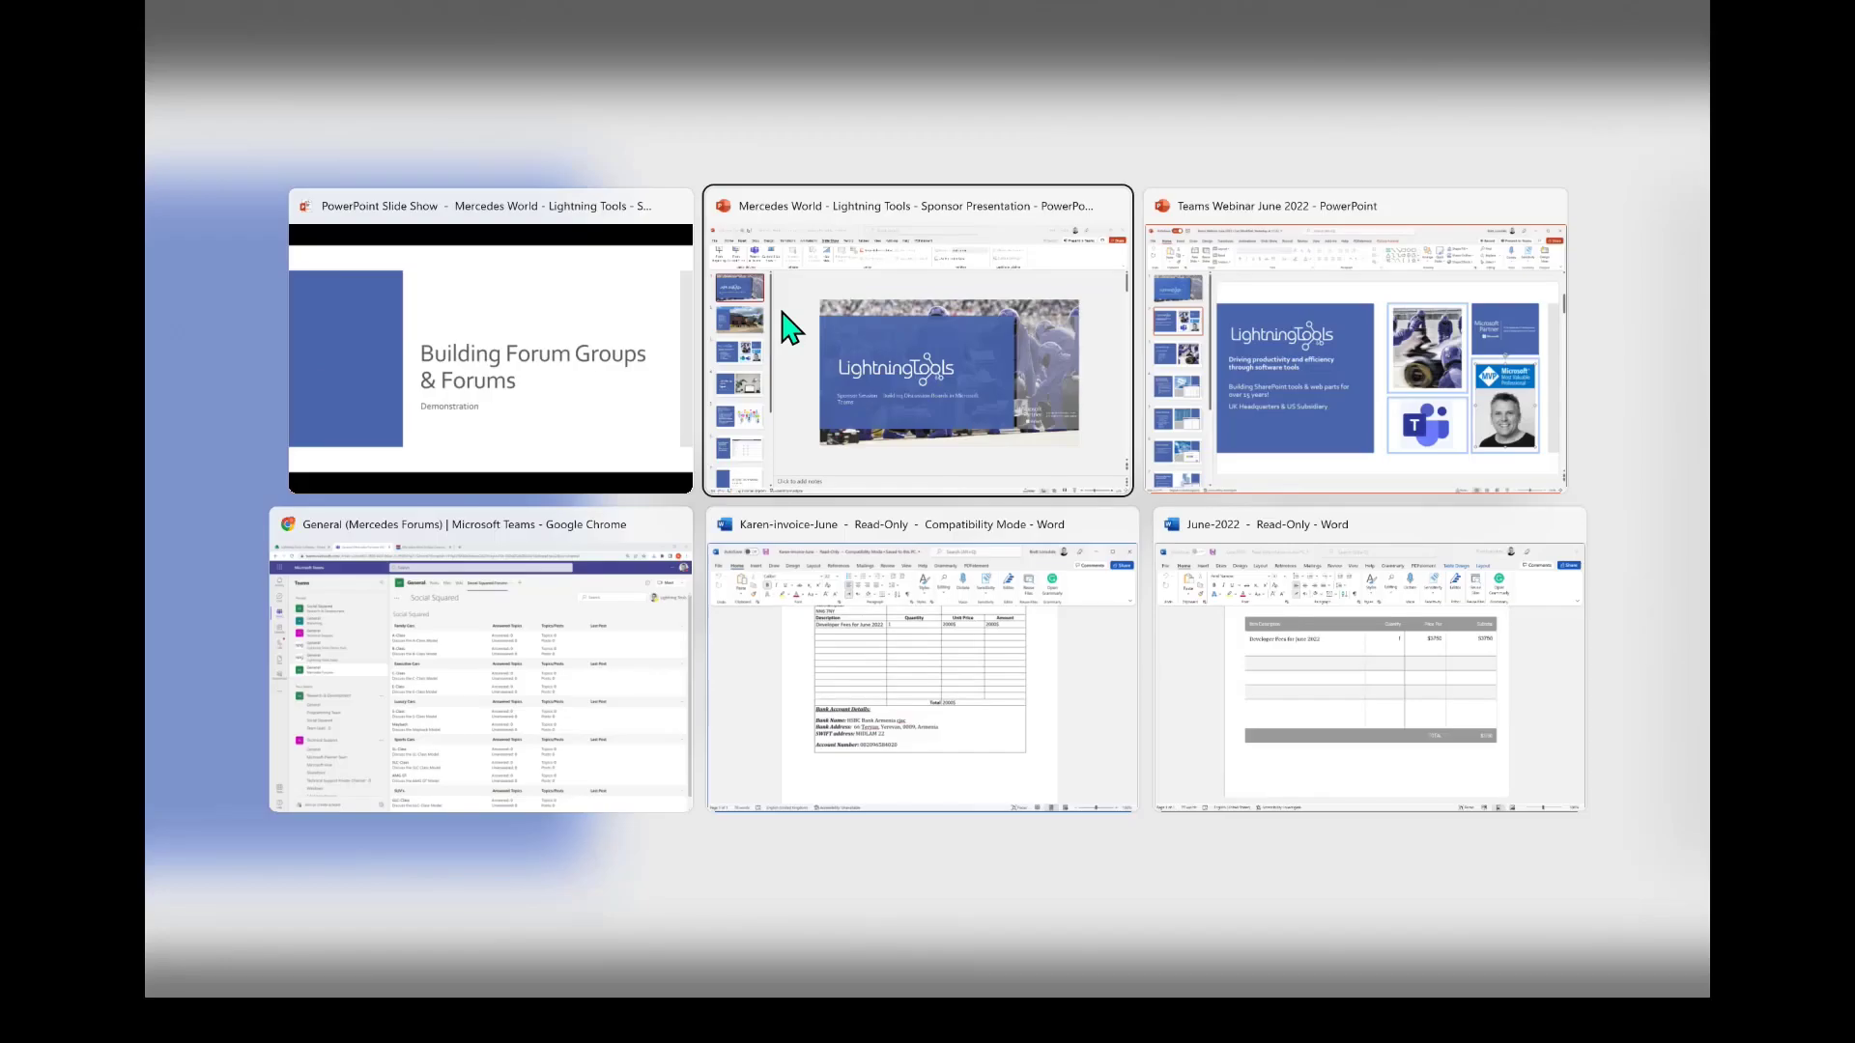
{"action": "left_click", "coordinate": [785, 314]}
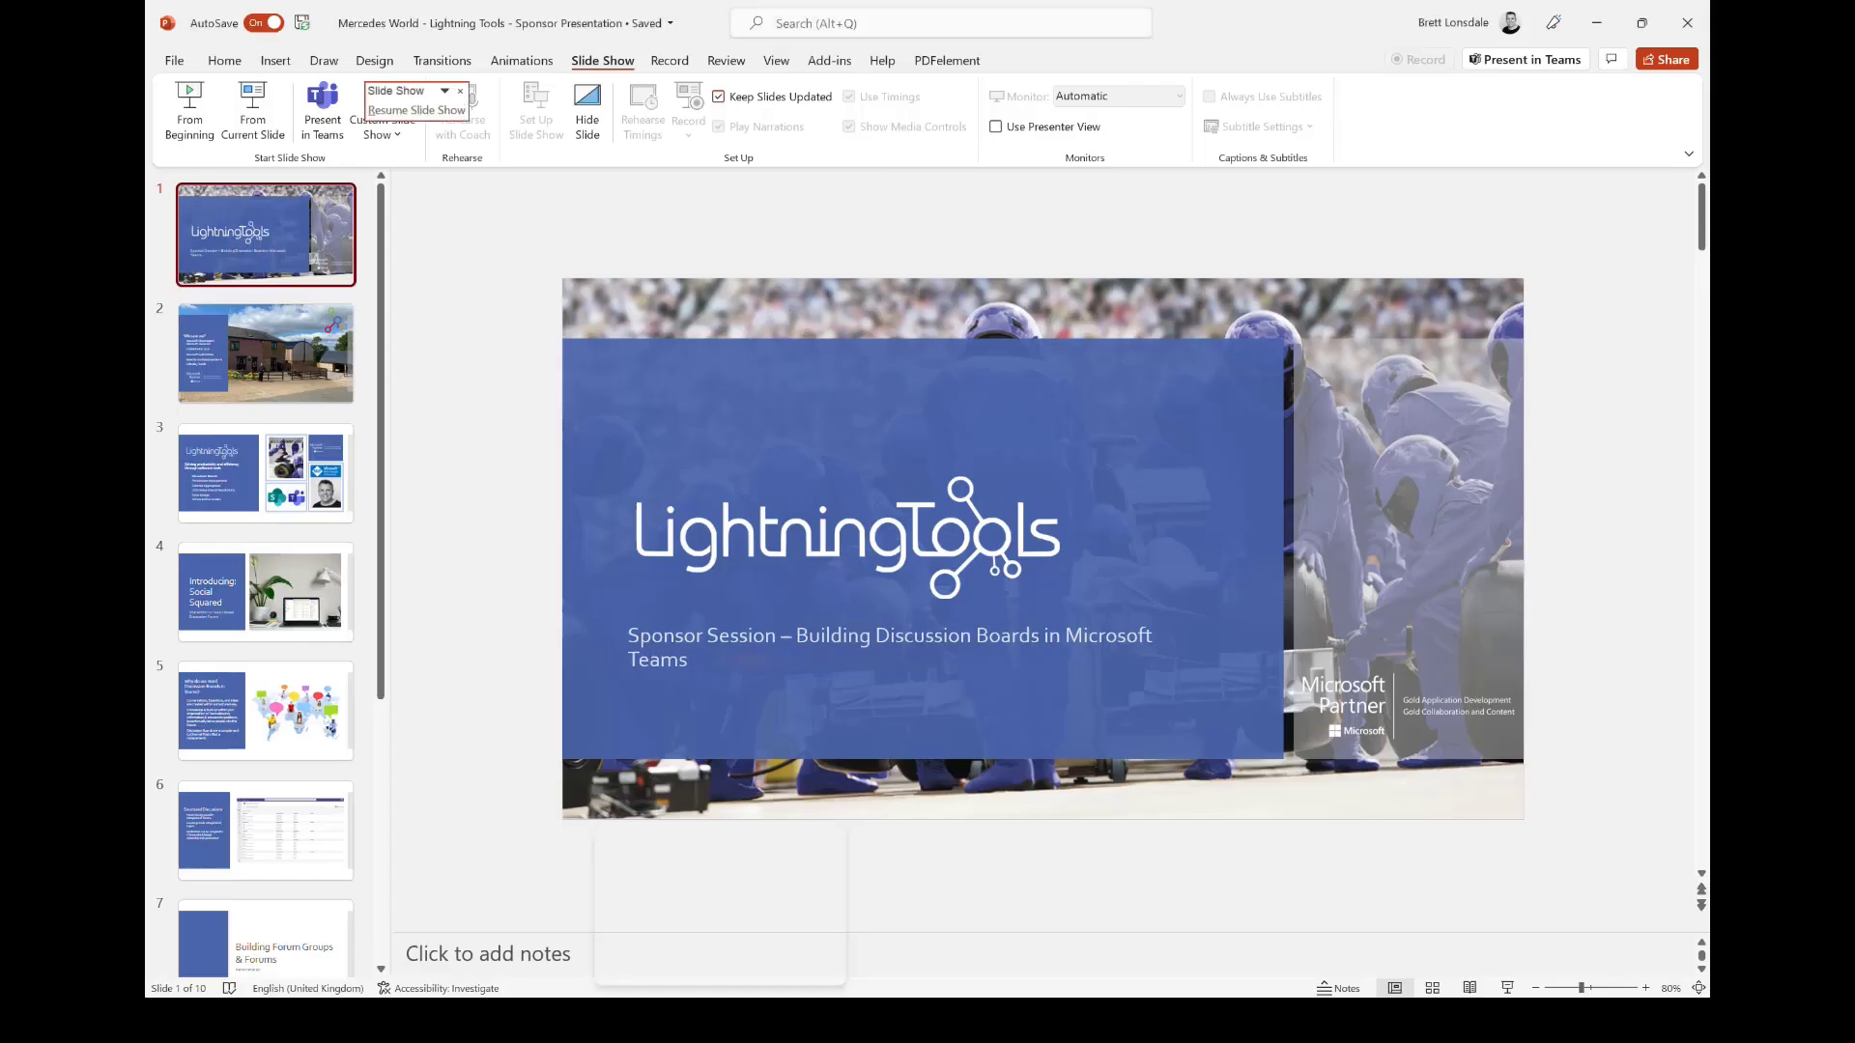
{"action": "key", "text": "alt+Tab"}
{"action": "key", "text": "super"}
{"action": "key", "text": "super"}
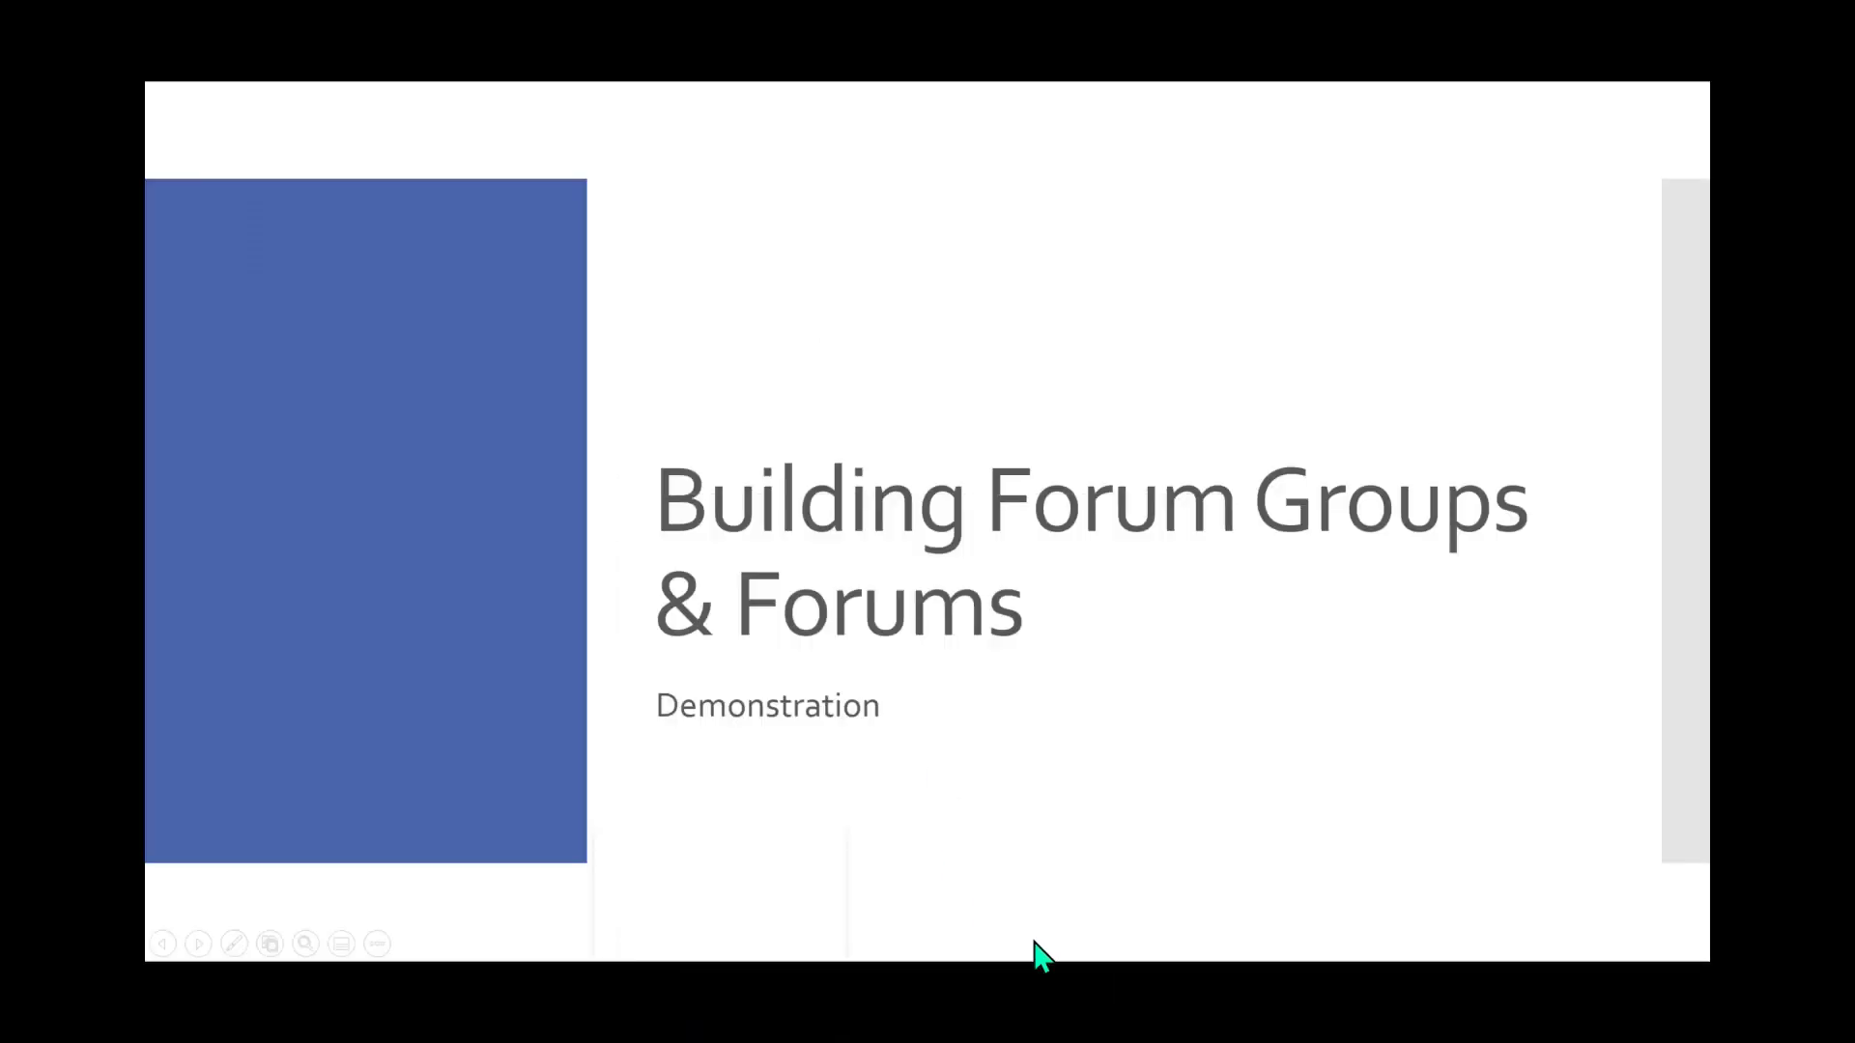
{"action": "key", "text": "super"}
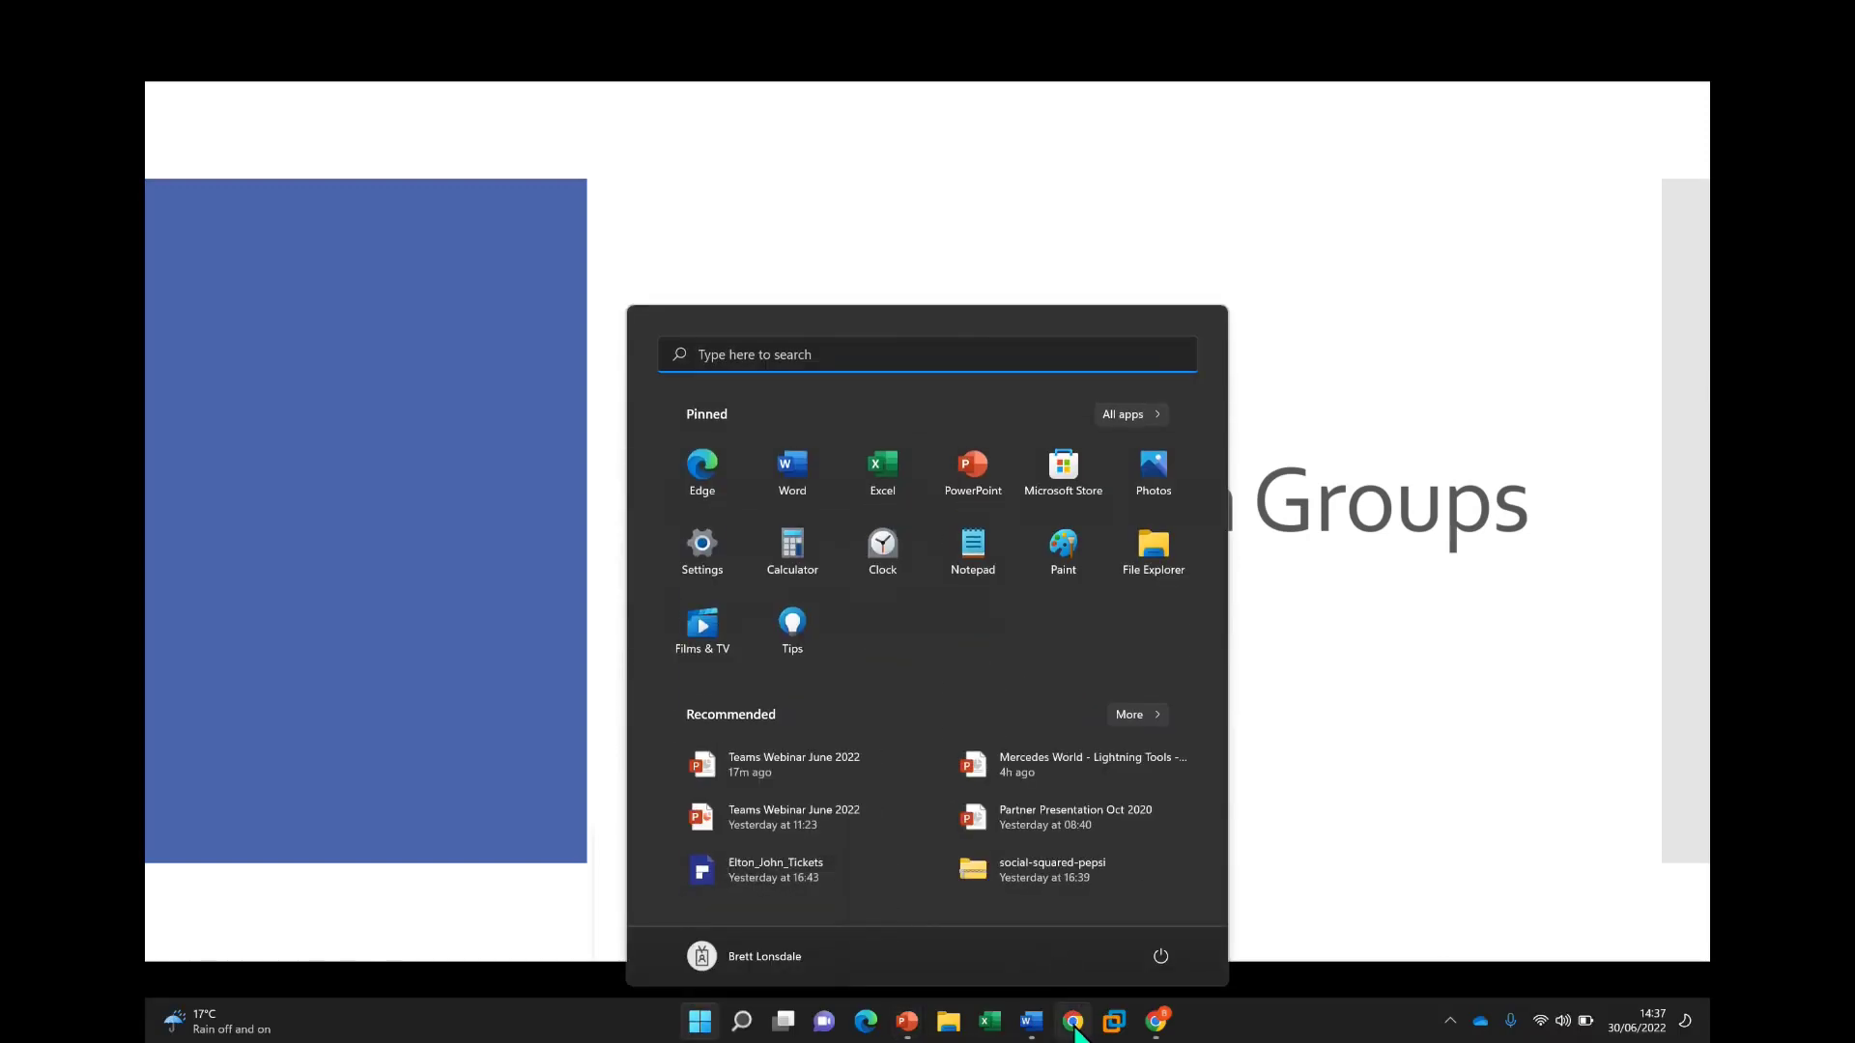
{"action": "mouse_move", "coordinate": [1156, 1024]}
{"action": "left_click", "coordinate": [1167, 932]}
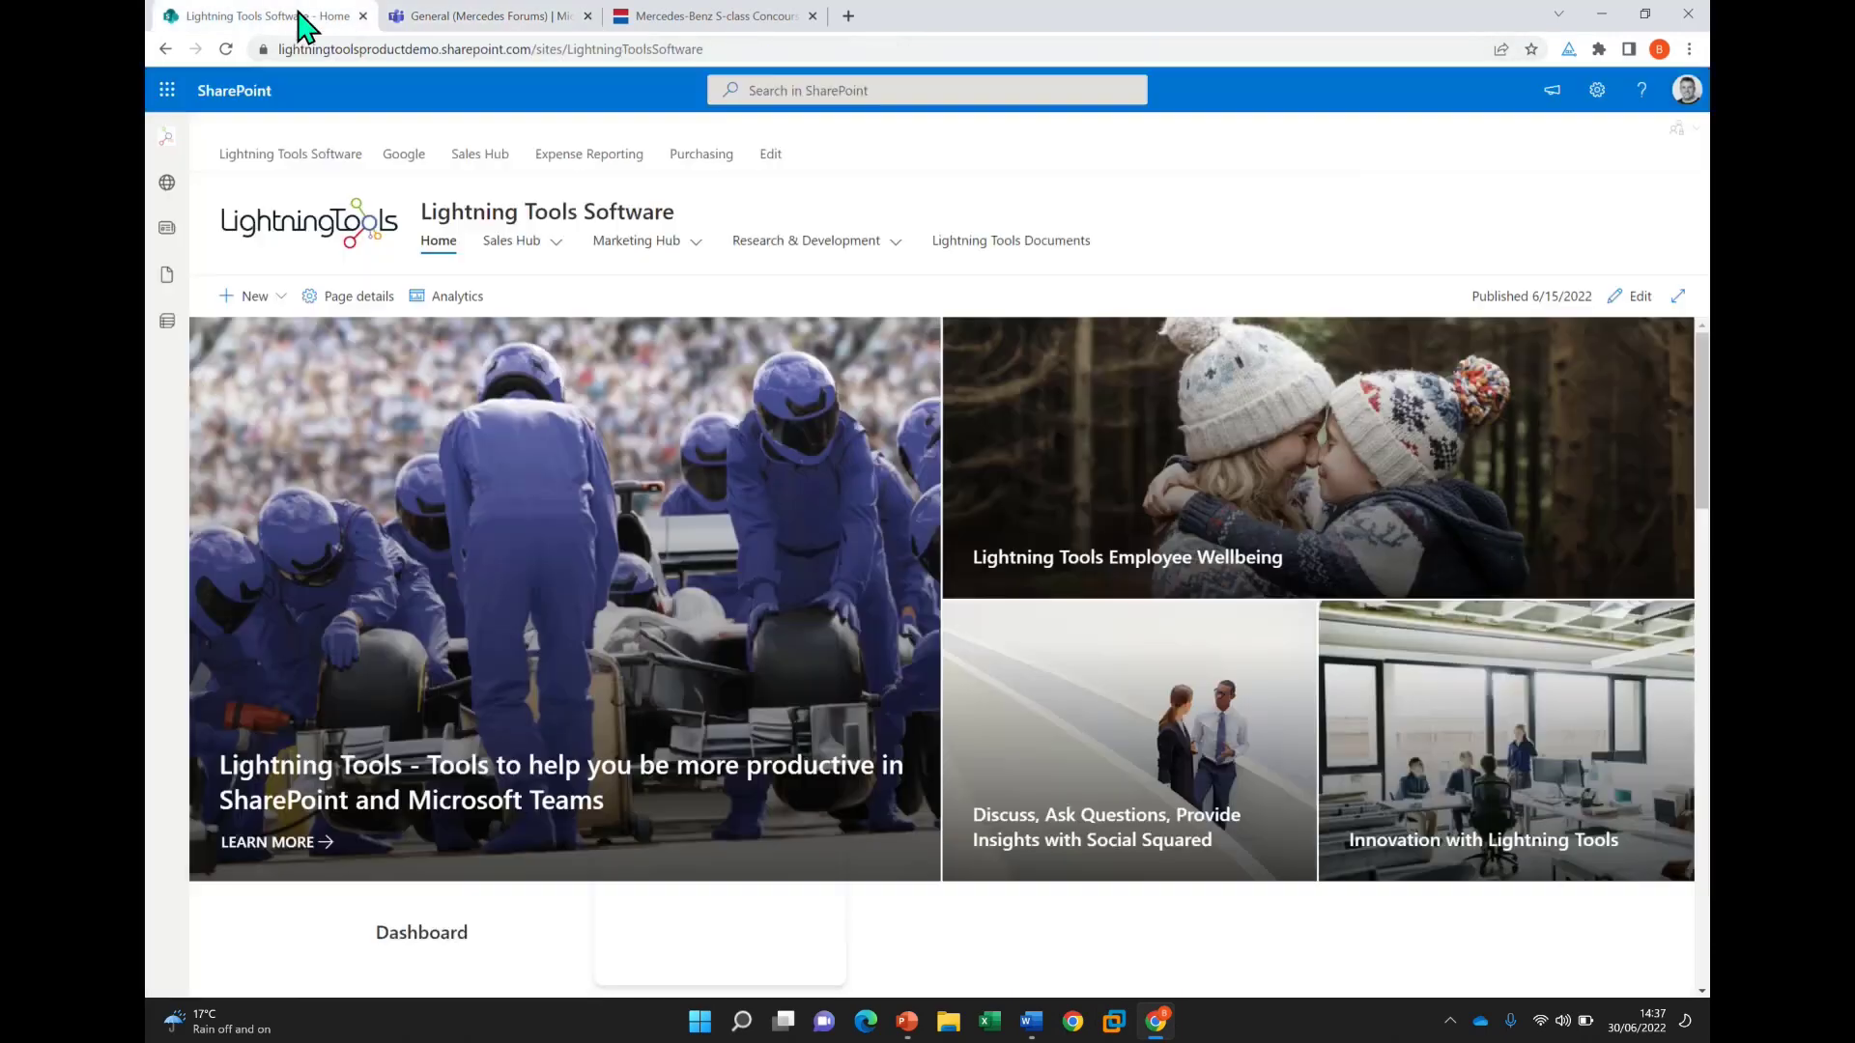
{"action": "left_click", "coordinate": [300, 15]}
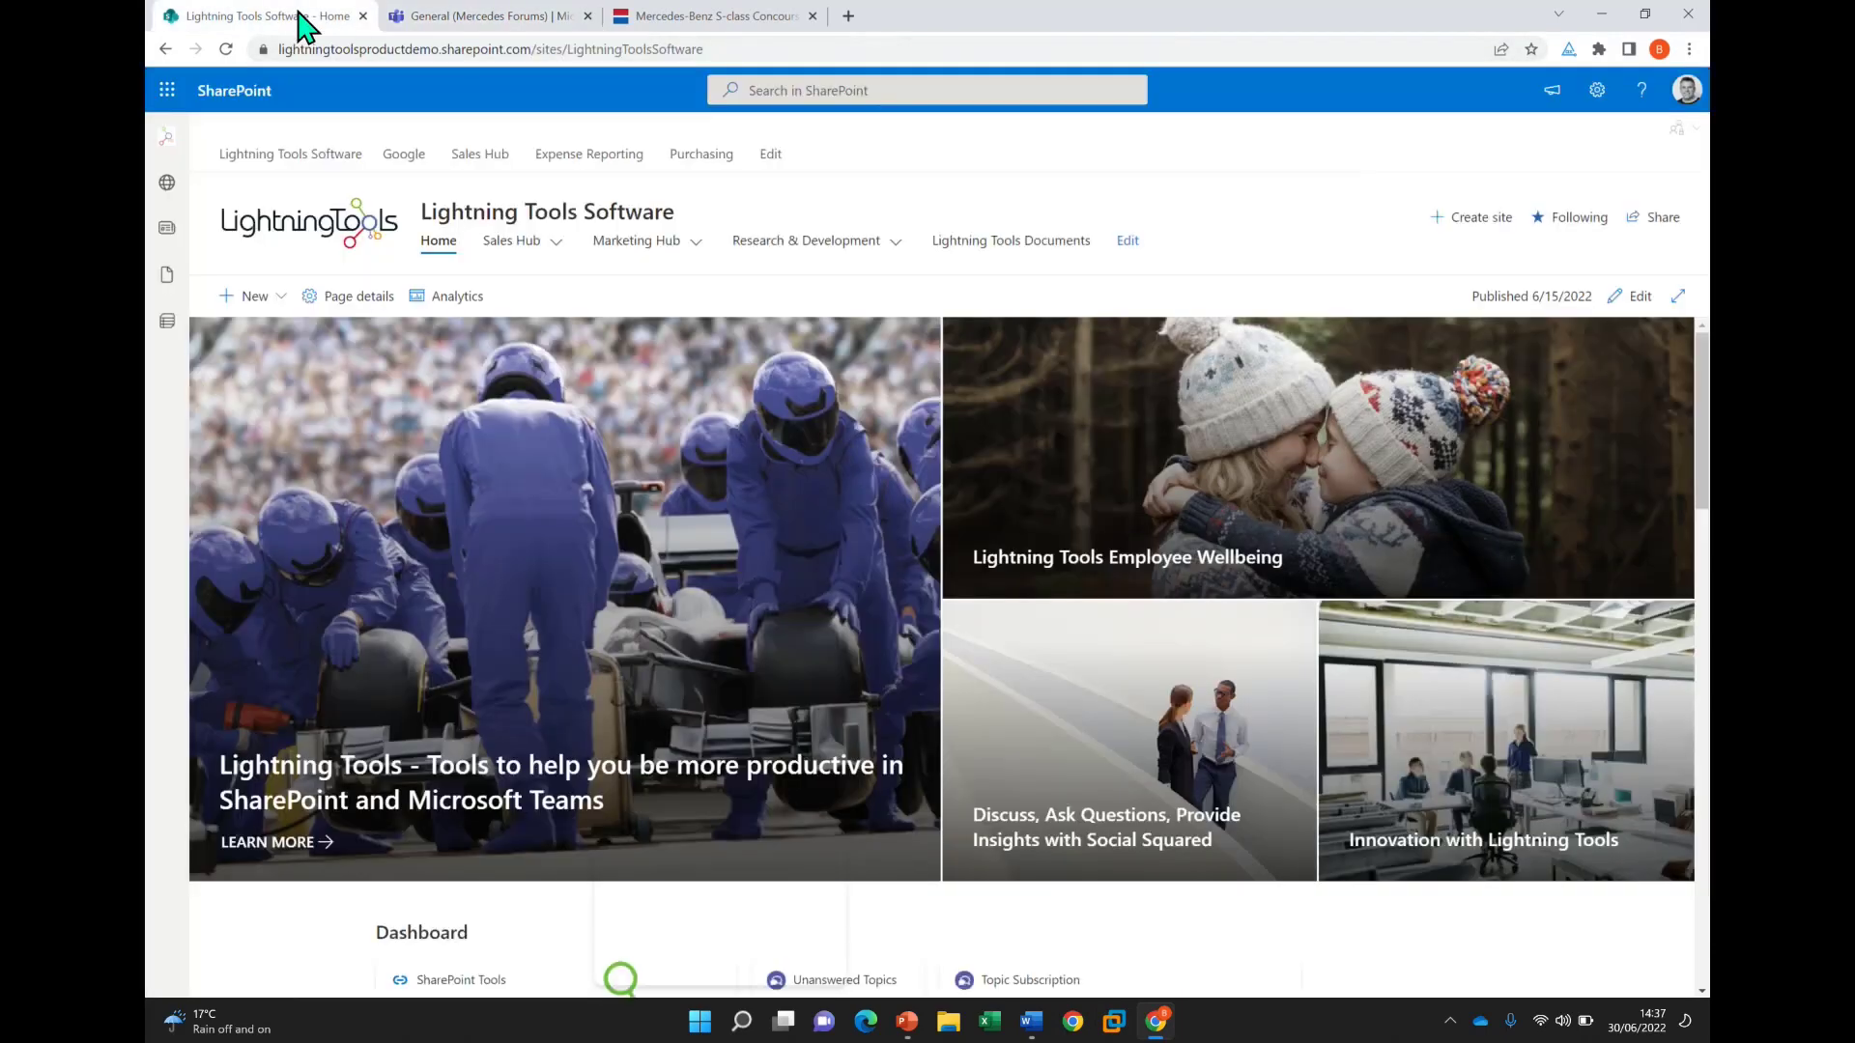
Open the Lightning Tools Employee Wellbeing site and review its Wellbeing Discussions forums
{"action": "left_click", "coordinate": [1061, 560]}
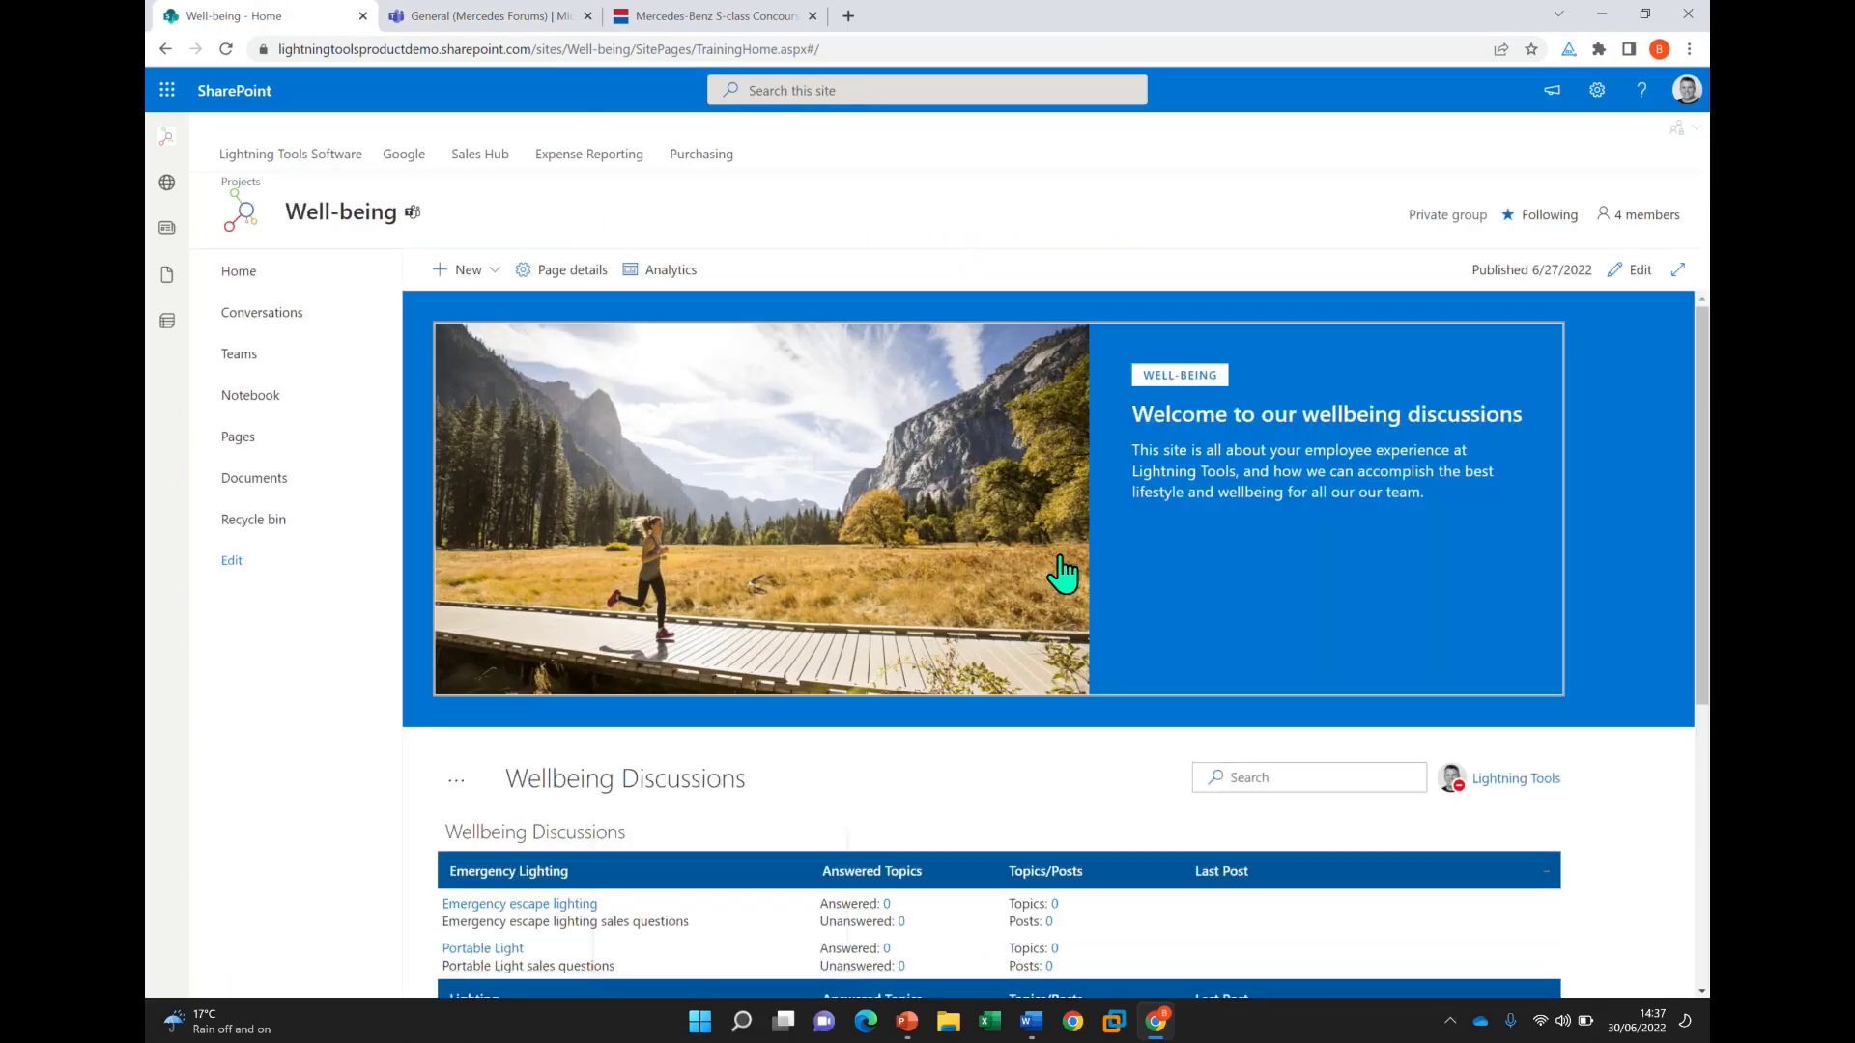
{"action": "scroll", "coordinate": [1063, 574], "scroll_direction": "down", "scroll_amount": 4}
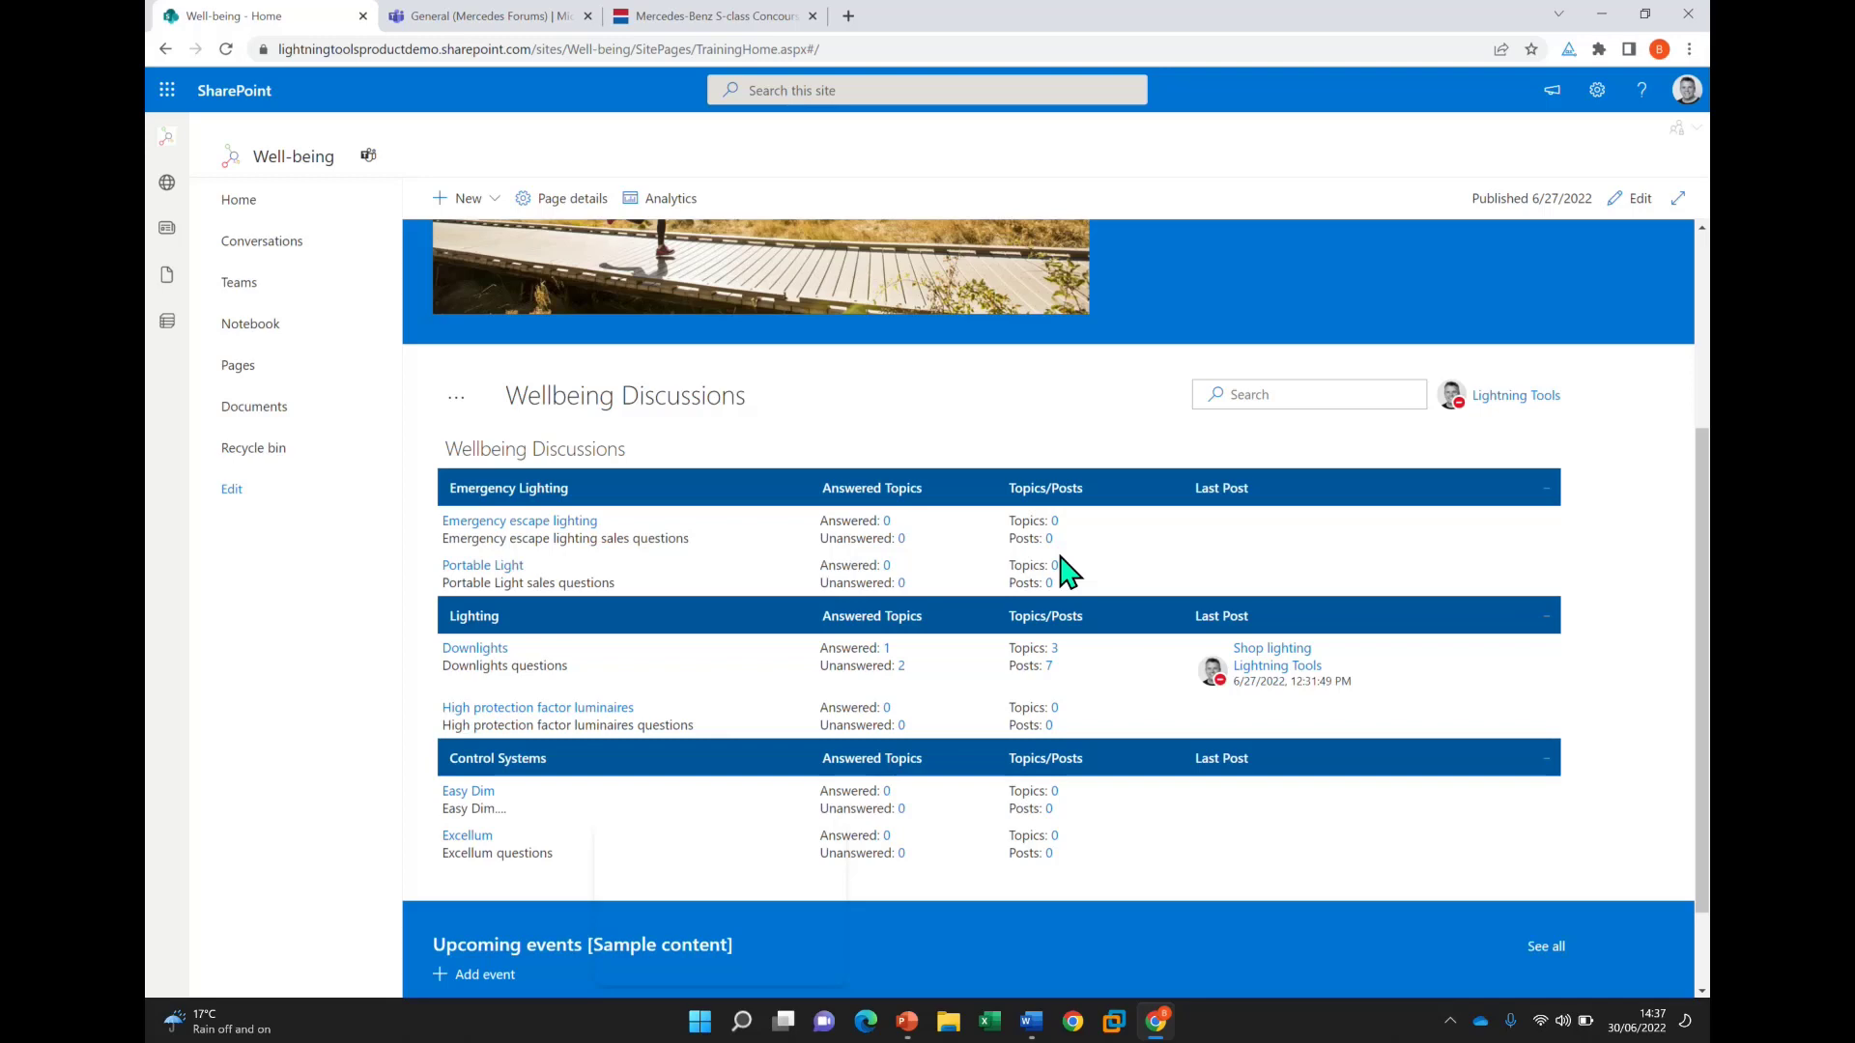
{"action": "scroll", "coordinate": [1068, 572], "scroll_direction": "up", "scroll_amount": 3}
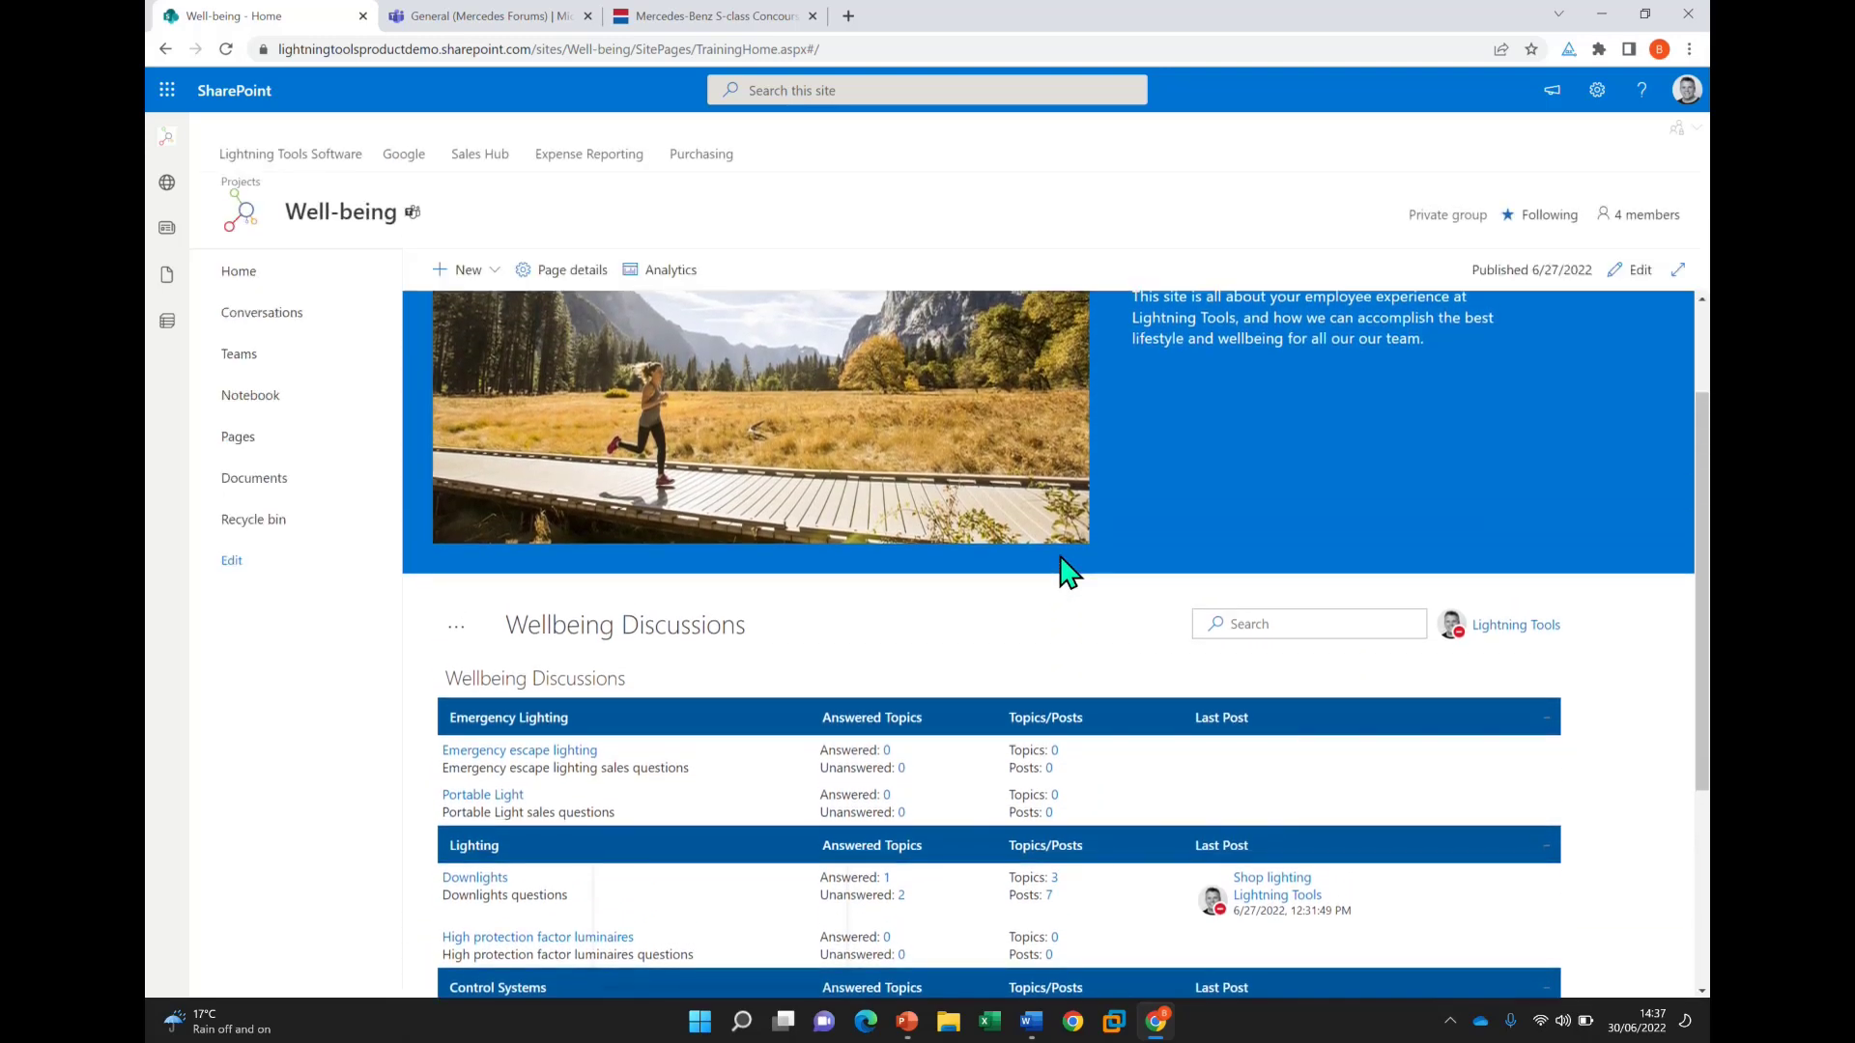
Switch to Microsoft Teams and open the Social Squared Forums of the Technical Support General channel in expanded view
{"action": "left_click", "coordinate": [522, 23]}
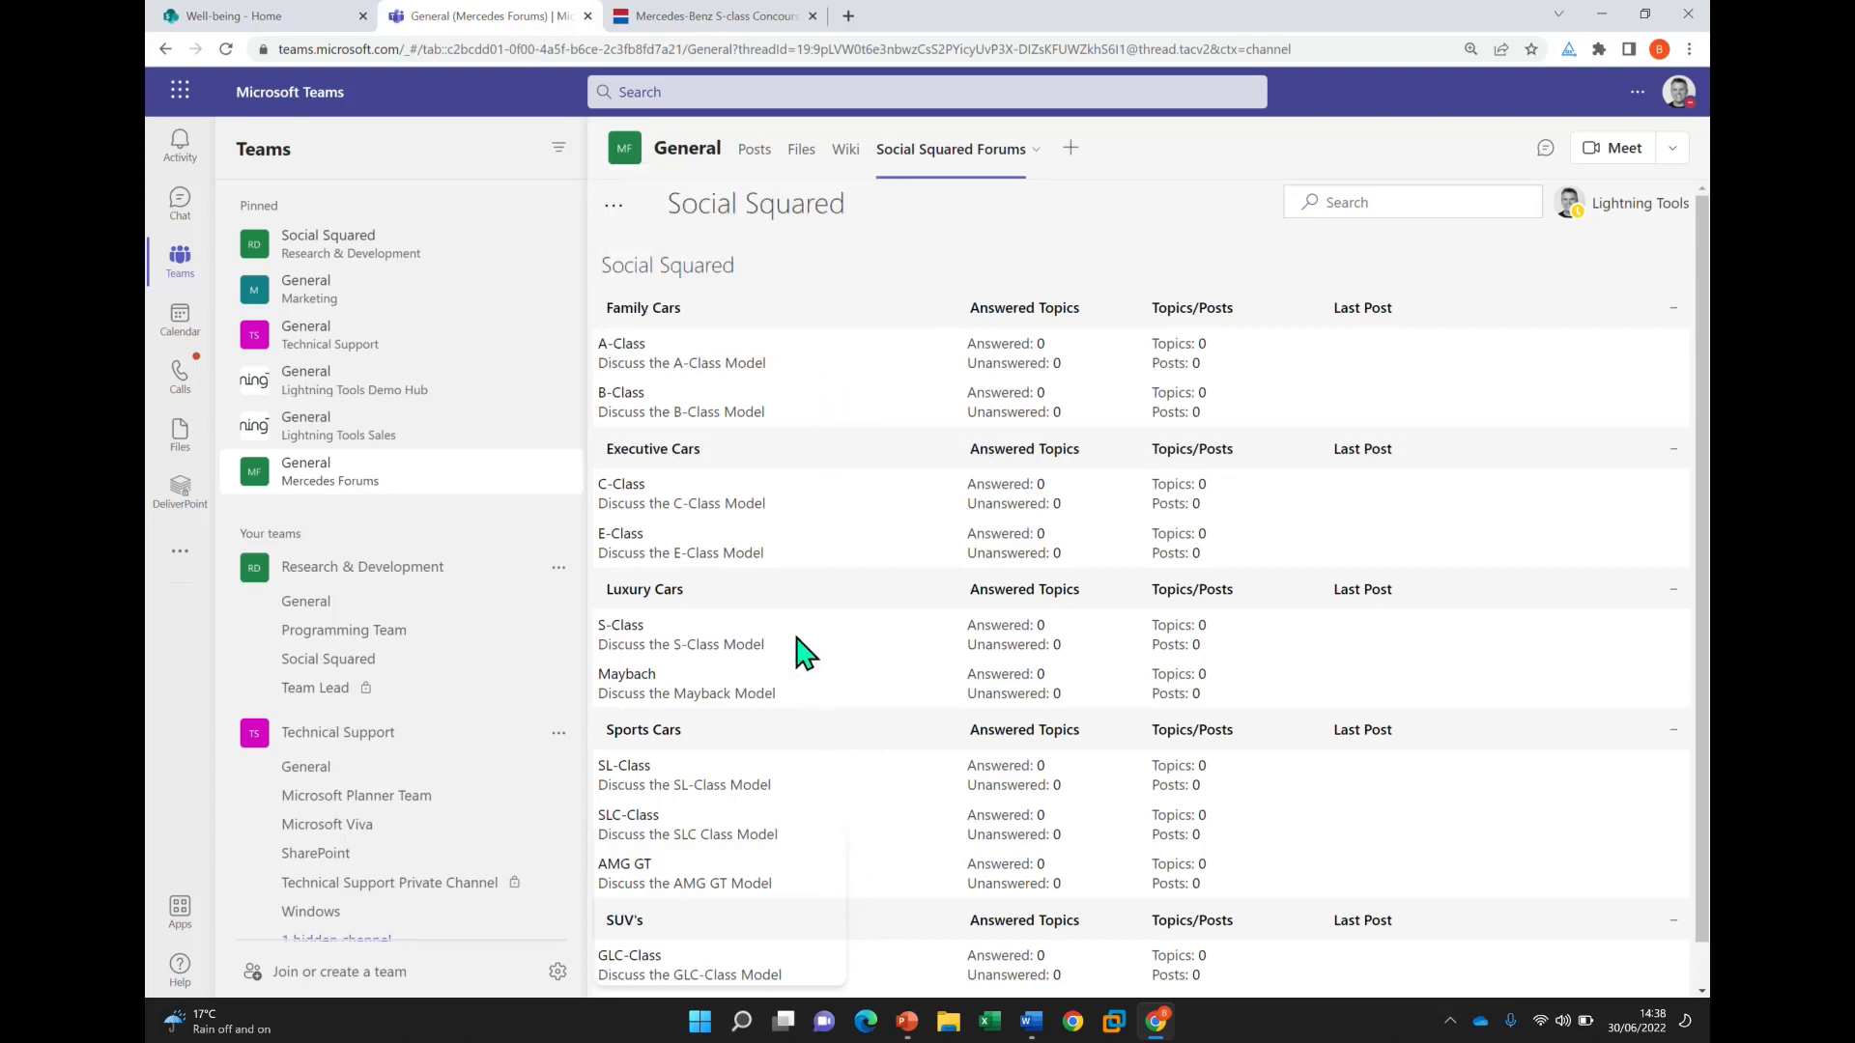
{"action": "left_click", "coordinate": [374, 339]}
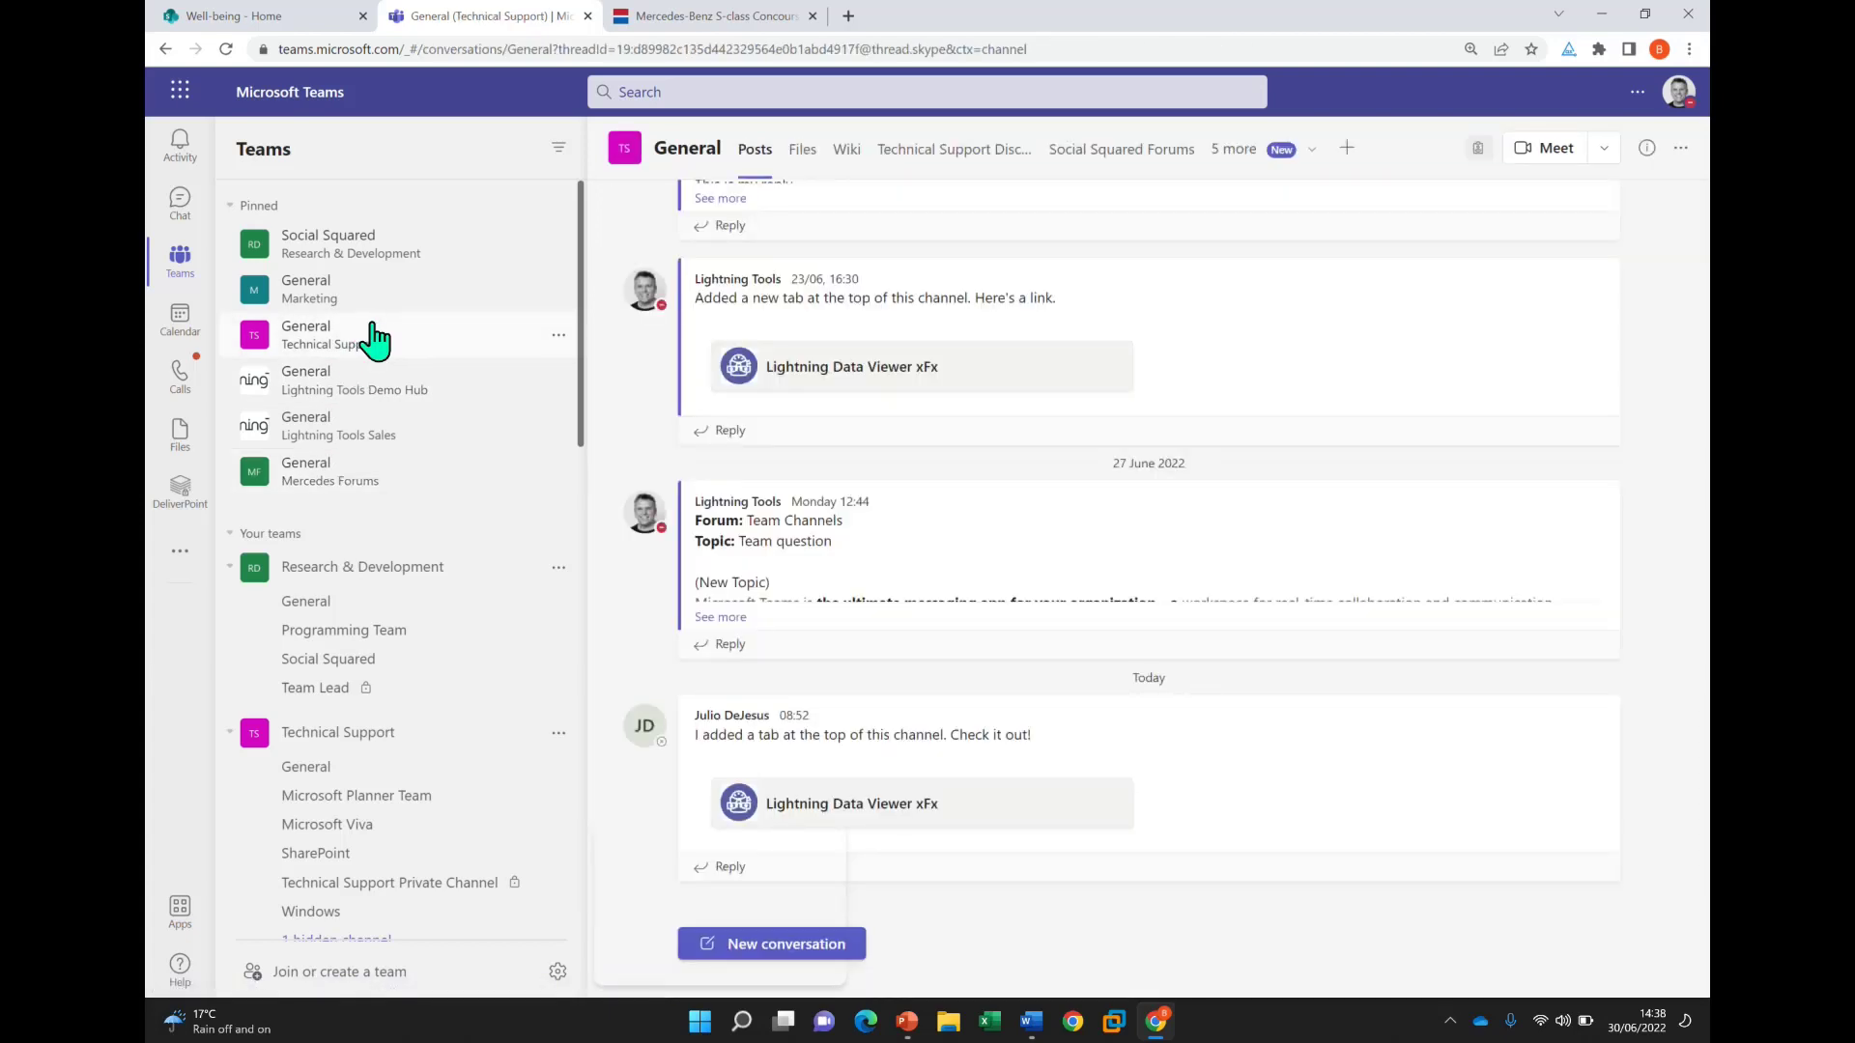
{"action": "left_click", "coordinate": [1102, 164]}
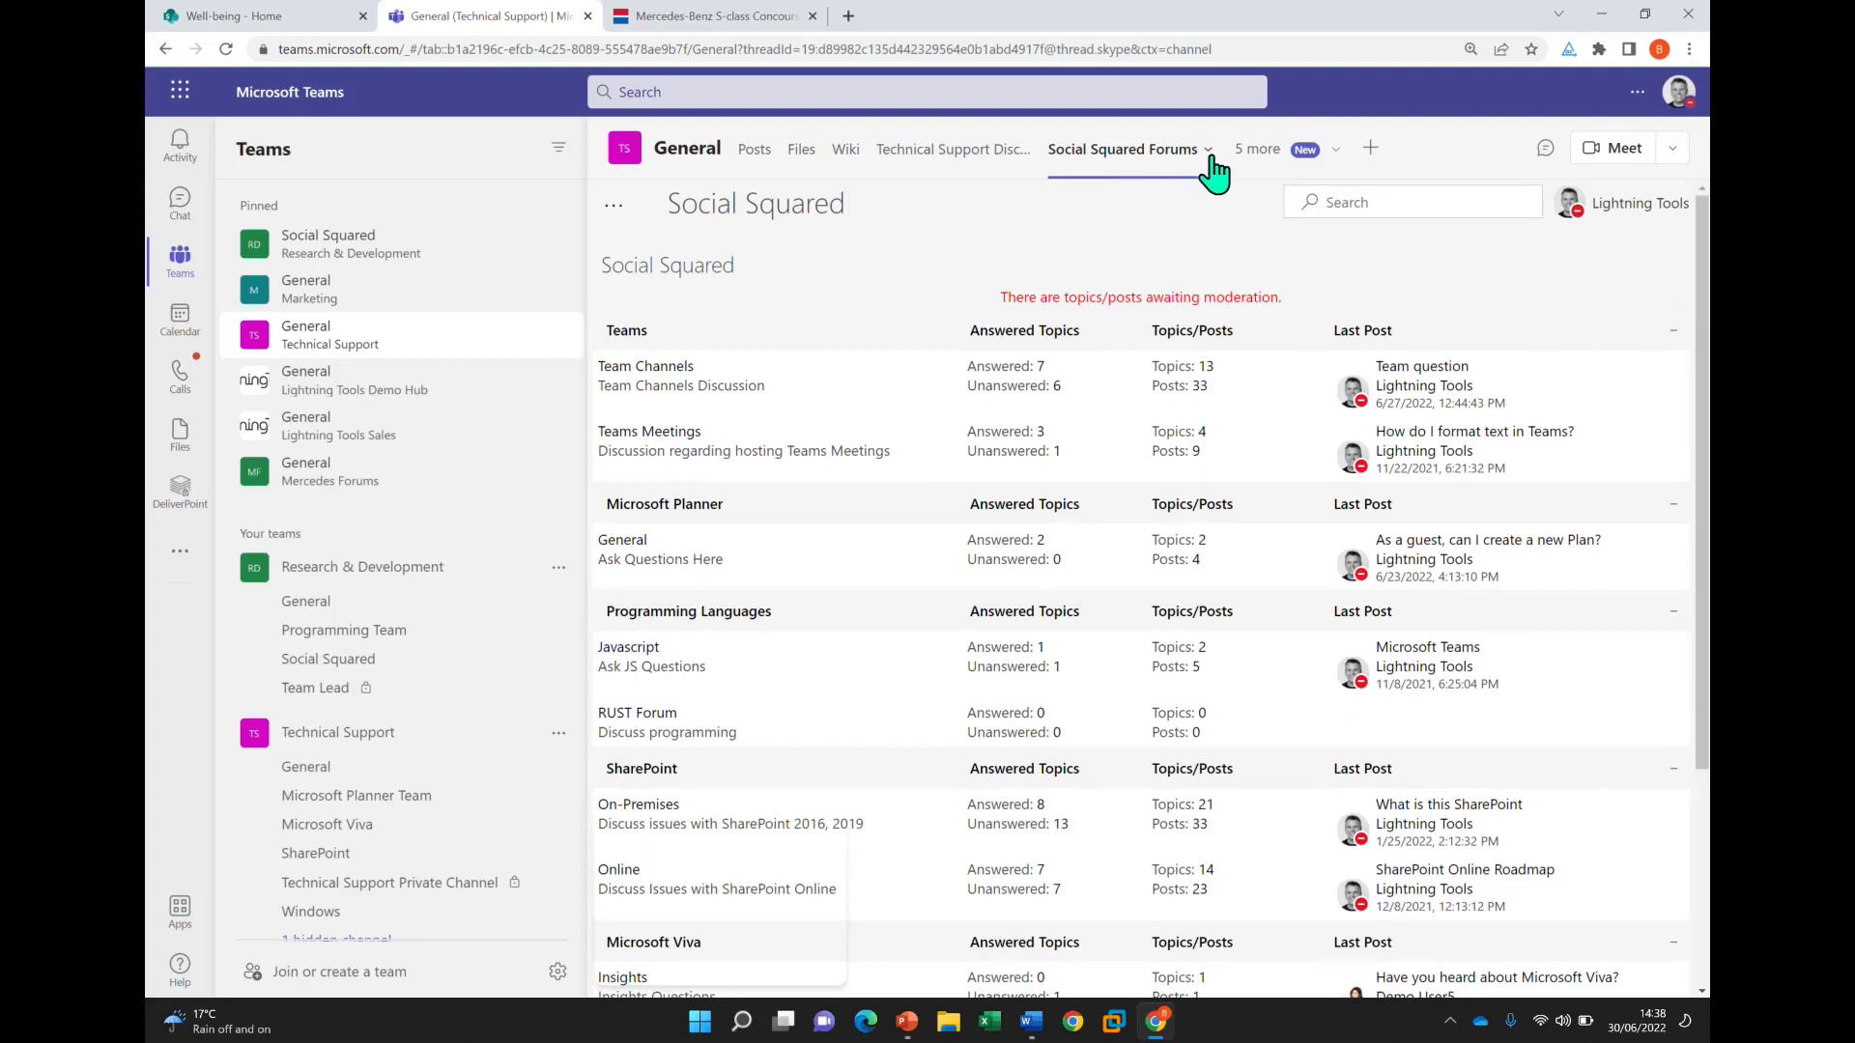
{"action": "left_click", "coordinate": [1209, 155]}
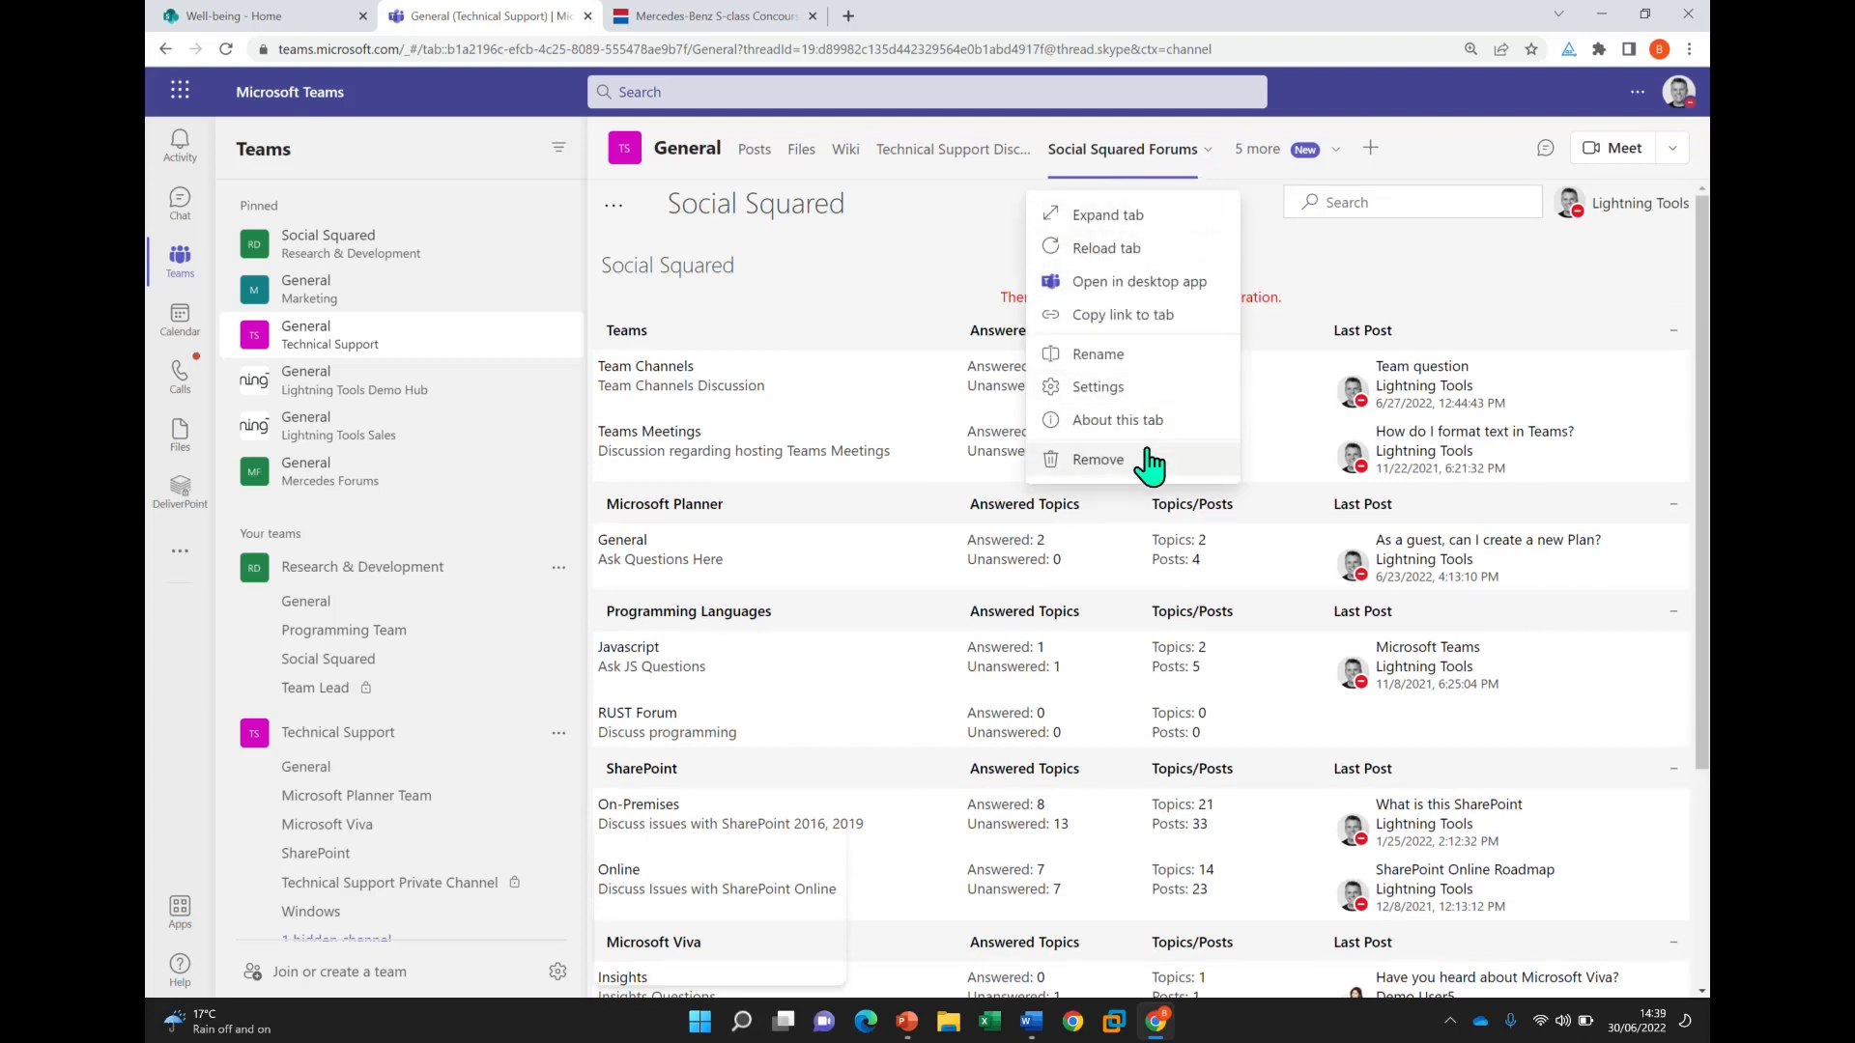
{"action": "left_click", "coordinate": [1147, 220]}
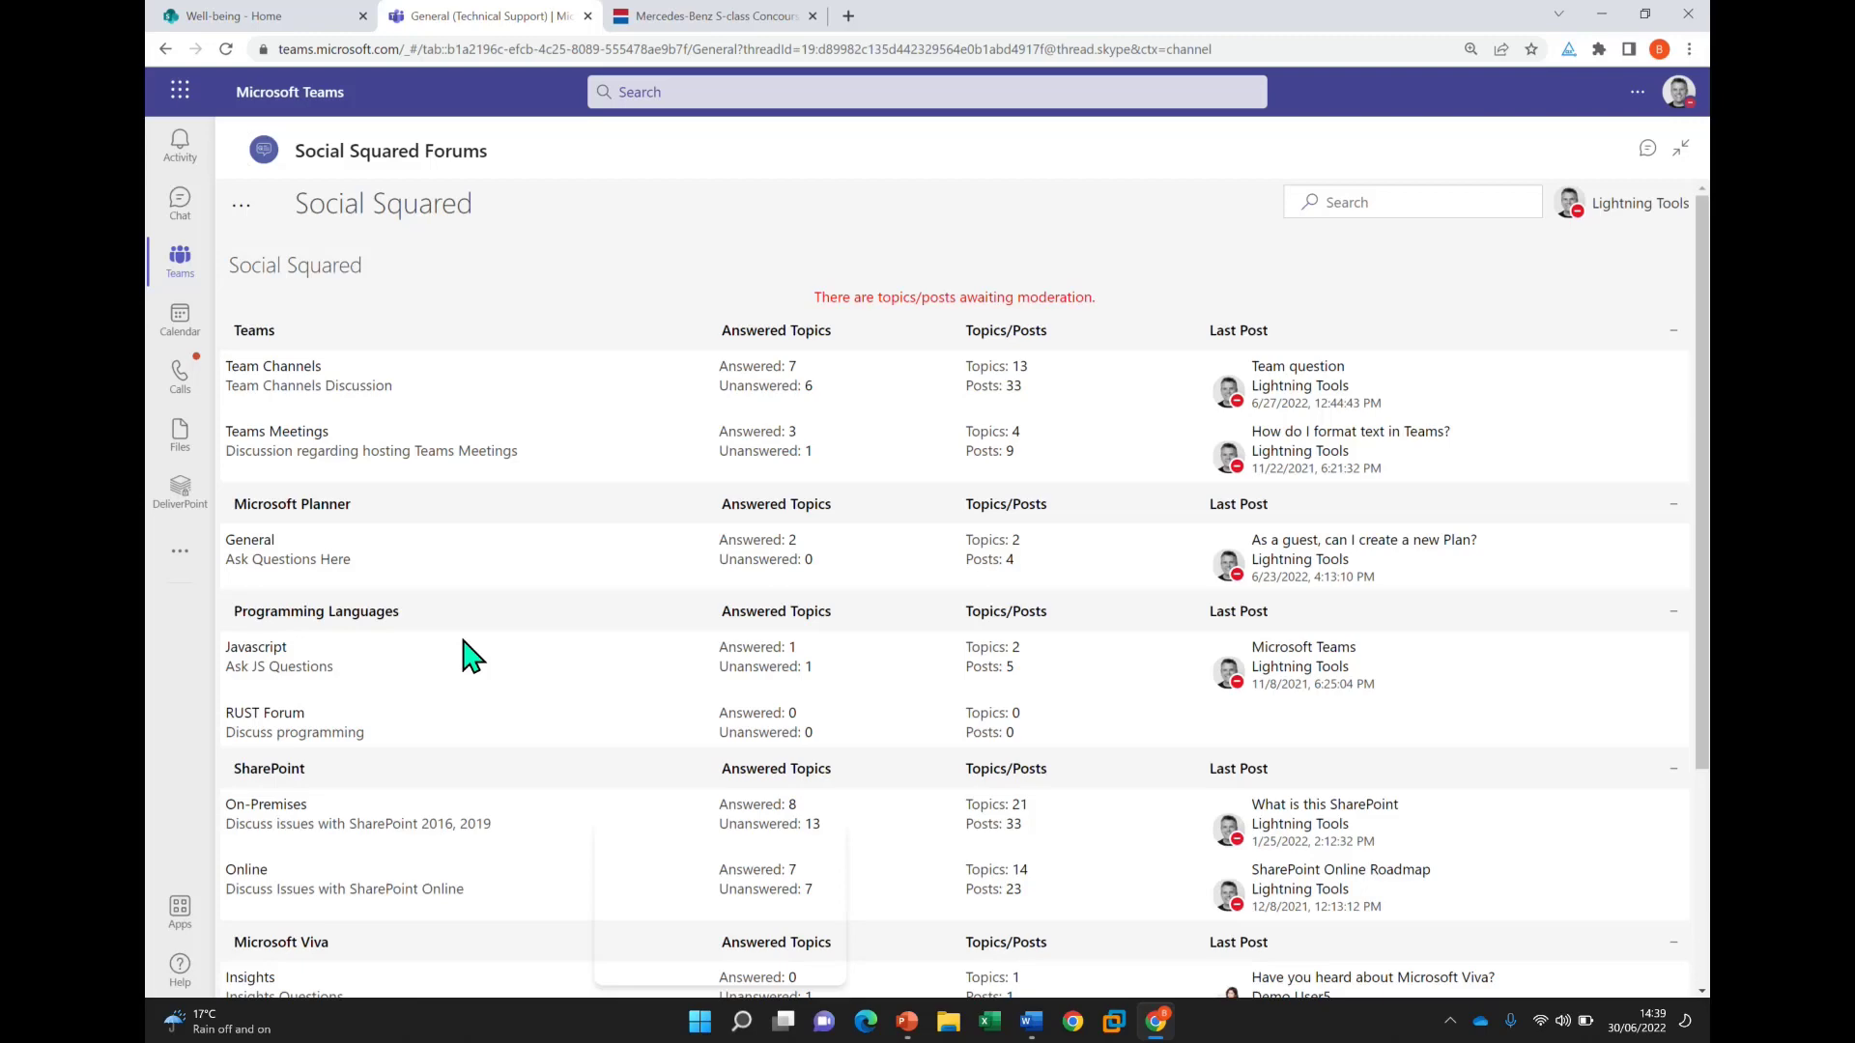
Start a new topic in the Team Channels forum with the subject "How do you create a private Teams channel?"
{"action": "left_click", "coordinate": [297, 369]}
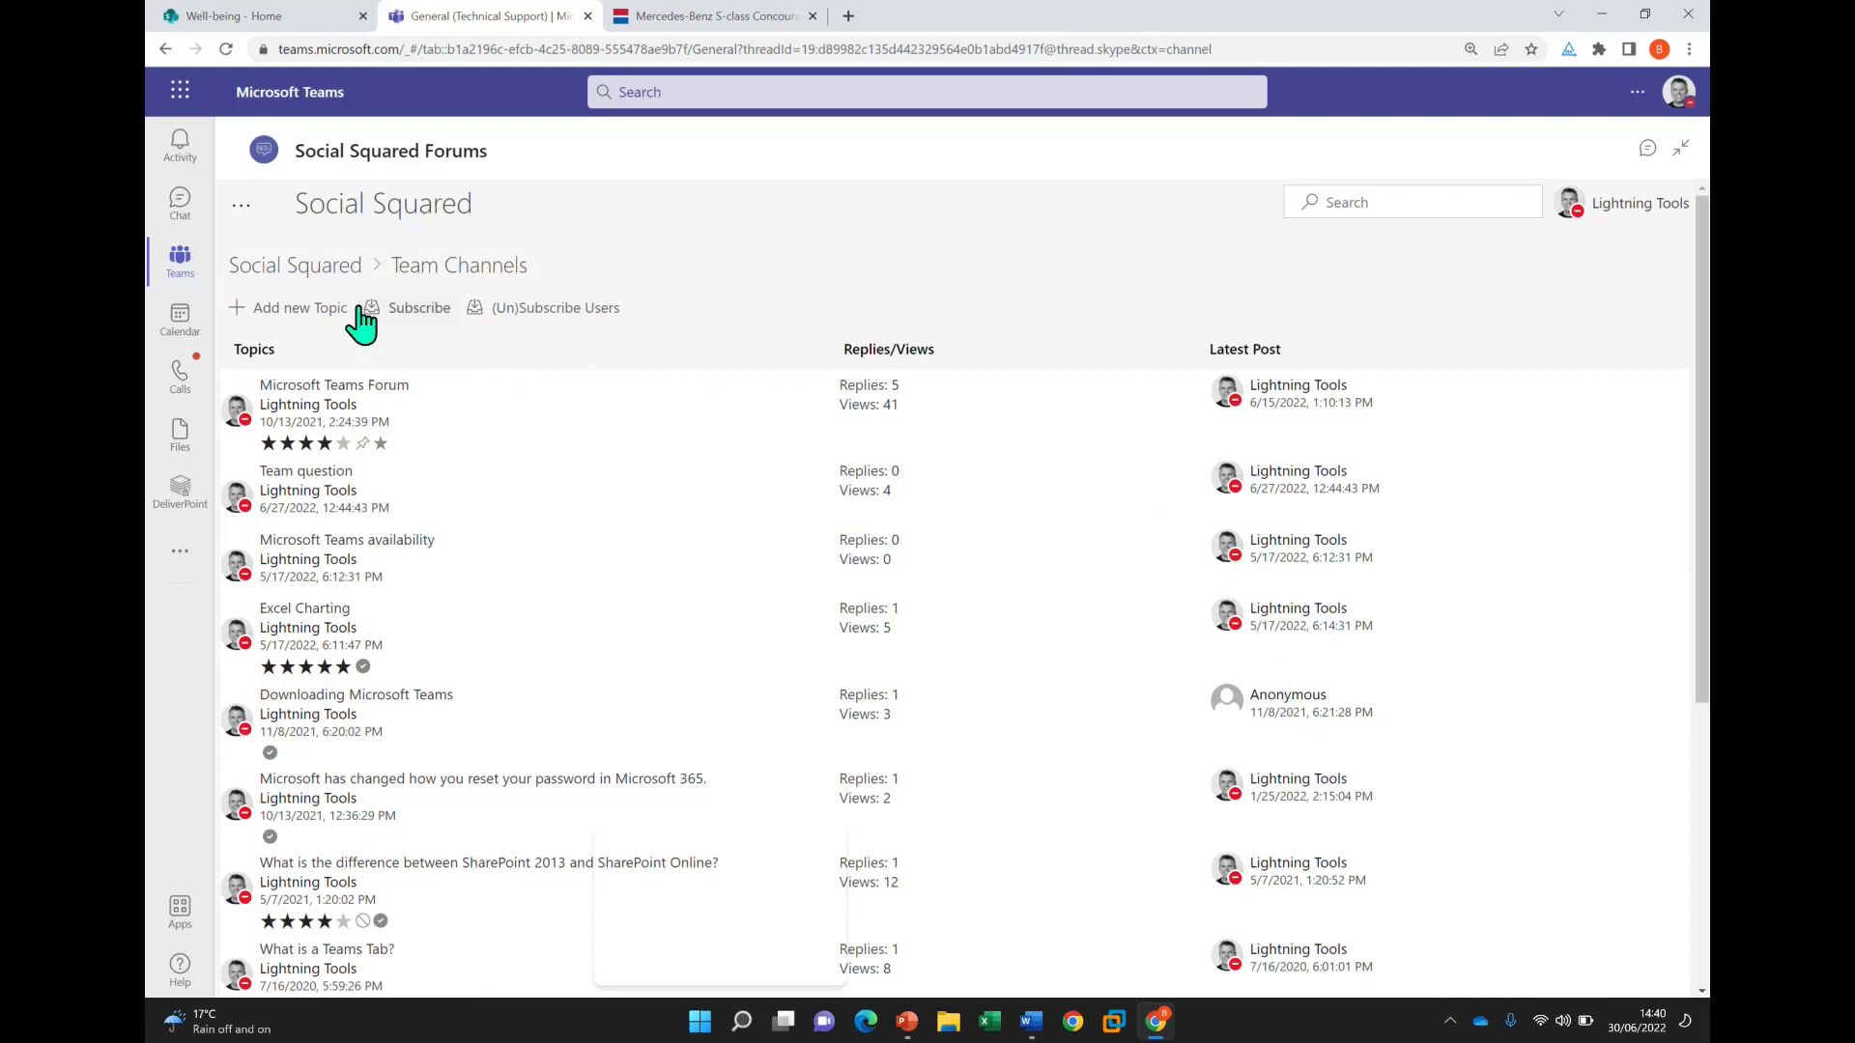
{"action": "left_click", "coordinate": [299, 311]}
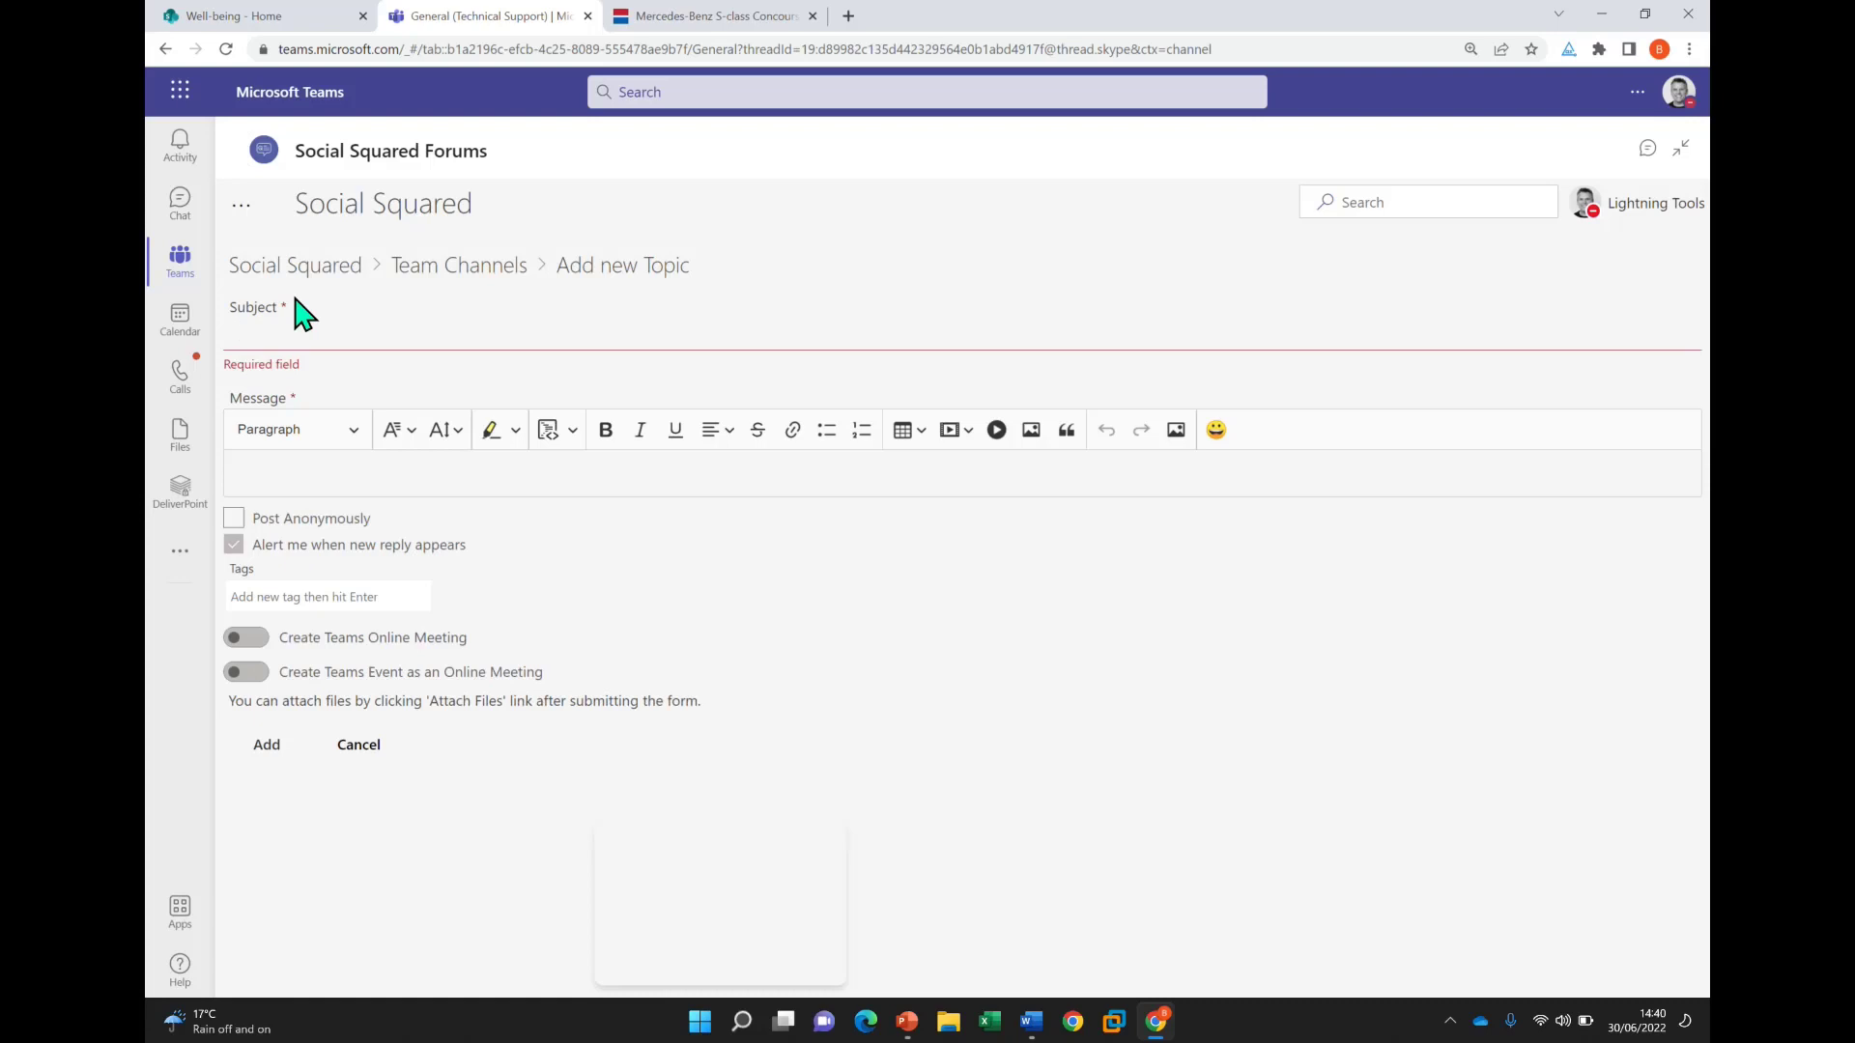
{"action": "type", "text": "How"}
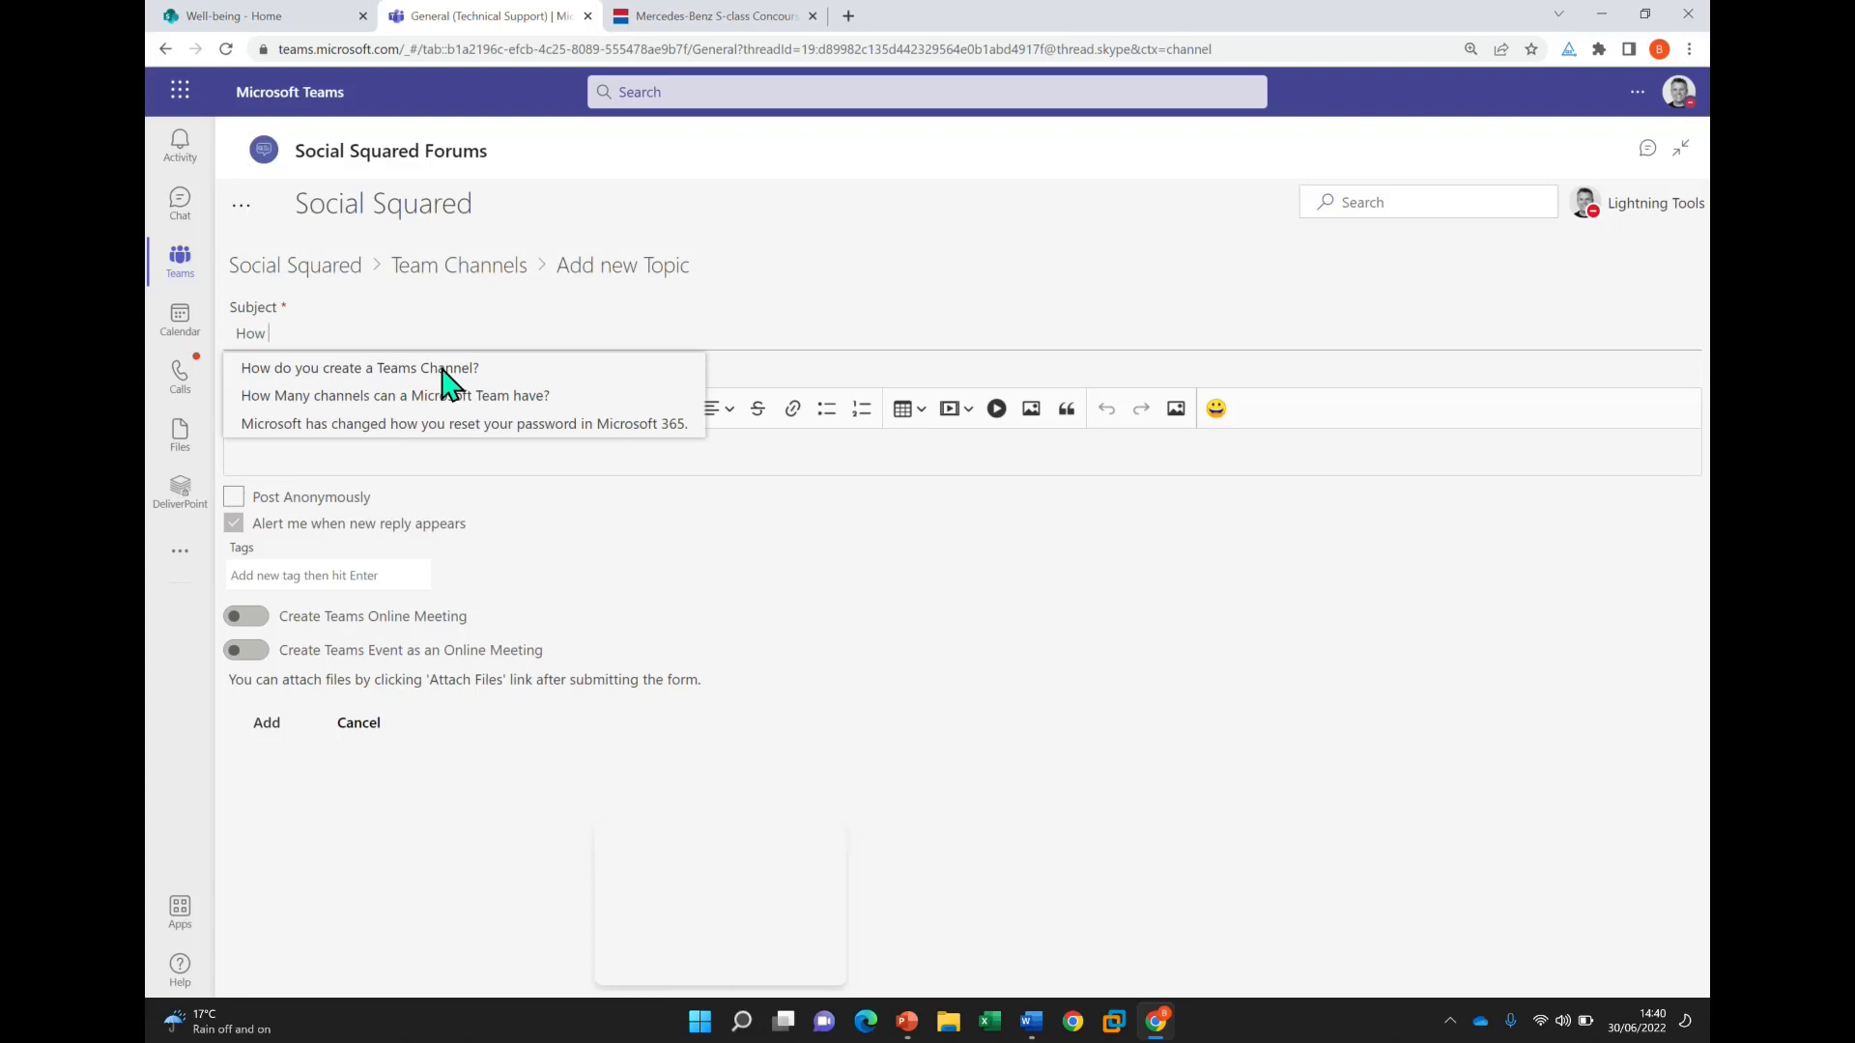
{"action": "type", "text": "do you "}
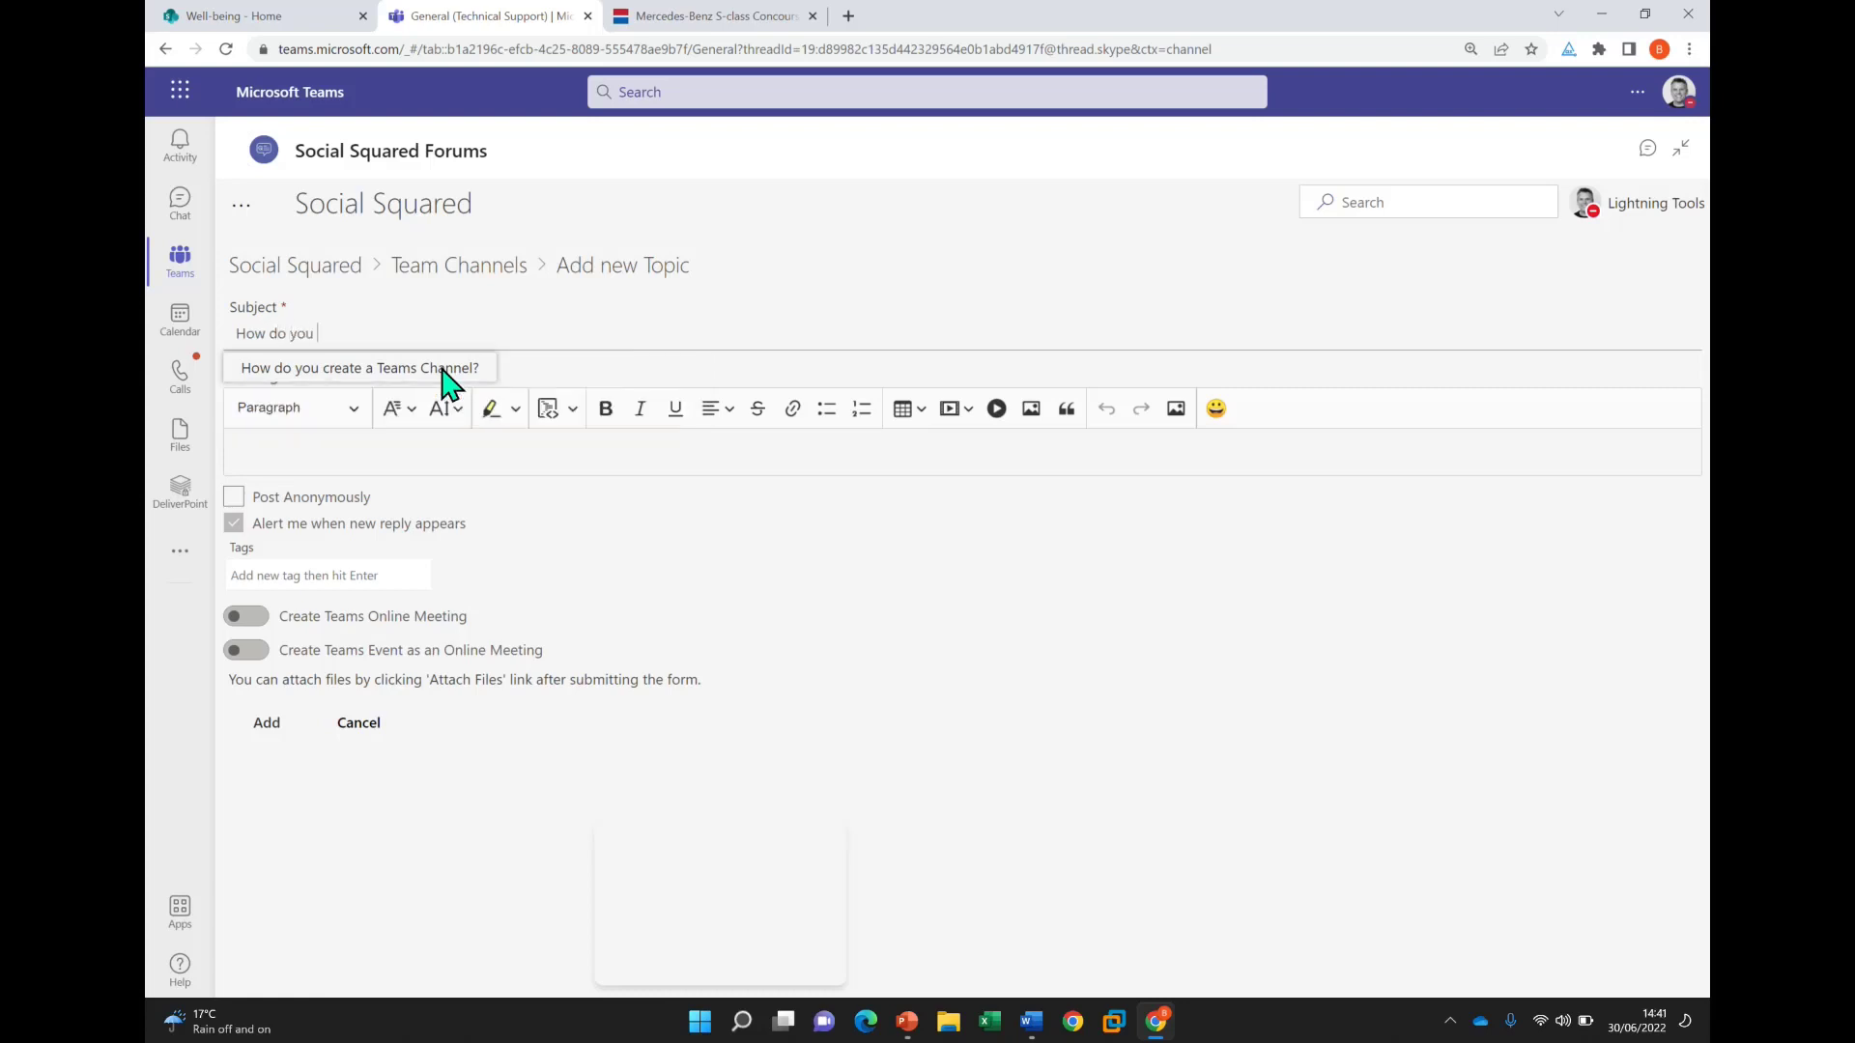
{"action": "type", "text": "create a private "}
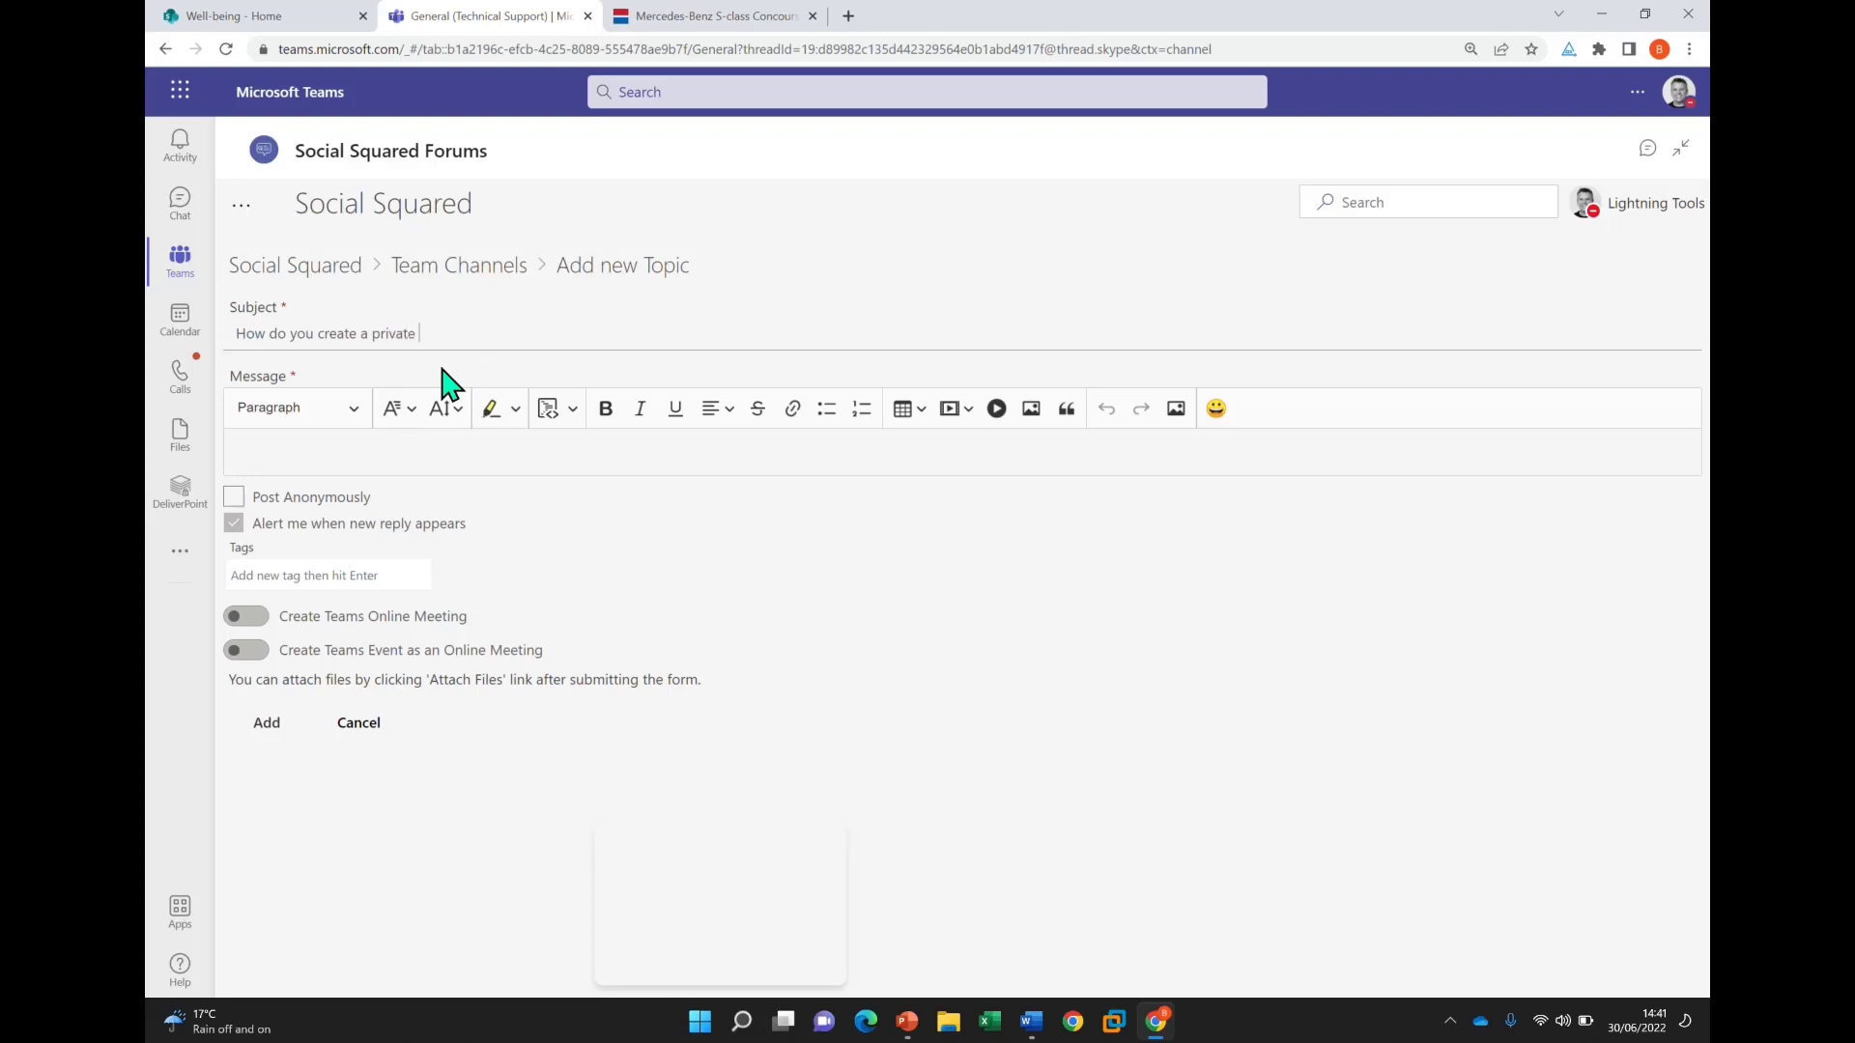
{"action": "type", "text": "Teams channel?"}
Write the topic message "I need this for my managers in my team....." followed by blank lines, and view the available code snippet languages
{"action": "left_click", "coordinate": [497, 436]}
{"action": "type", "text": "I n"}
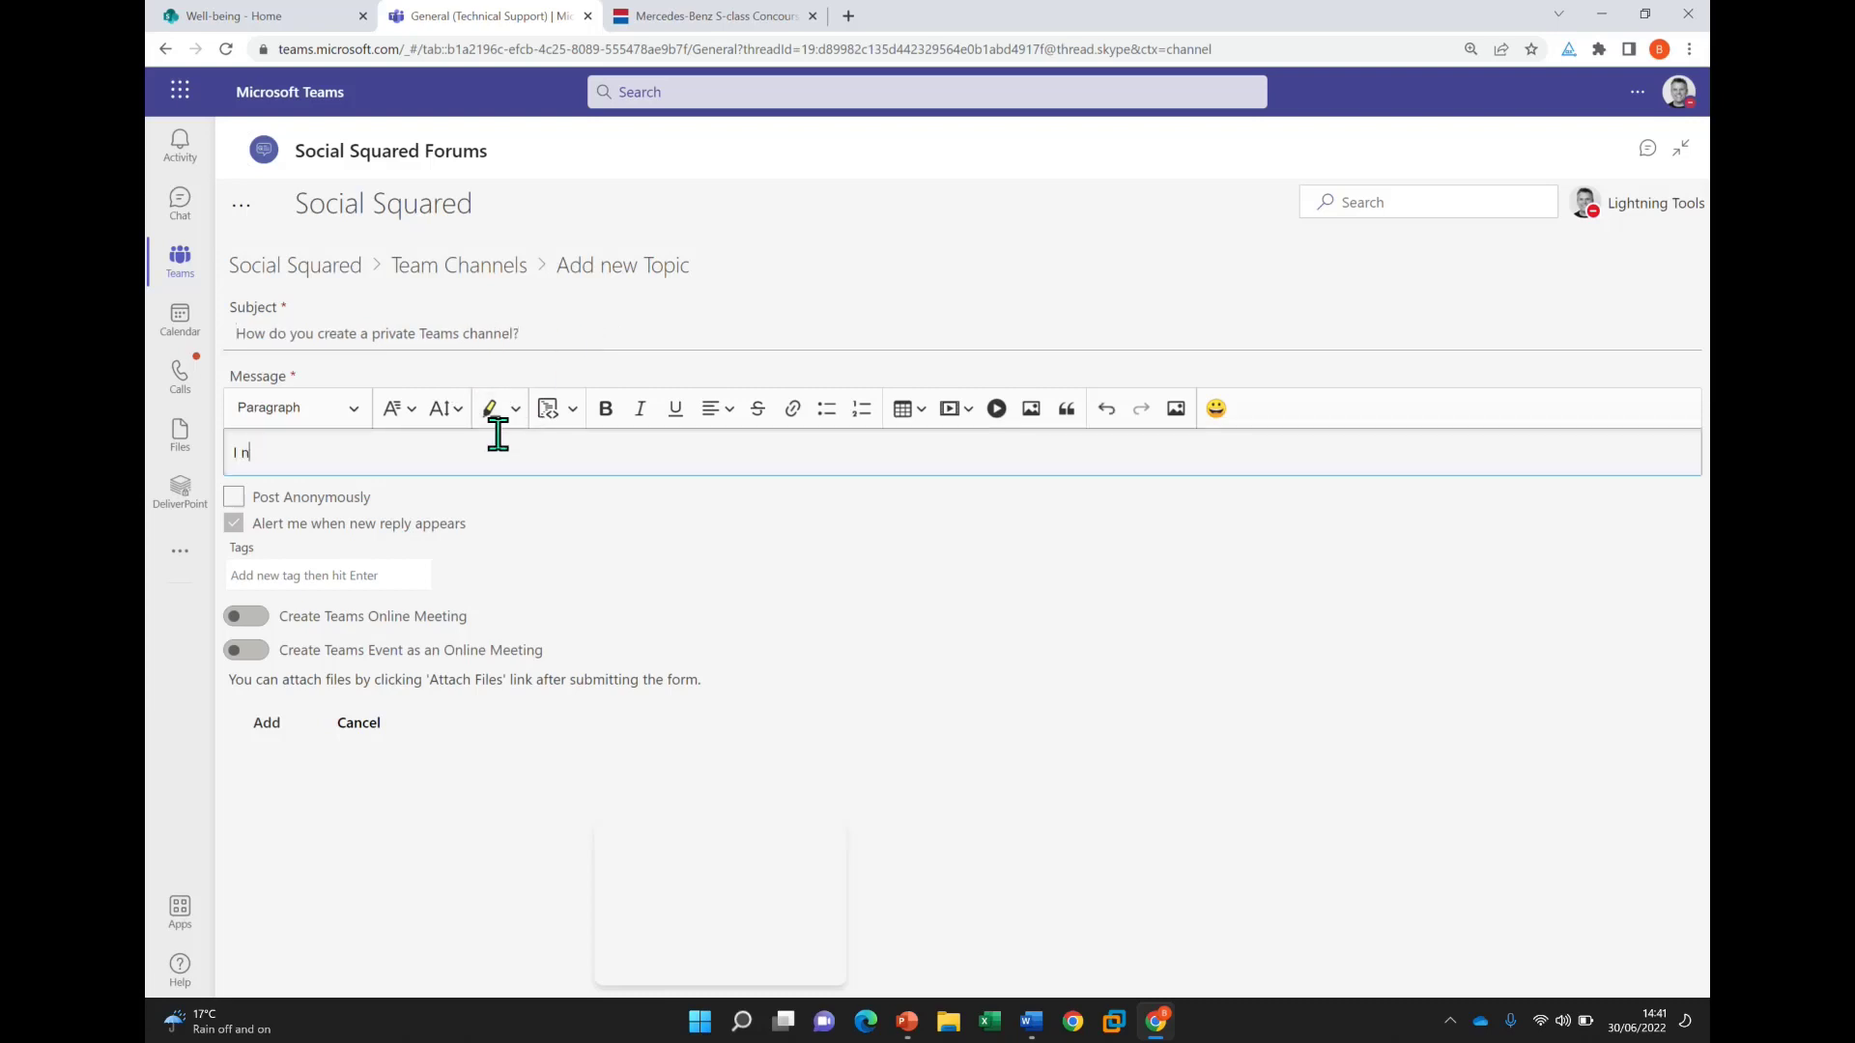
{"action": "type", "text": "eed this for my managers in my team"}
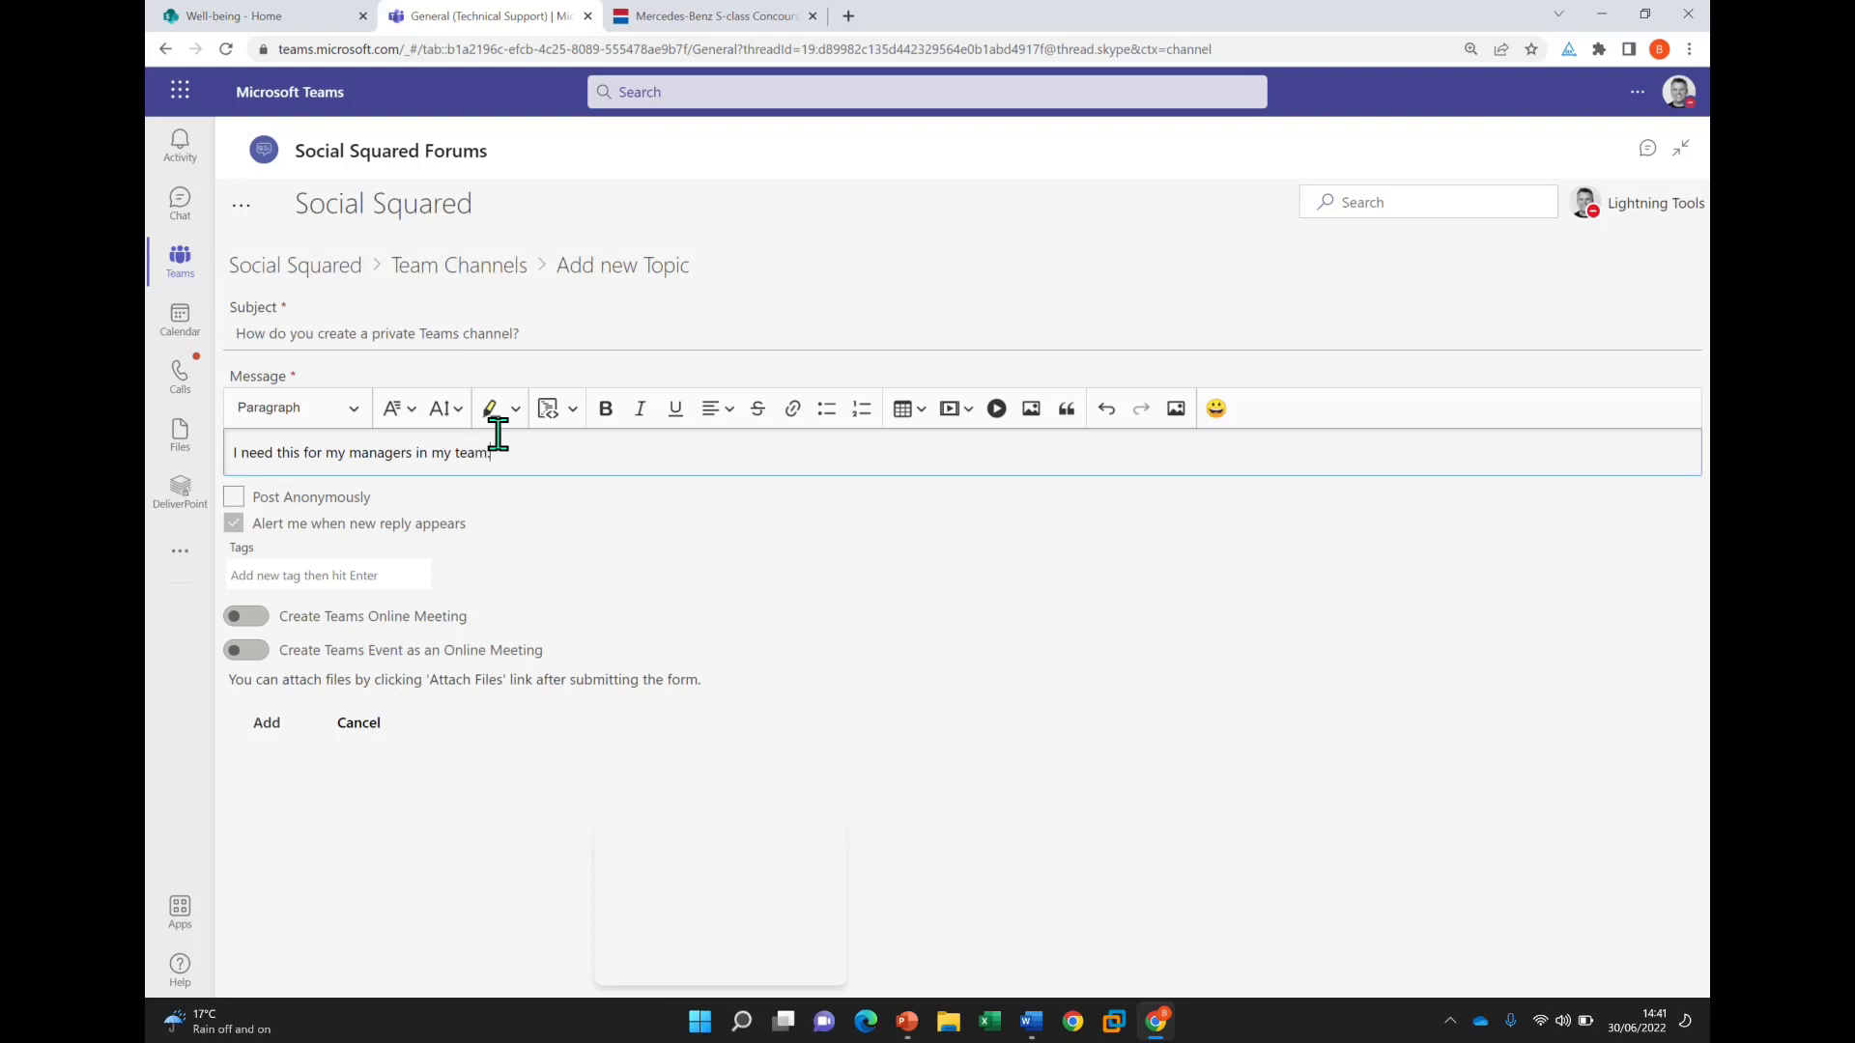
{"action": "type", "text": "....."}
{"action": "key", "text": "Return"}
{"action": "key", "text": "Return"}
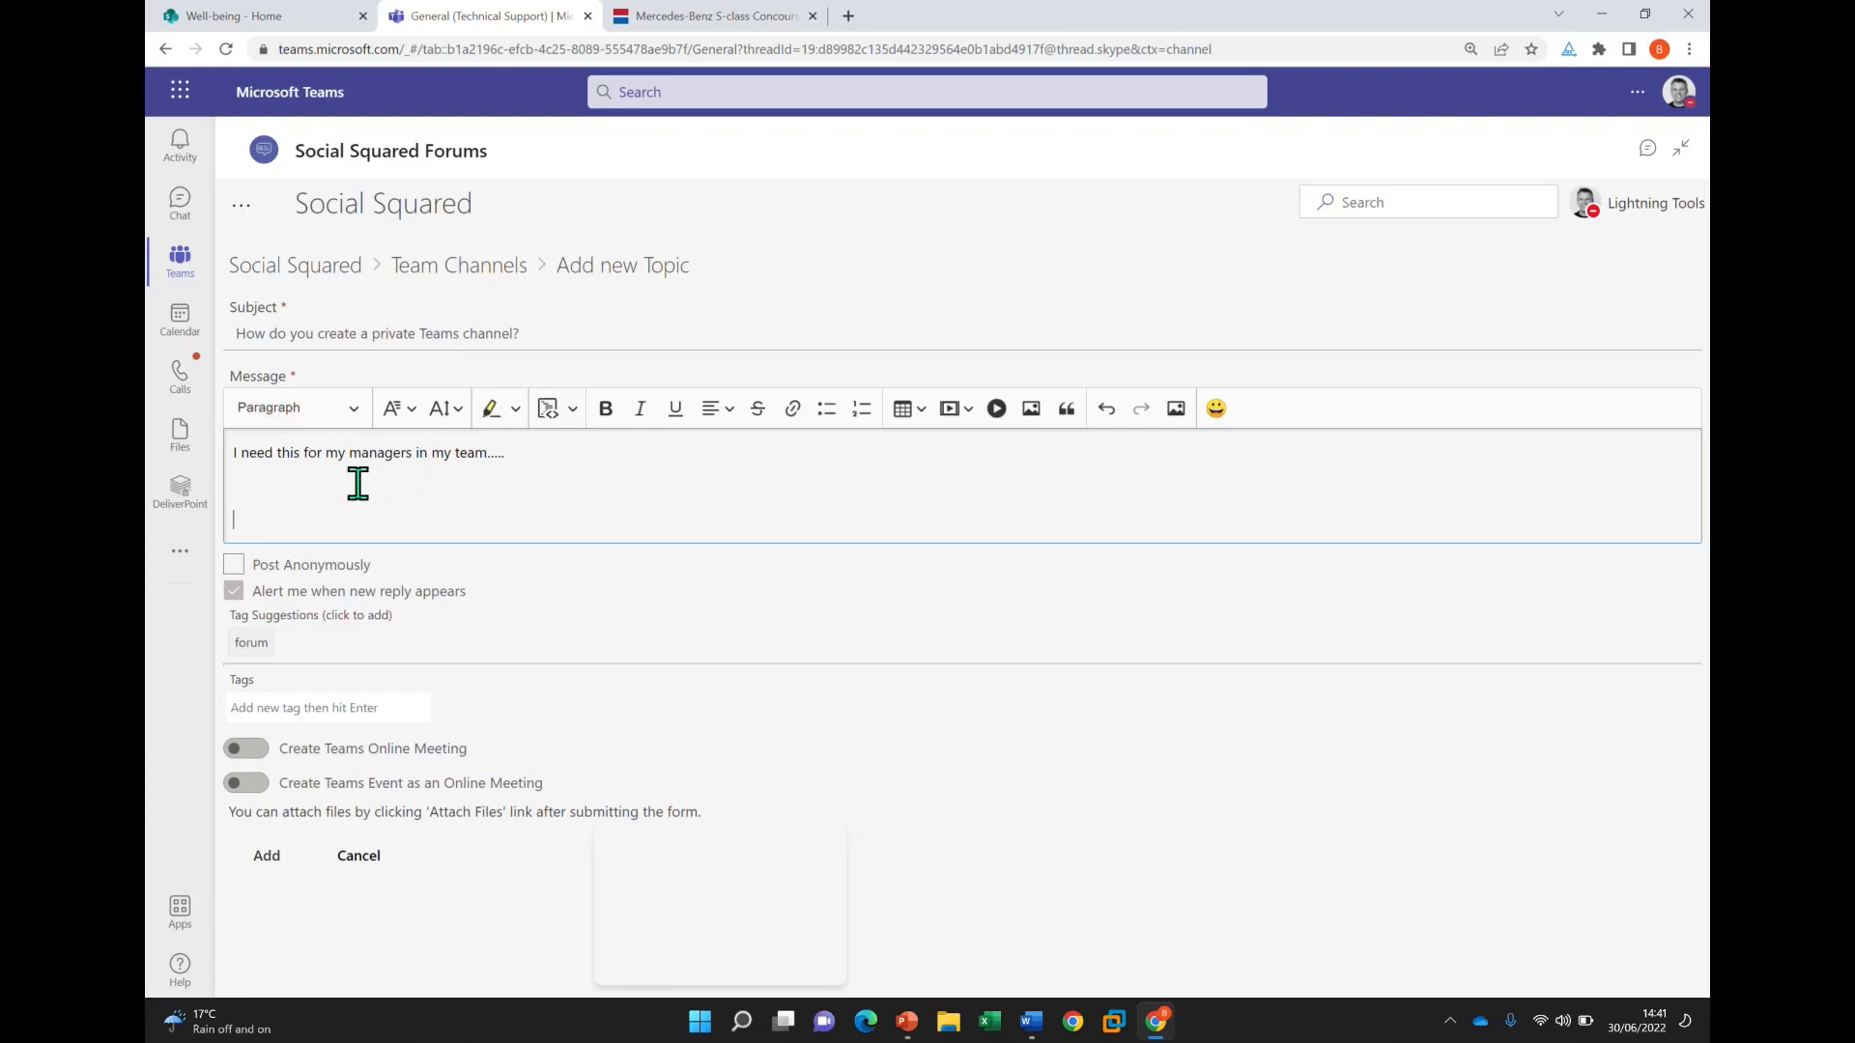
{"action": "left_click", "coordinate": [576, 415]}
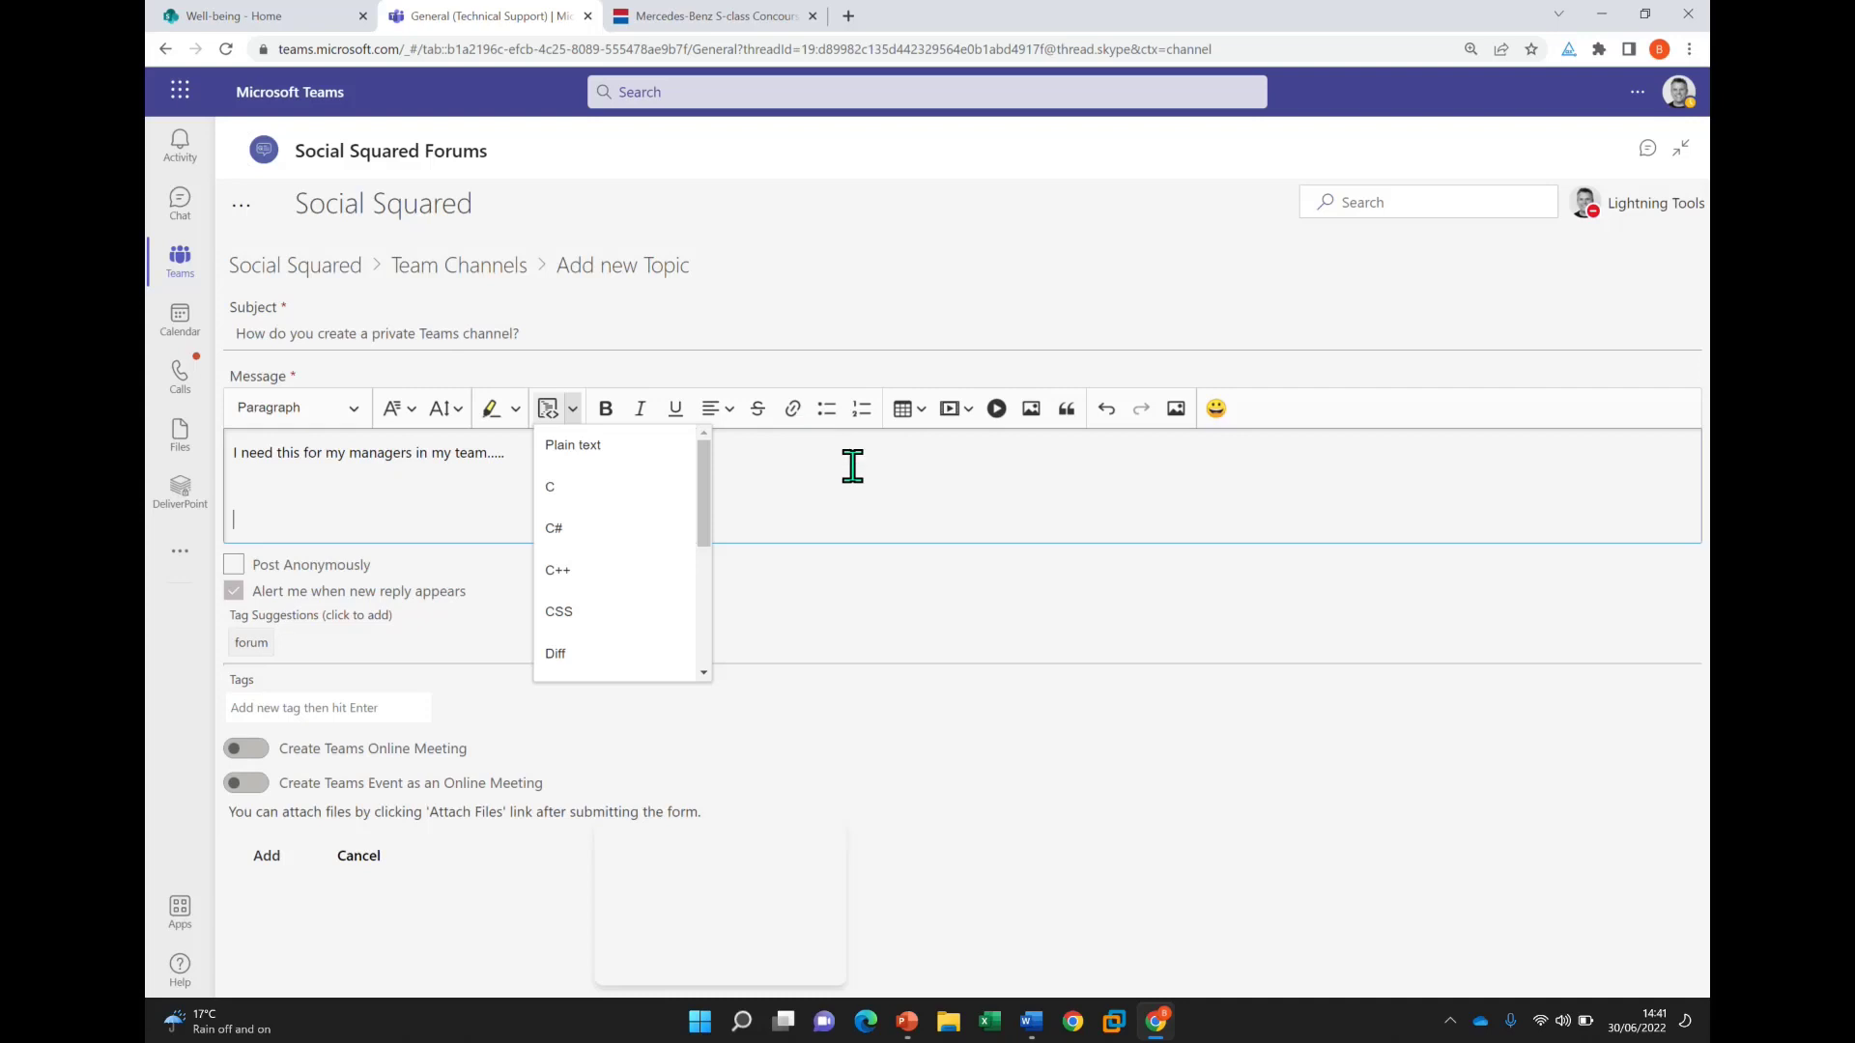
{"action": "left_click", "coordinate": [922, 483]}
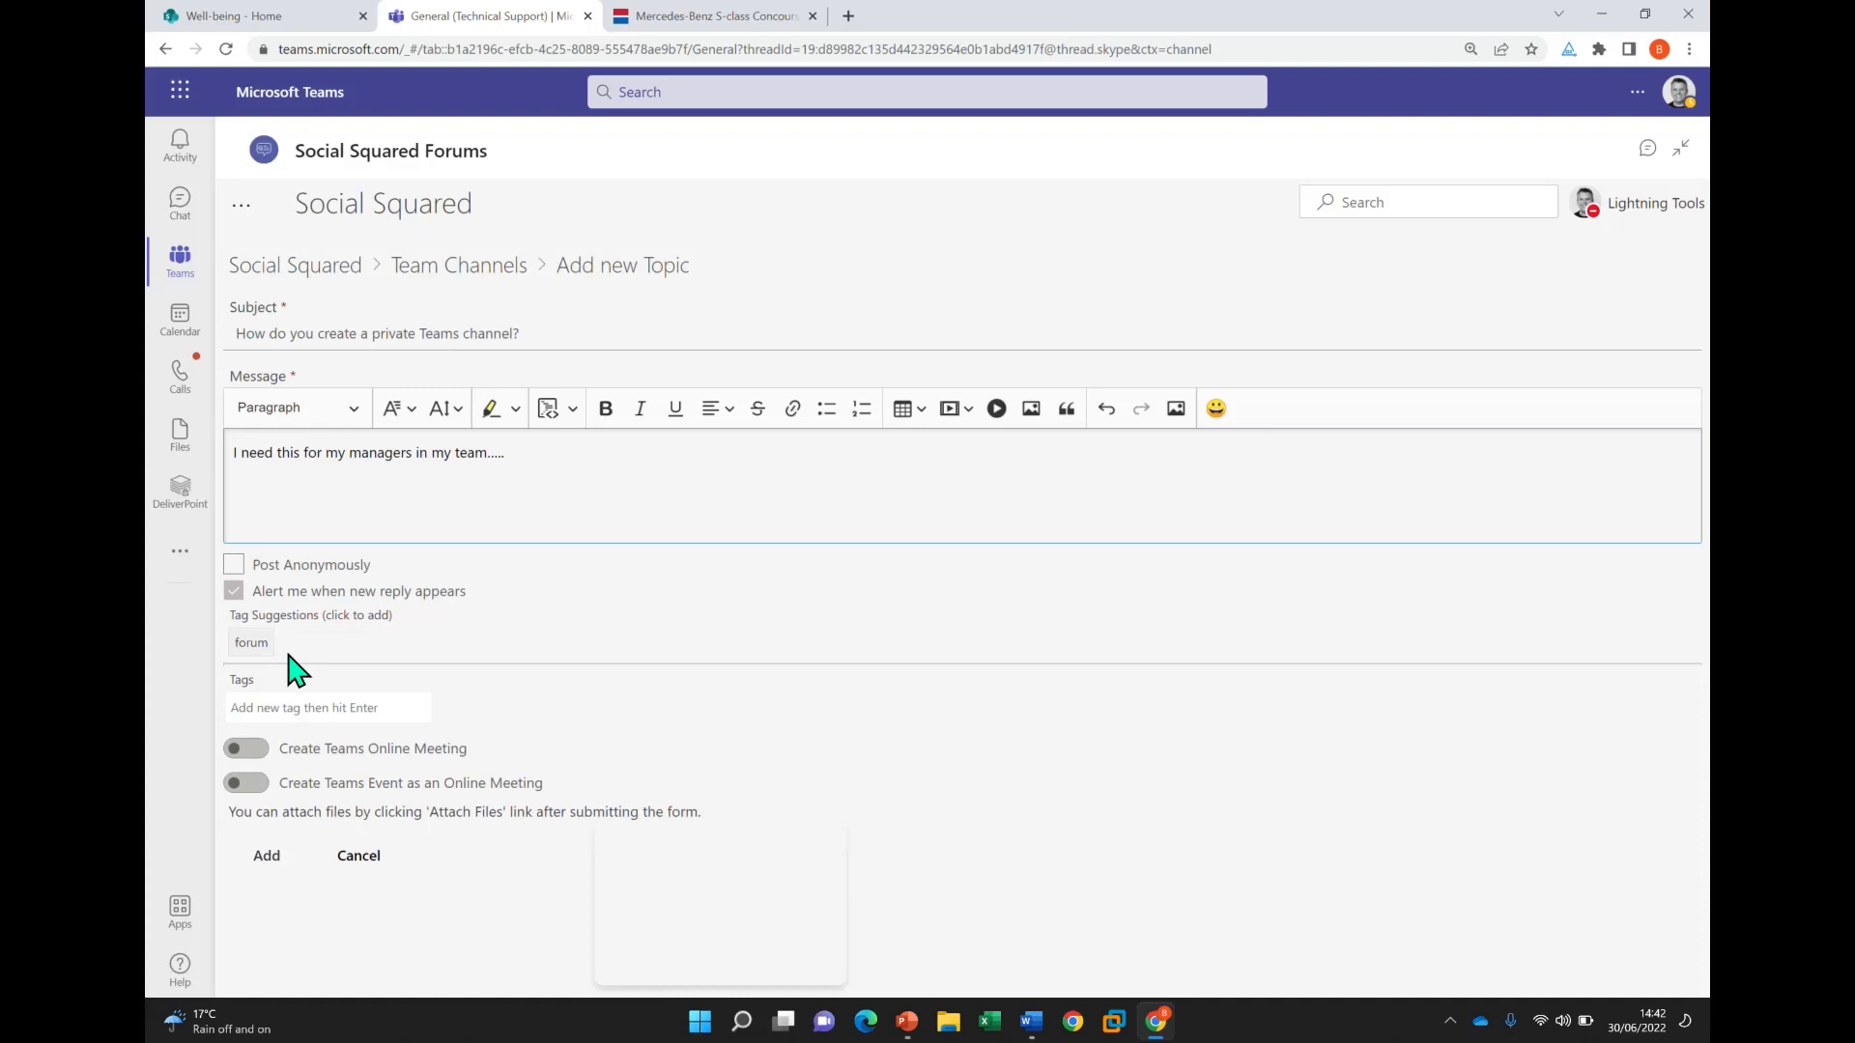
Tag the topic with forum, Manager and Private Channel, and add it to the forum
{"action": "left_click", "coordinate": [251, 642]}
{"action": "left_click", "coordinate": [385, 711]}
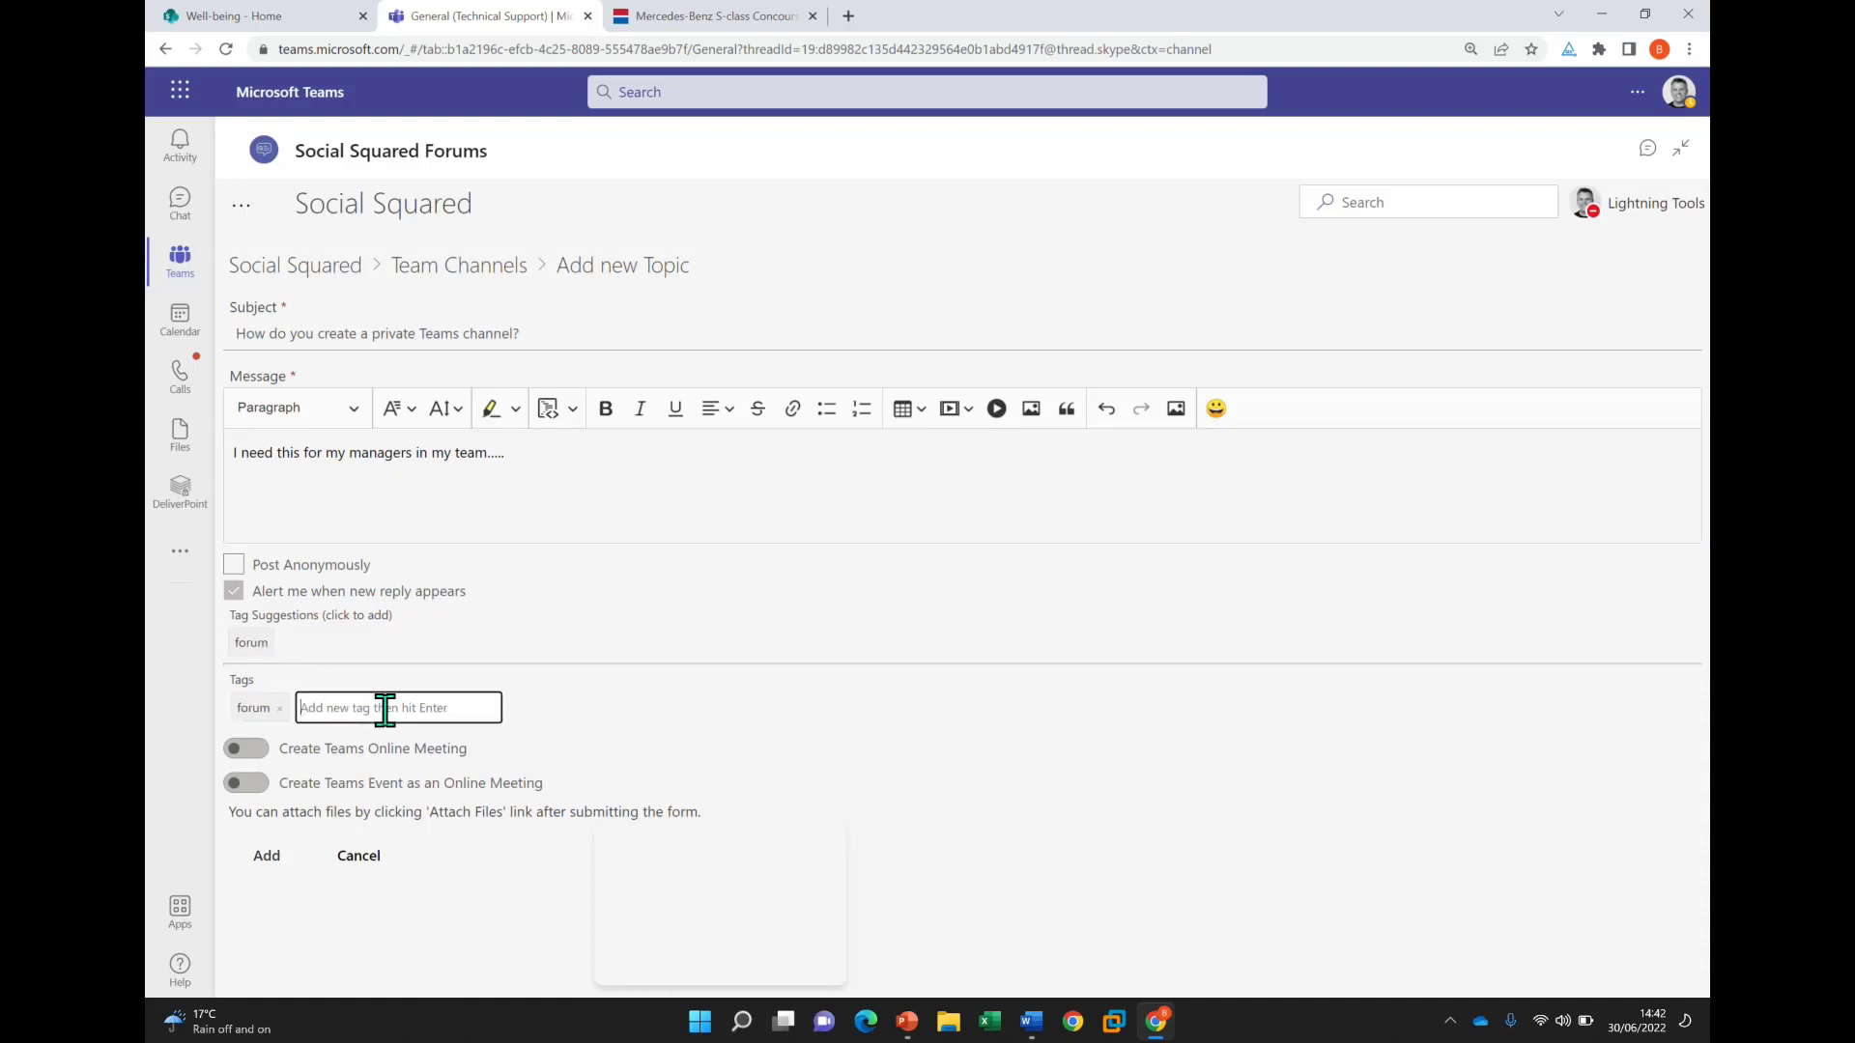
{"action": "type", "text": "Manager"}
{"action": "key", "text": "Return"}
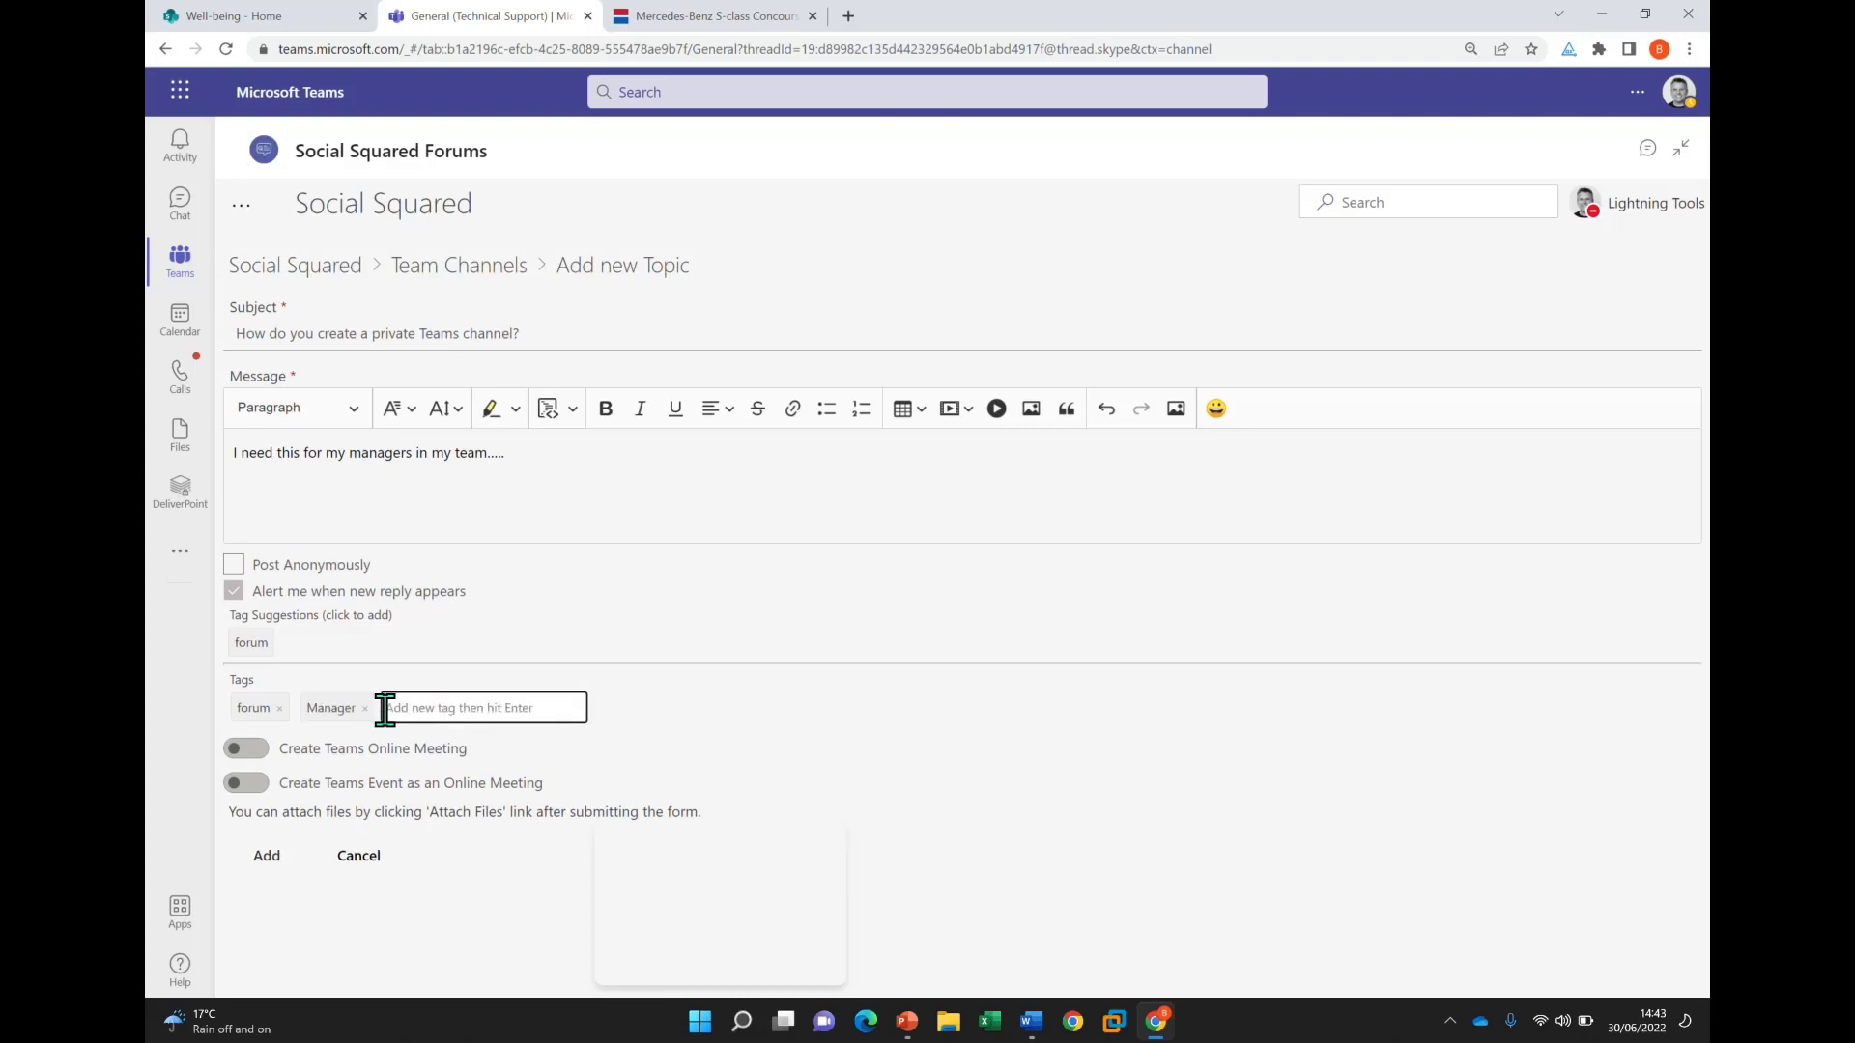
{"action": "type", "text": "Private"}
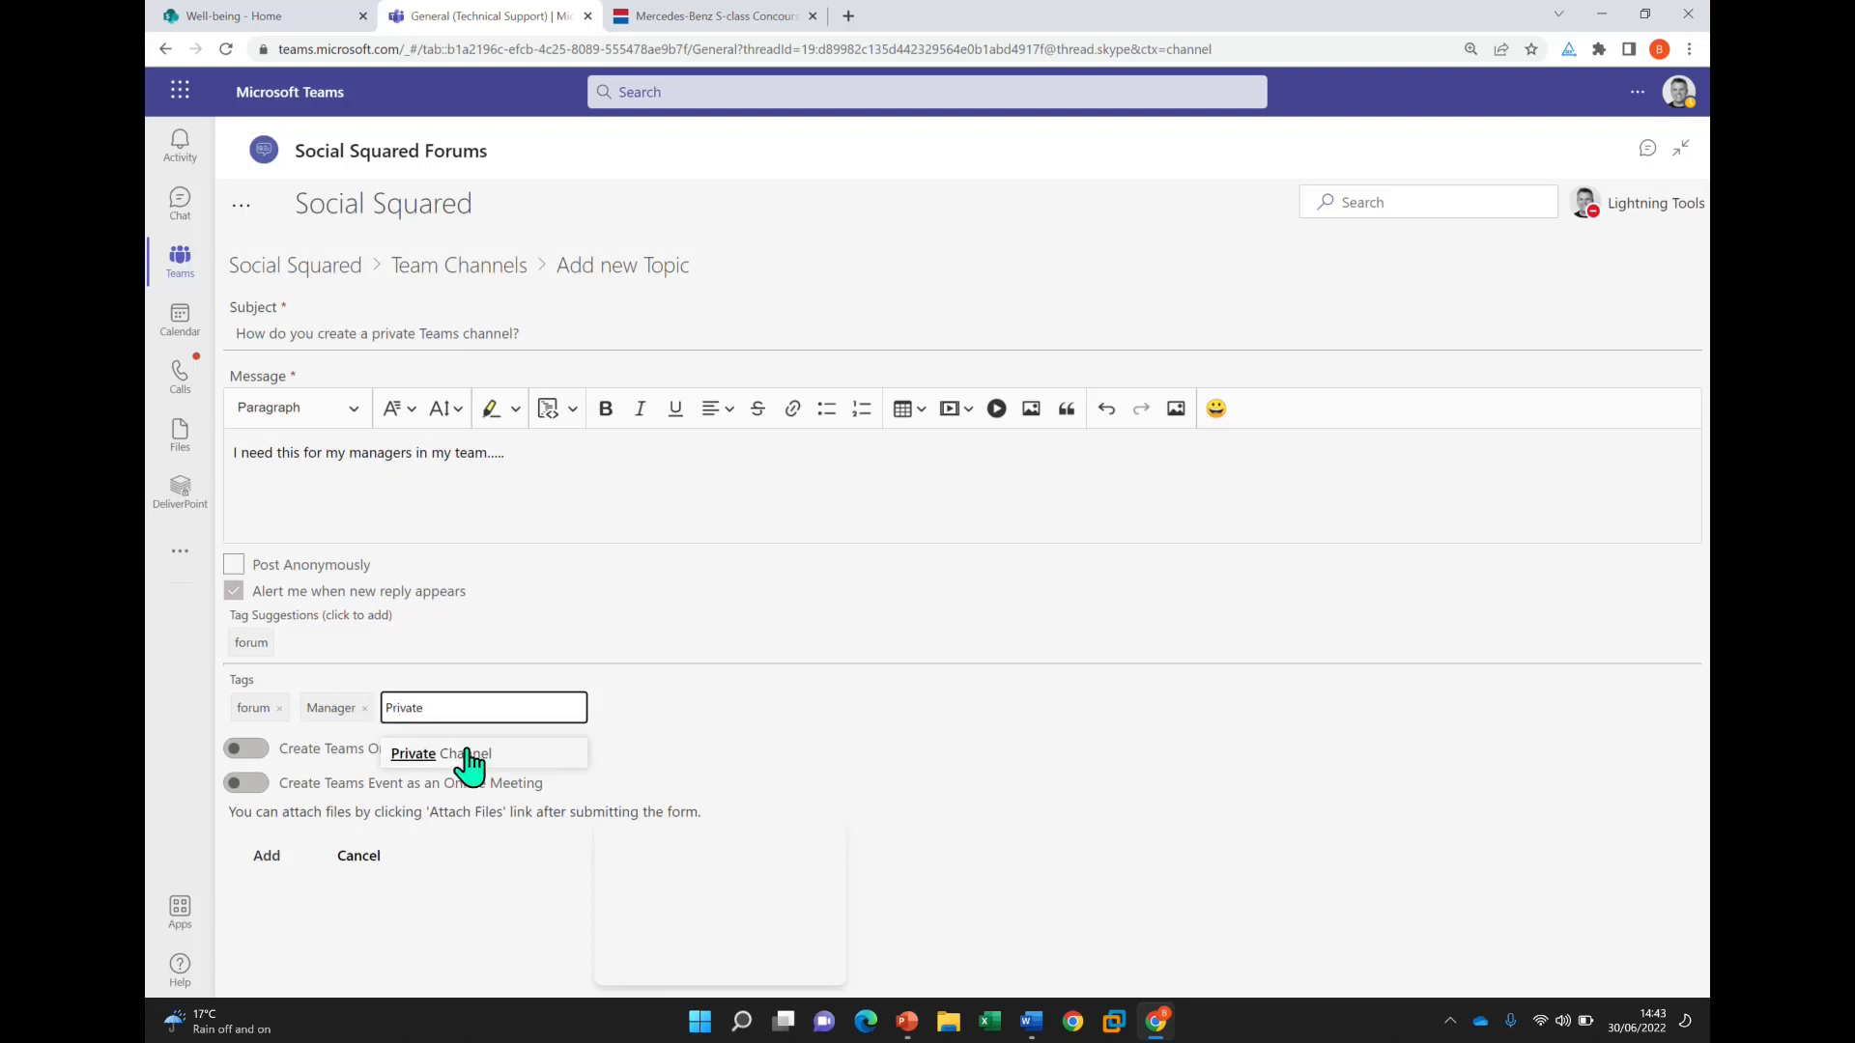
{"action": "left_click", "coordinate": [470, 754]}
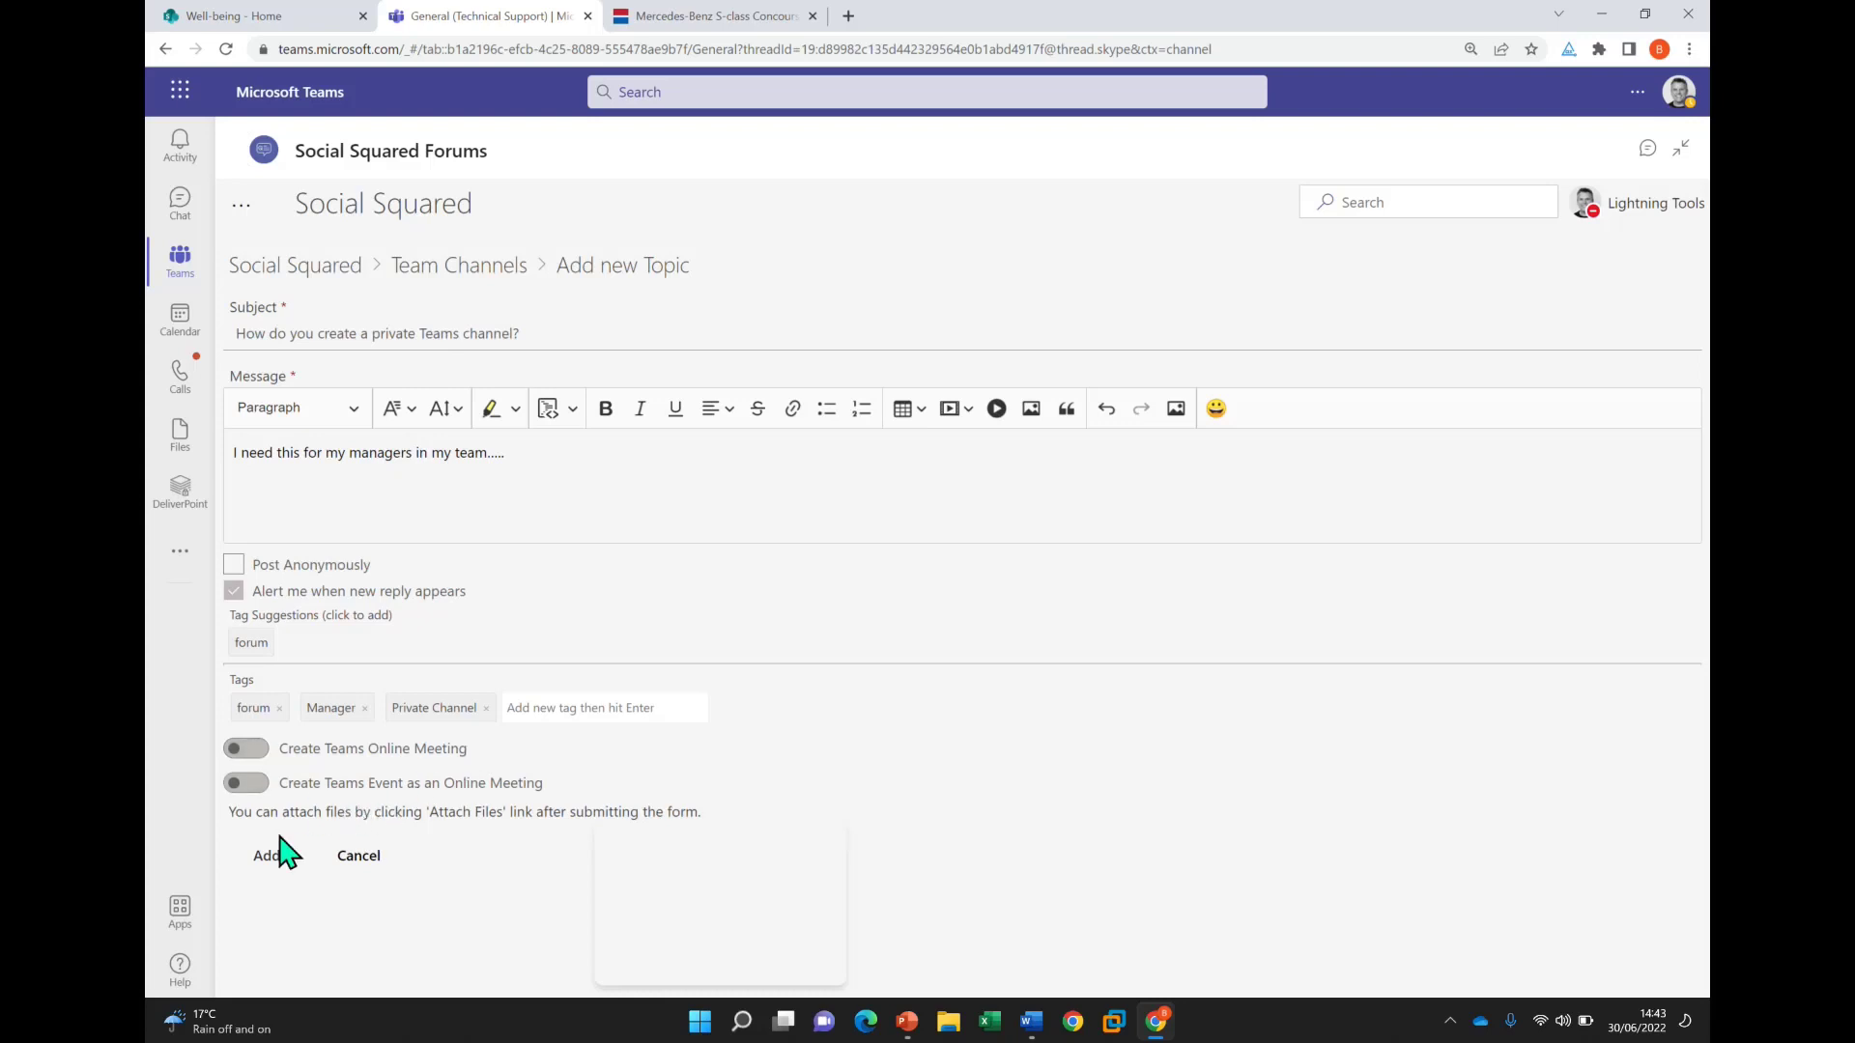
{"action": "left_click", "coordinate": [272, 866]}
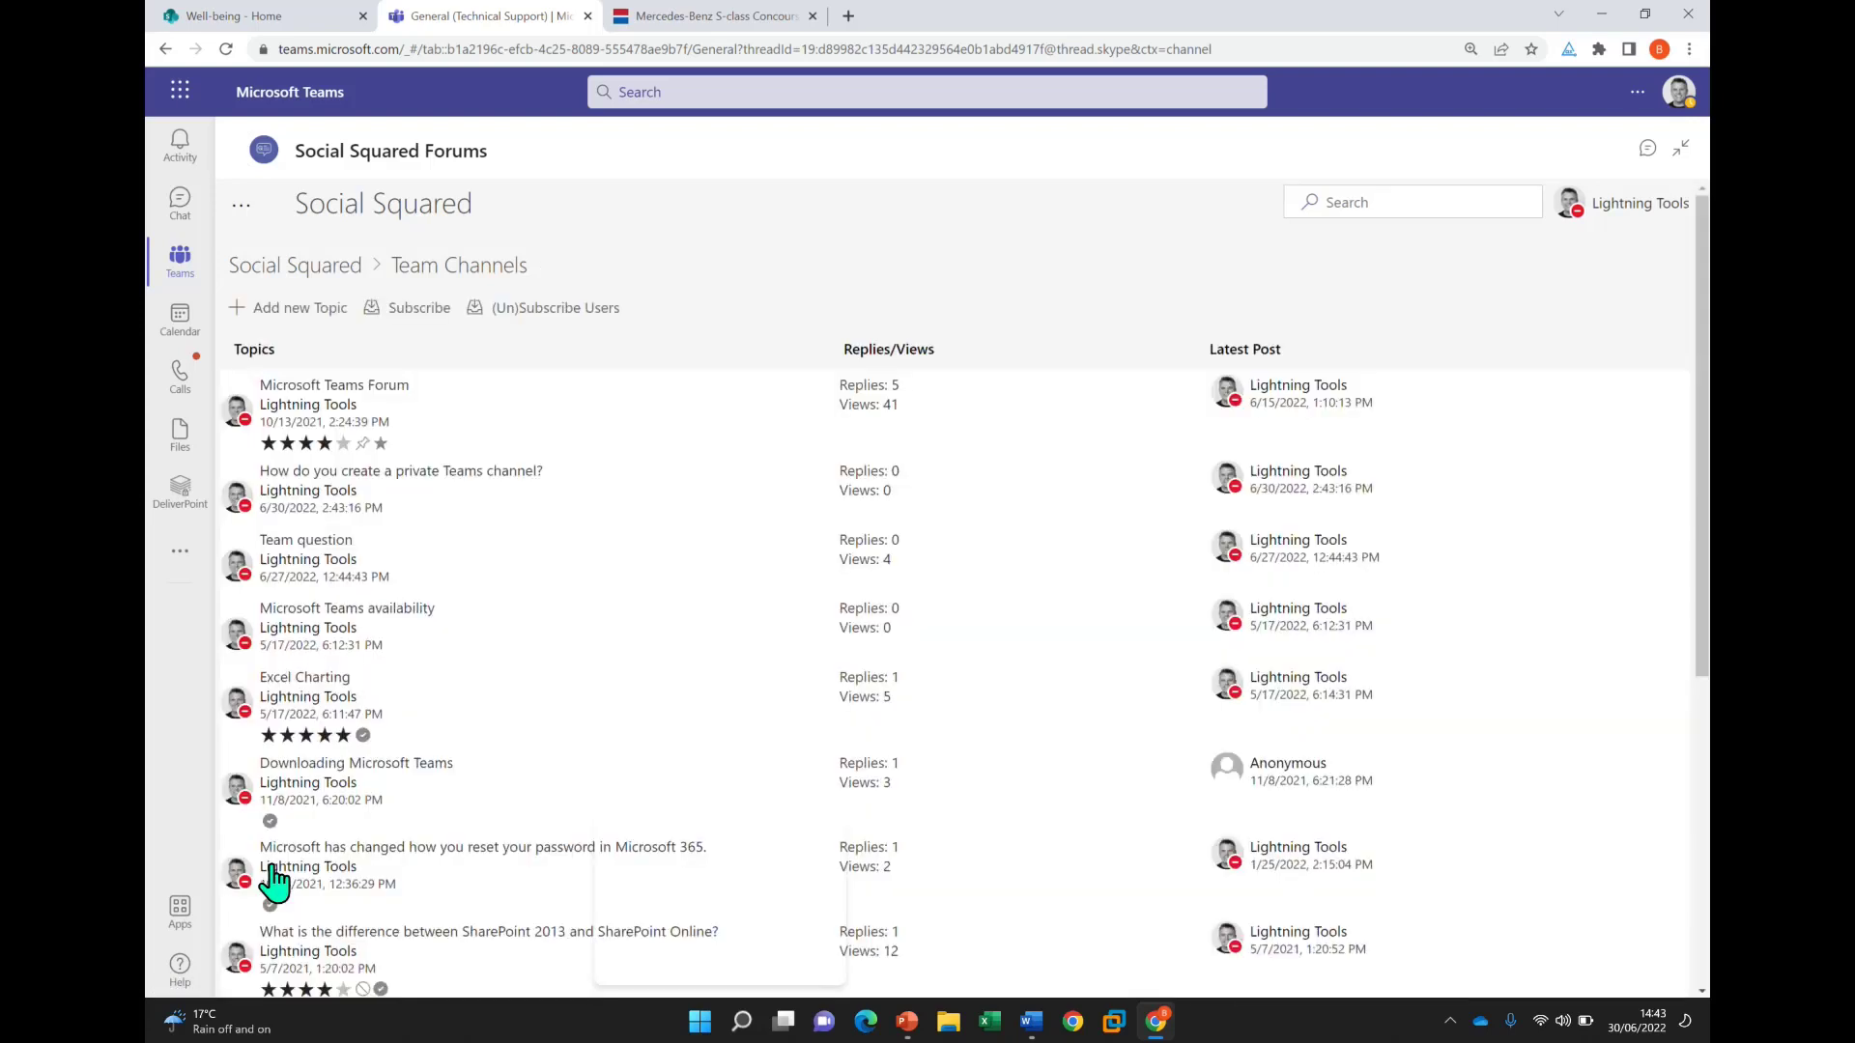
Open the topic "How do you create a private Teams channel?" and post the reply "My reply here...."
{"action": "left_click", "coordinate": [459, 495]}
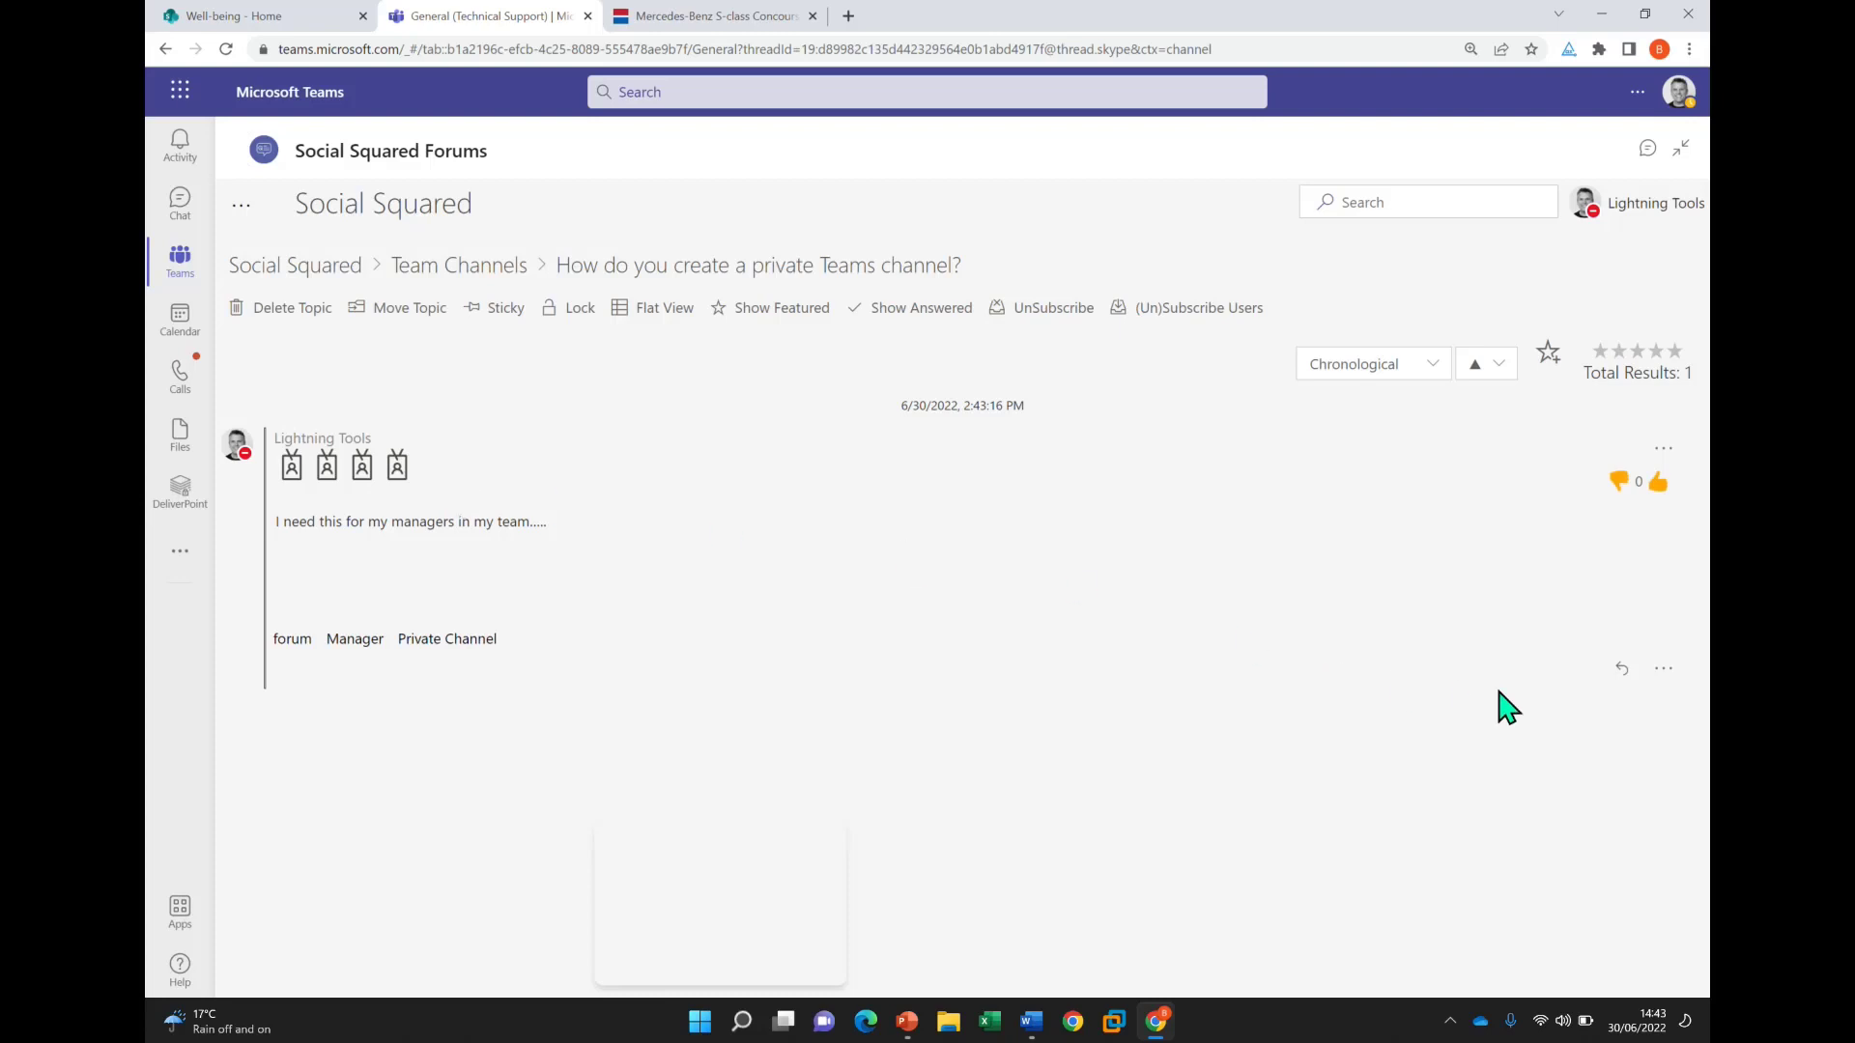
{"action": "left_click", "coordinate": [1619, 668]}
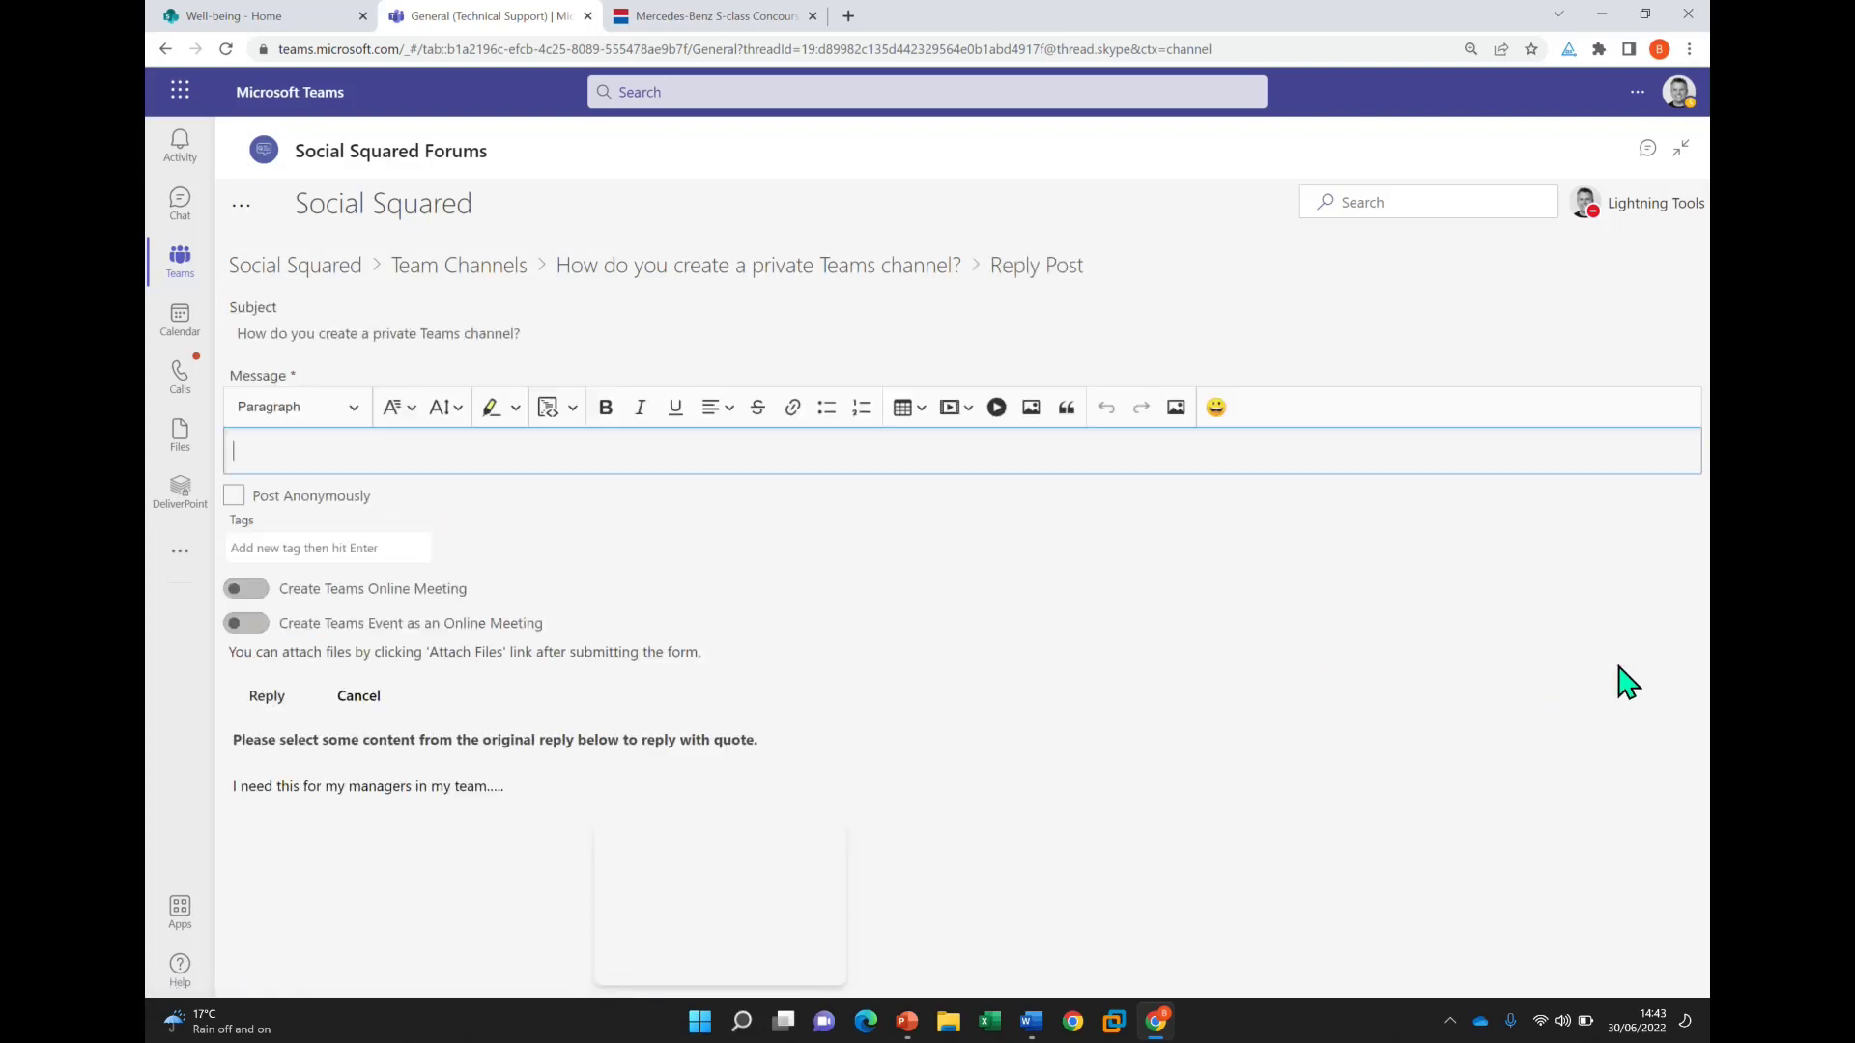
{"action": "type", "text": "My reply here...."}
{"action": "left_click", "coordinate": [279, 690]}
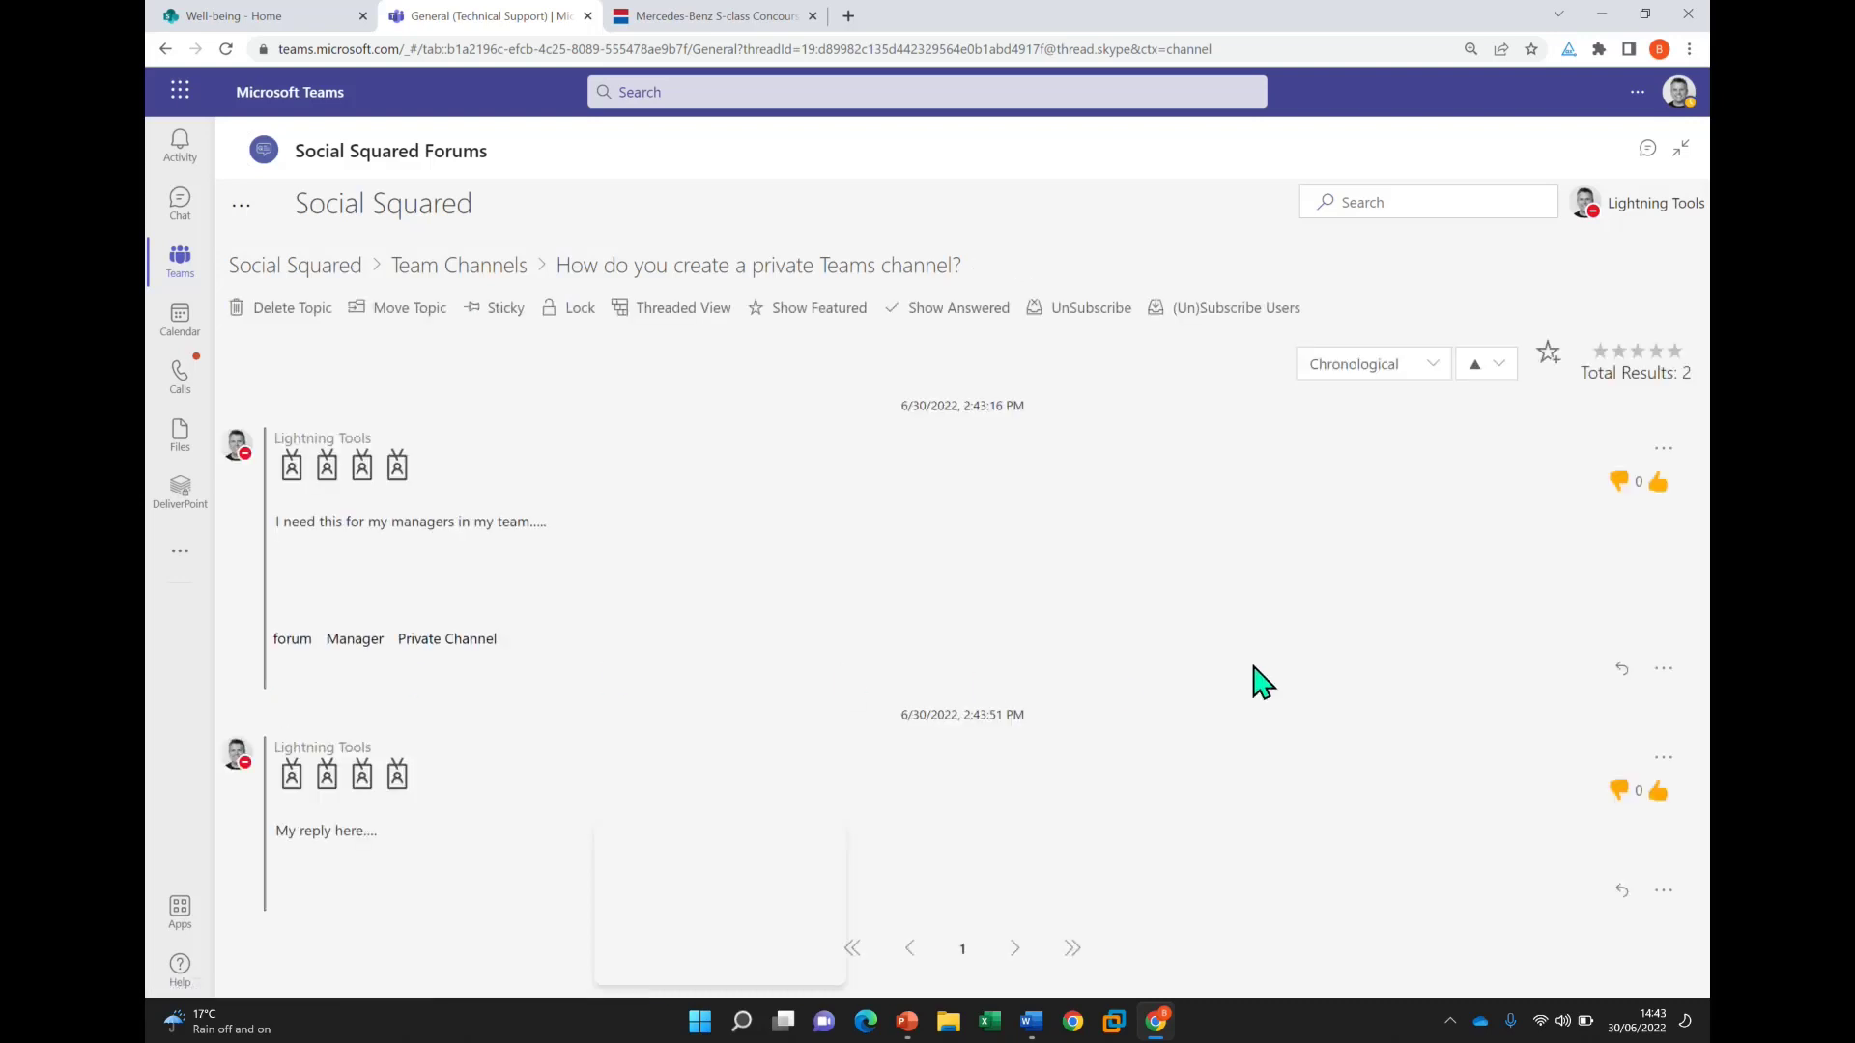
Reply with a quote to the "My reply here...." post, adding the message "reply with a quote...."
{"action": "left_click", "coordinate": [1662, 892]}
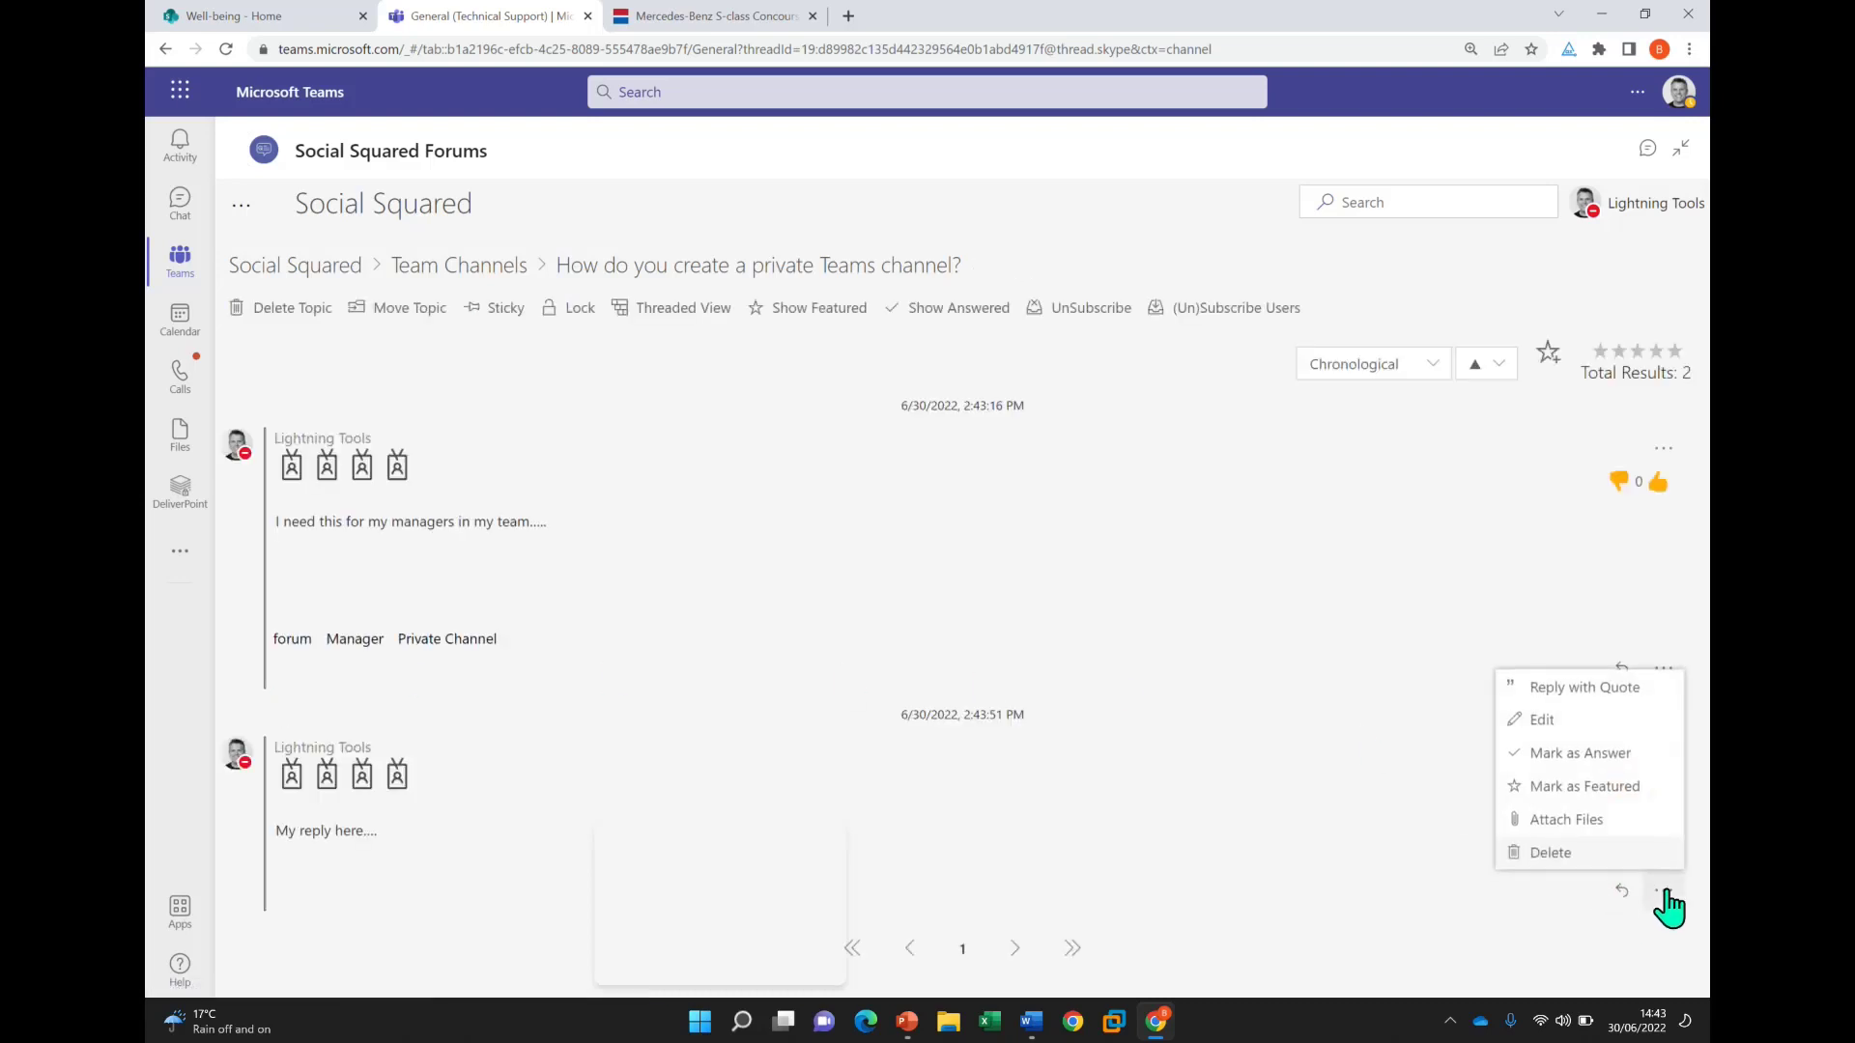
{"action": "left_click", "coordinate": [1624, 688]}
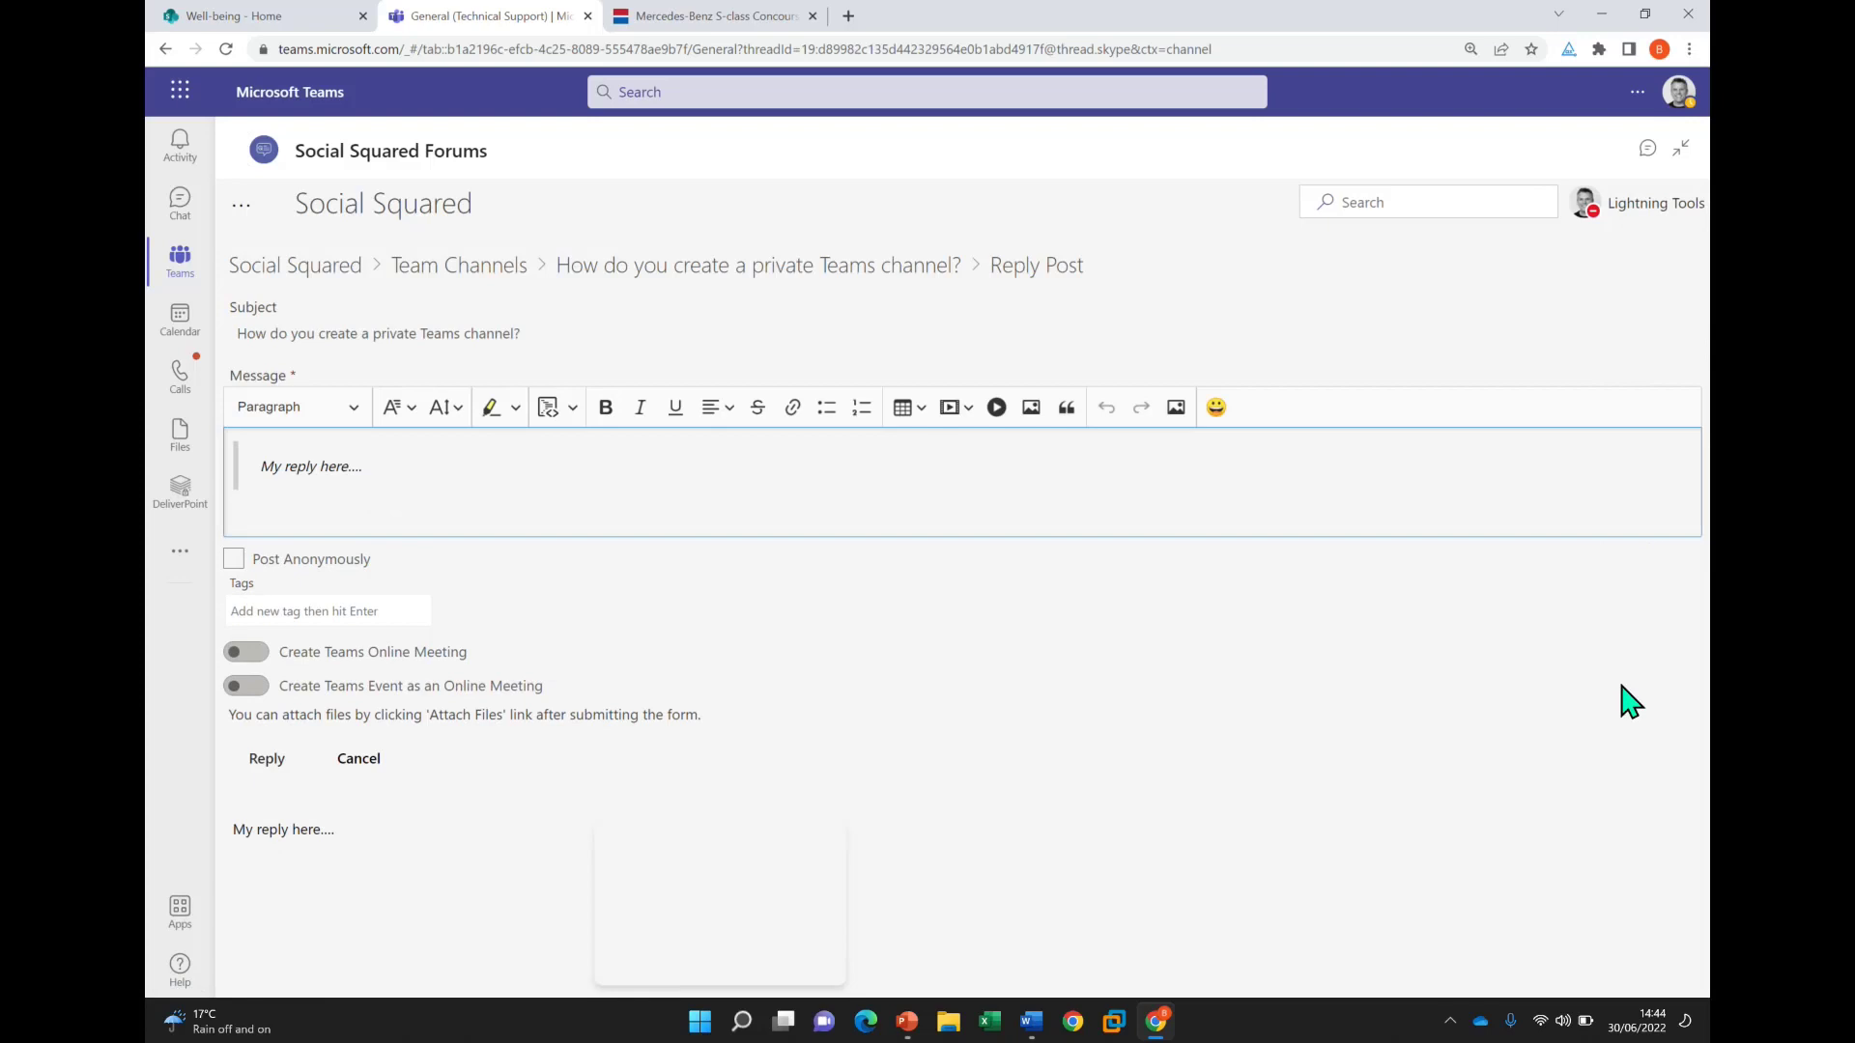
{"action": "type", "text": "reply with a quote...."}
{"action": "left_click", "coordinate": [273, 763]}
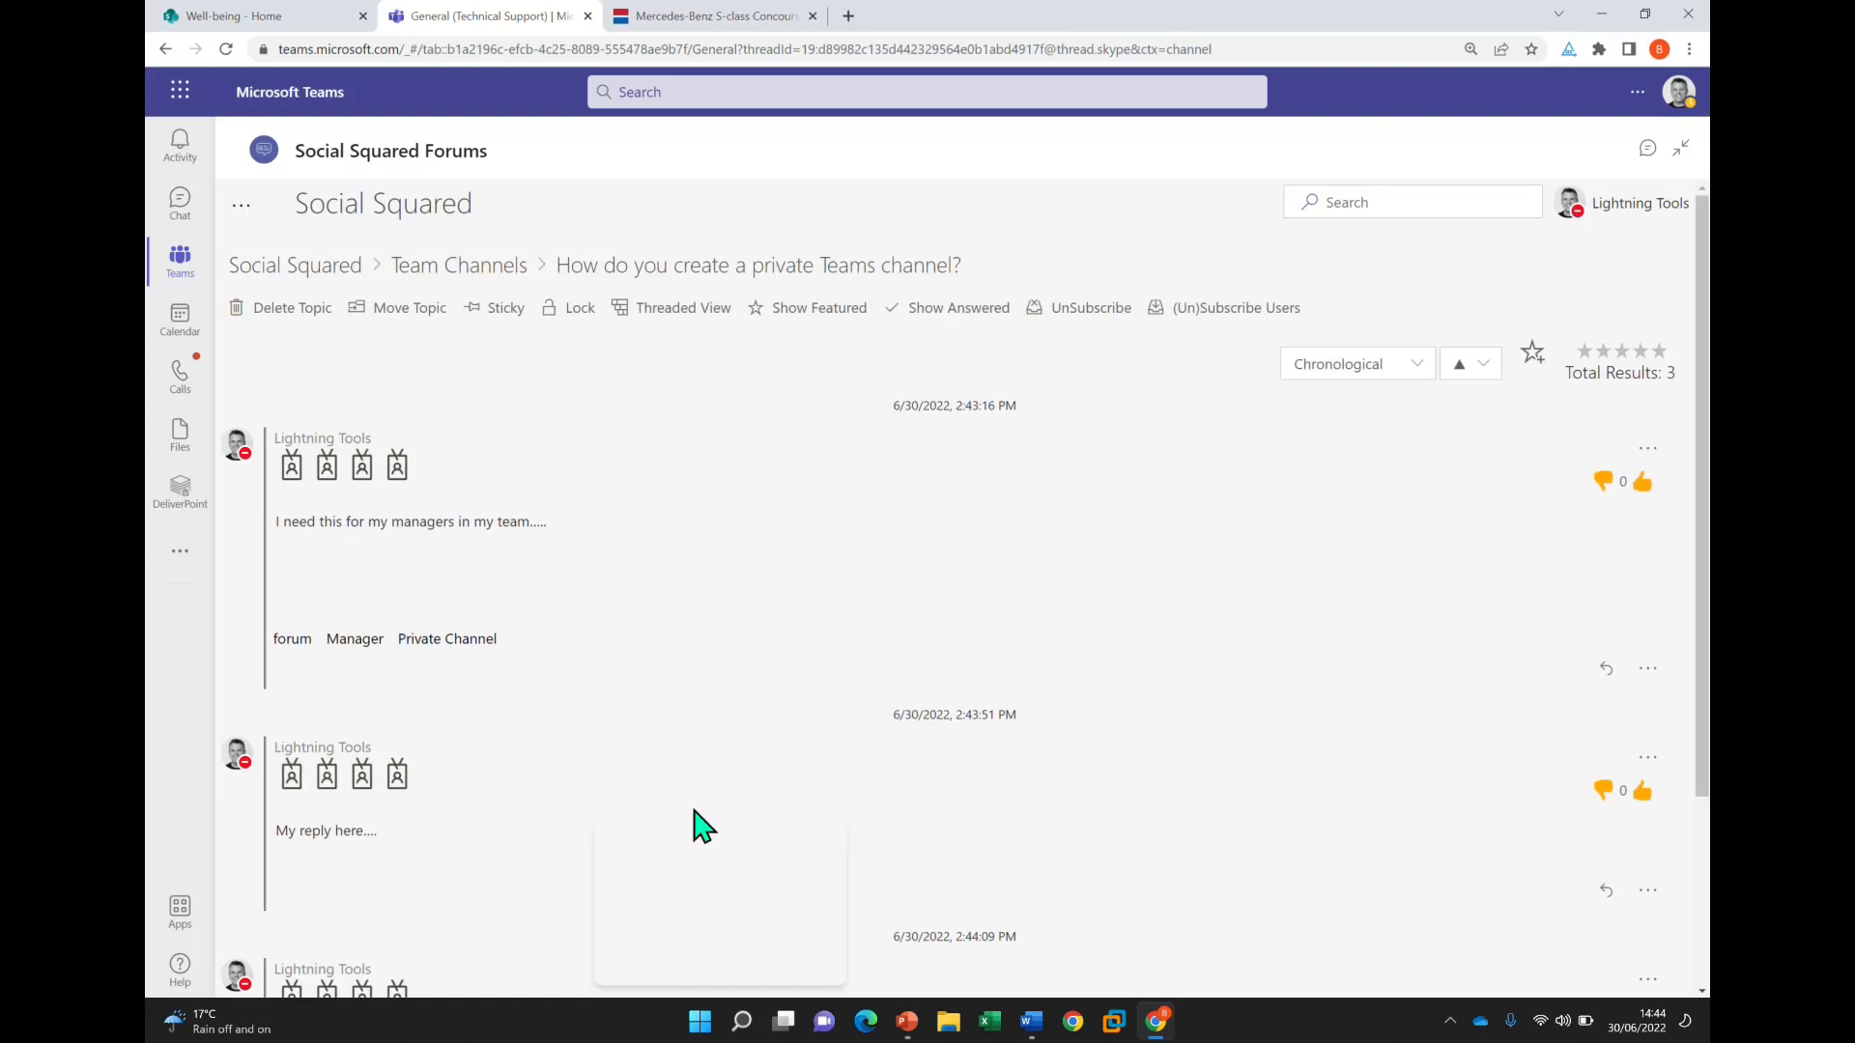
Switch the topic "How do you create a private Teams channel?" to the threaded view
{"action": "scroll", "coordinate": [703, 827], "scroll_direction": "down", "scroll_amount": 3}
{"action": "scroll", "coordinate": [704, 827], "scroll_direction": "up", "scroll_amount": 2}
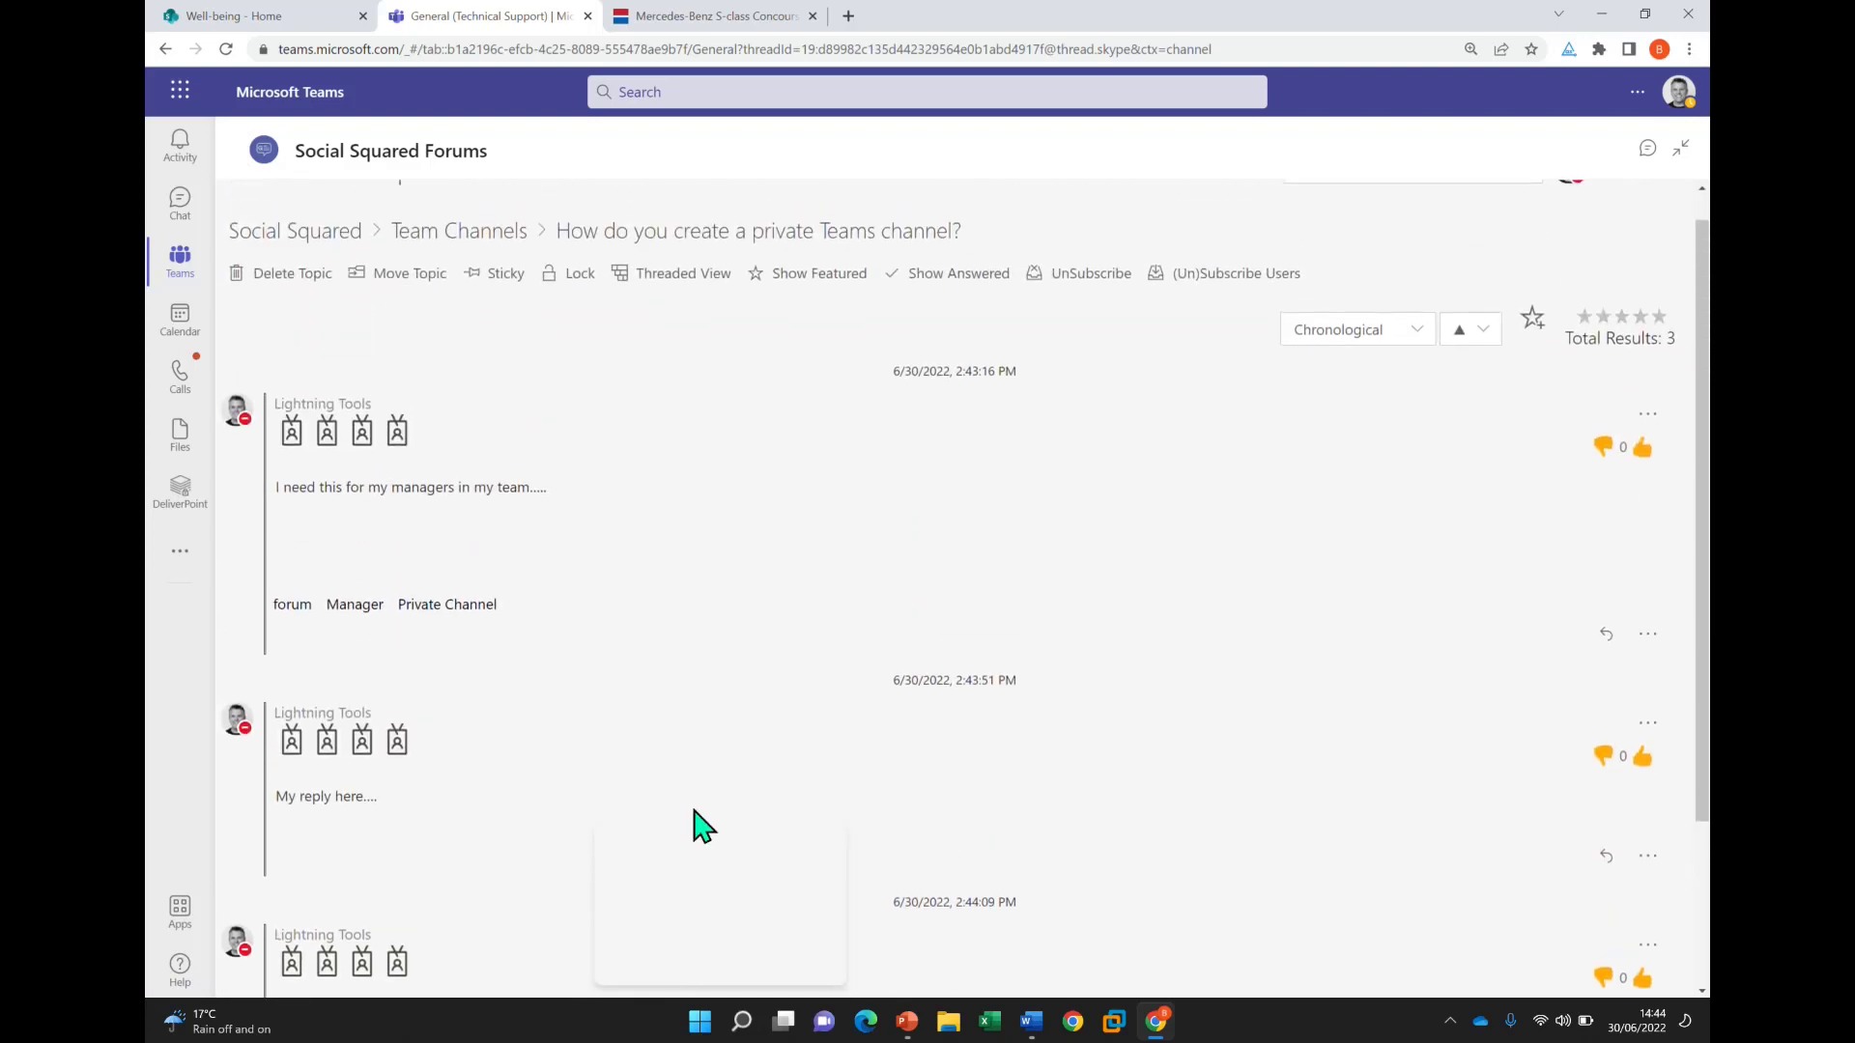
{"action": "left_click", "coordinate": [687, 276]}
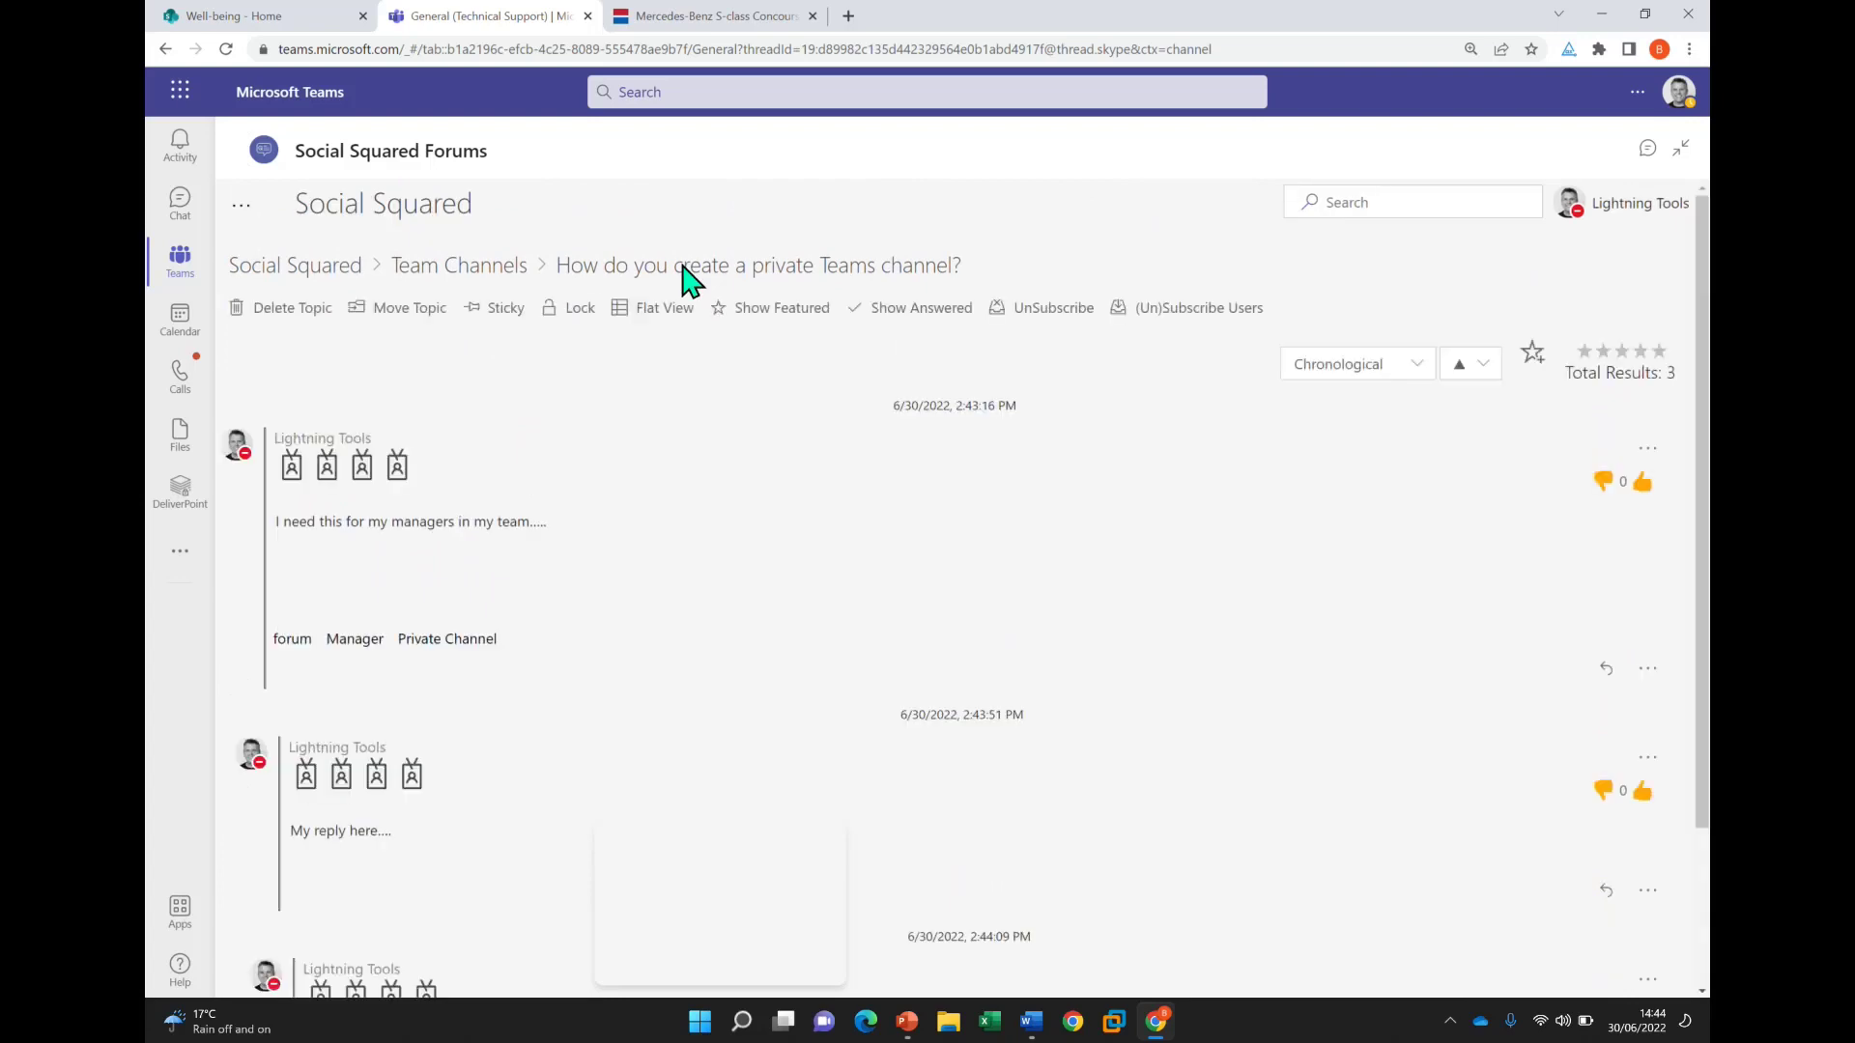
Mark the "reply with a quote...." post as the answer to the topic
{"action": "scroll", "coordinate": [580, 677], "scroll_direction": "down", "scroll_amount": 2}
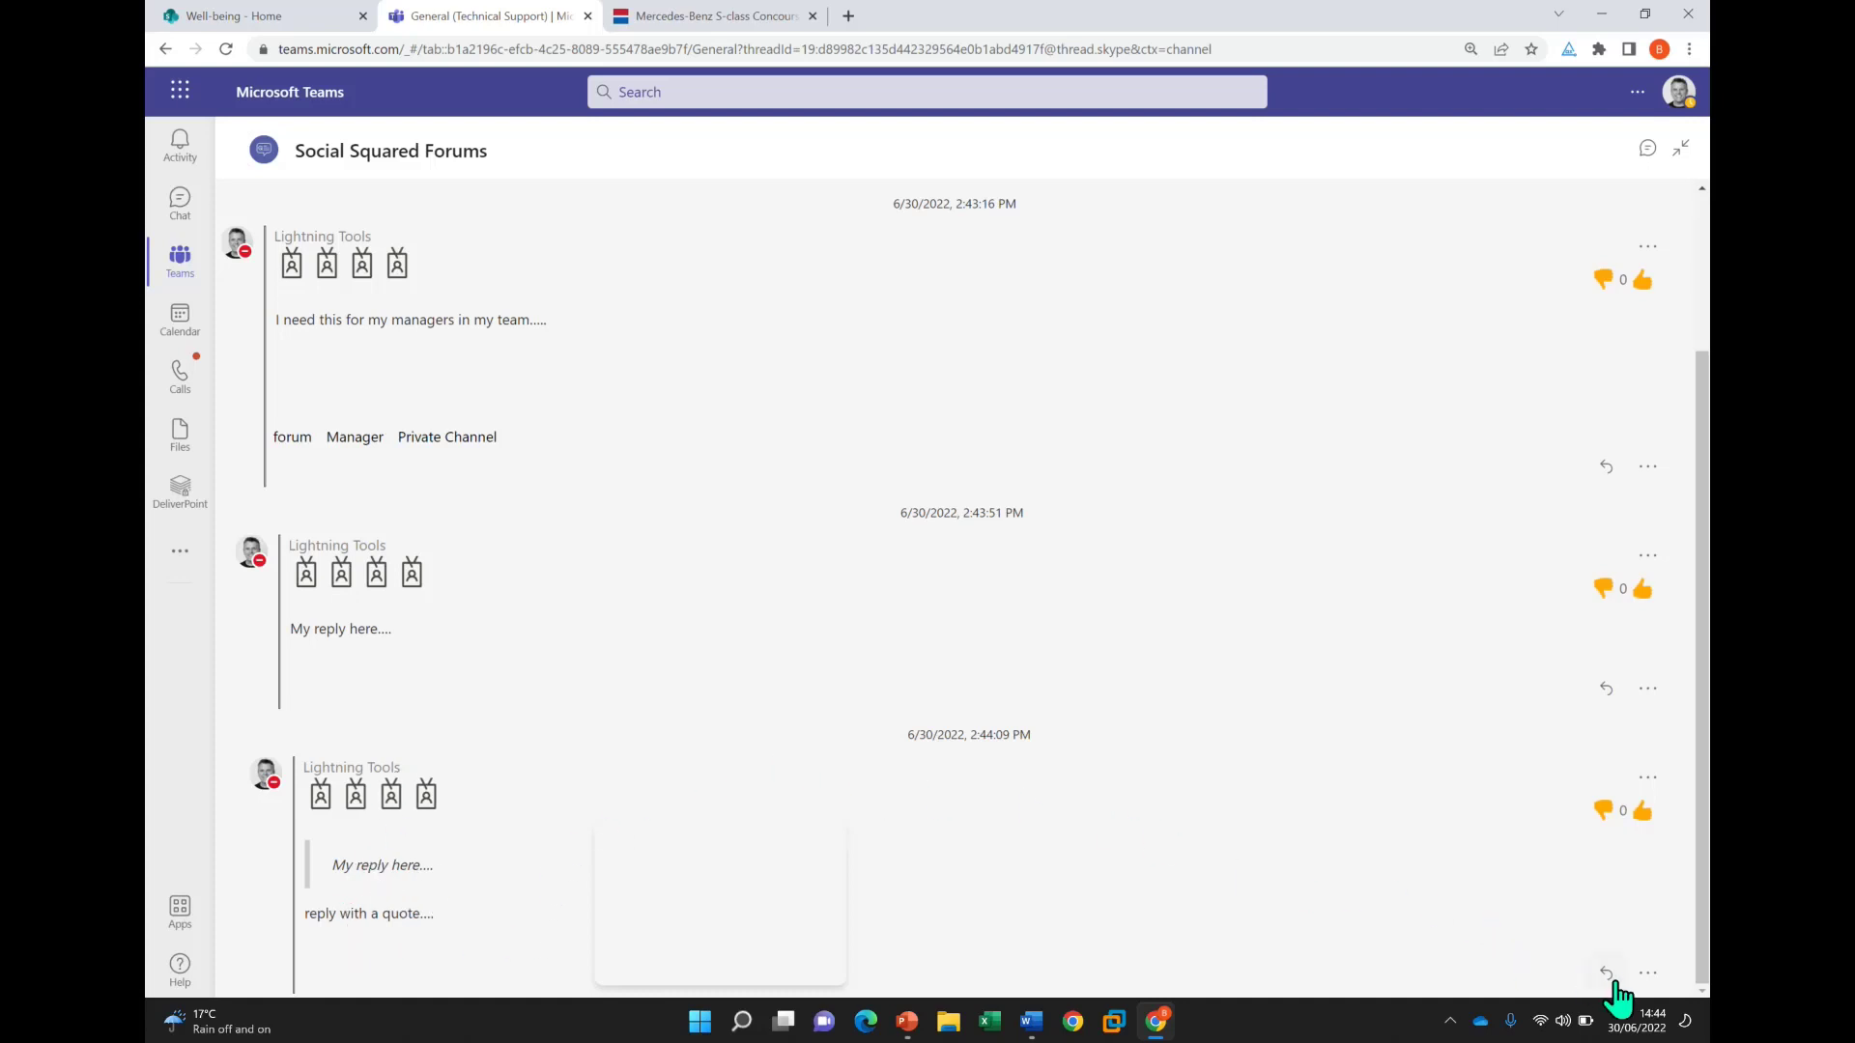
{"action": "left_click", "coordinate": [1647, 975]}
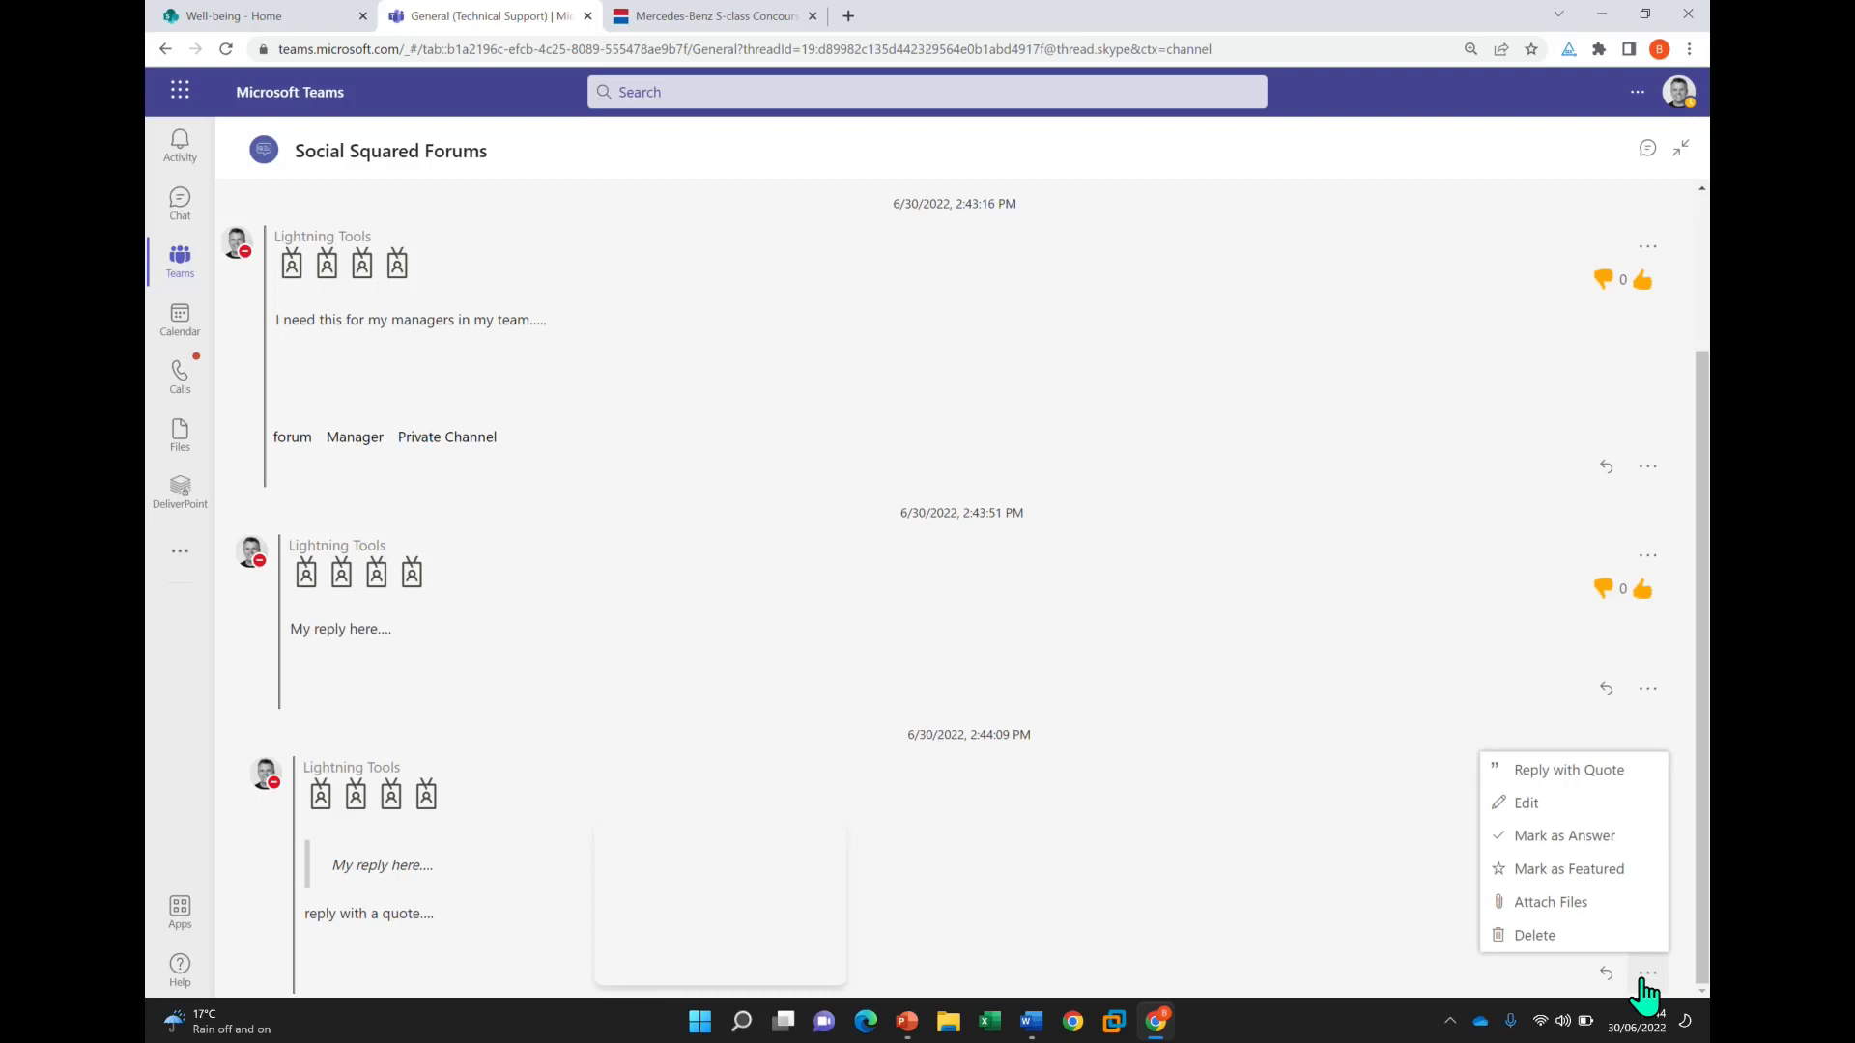
{"action": "left_click", "coordinate": [1596, 839]}
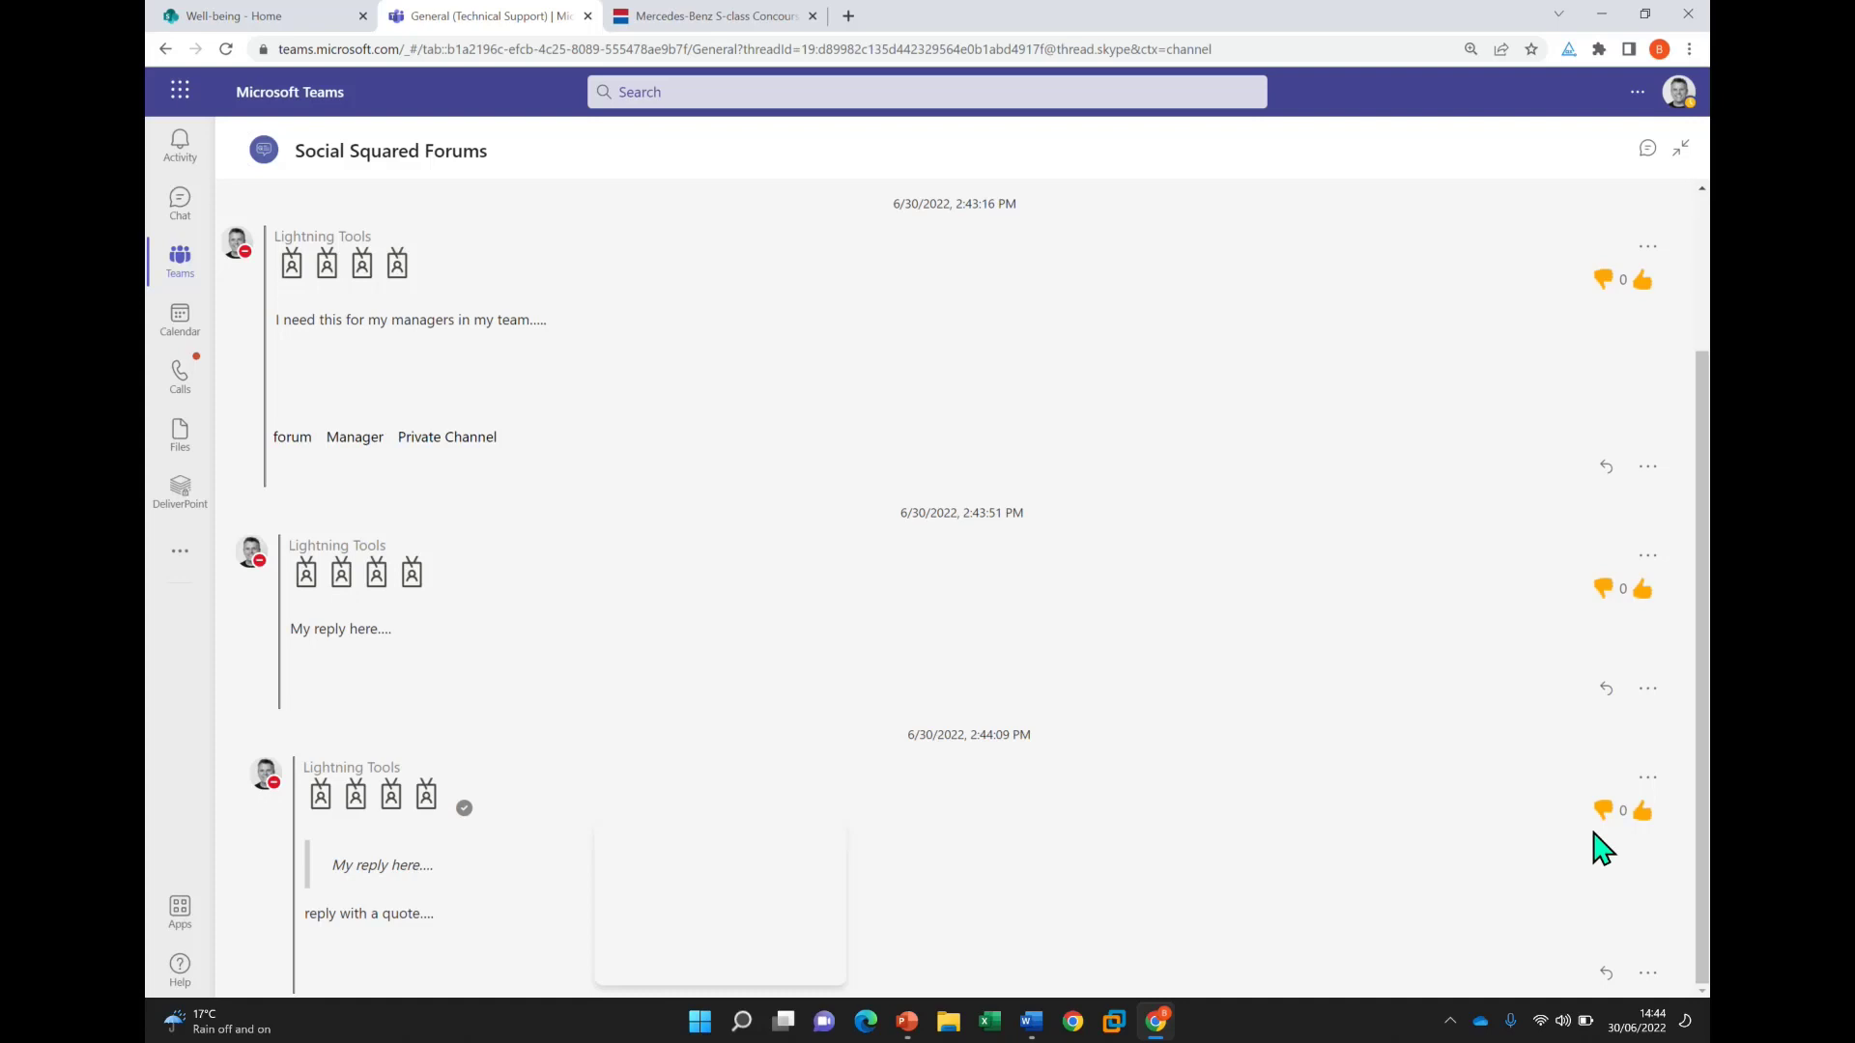
Show only the answered post in the topic, and restore the full thread by reopening the topic from the Team Channels forum
{"action": "scroll", "coordinate": [1330, 657], "scroll_direction": "up", "scroll_amount": 2}
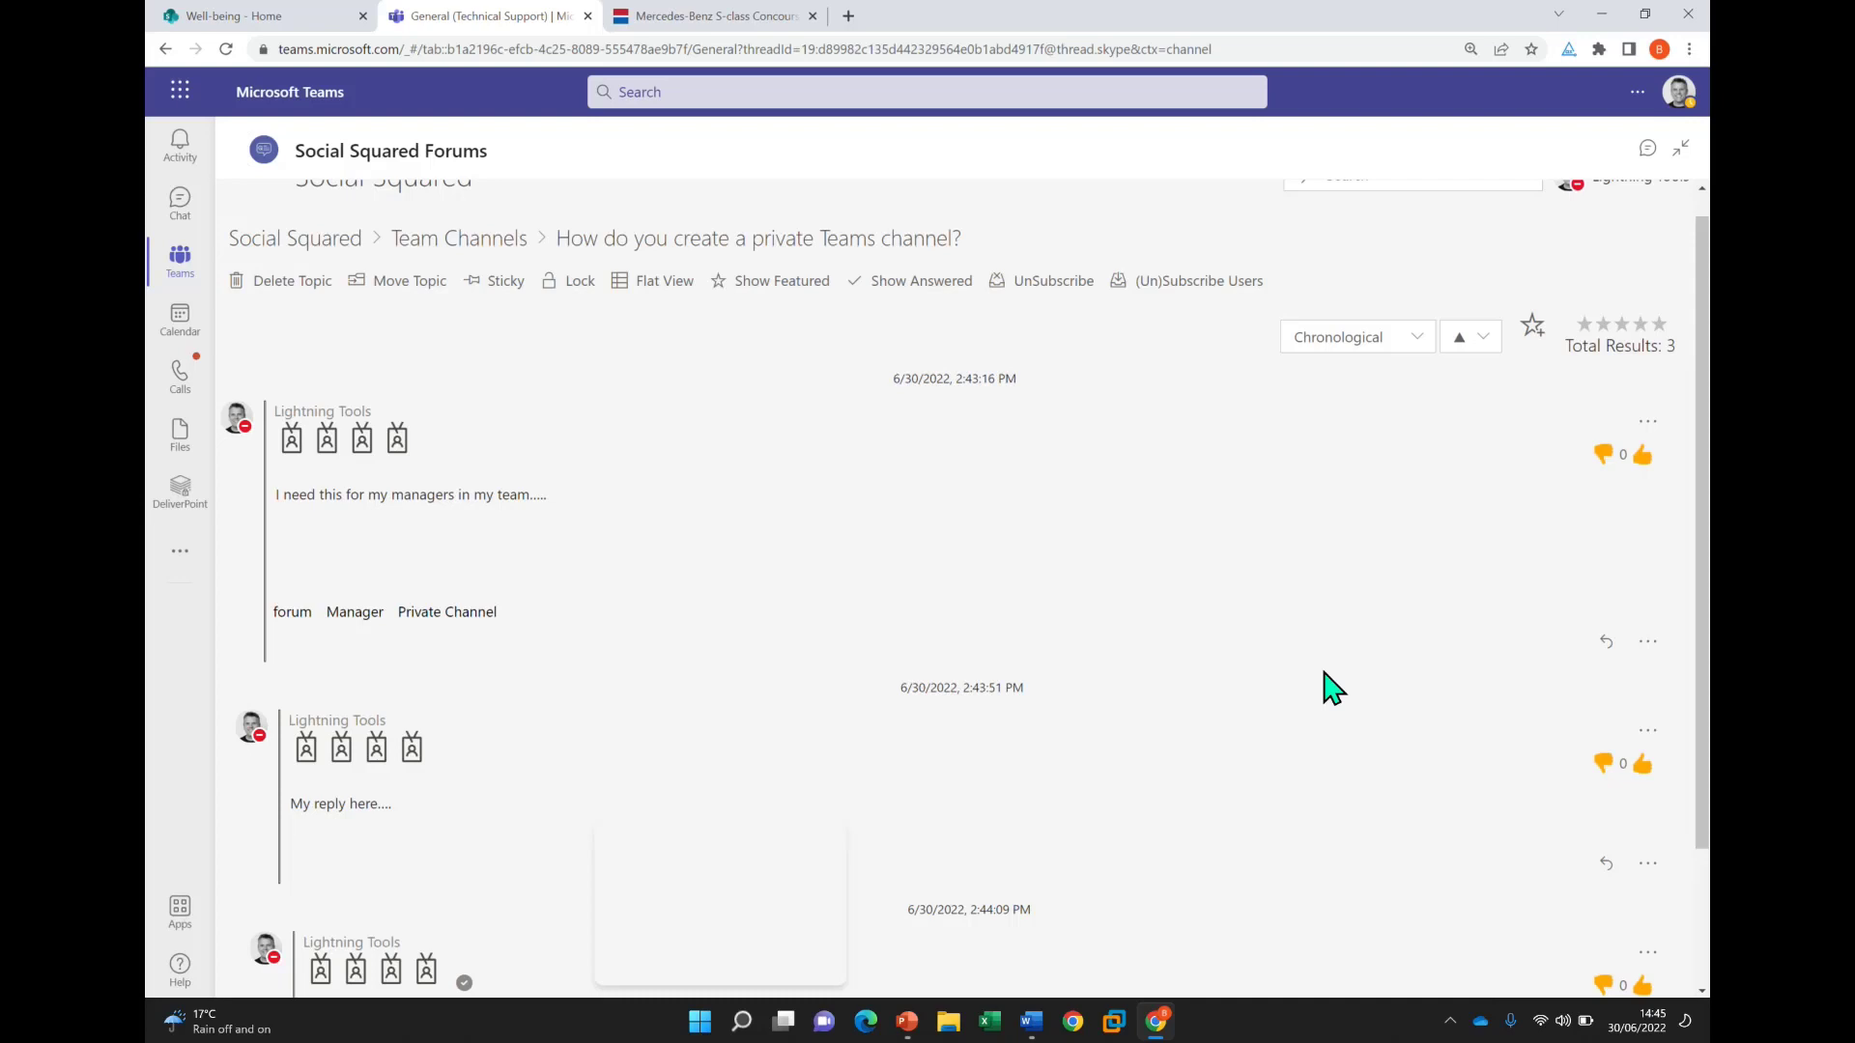
{"action": "left_click", "coordinate": [949, 282]}
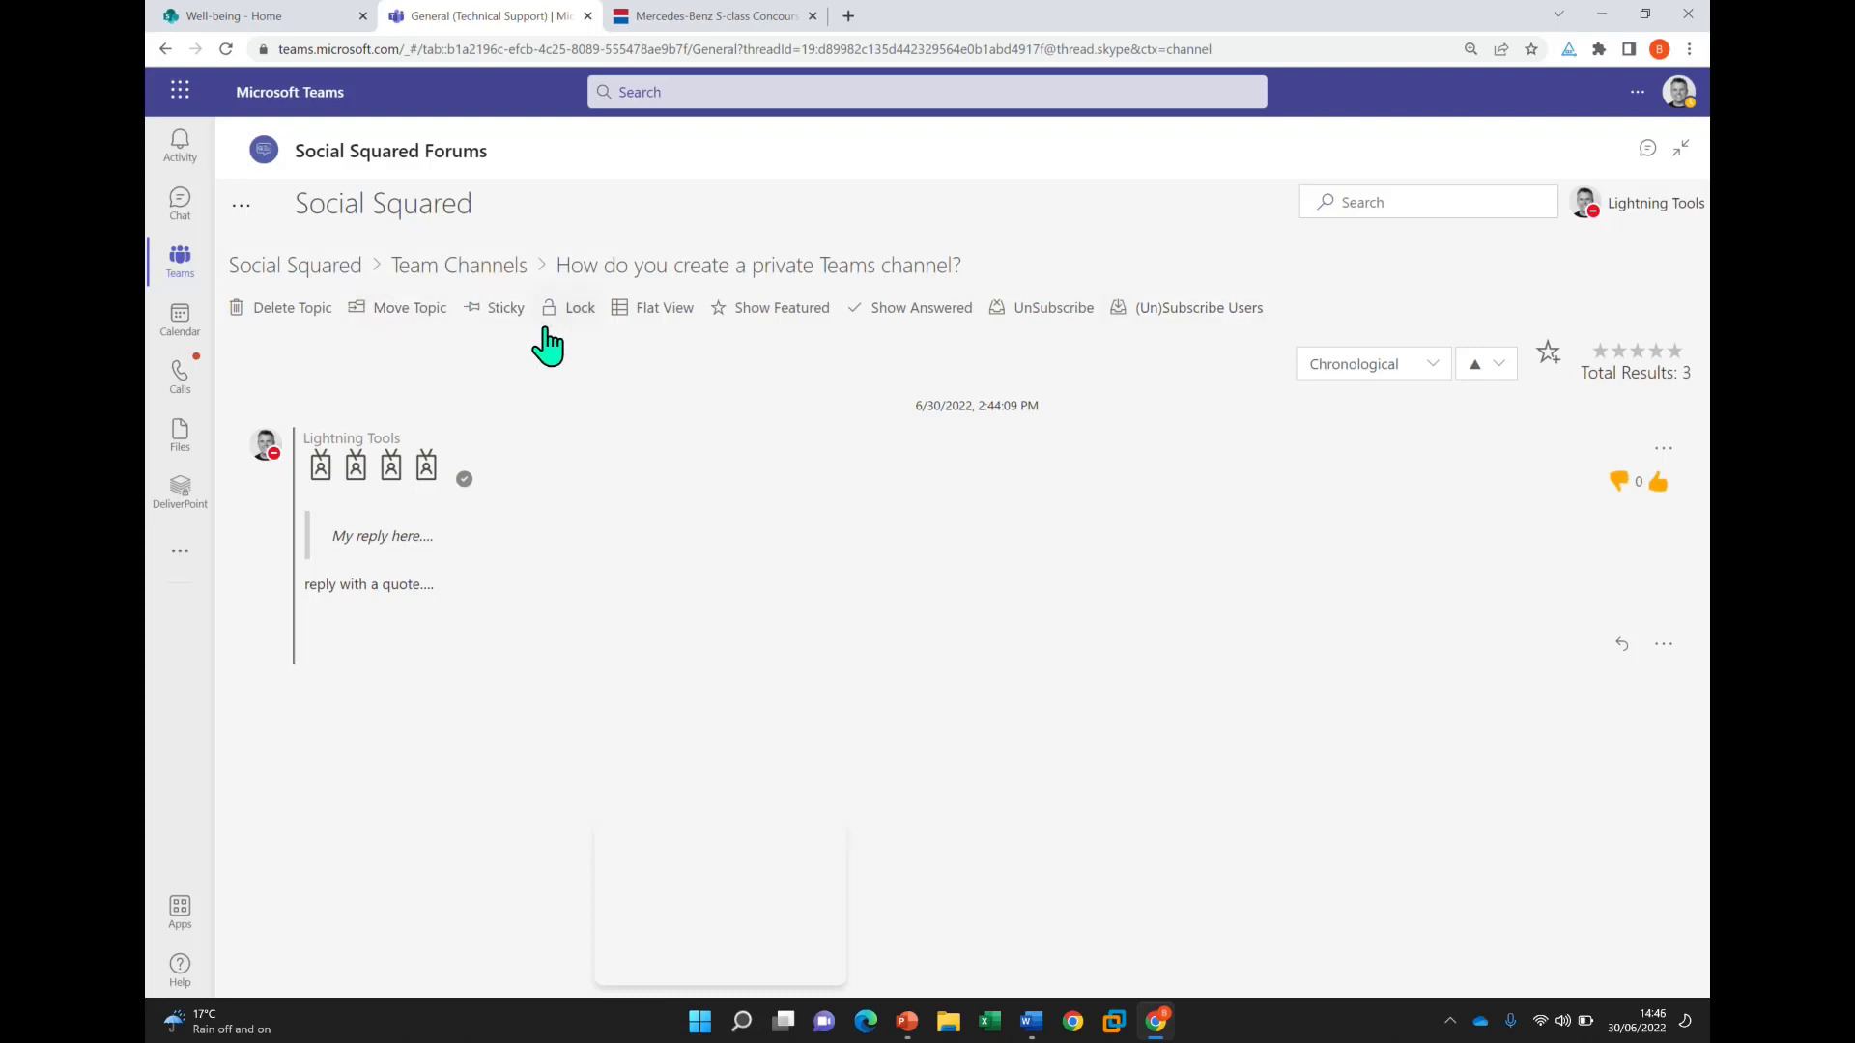
{"action": "left_click", "coordinate": [476, 284]}
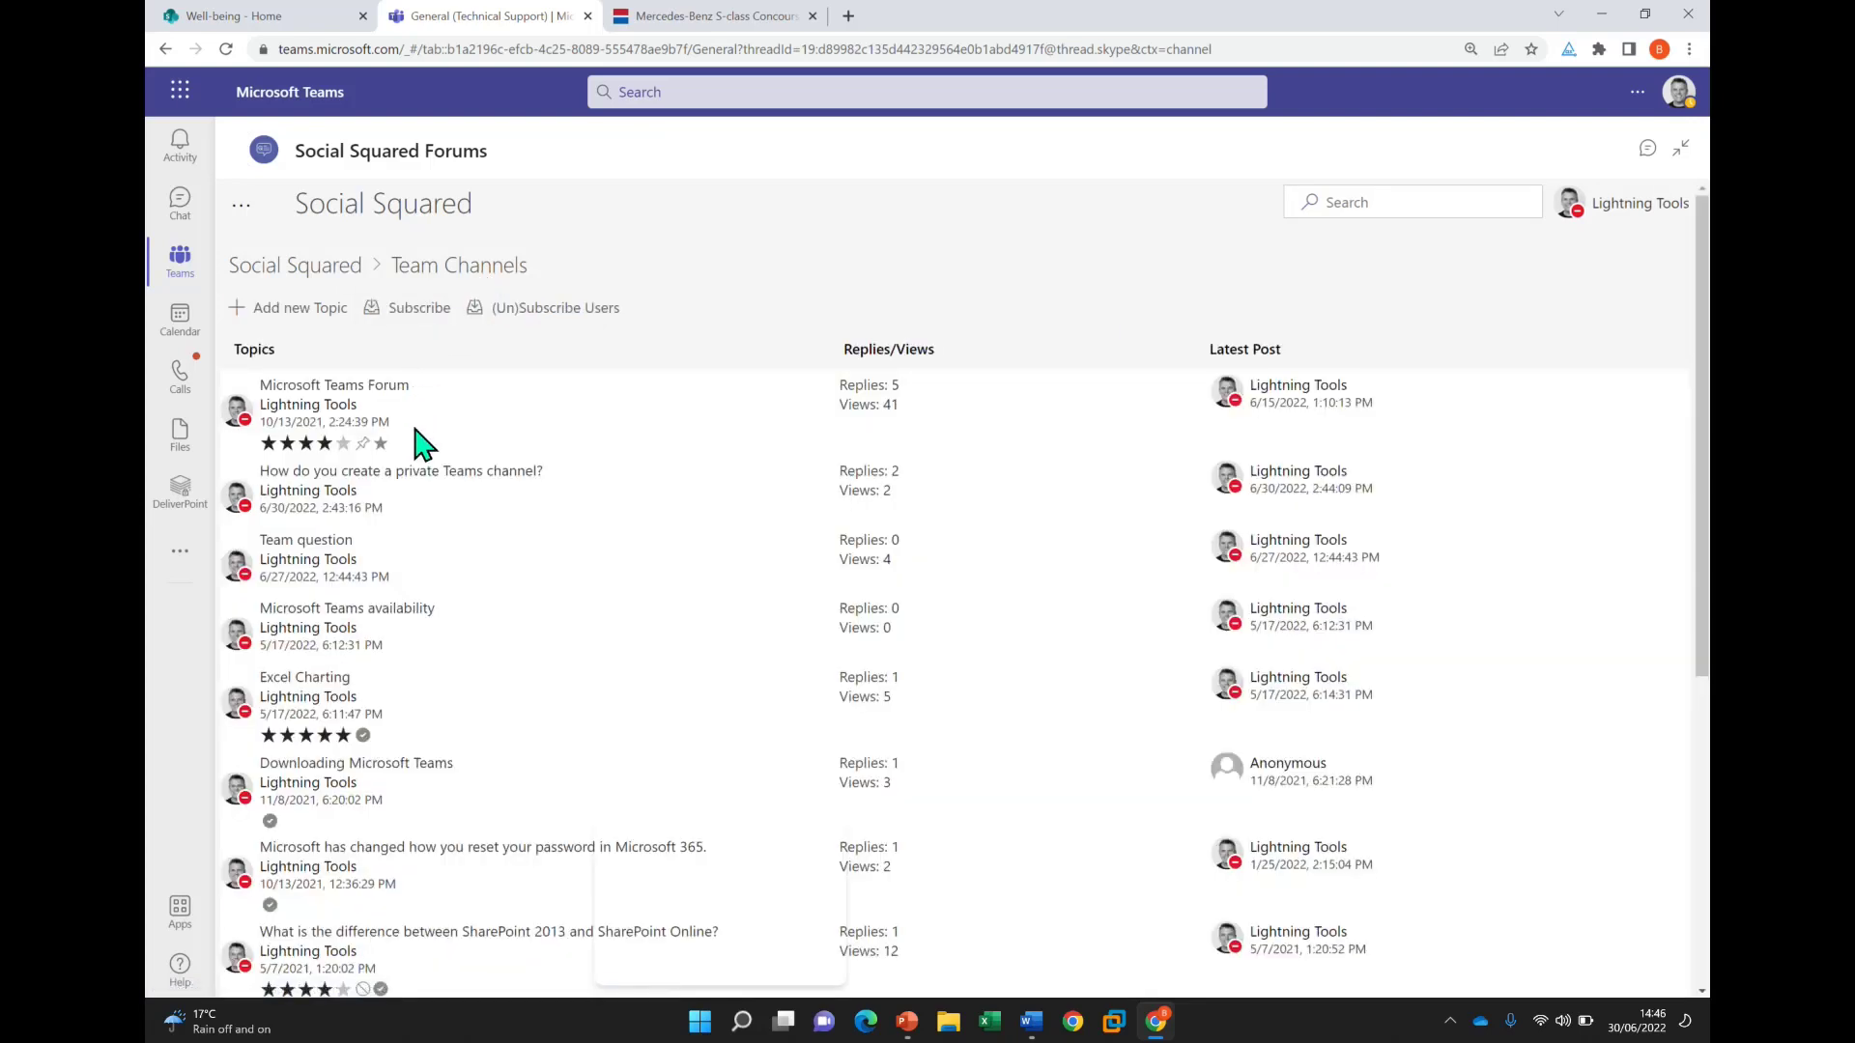
{"action": "left_click", "coordinate": [430, 483]}
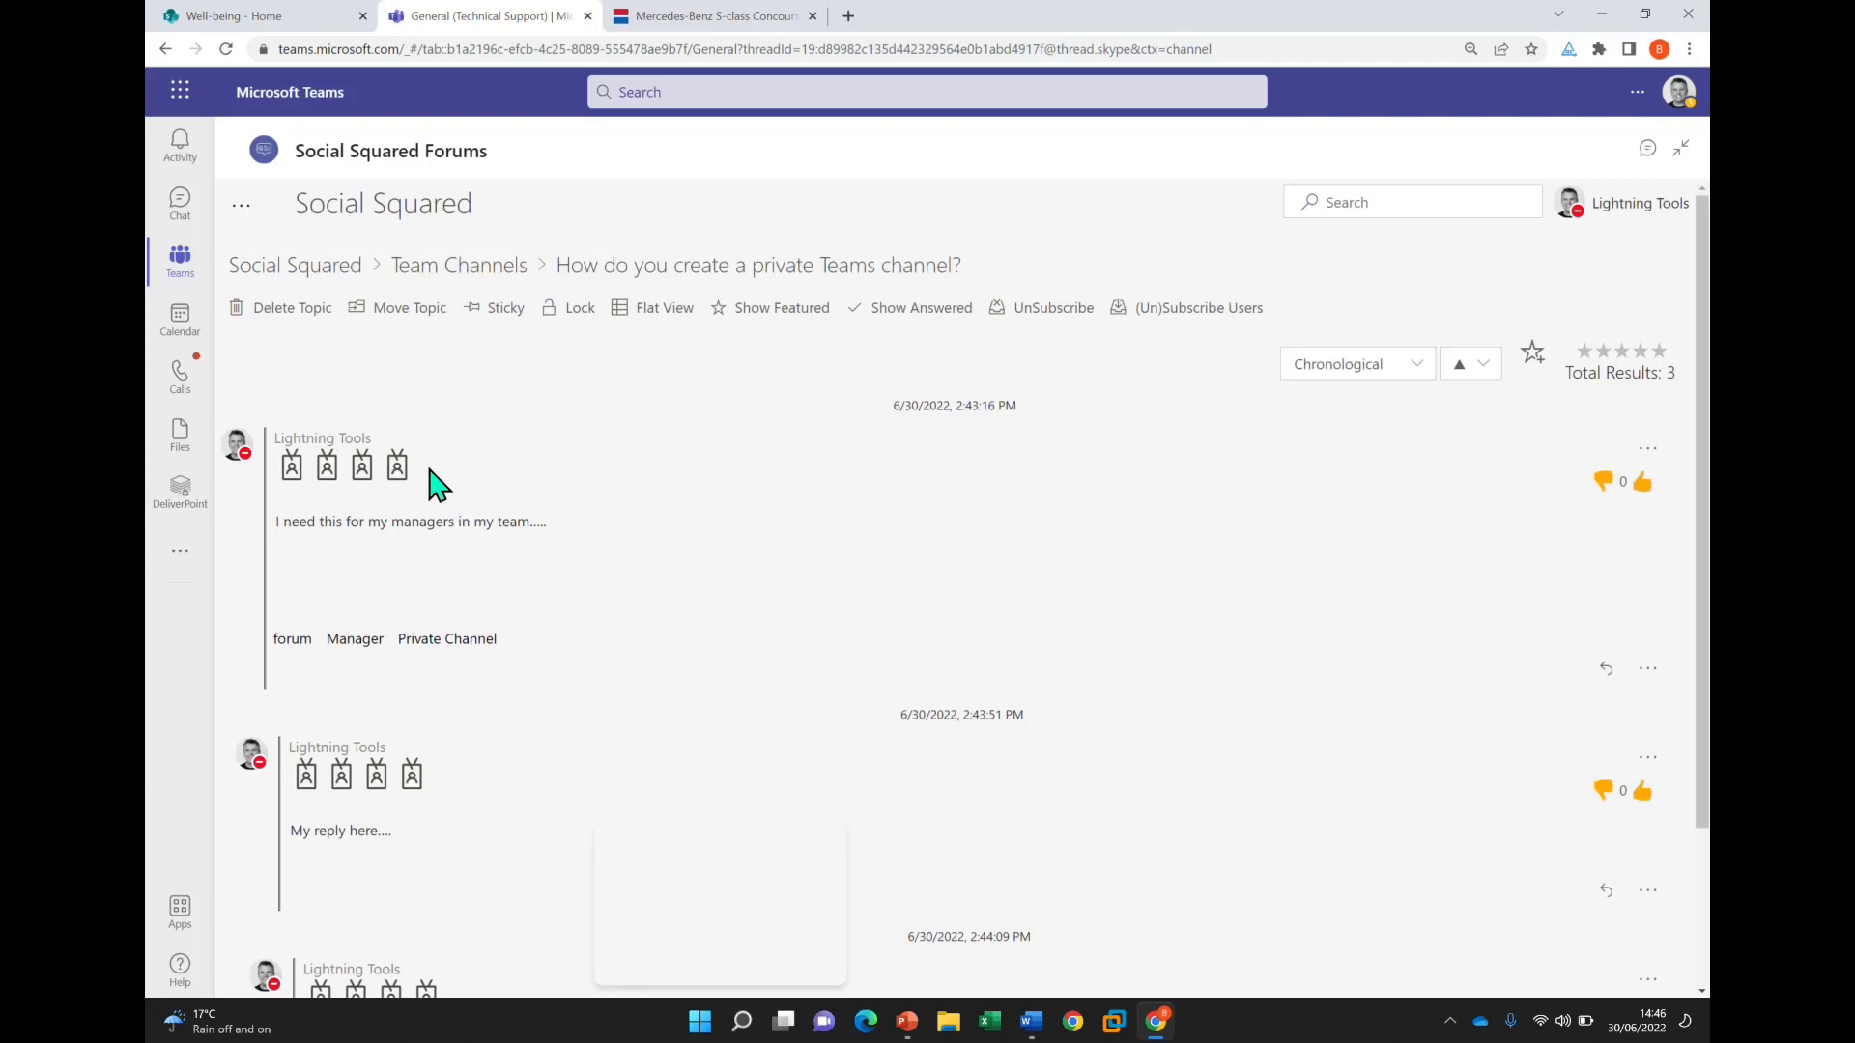
View the forums available for moving the topic without moving it, and lock and unlock the topic
{"action": "left_click", "coordinate": [386, 311]}
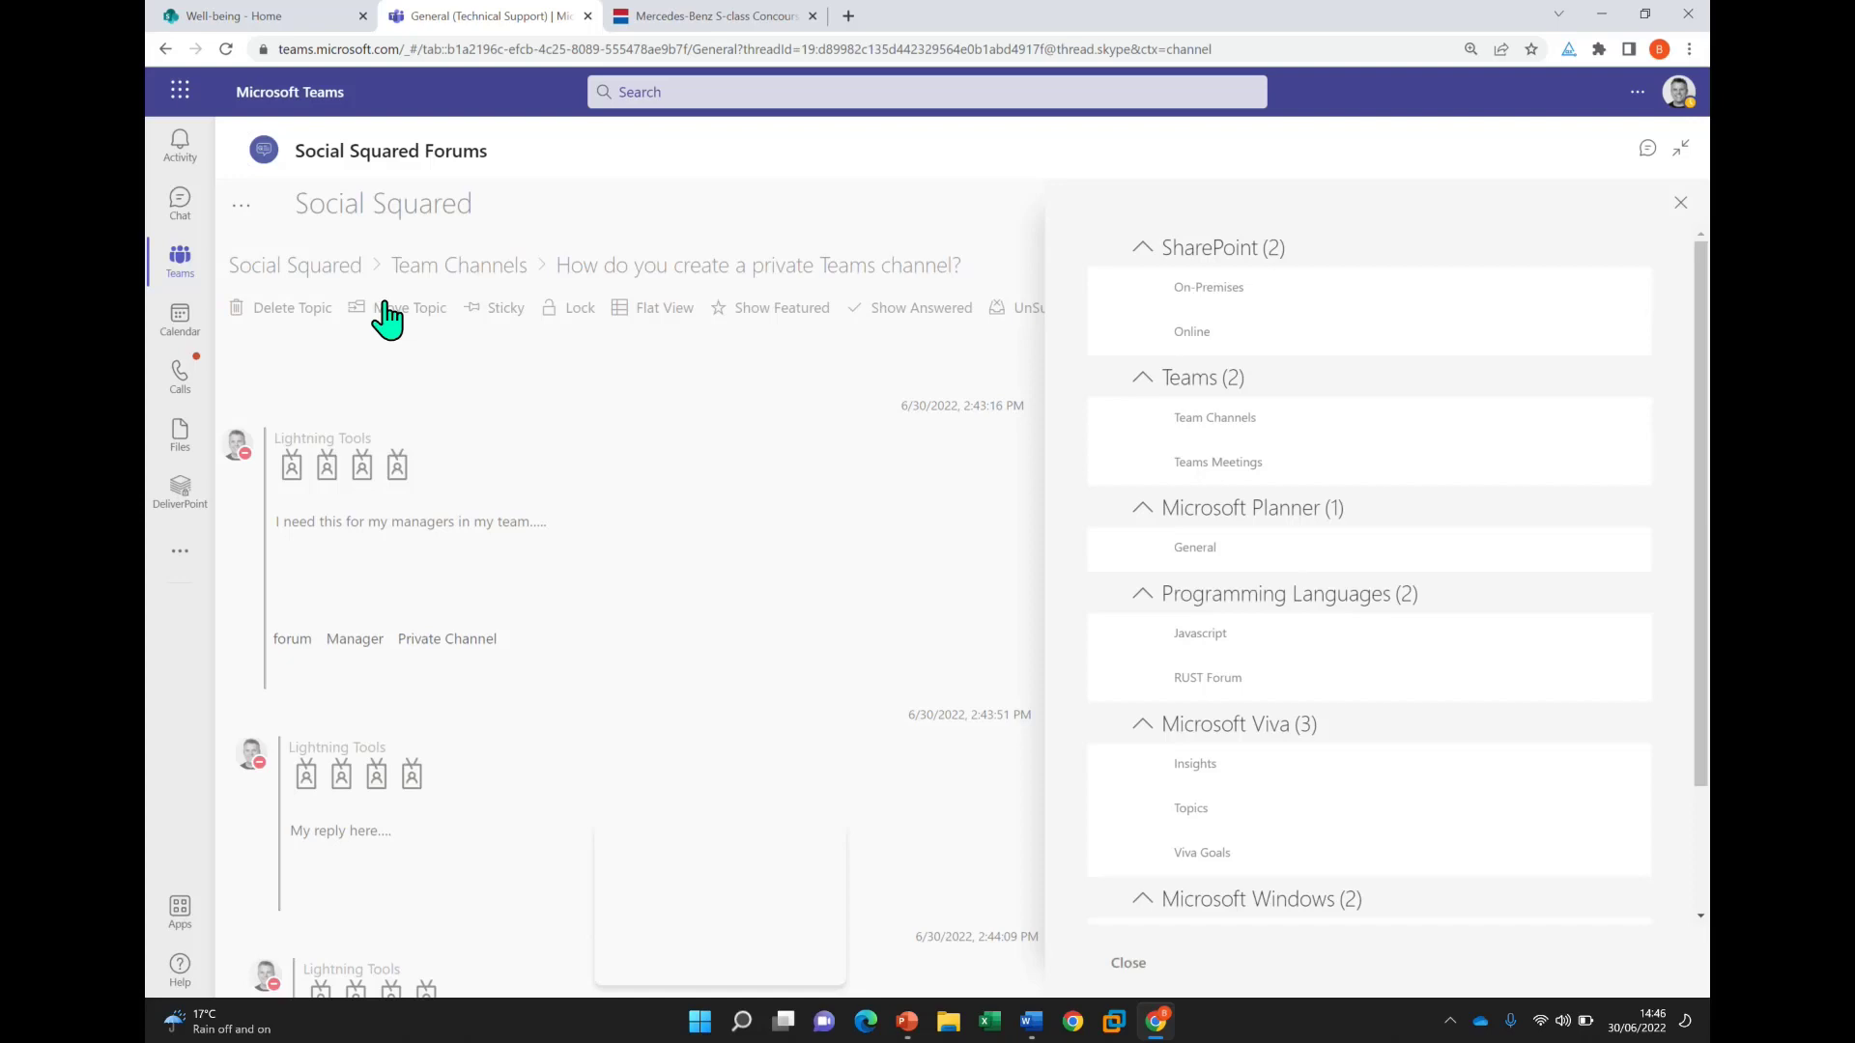
{"action": "left_click", "coordinate": [1677, 222]}
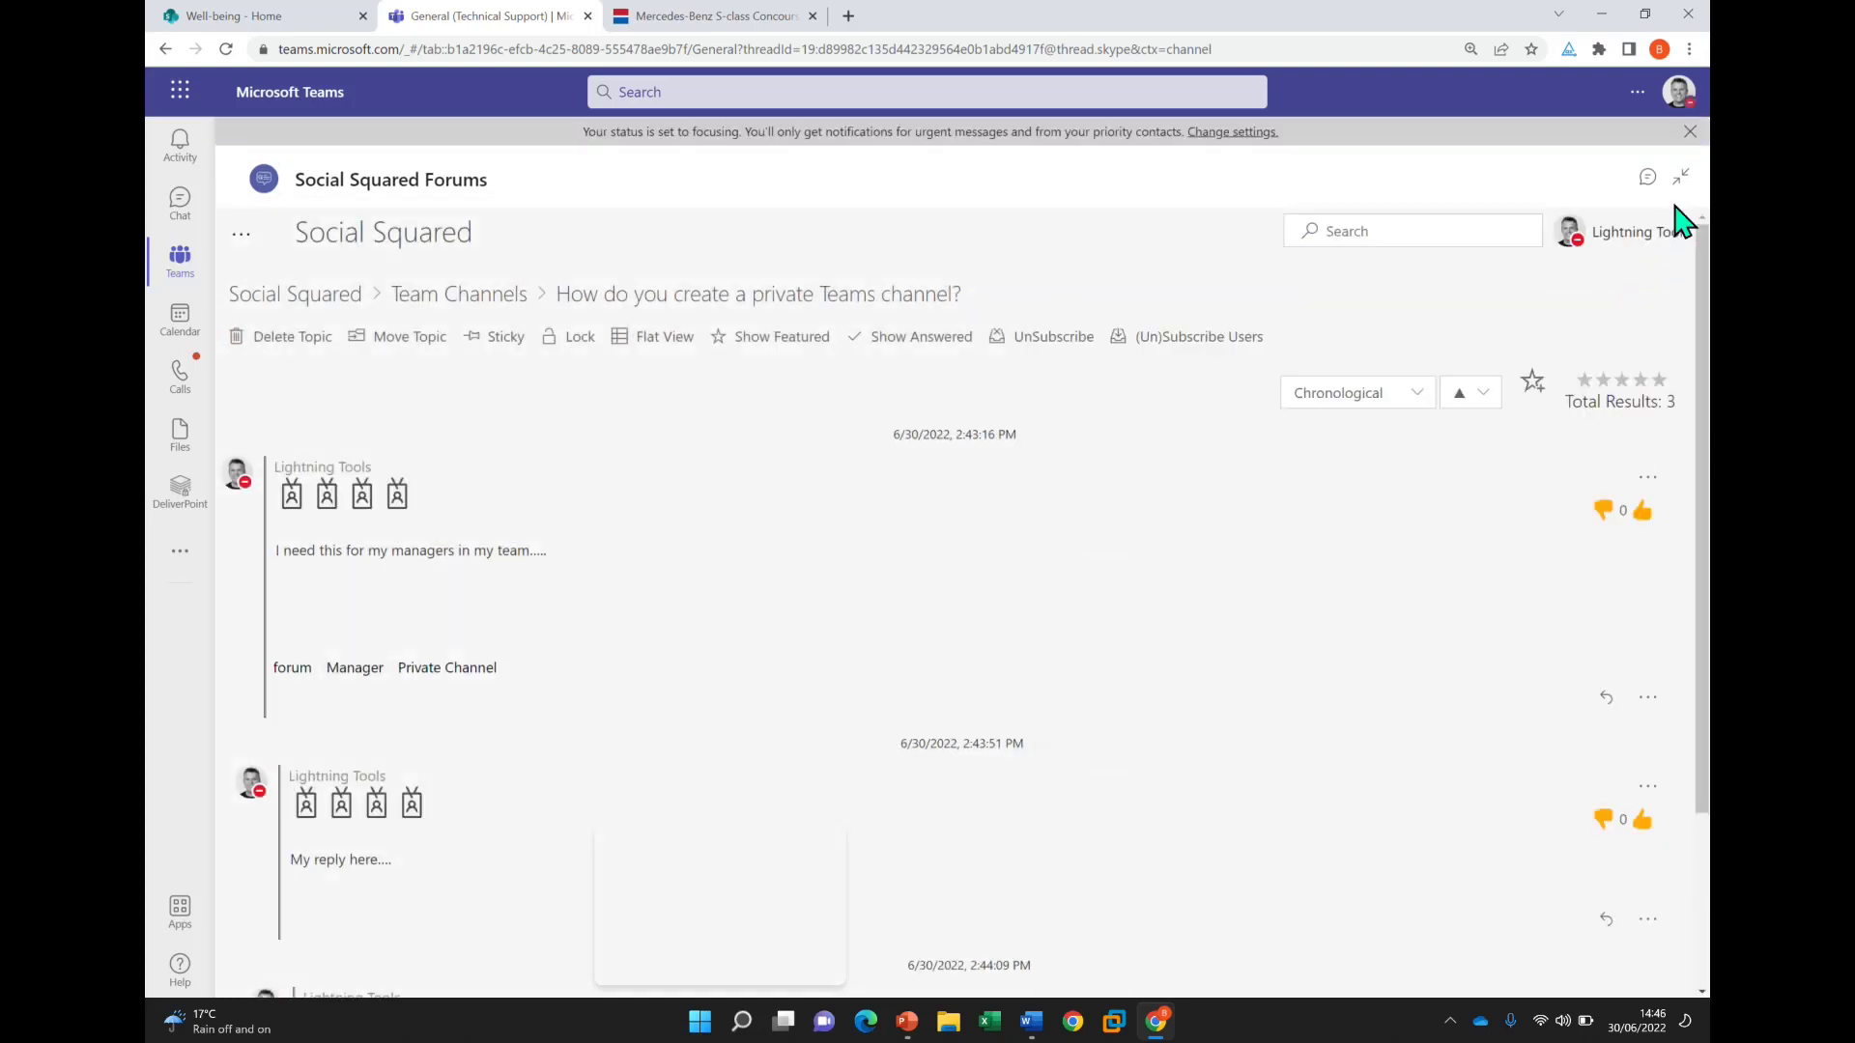
{"action": "left_click", "coordinate": [587, 354]}
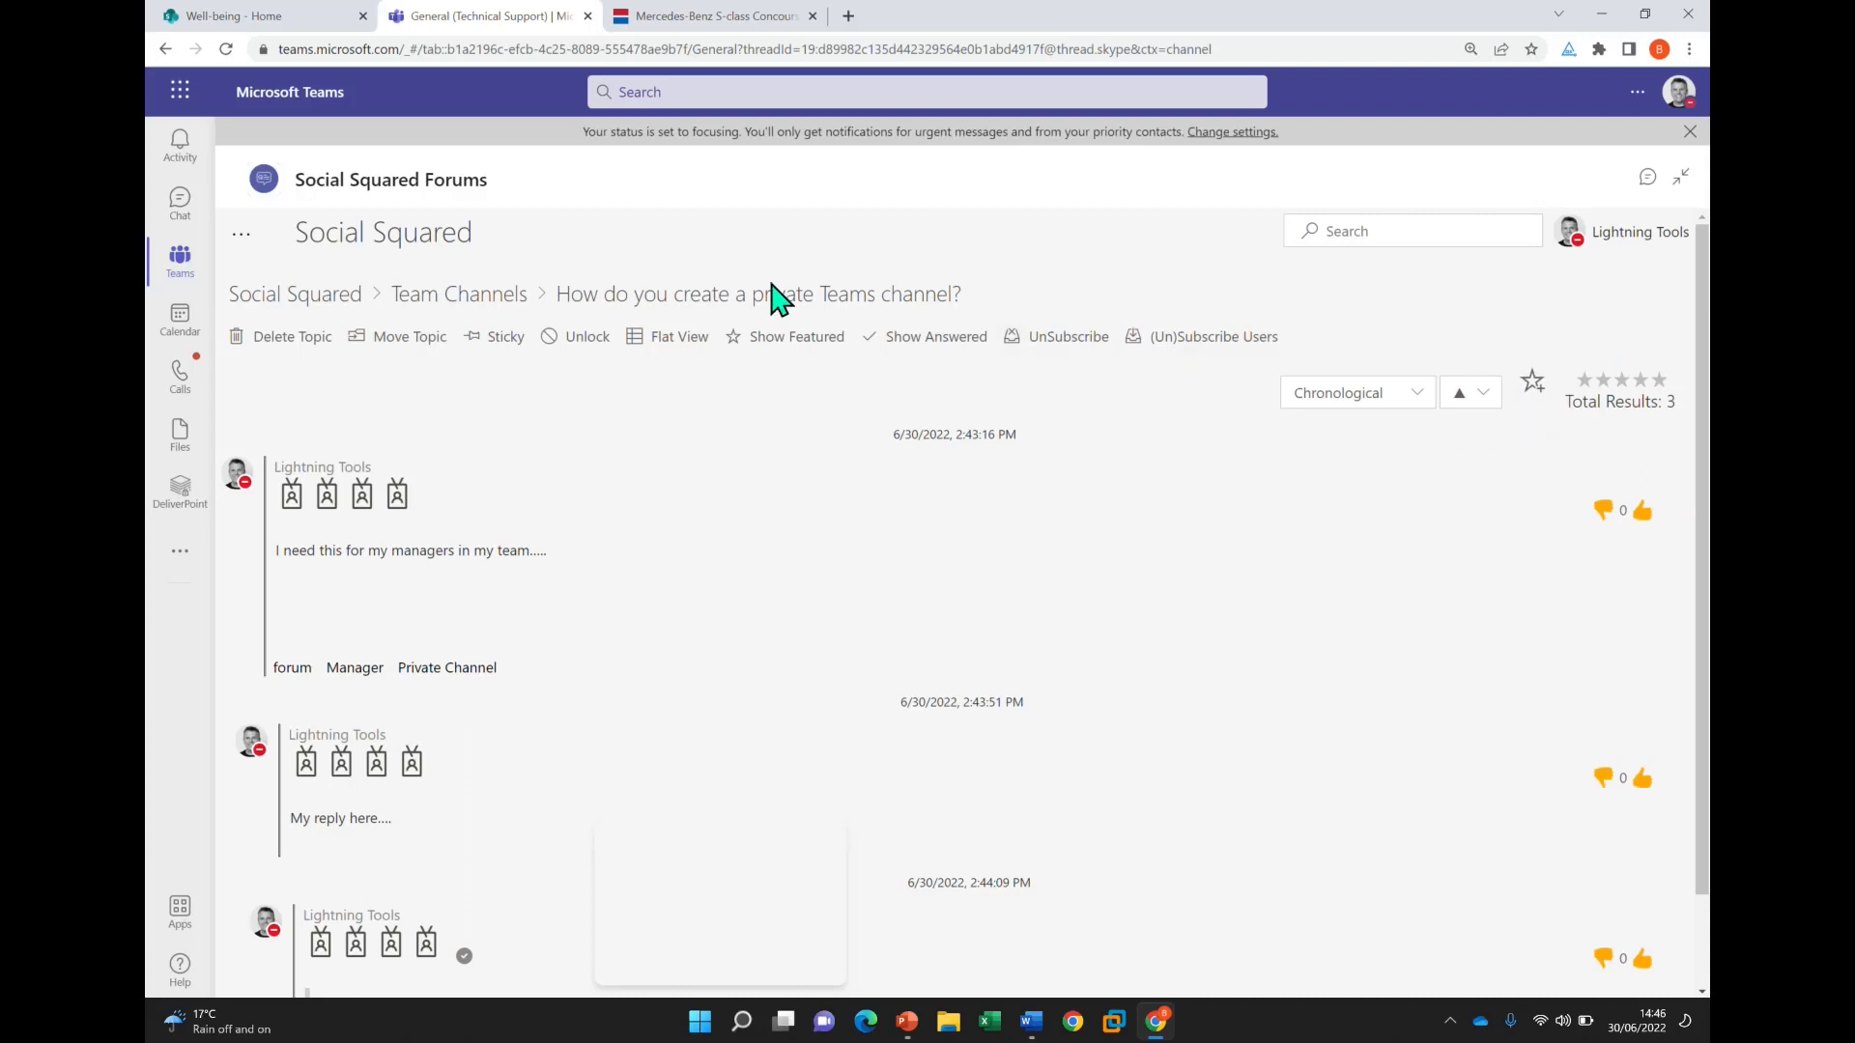
{"action": "left_click", "coordinate": [601, 338]}
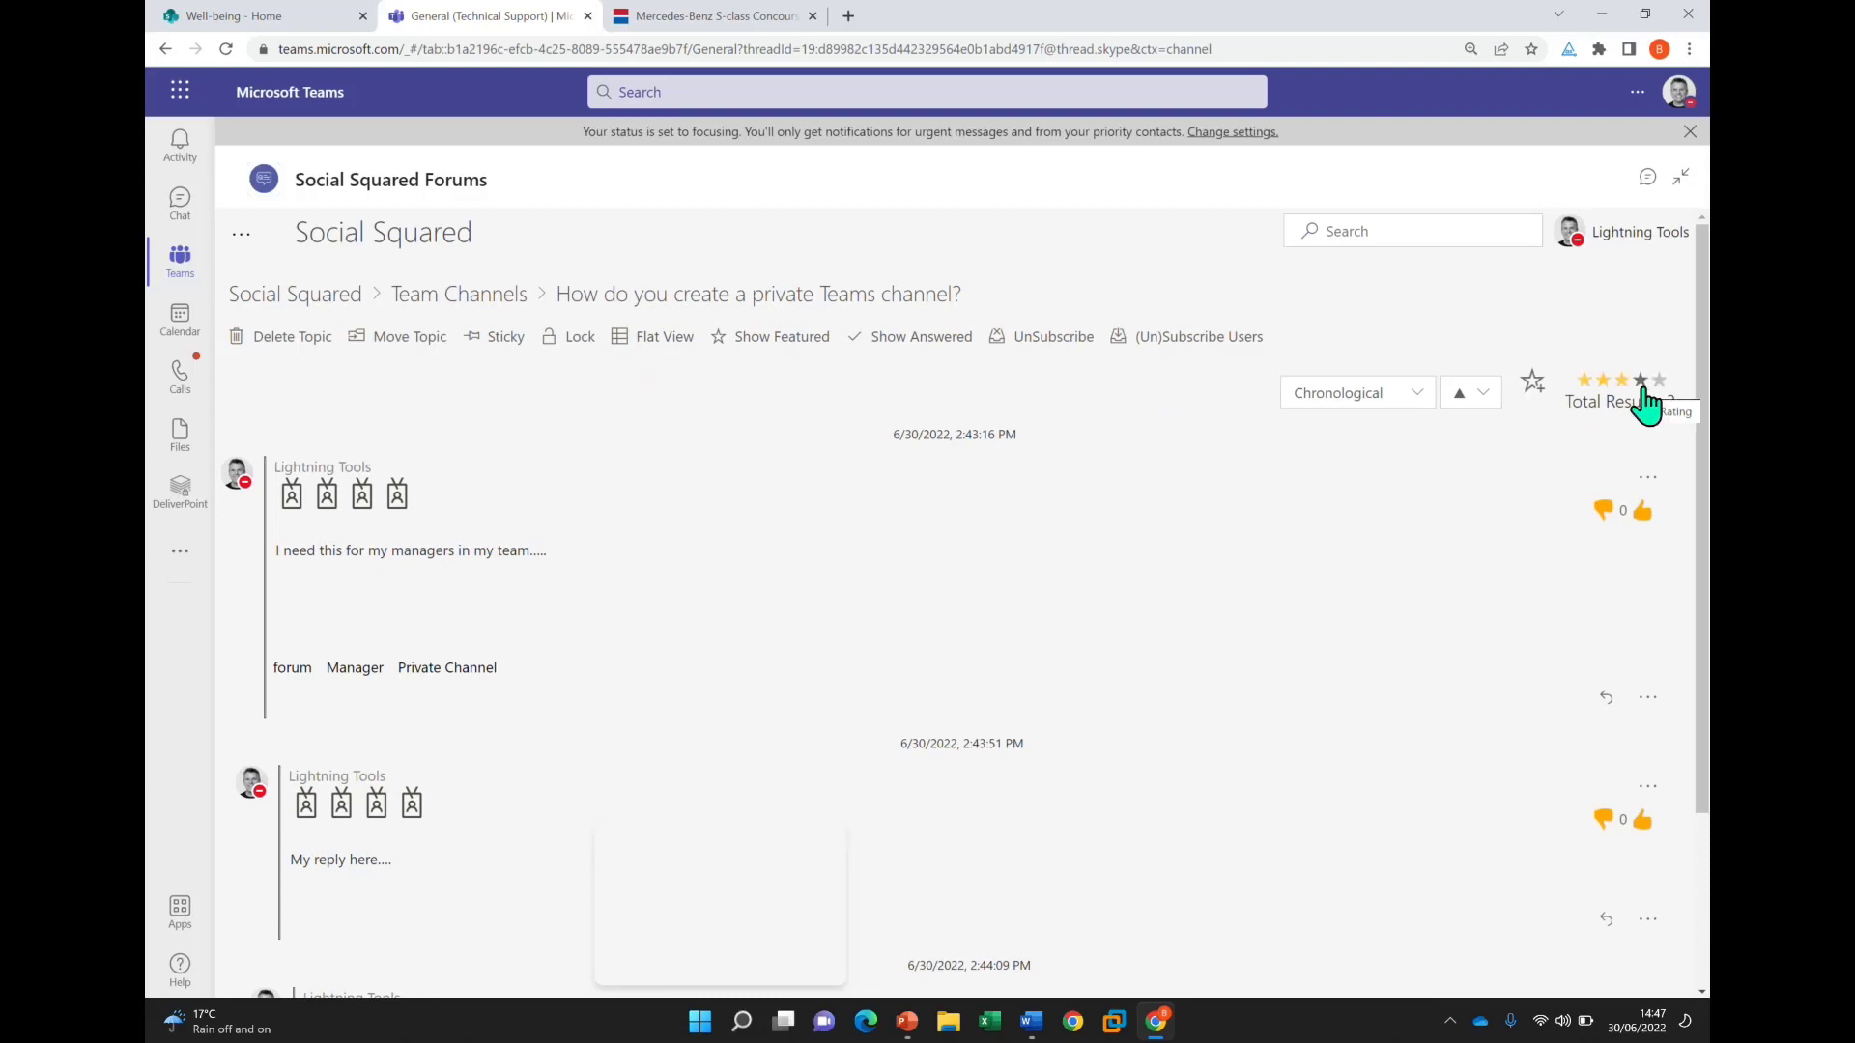
Rate the private Teams channel topic four stars and return to the Social Squared forum overview
{"action": "left_click", "coordinate": [1642, 388]}
{"action": "mouse_move", "coordinate": [1645, 505]}
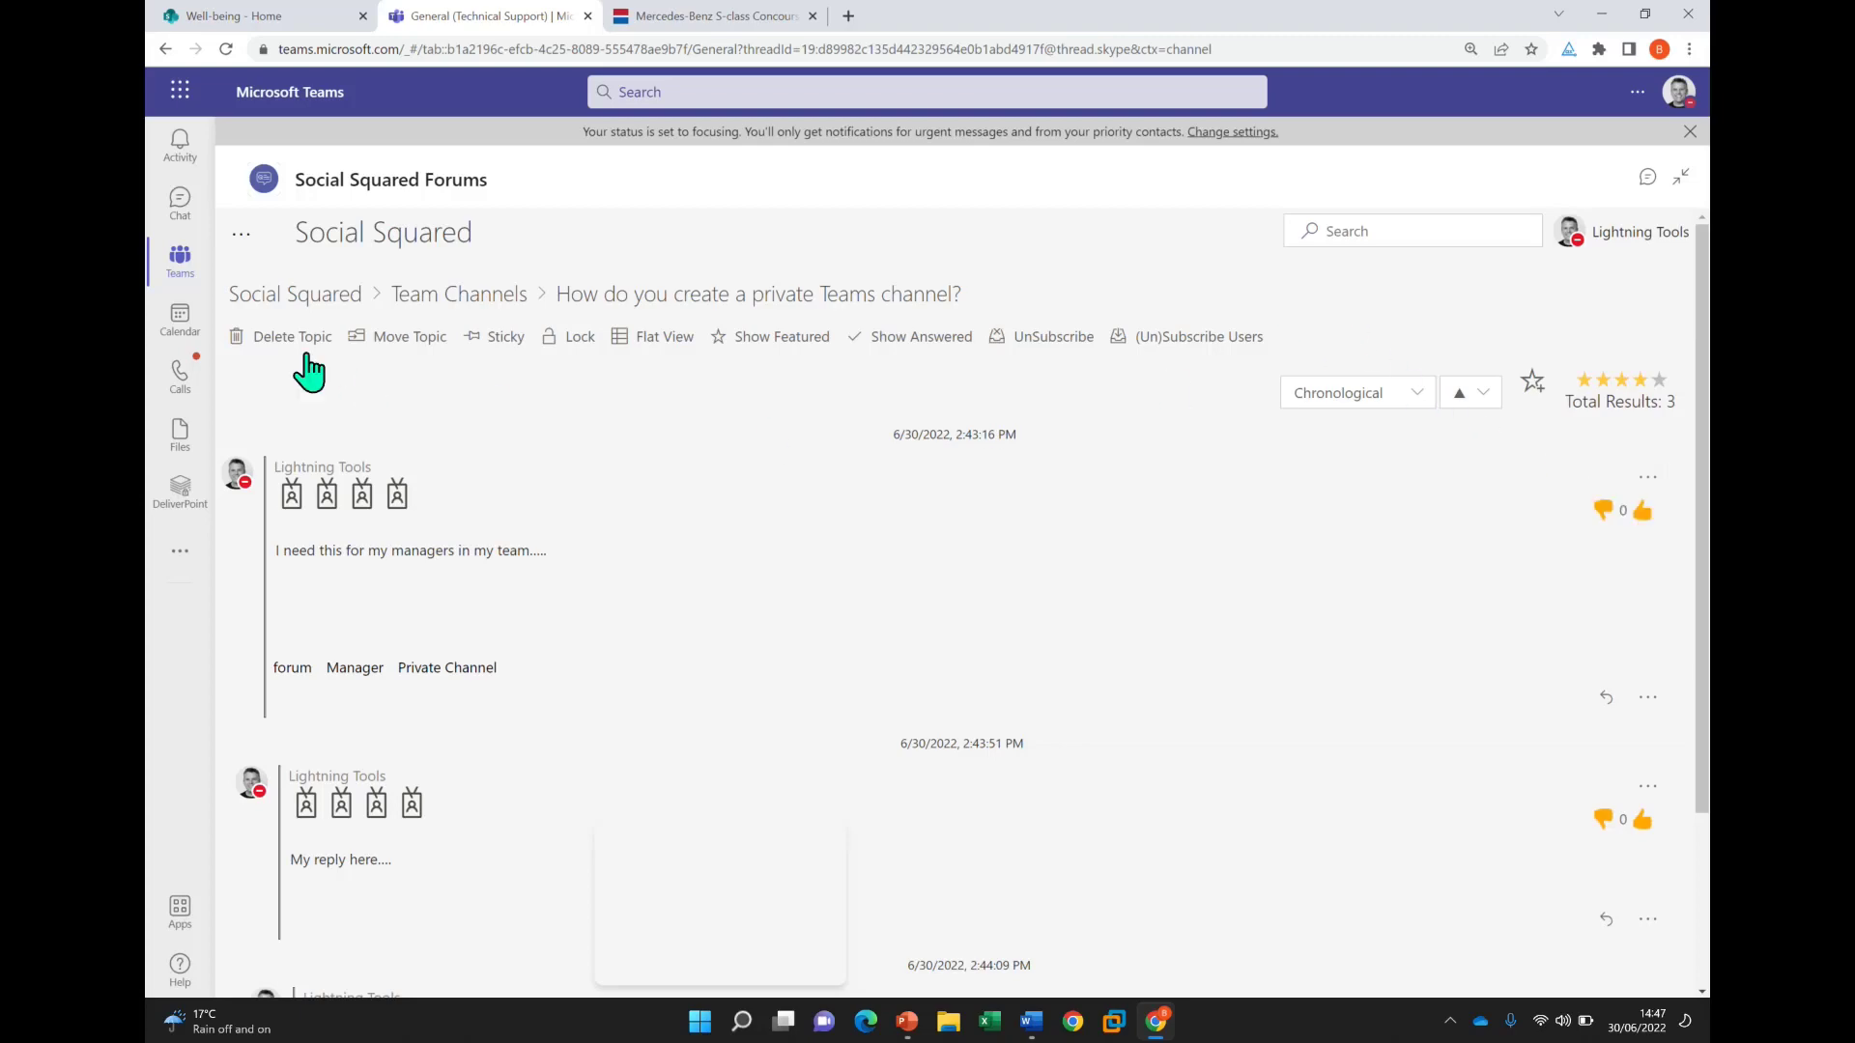
{"action": "left_click", "coordinate": [306, 300]}
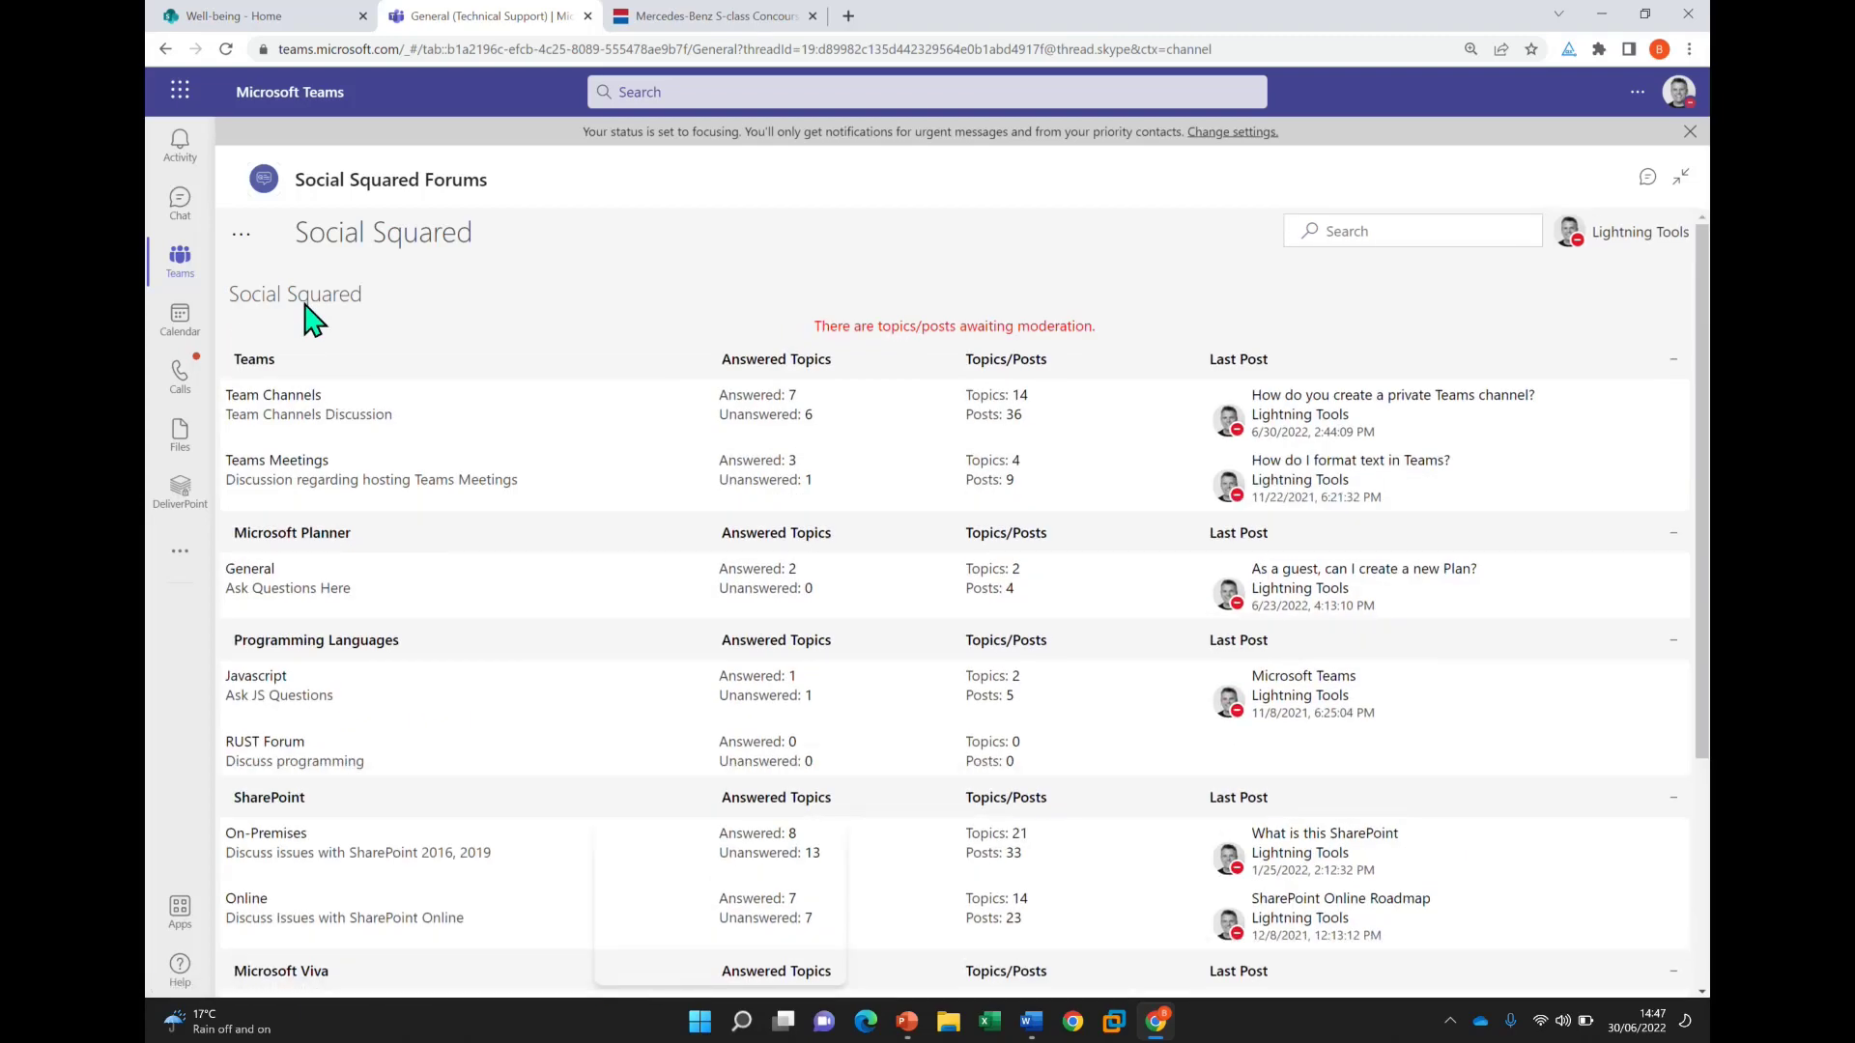
View the list of unanswered topics across all forums and return to the Social Squared forum overview
{"action": "left_click_drag", "start_coordinate": [307, 299], "coordinate": [244, 237]}
{"action": "left_click", "coordinate": [242, 235]}
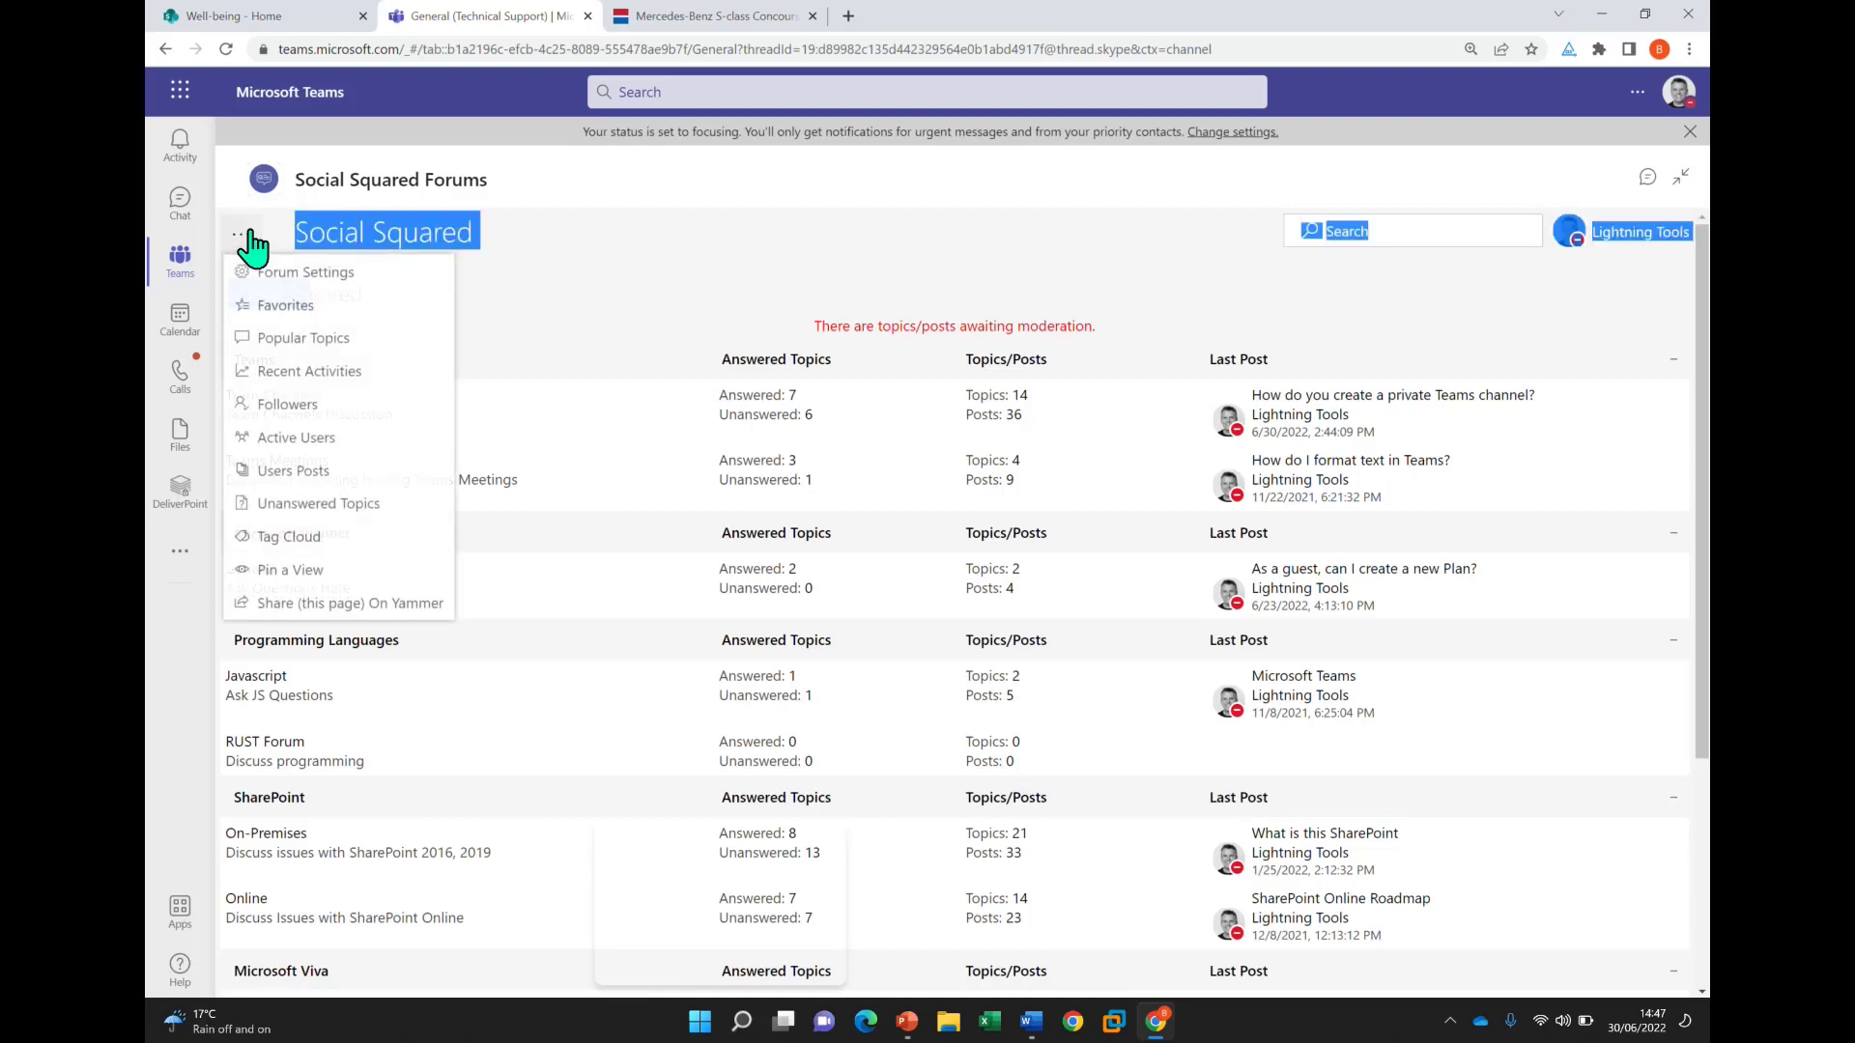
{"action": "left_click", "coordinate": [686, 333]}
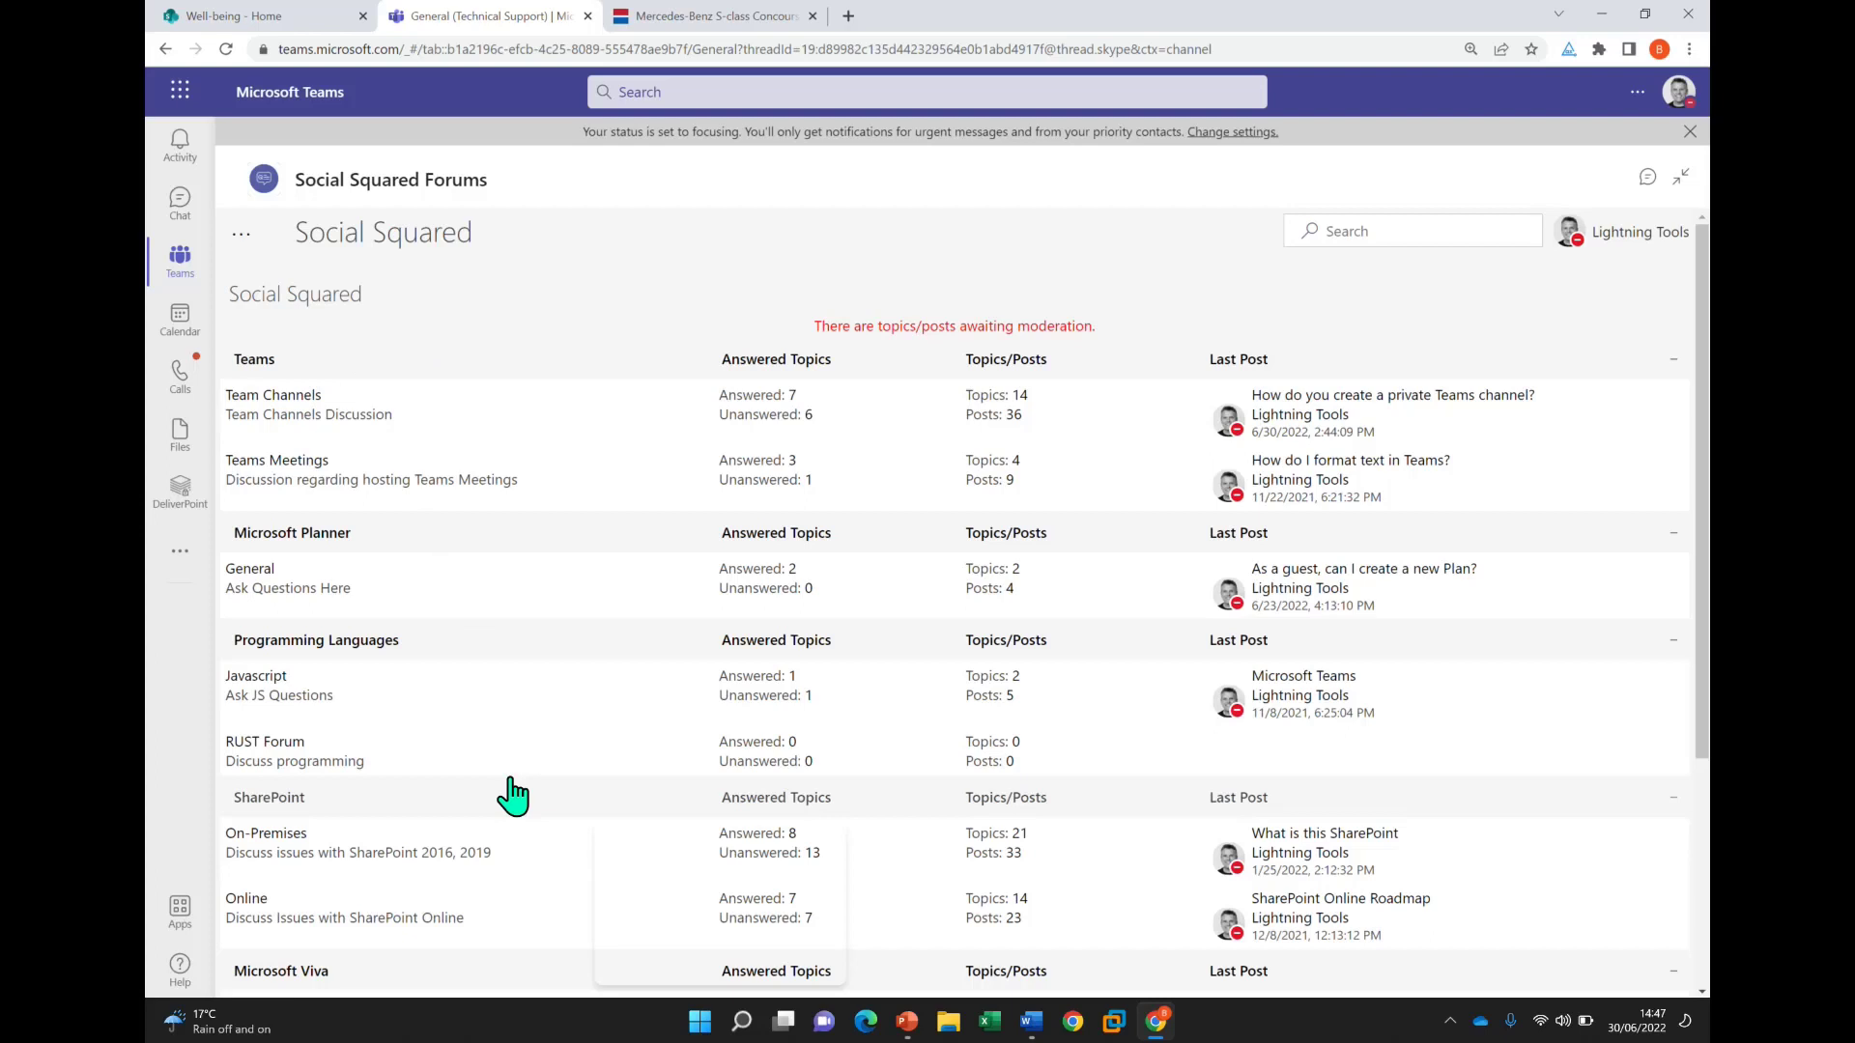
{"action": "left_click", "coordinate": [256, 235]}
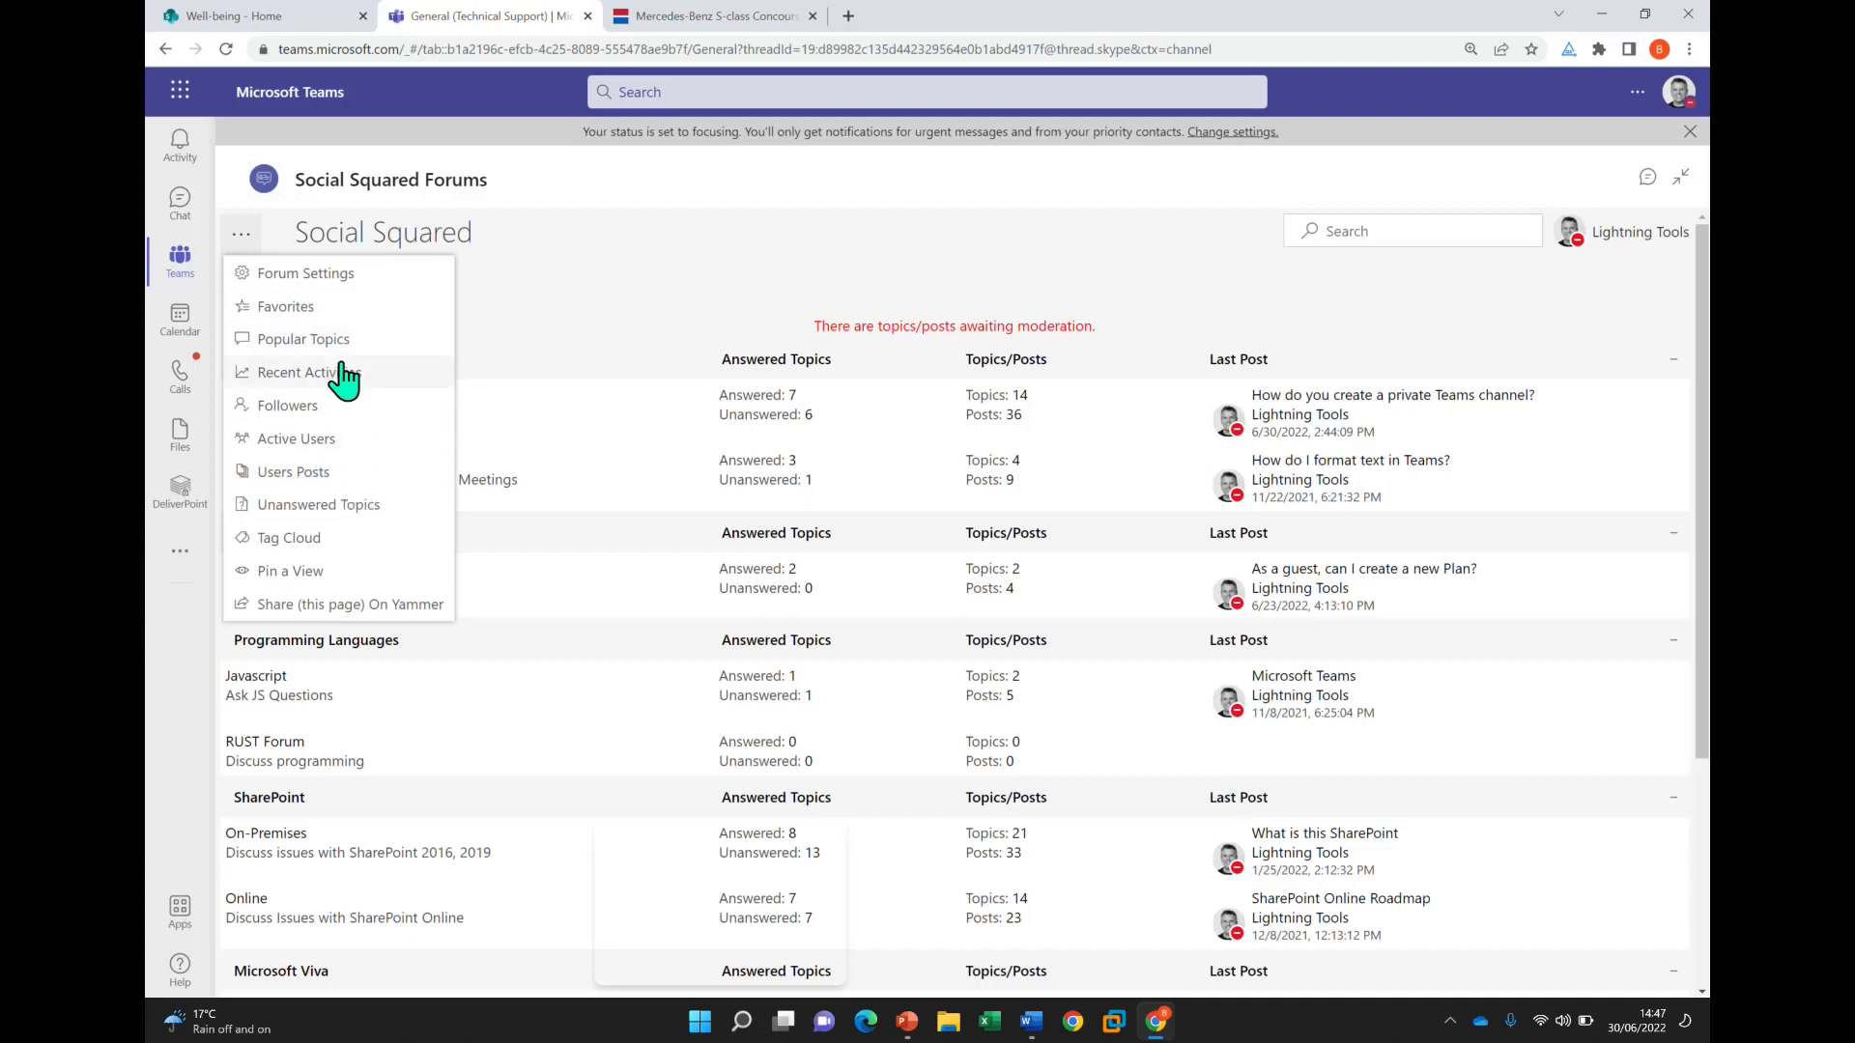
{"action": "left_click", "coordinate": [362, 505]}
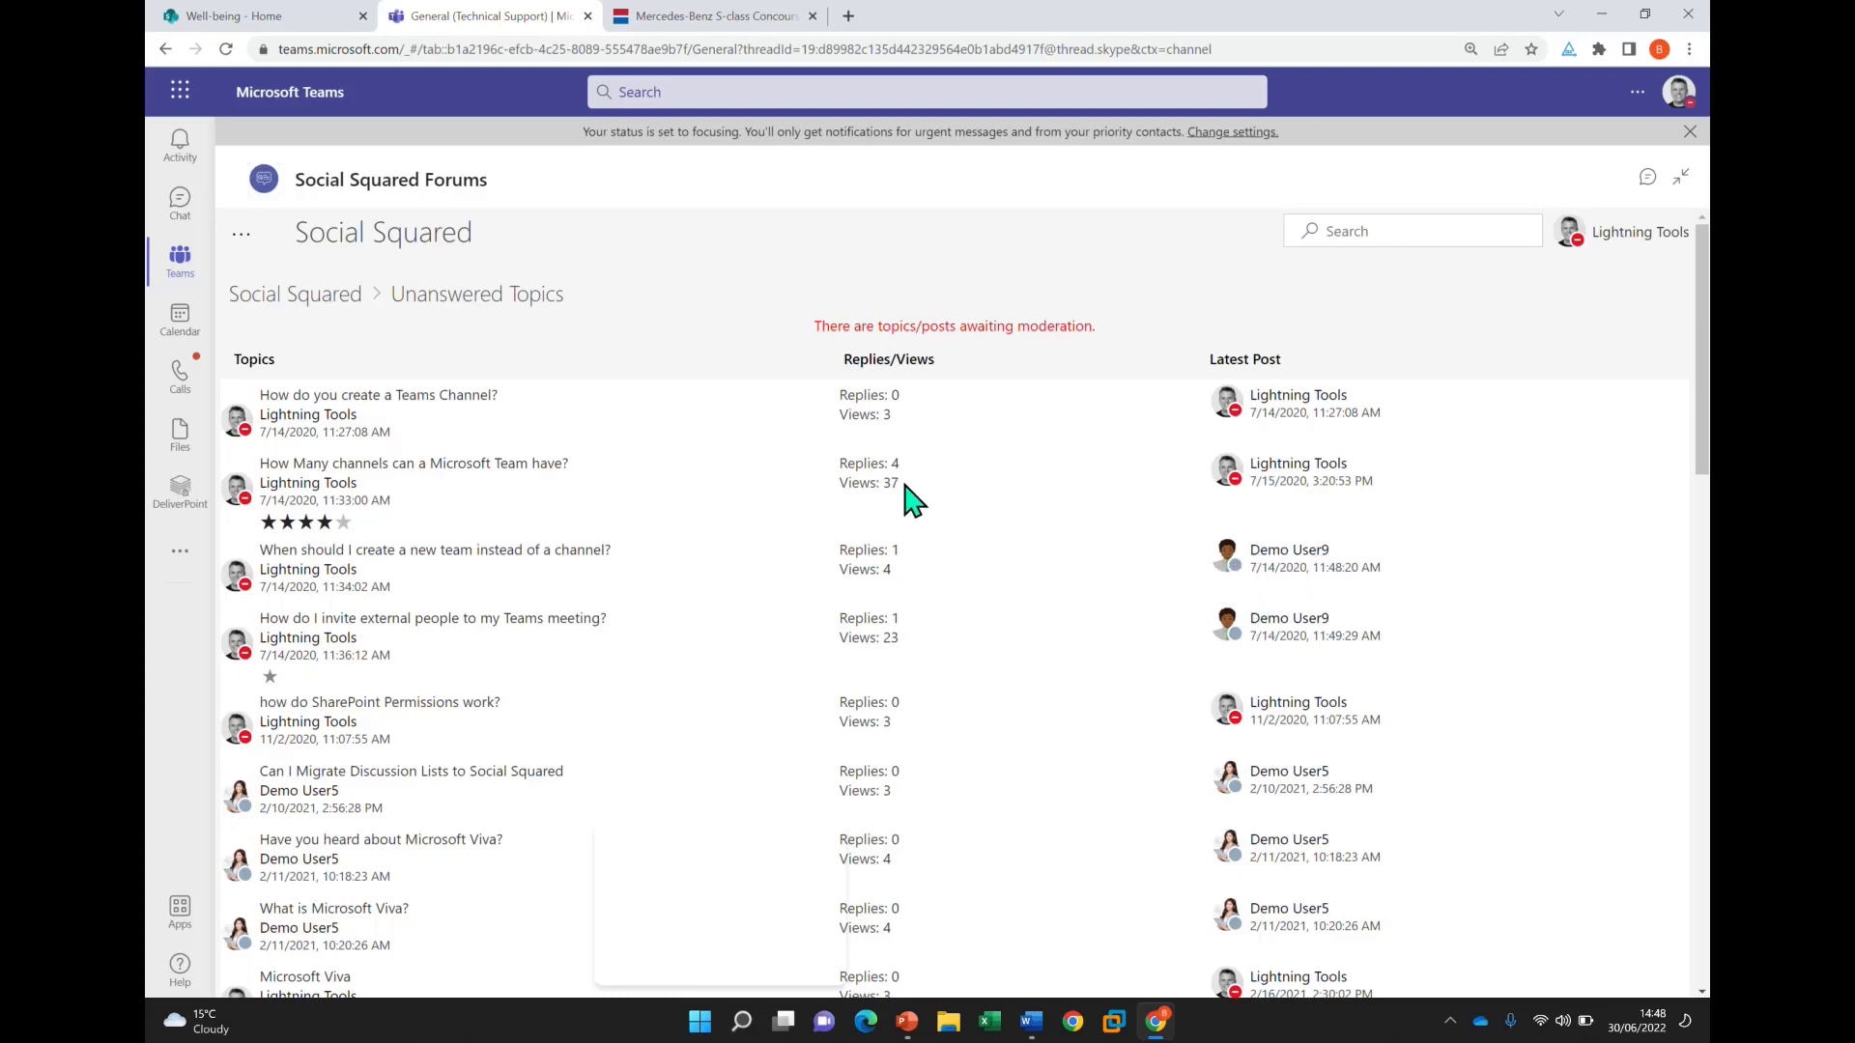
{"action": "left_click", "coordinate": [327, 307]}
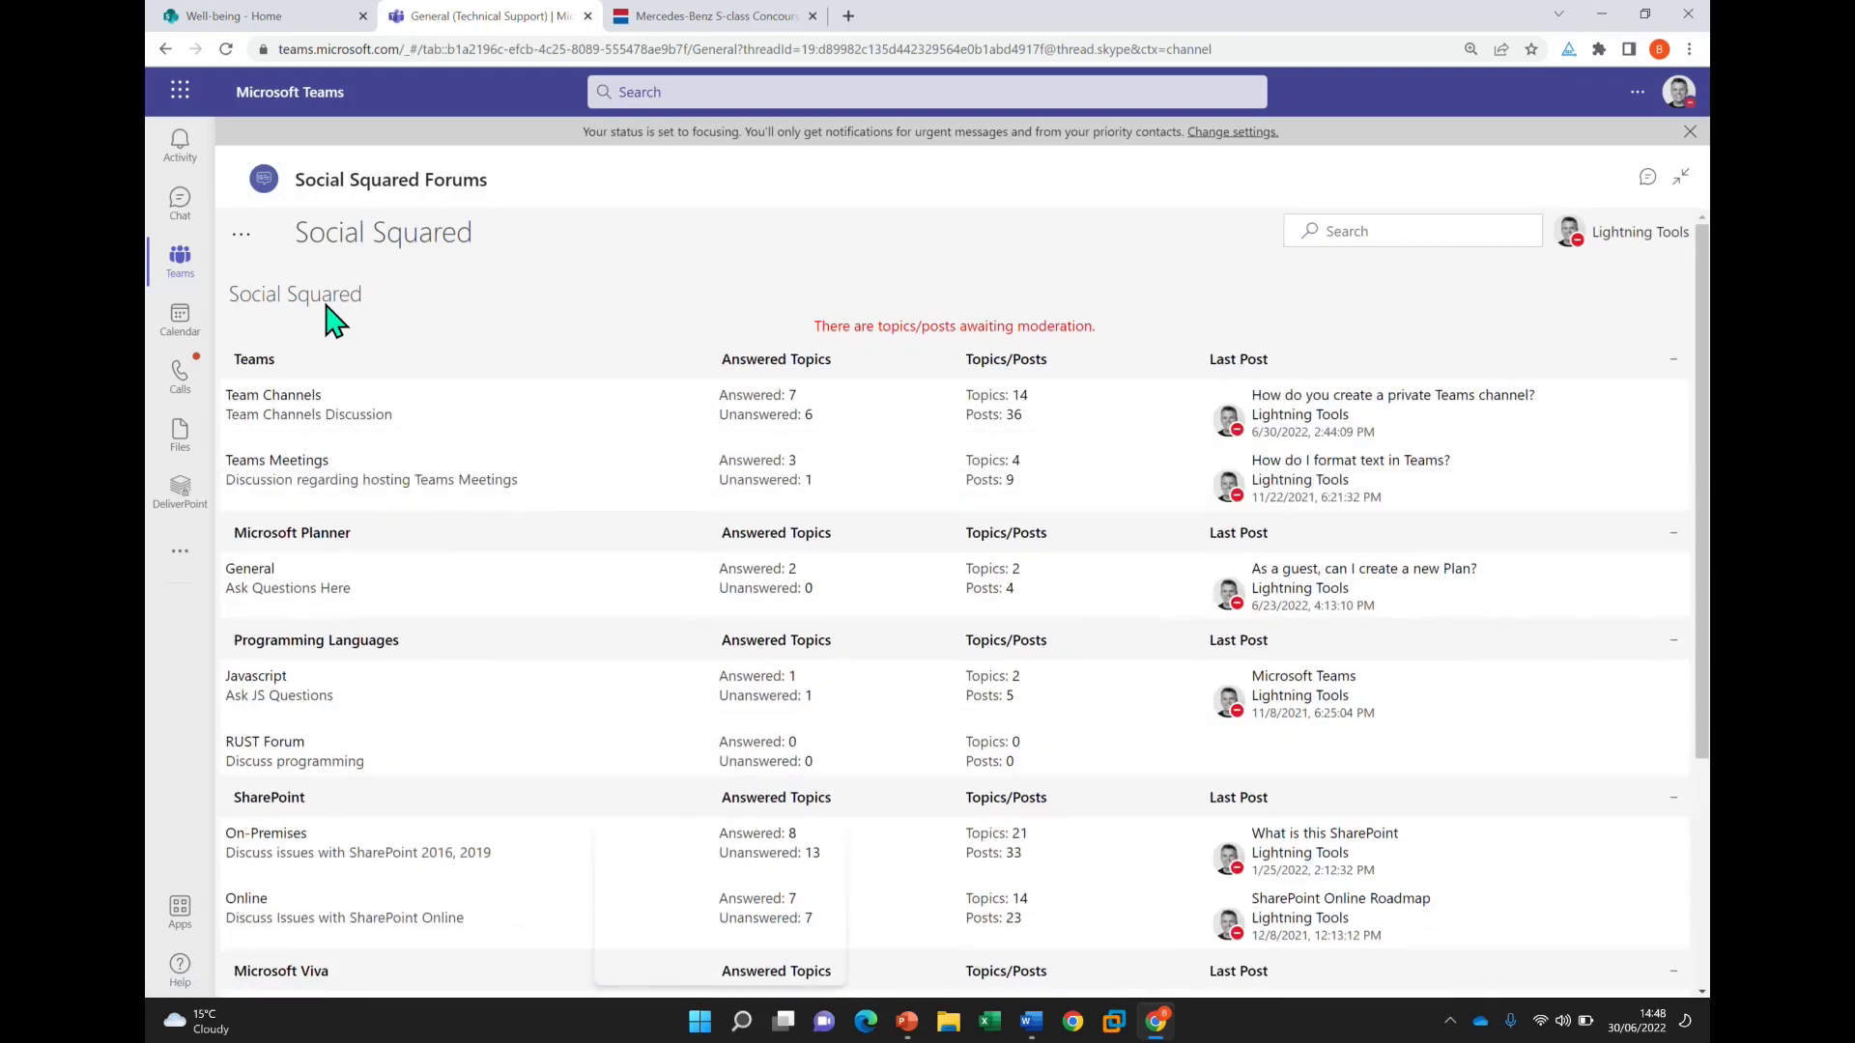
List all forum posts written by Demo User9 and view that user's profile details
{"action": "left_click", "coordinate": [242, 235]}
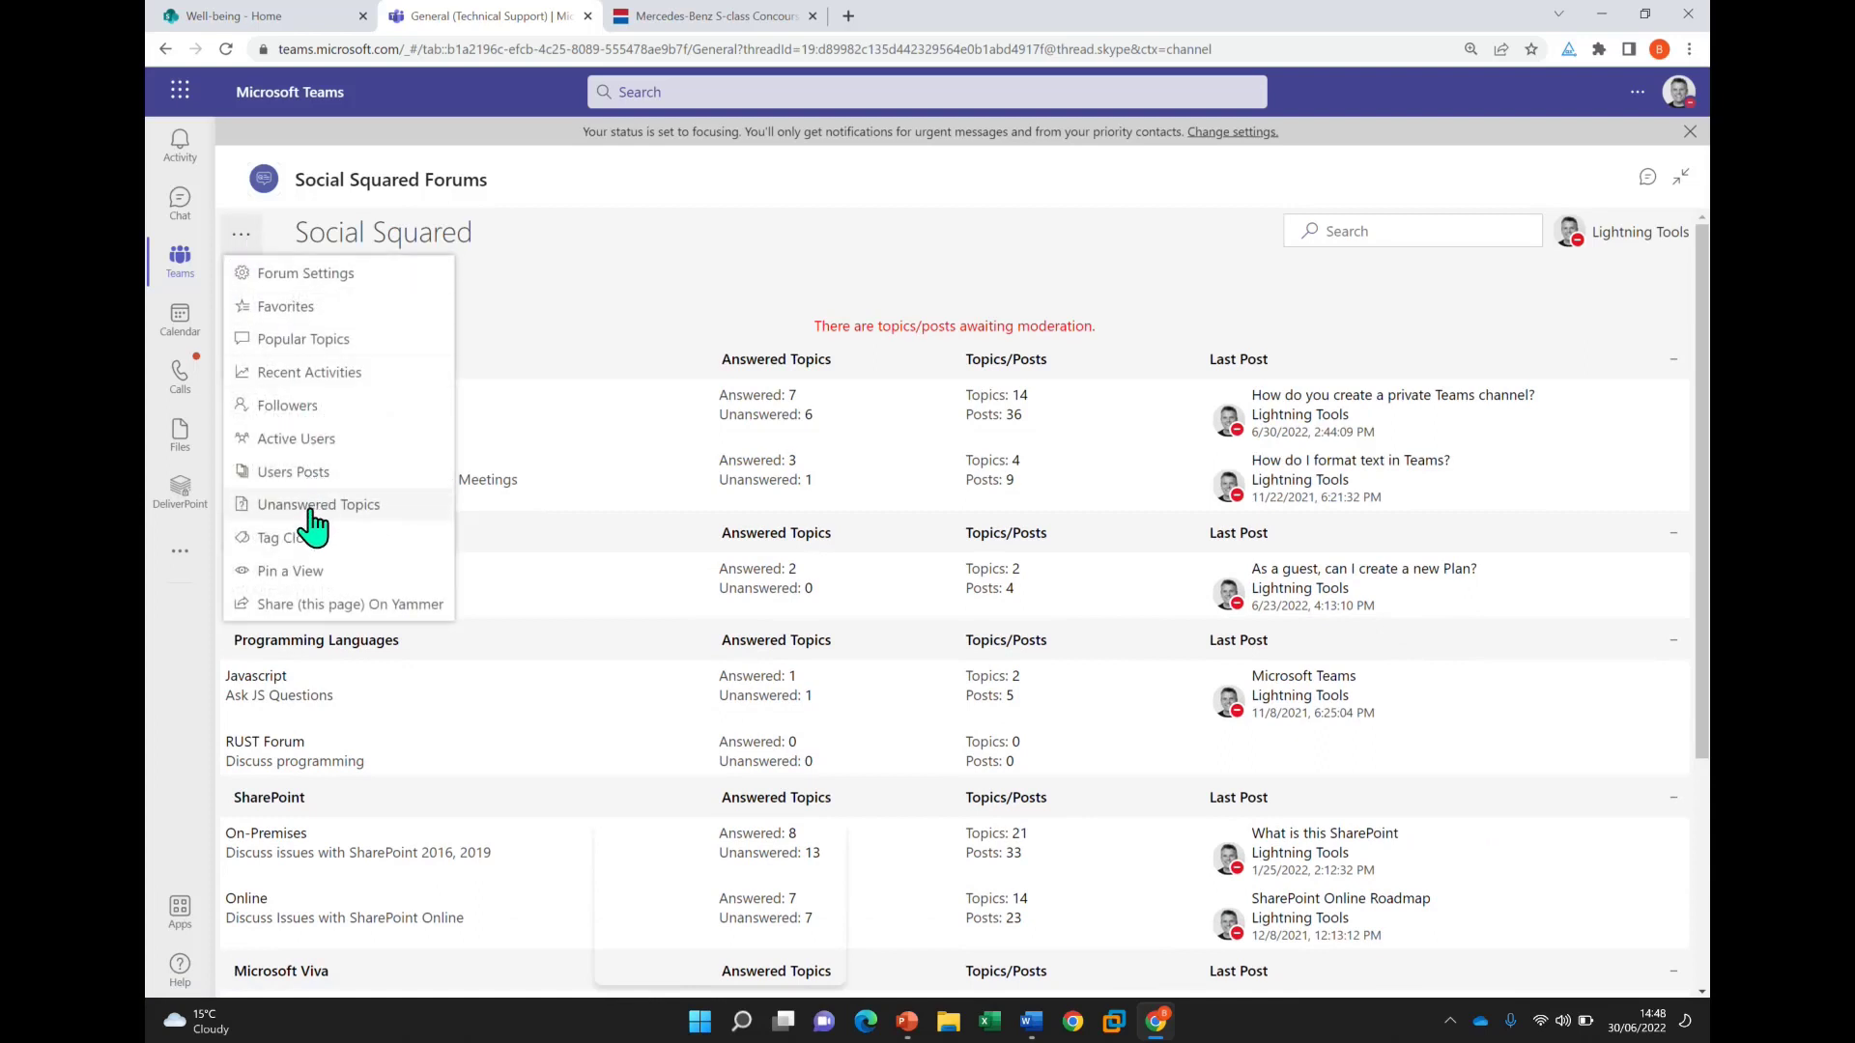
{"action": "left_click", "coordinate": [298, 475]}
{"action": "left_click", "coordinate": [641, 363]}
{"action": "type", "text": "demo u"}
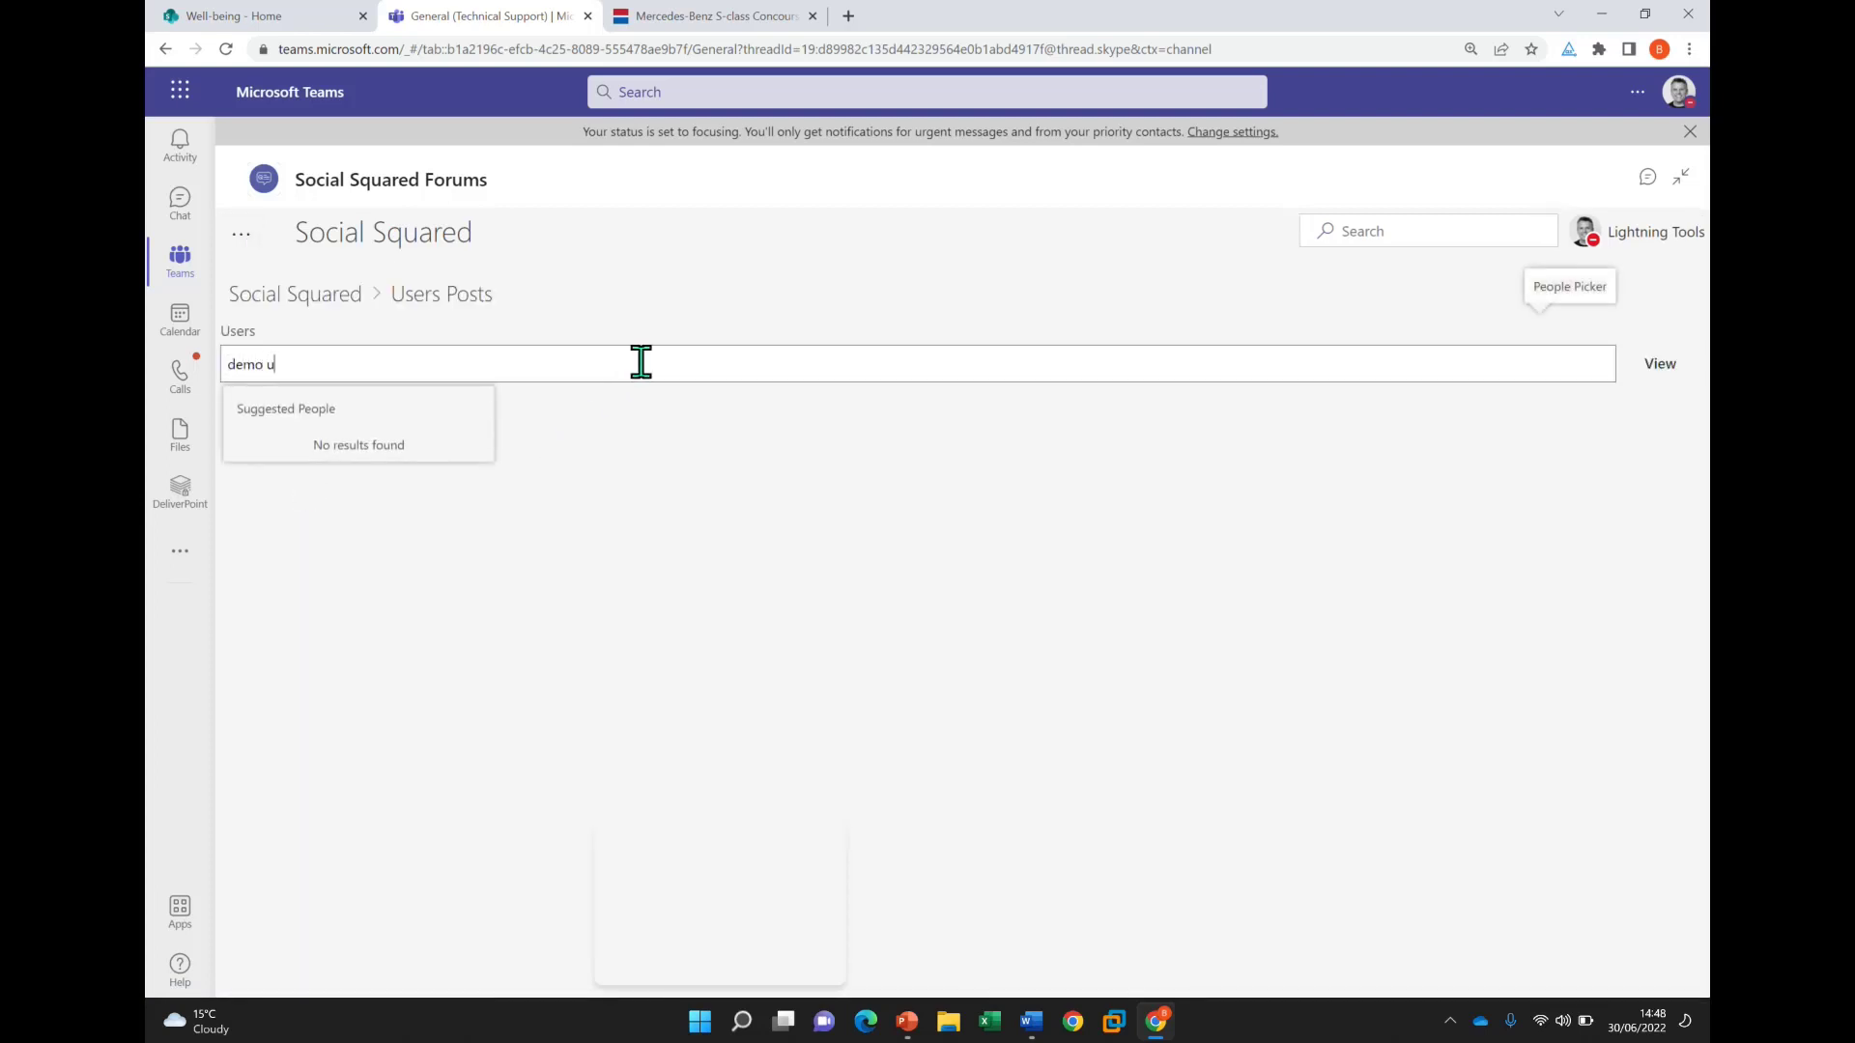
{"action": "type", "text": "ser9"}
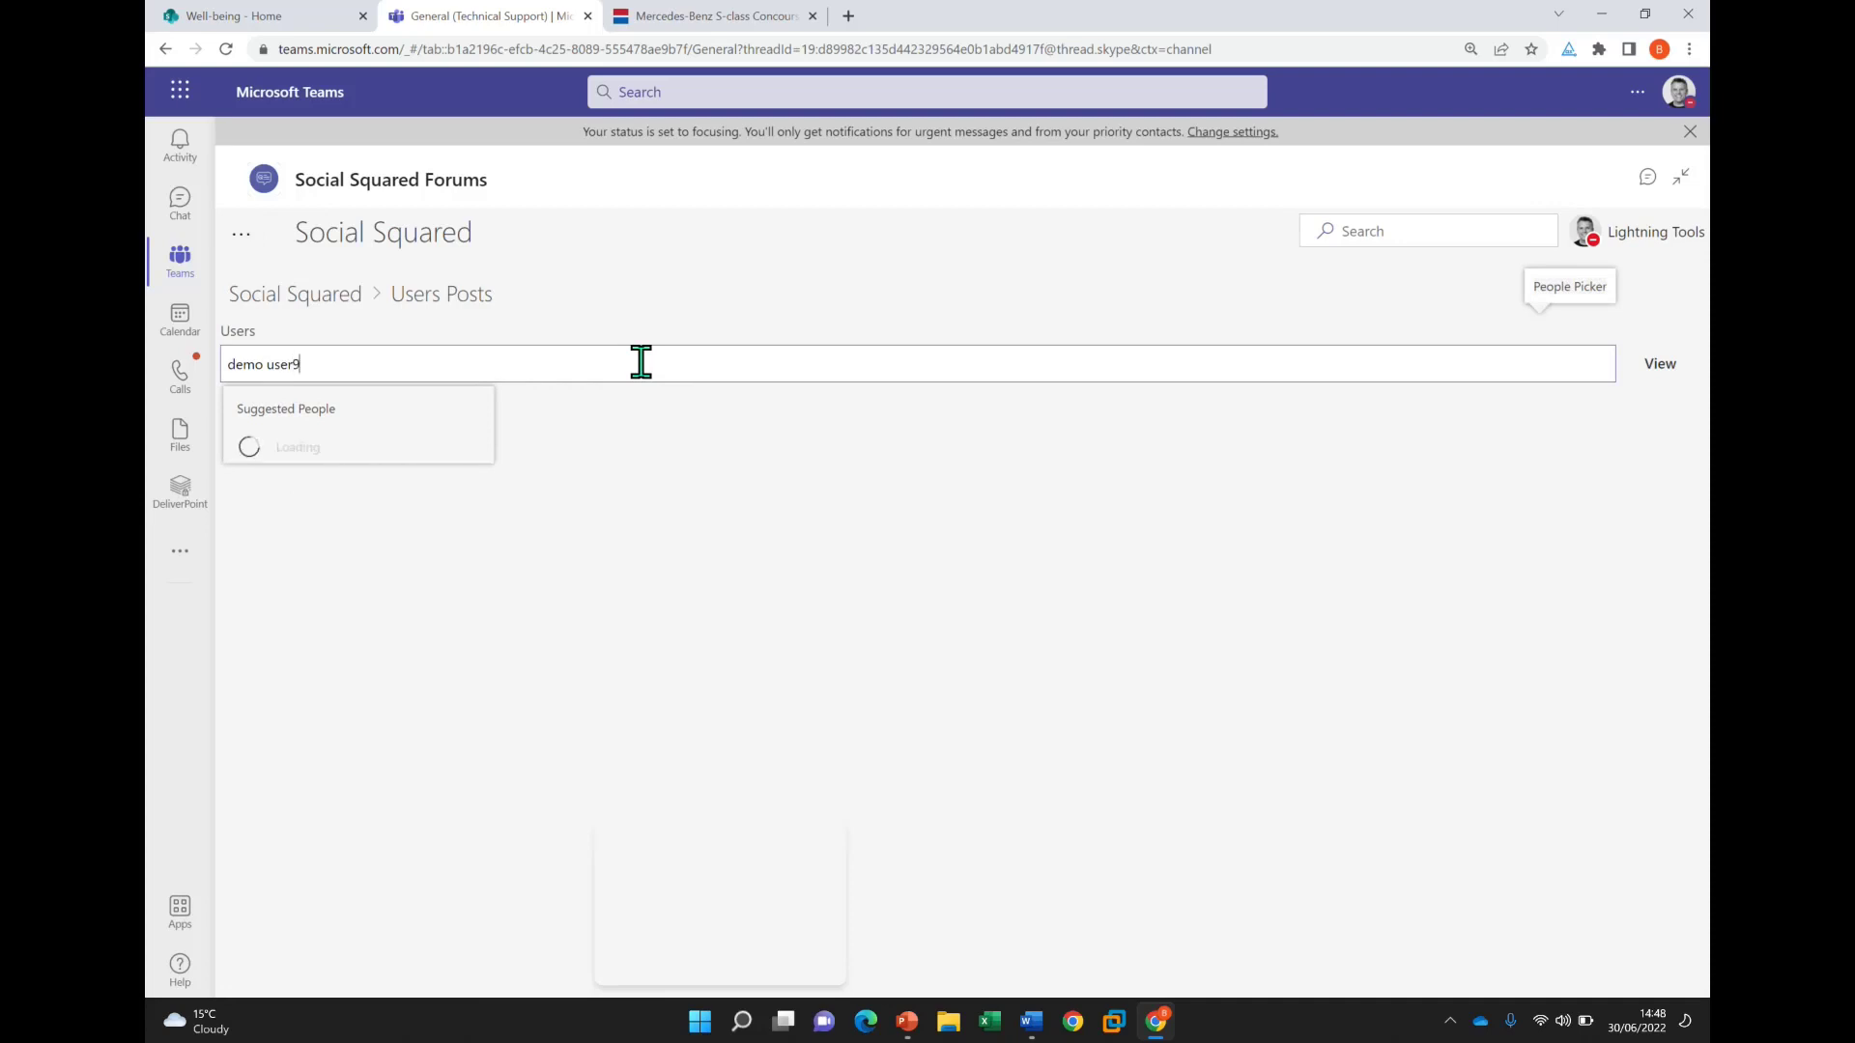
{"action": "left_click", "coordinate": [357, 449]}
{"action": "left_click", "coordinate": [1660, 369]}
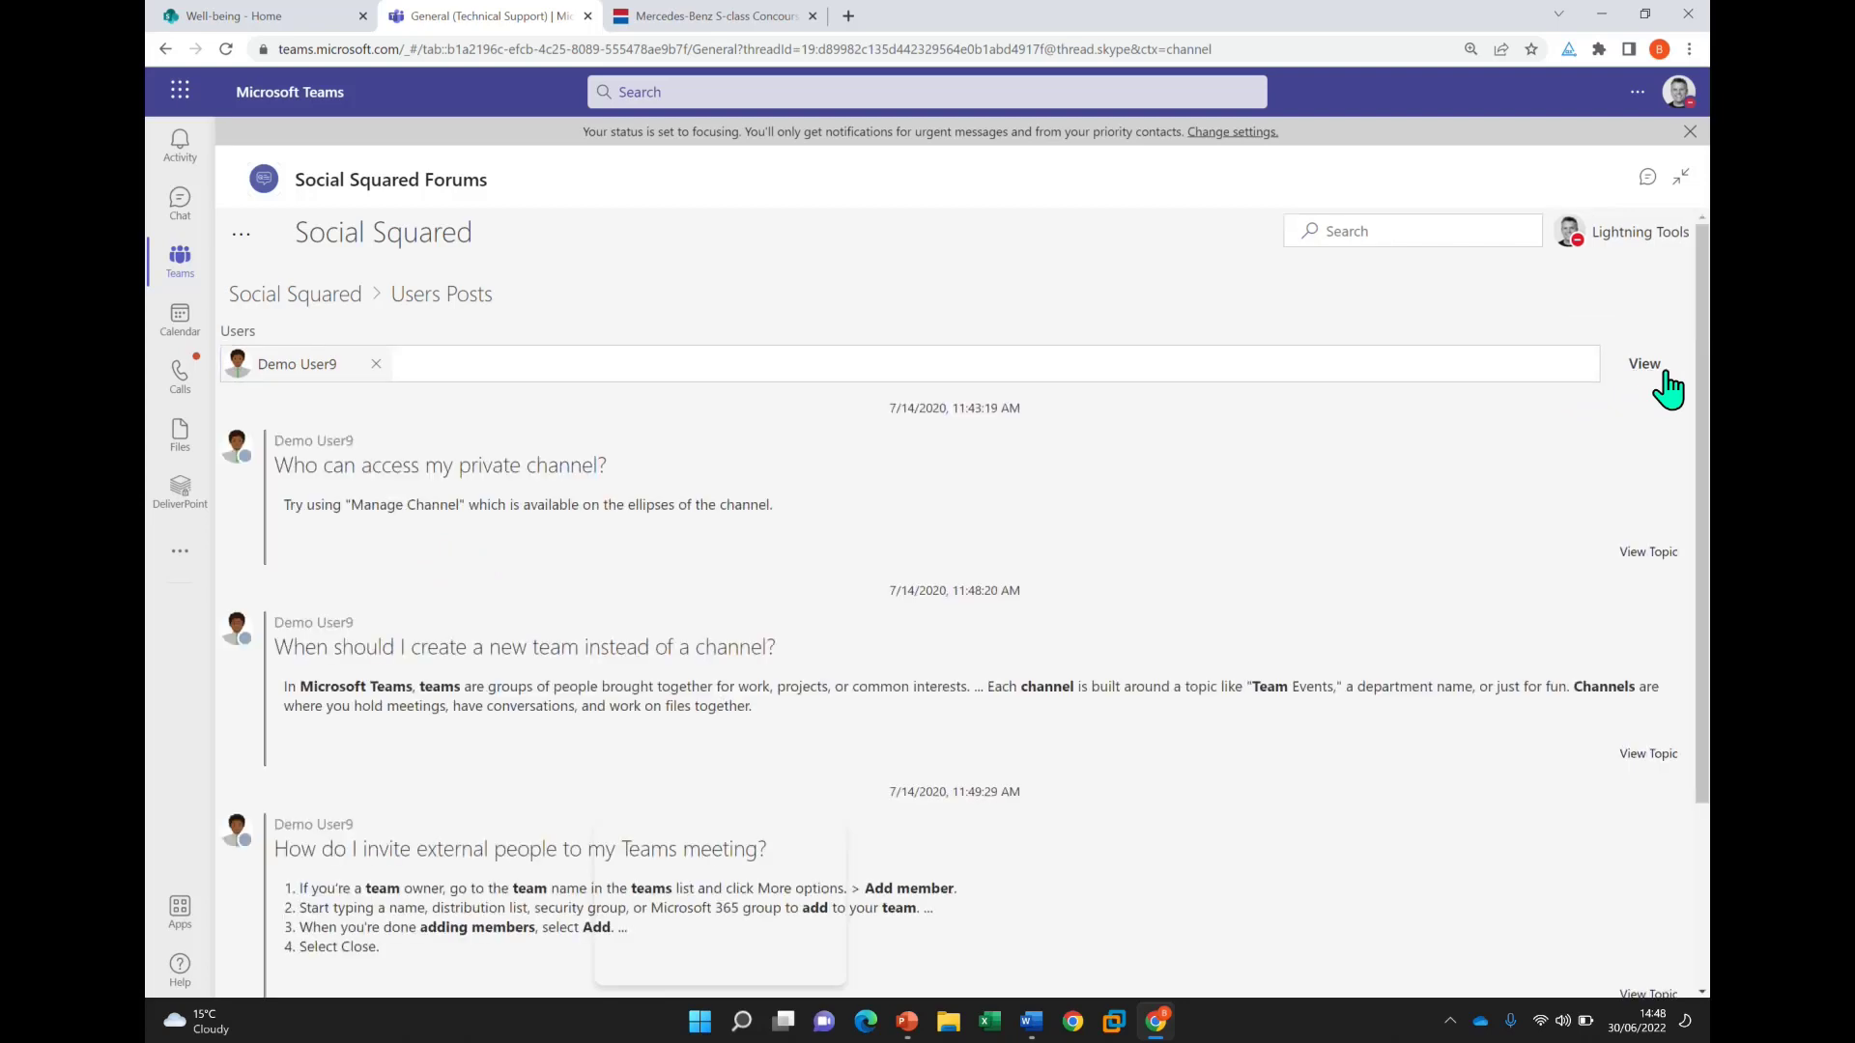
{"action": "left_click", "coordinate": [337, 444]}
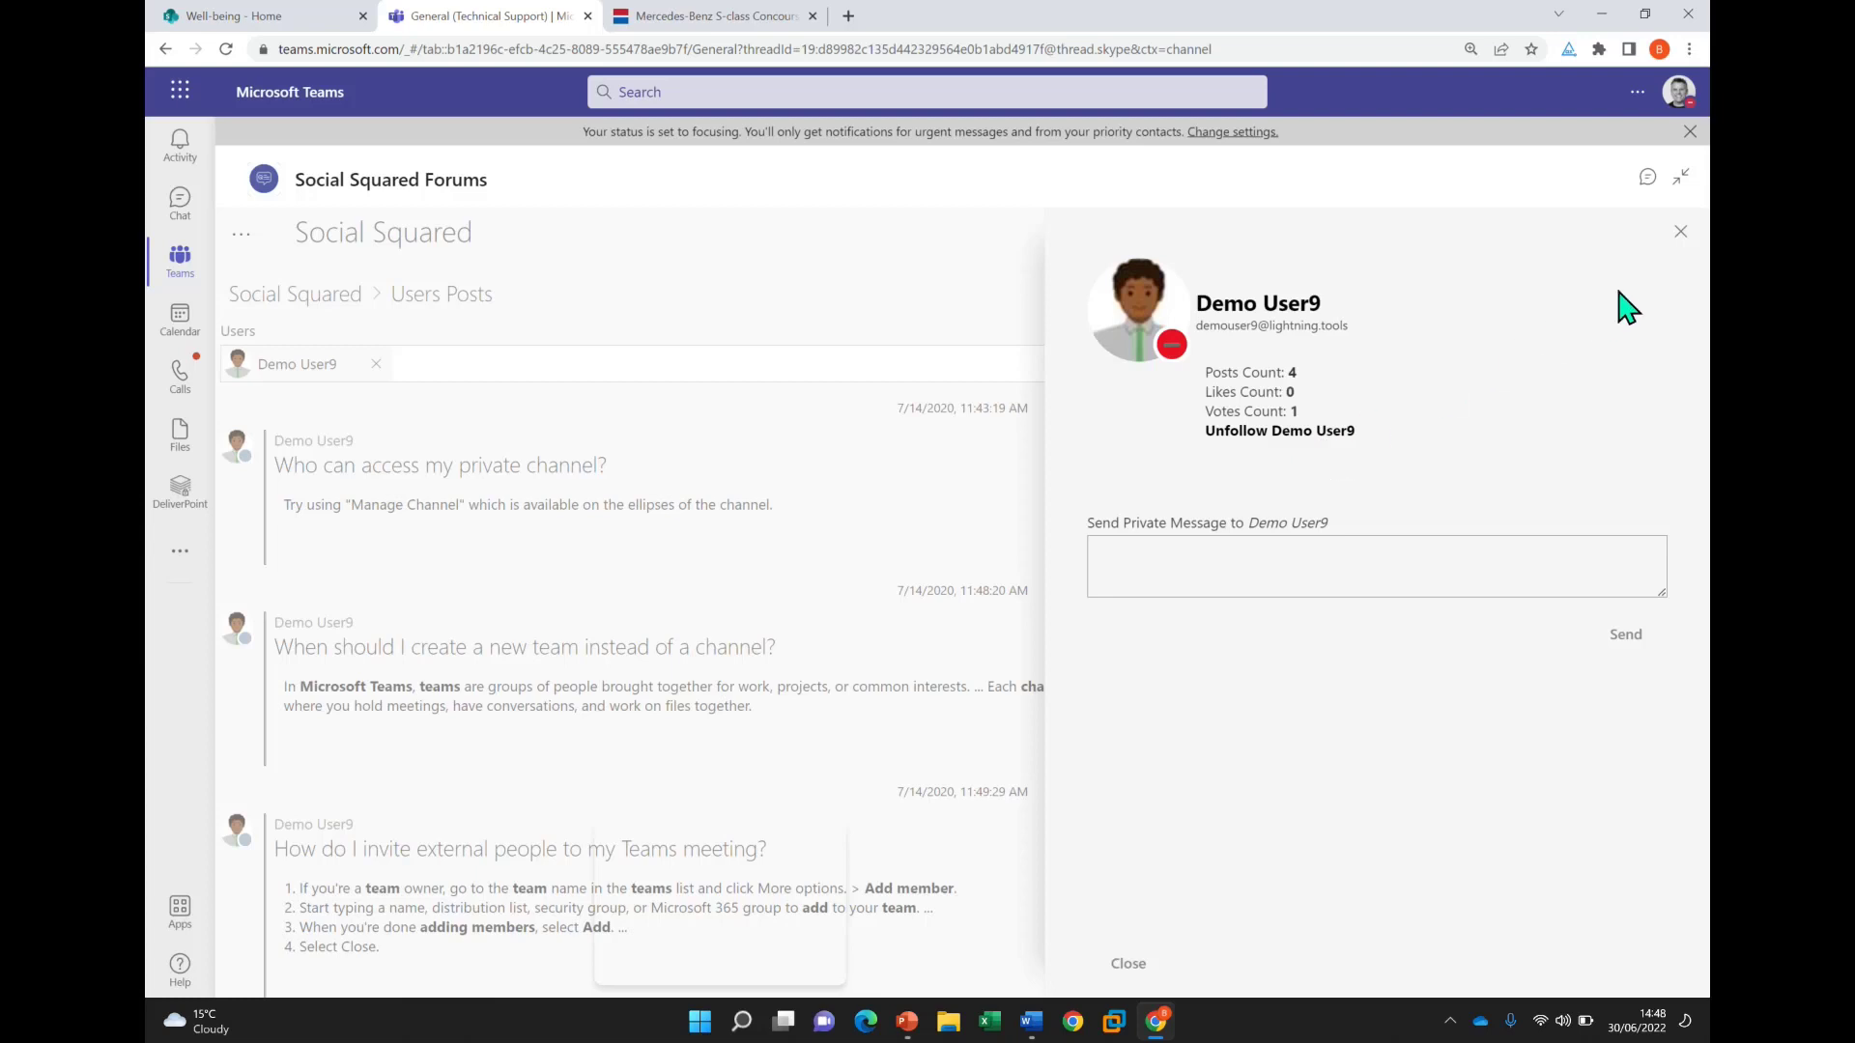
{"action": "left_click", "coordinate": [1679, 233]}
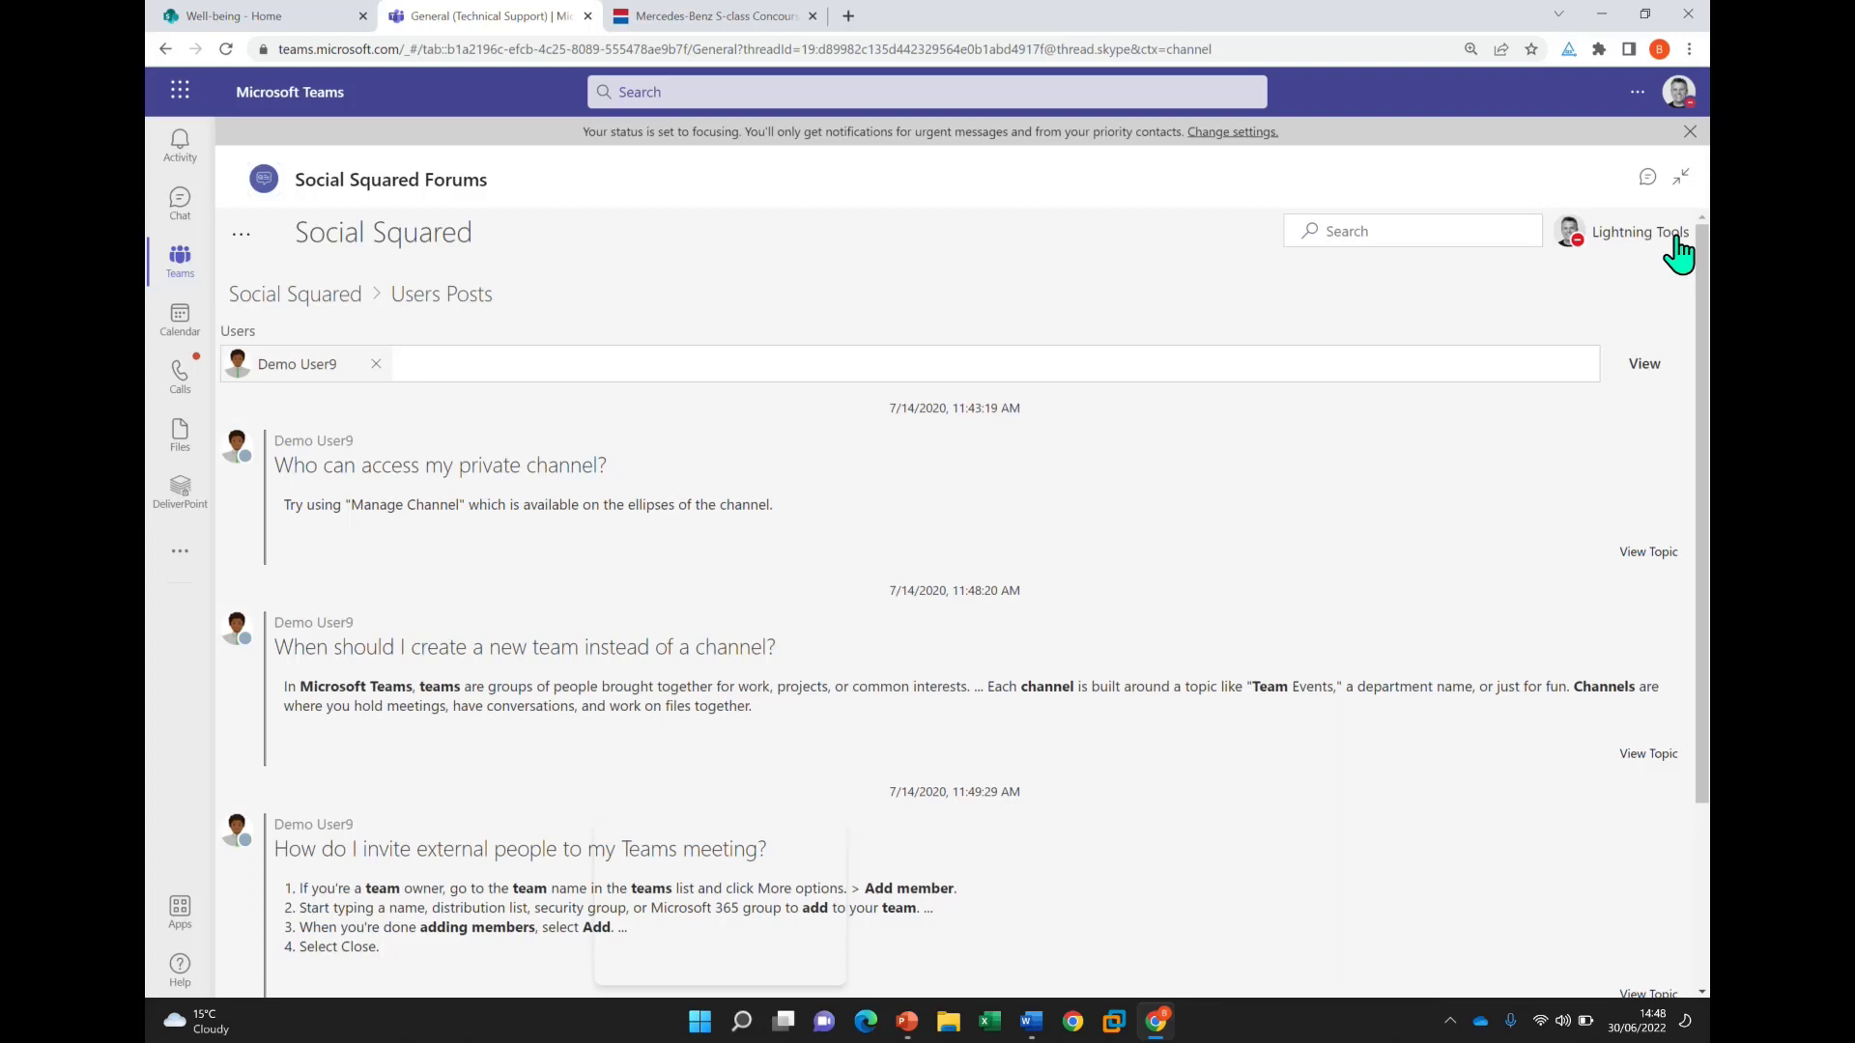
List the topics tagged Microsoft Teams from the tag cloud
{"action": "left_click", "coordinate": [242, 236]}
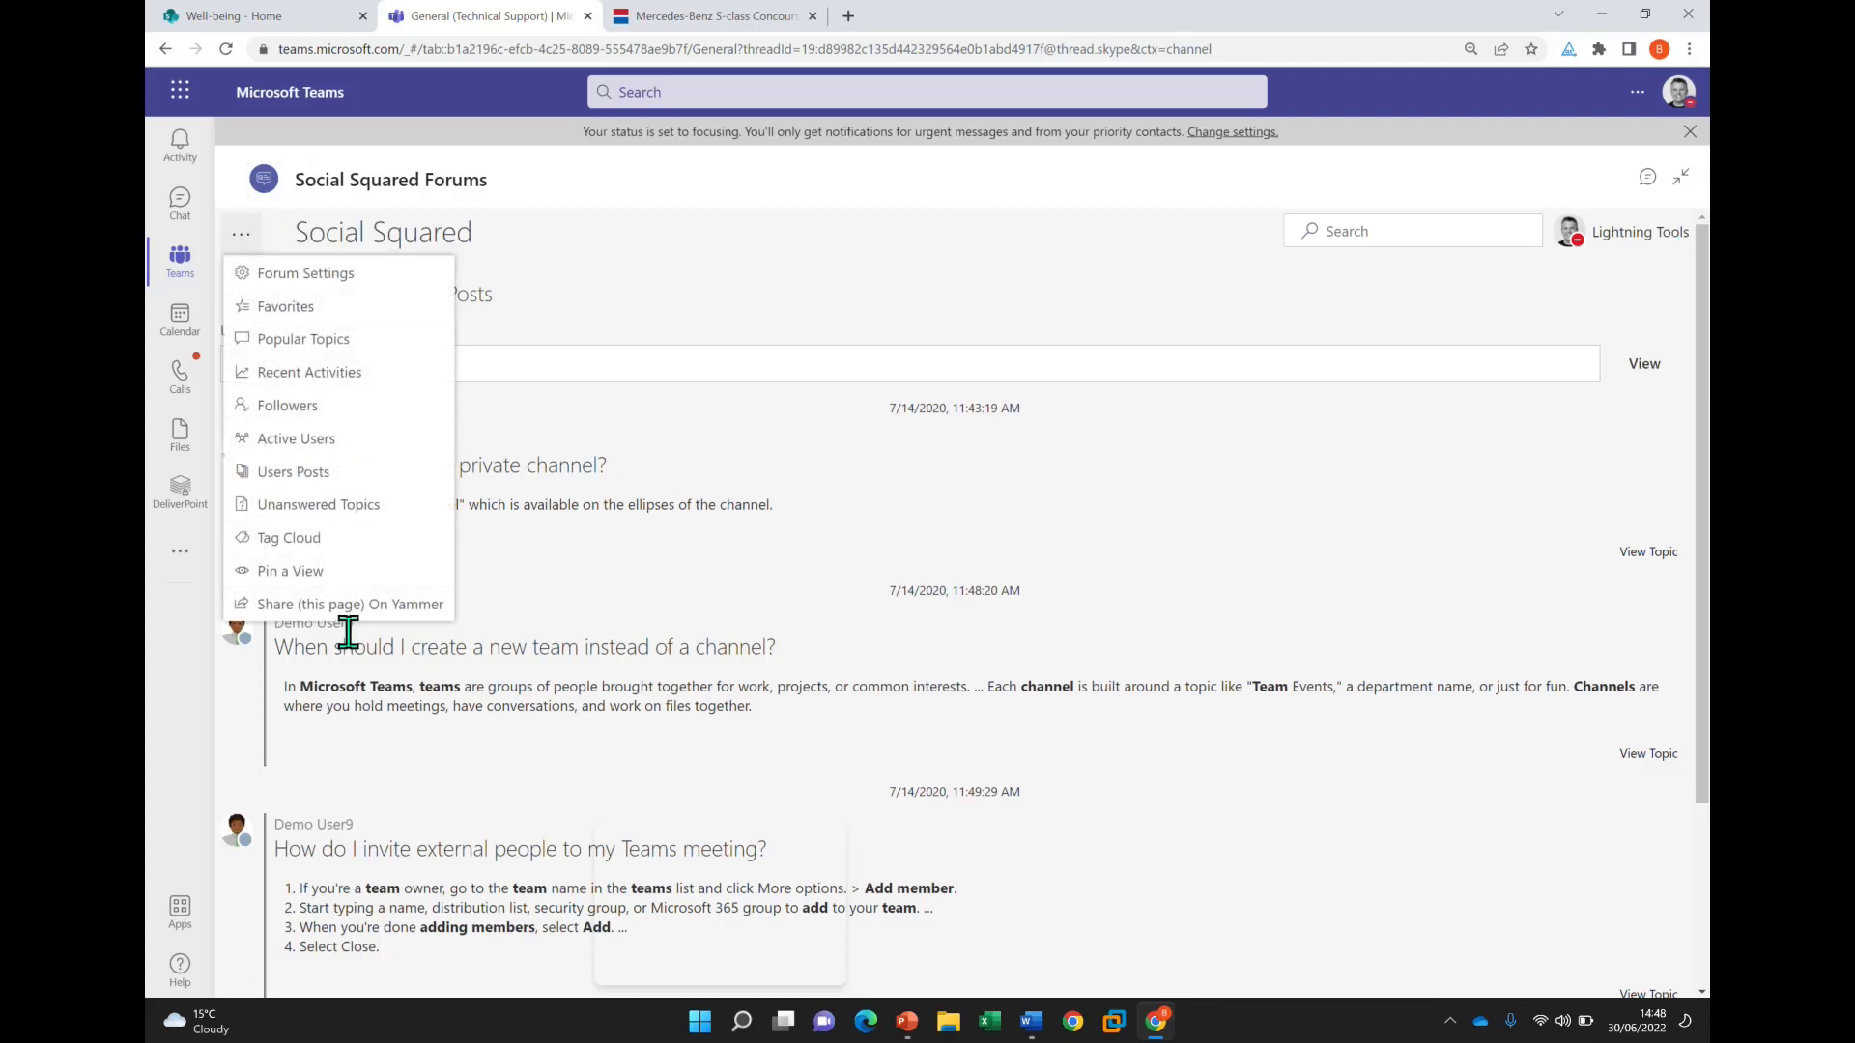
{"action": "left_click", "coordinate": [290, 541]}
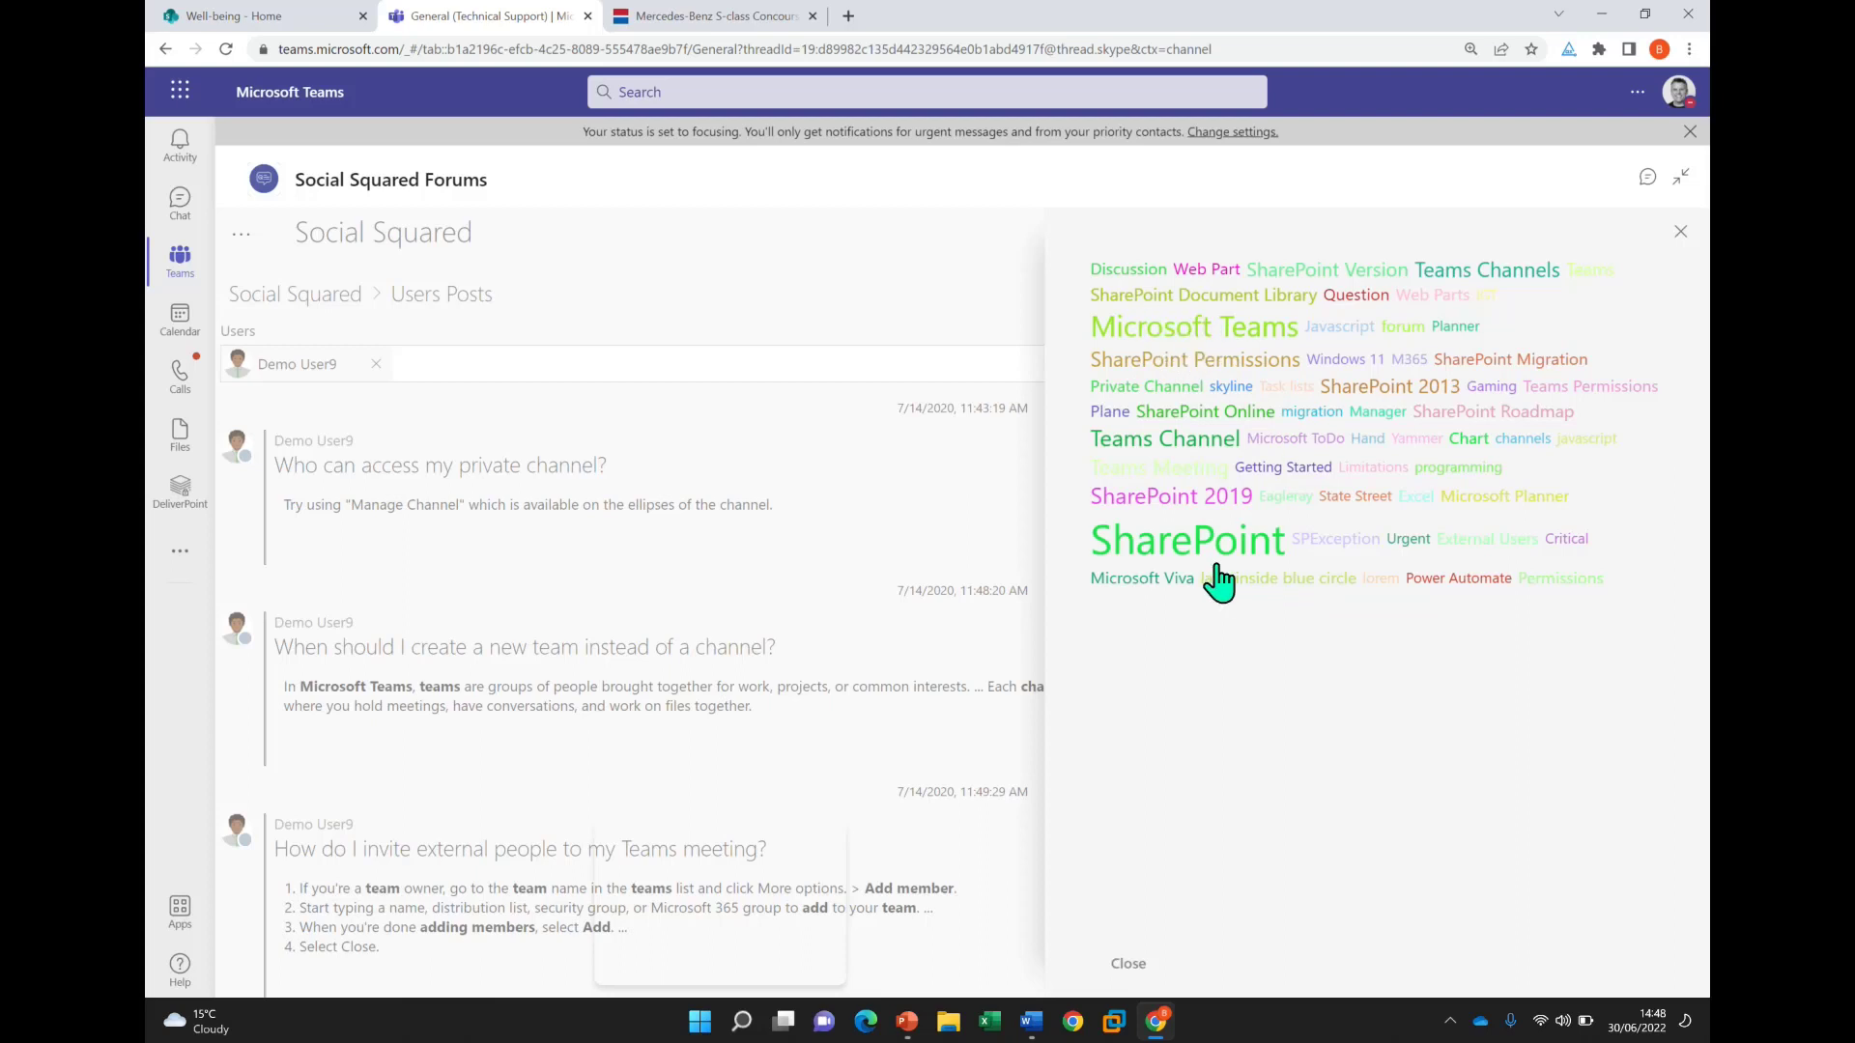
{"action": "left_click", "coordinate": [1235, 331]}
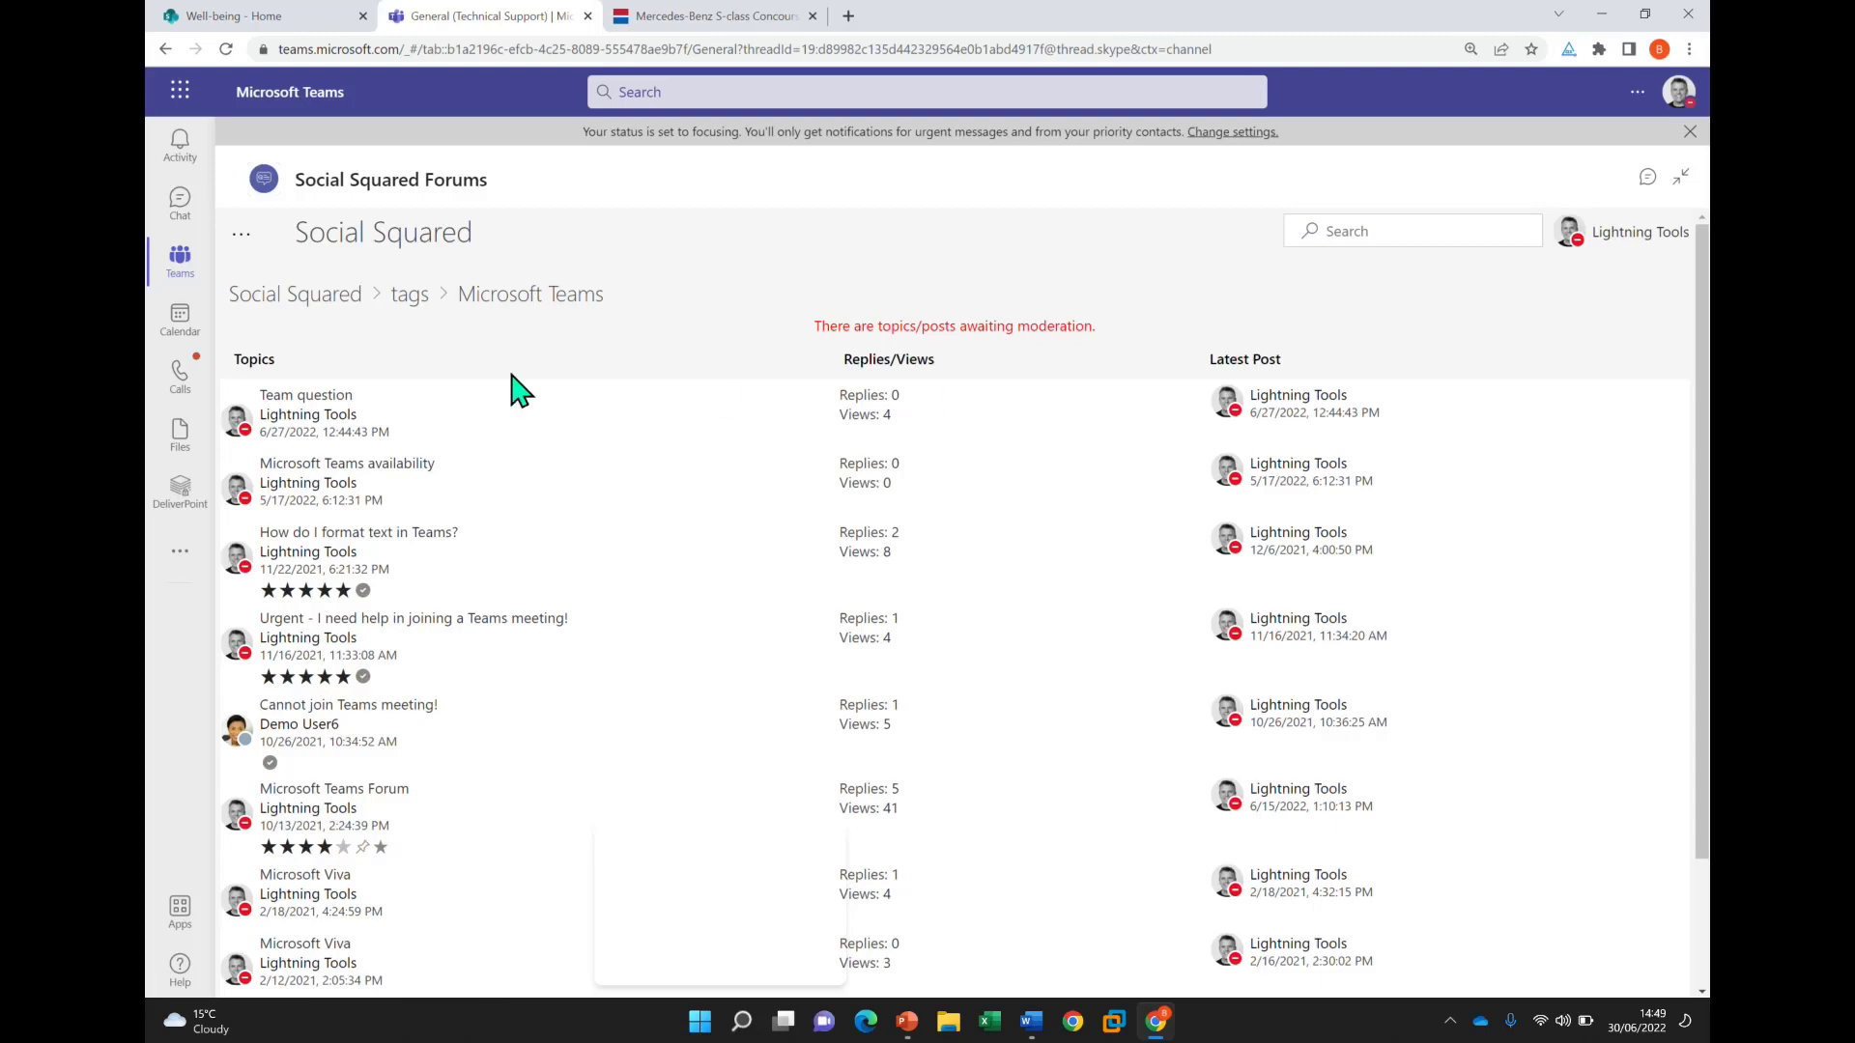
Search all forums from the Social Squared overview for "sharepoint permissions" and look through the matching posts
{"action": "left_click", "coordinate": [315, 296]}
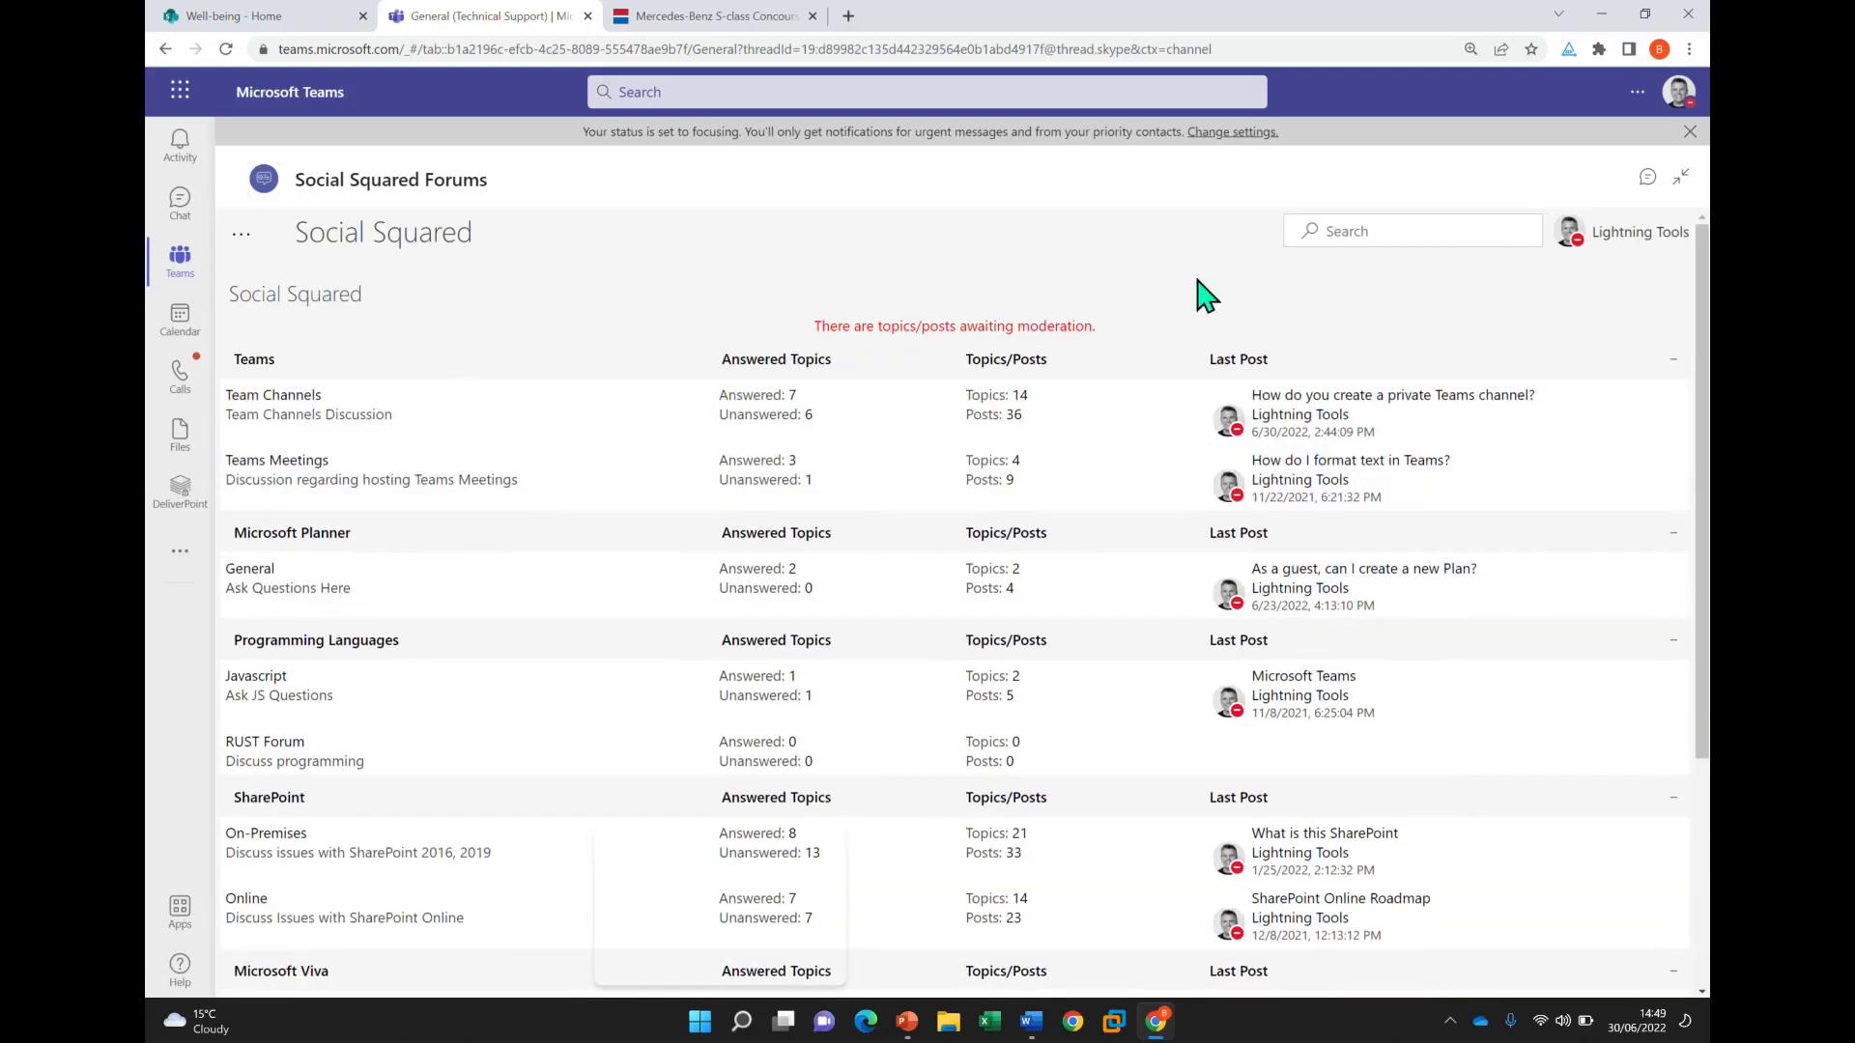
{"action": "left_click", "coordinate": [1417, 231]}
{"action": "type", "text": "sharepoint permissions"}
{"action": "key", "text": "Return"}
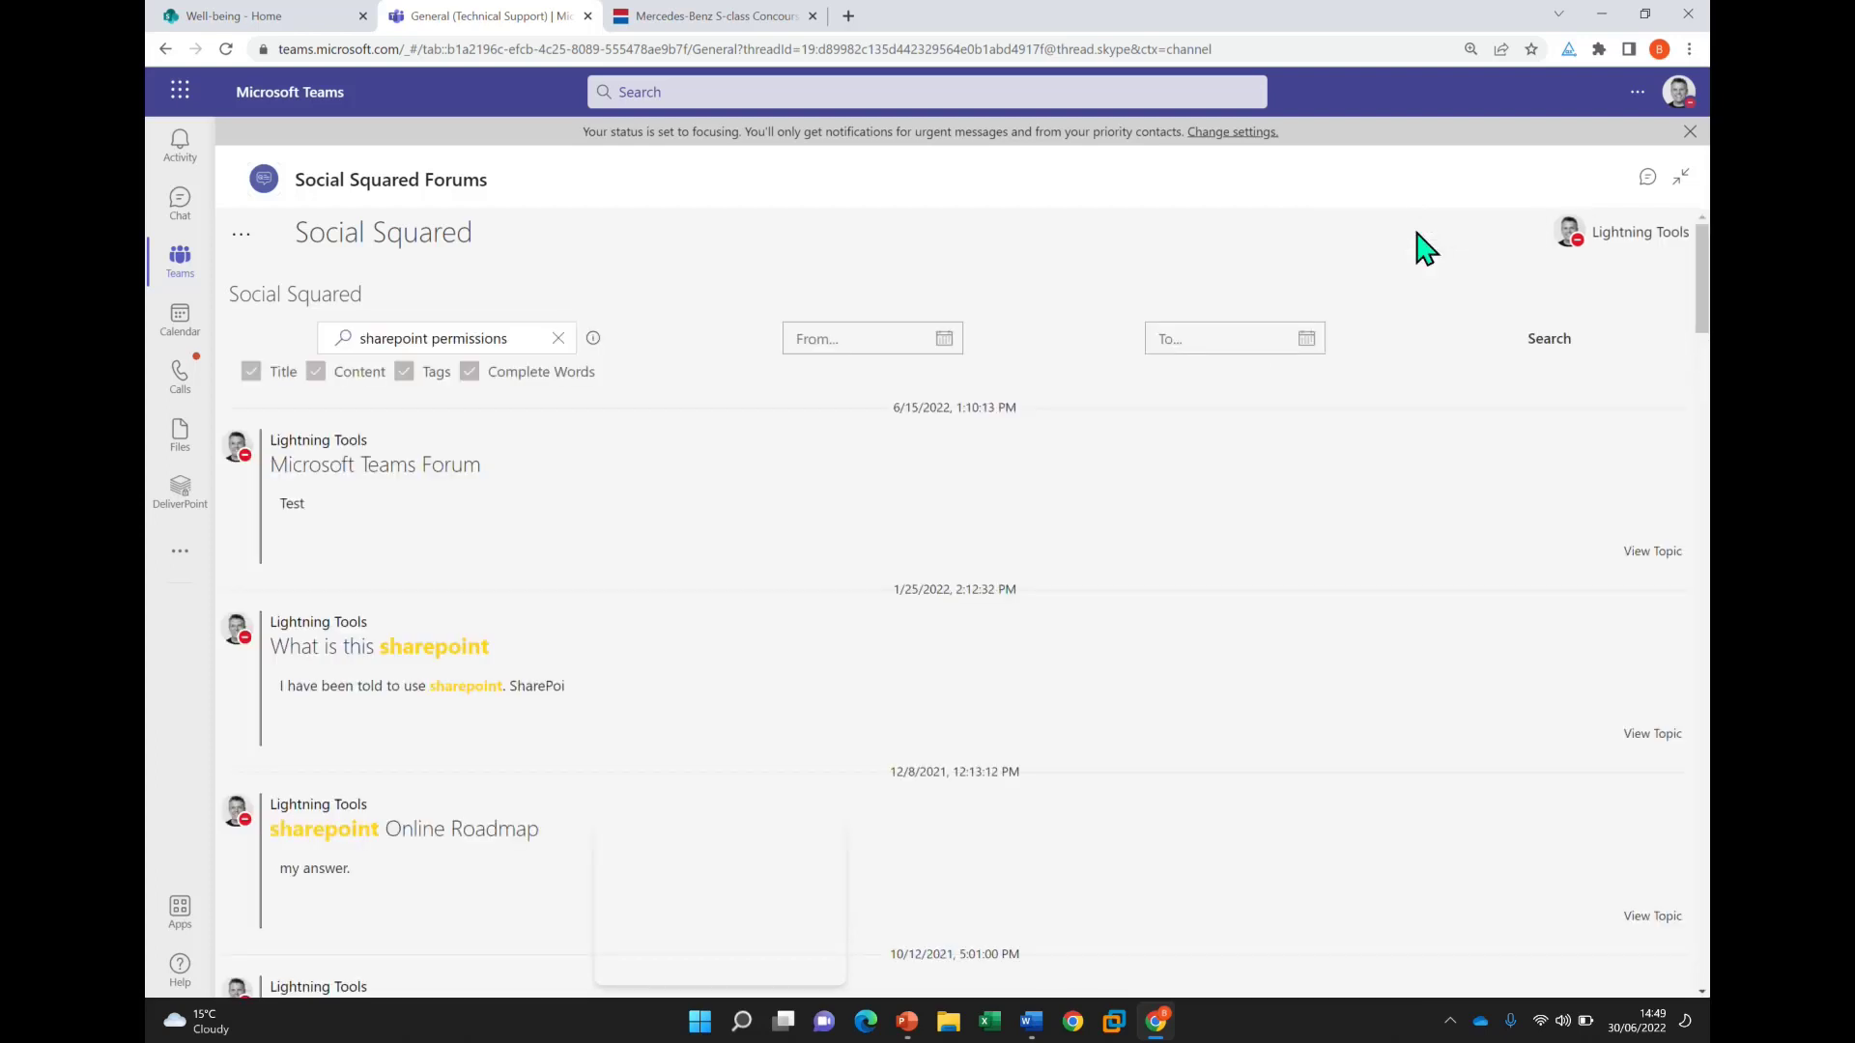
{"action": "scroll", "coordinate": [697, 651], "scroll_direction": "down", "scroll_amount": 5}
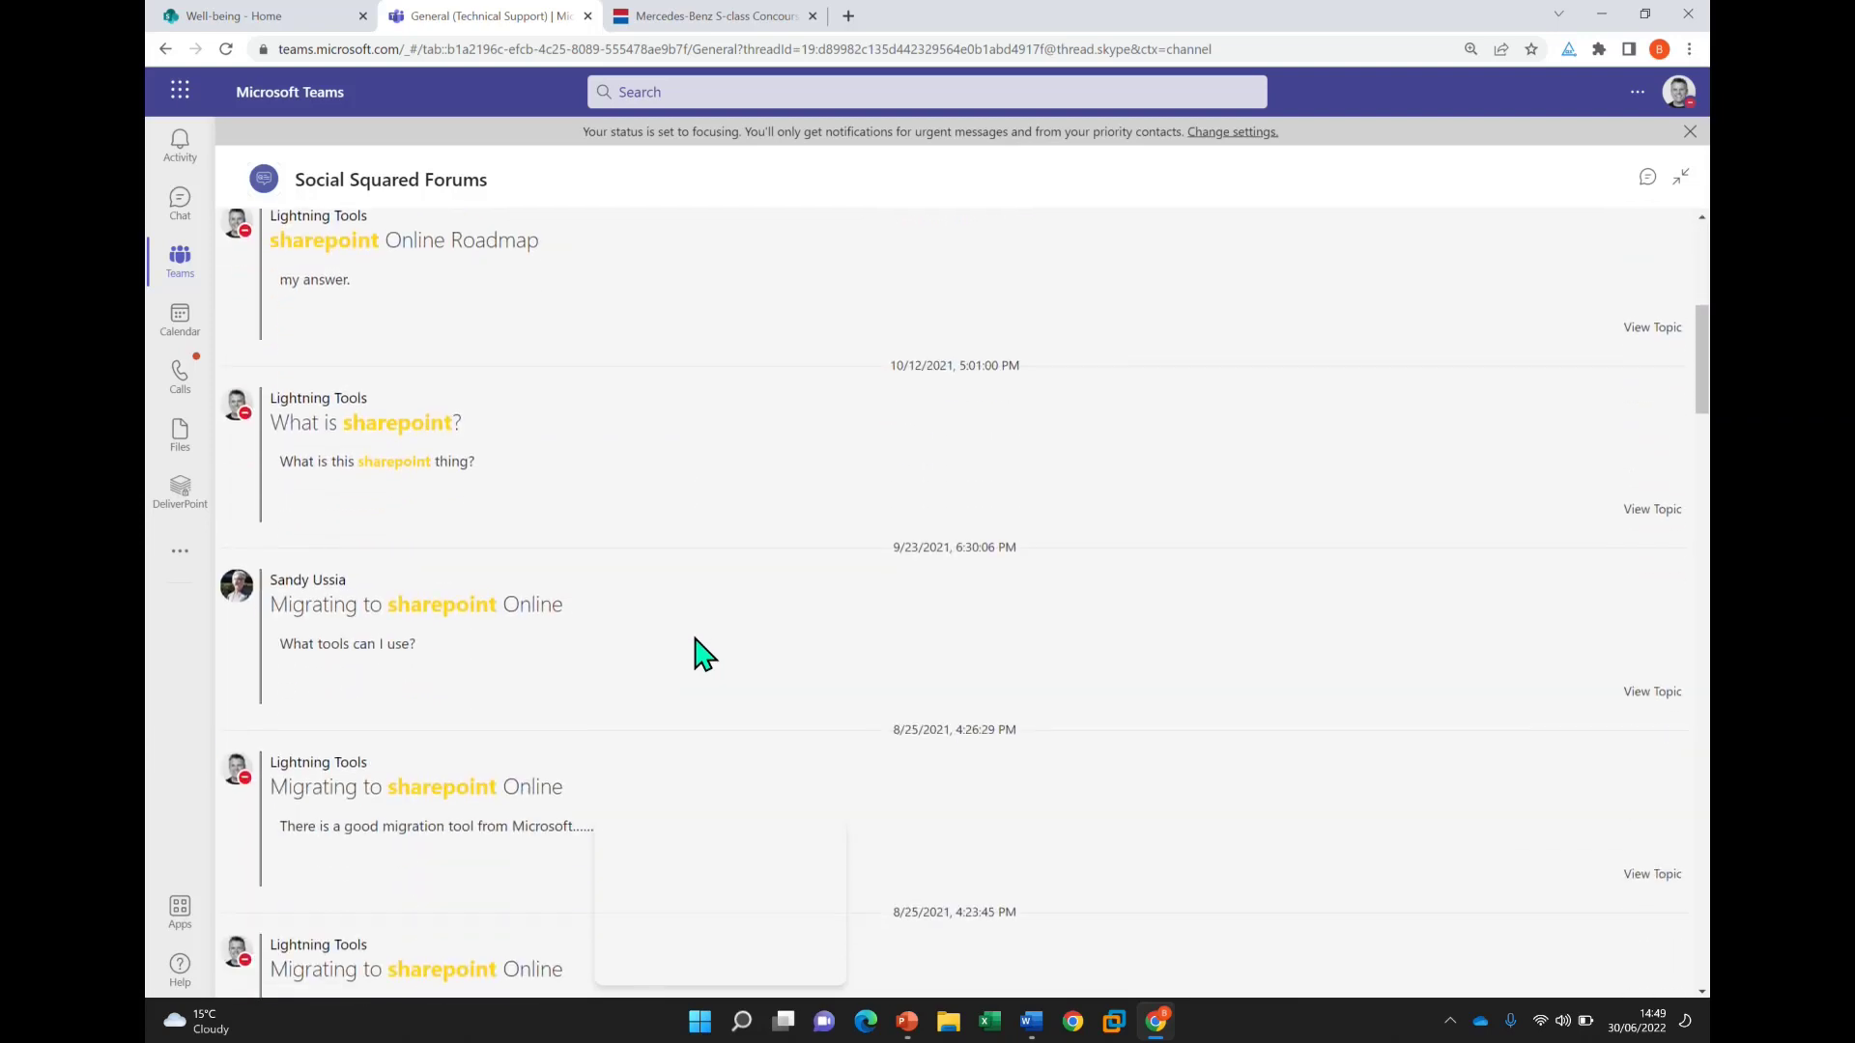
Change the forum search to "sharepoint+permissions" and look through the posts that match the phrase
{"action": "scroll", "coordinate": [702, 654], "scroll_direction": "up", "scroll_amount": 5}
{"action": "scroll", "coordinate": [703, 655], "scroll_direction": "up", "scroll_amount": 1}
{"action": "left_click", "coordinate": [431, 338]}
{"action": "key", "text": "BackSpace"}
{"action": "type", "text": "+"}
{"action": "key", "text": "Return"}
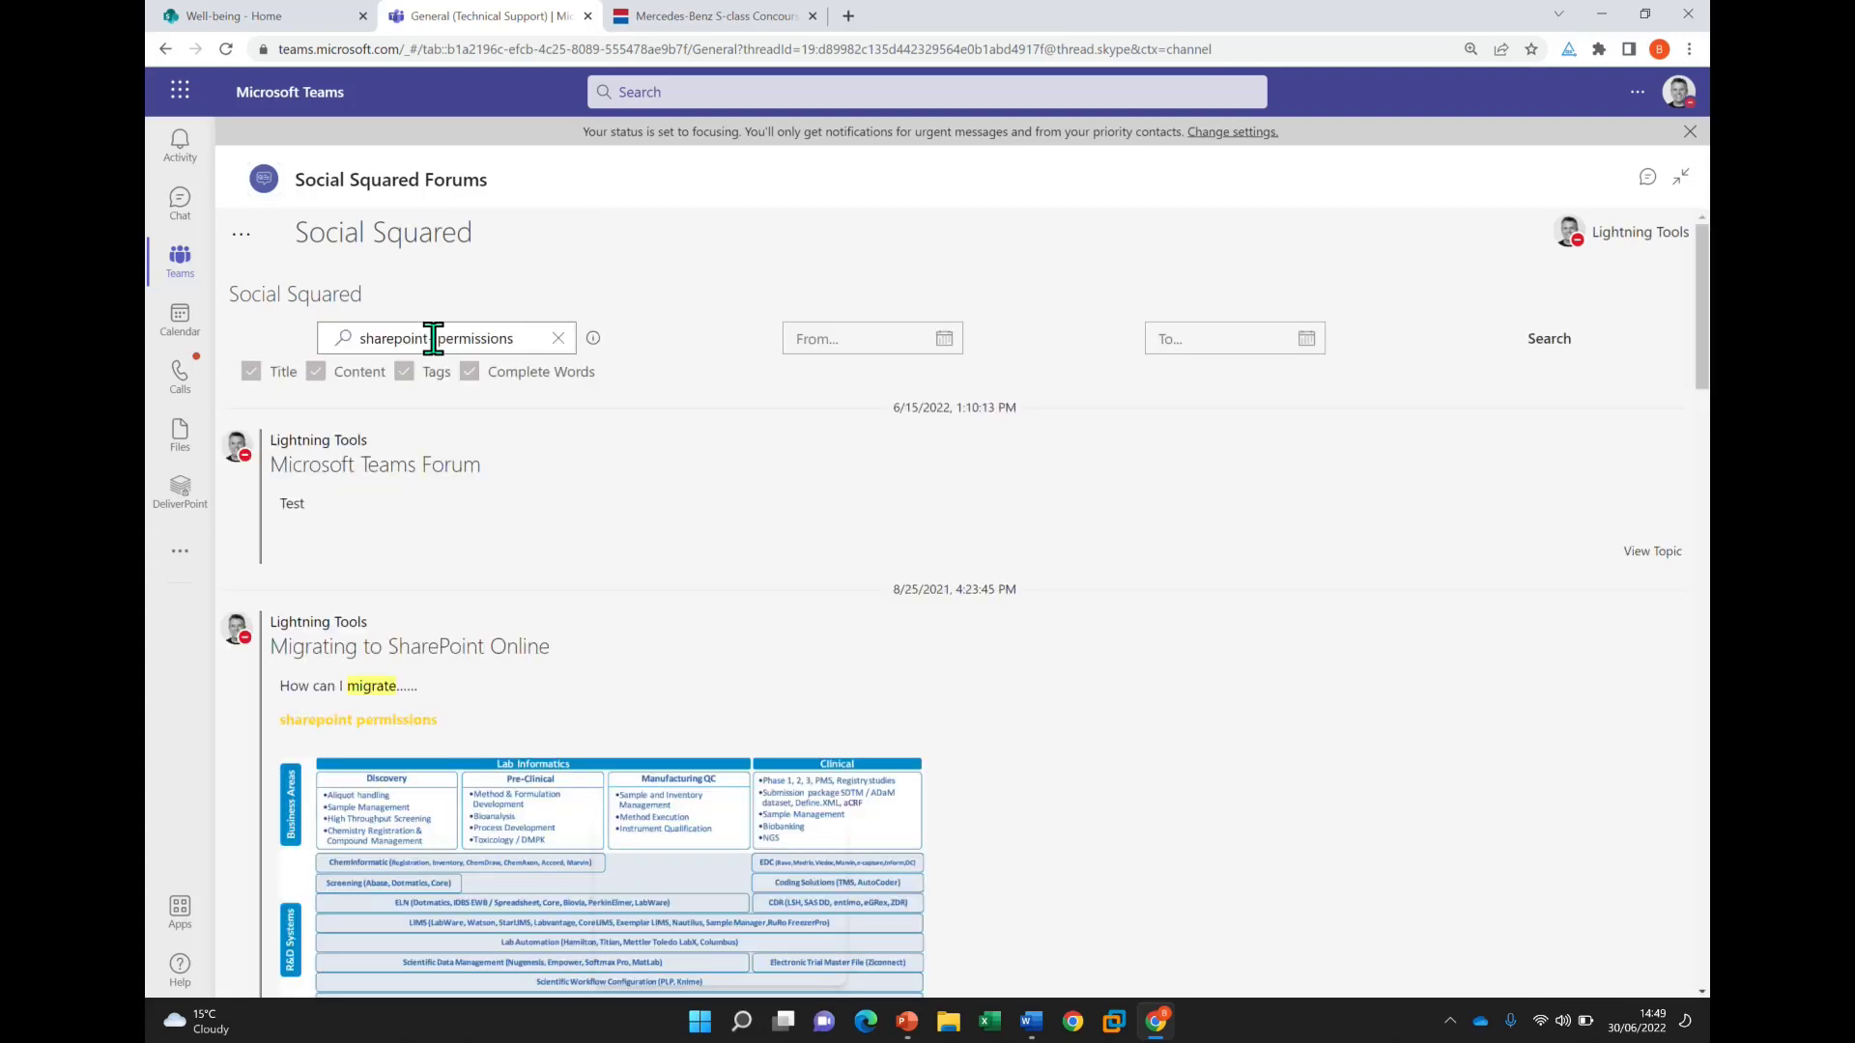
{"action": "scroll", "coordinate": [692, 550], "scroll_direction": "down", "scroll_amount": 3}
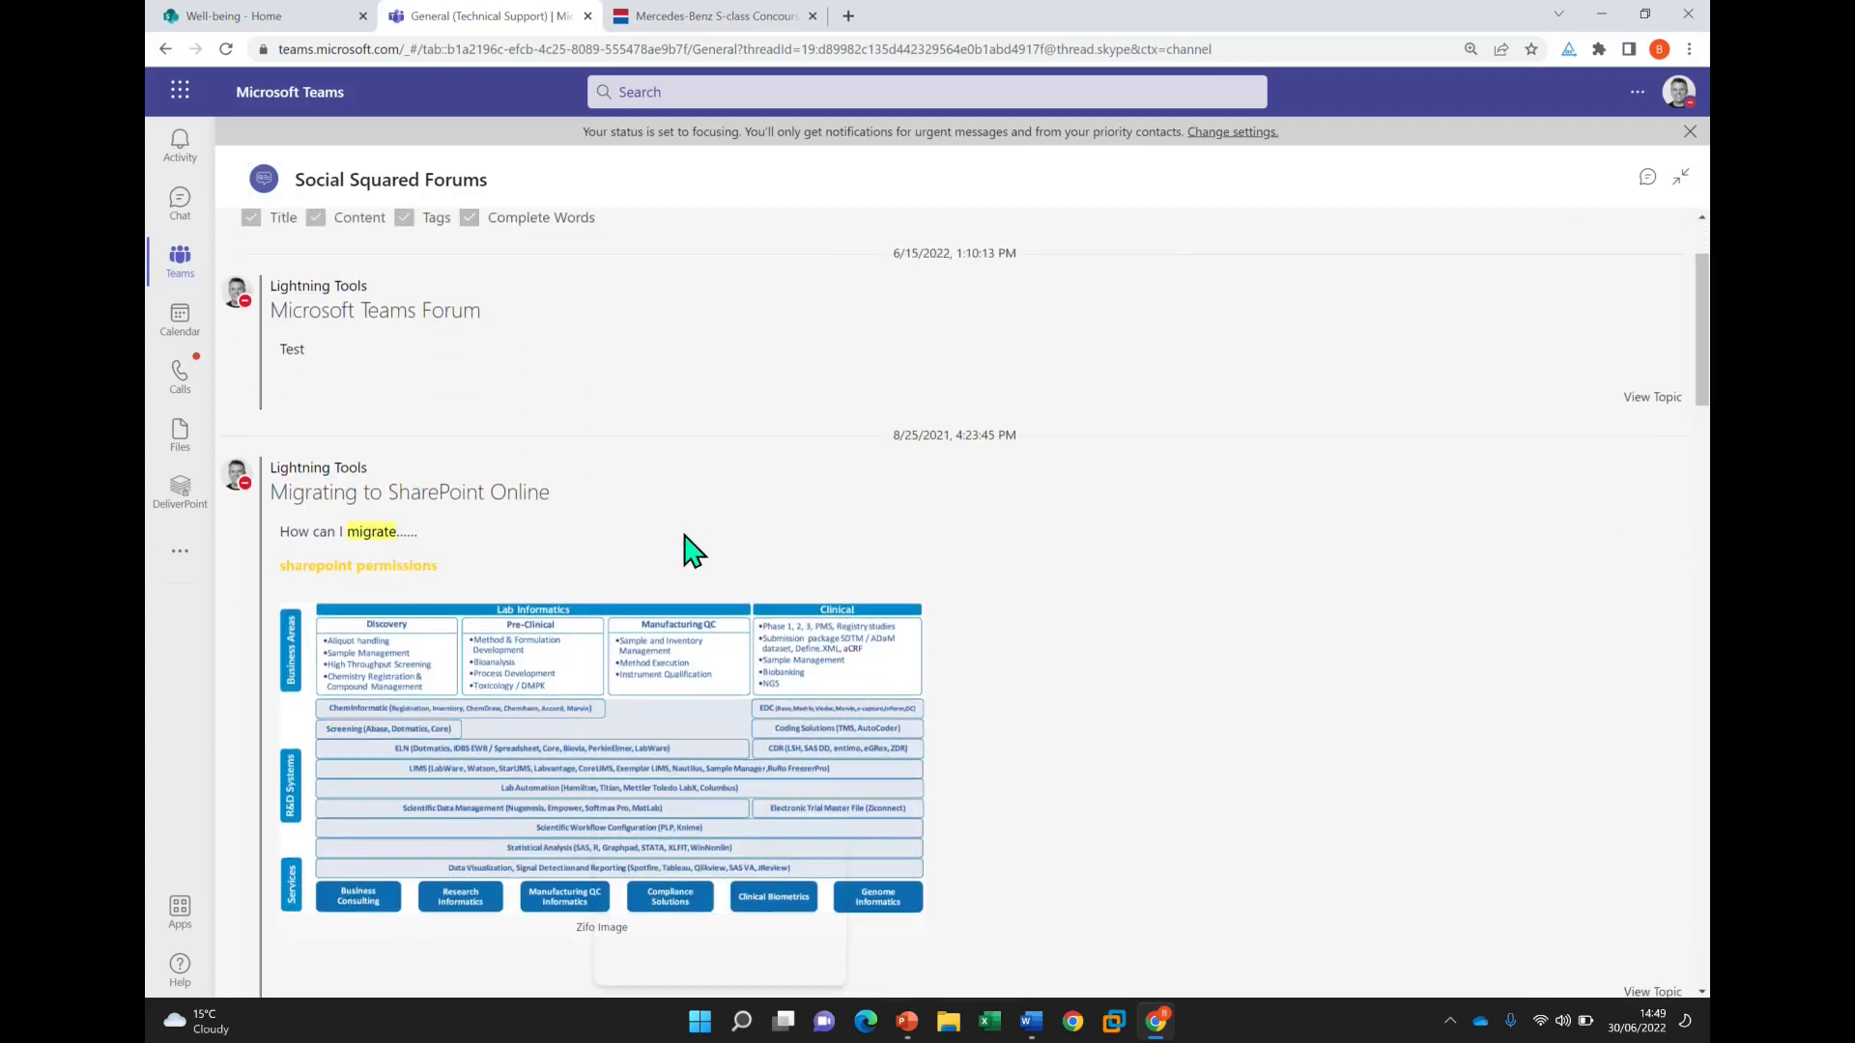
{"action": "scroll", "coordinate": [1120, 628], "scroll_direction": "down", "scroll_amount": 6}
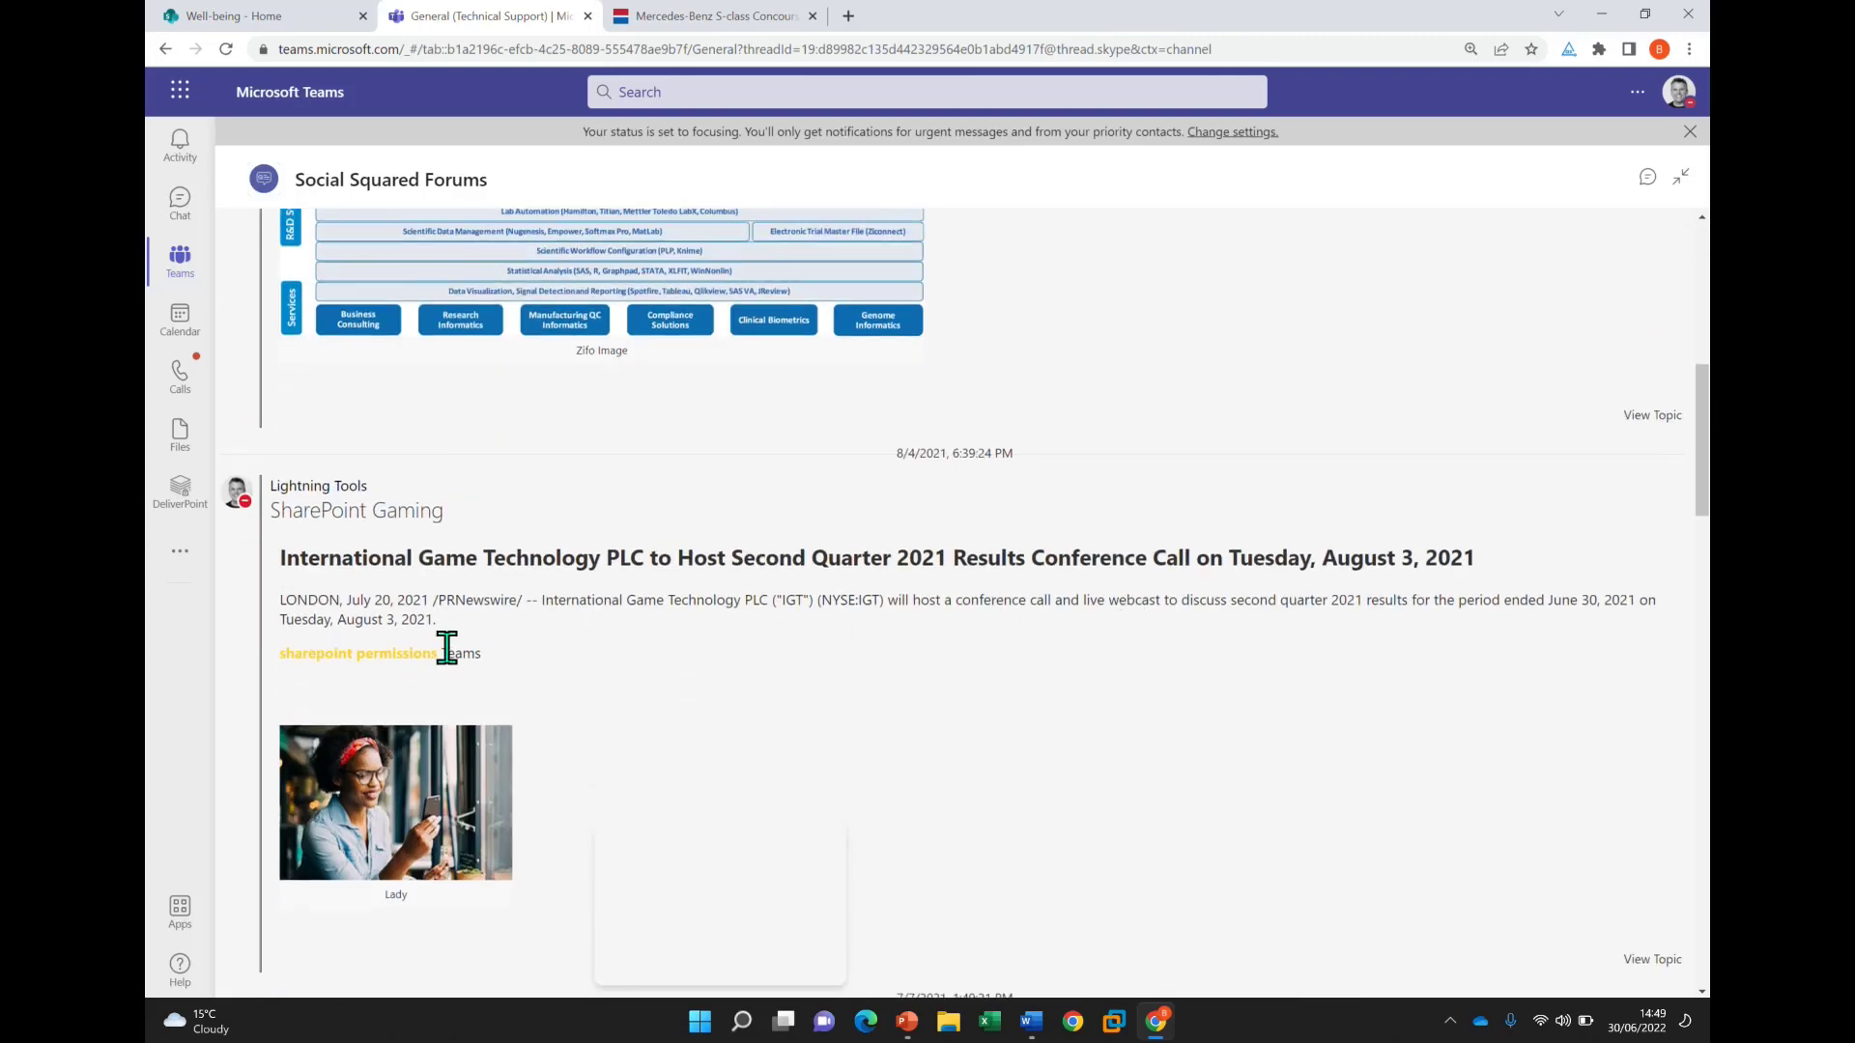
{"action": "scroll", "coordinate": [446, 648], "scroll_direction": "up", "scroll_amount": 10}
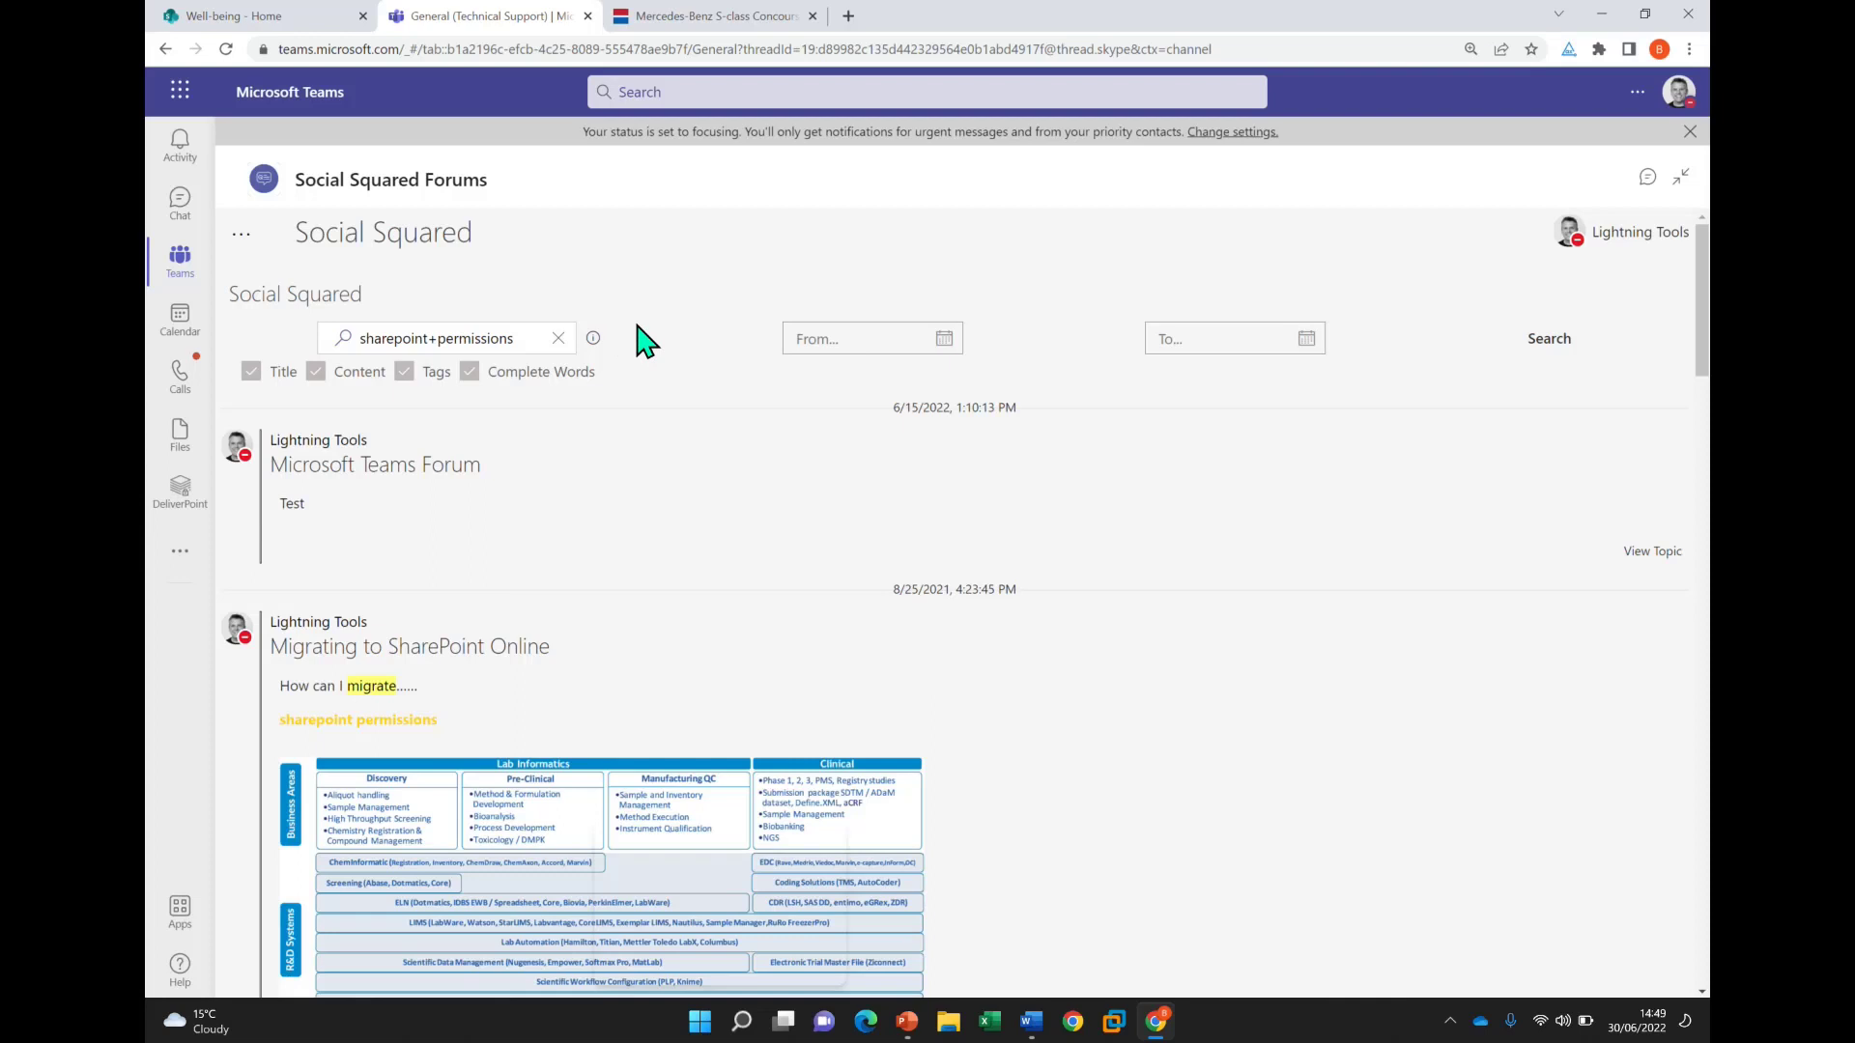
Leave the search results and expanded view, and show the Social Squared forums of the Microsoft Planner Team channel
{"action": "left_click", "coordinate": [259, 299]}
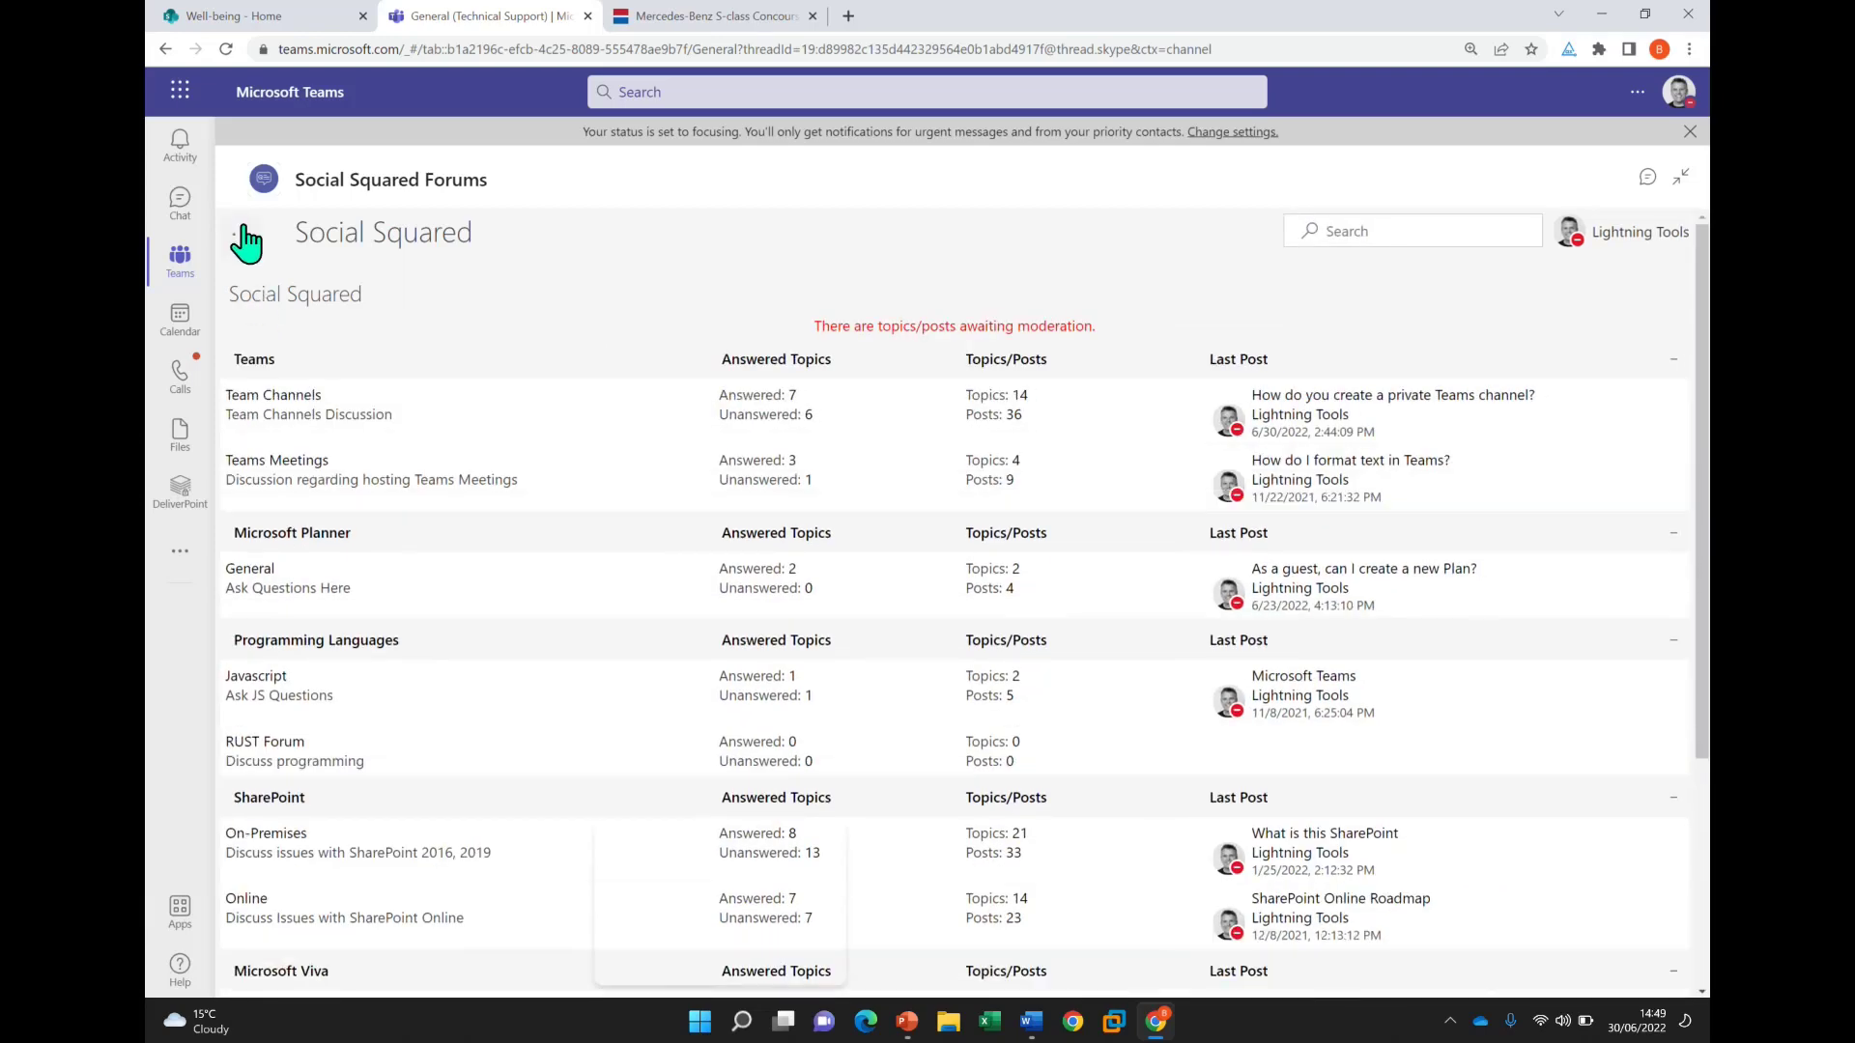
{"action": "left_click", "coordinate": [1682, 177]}
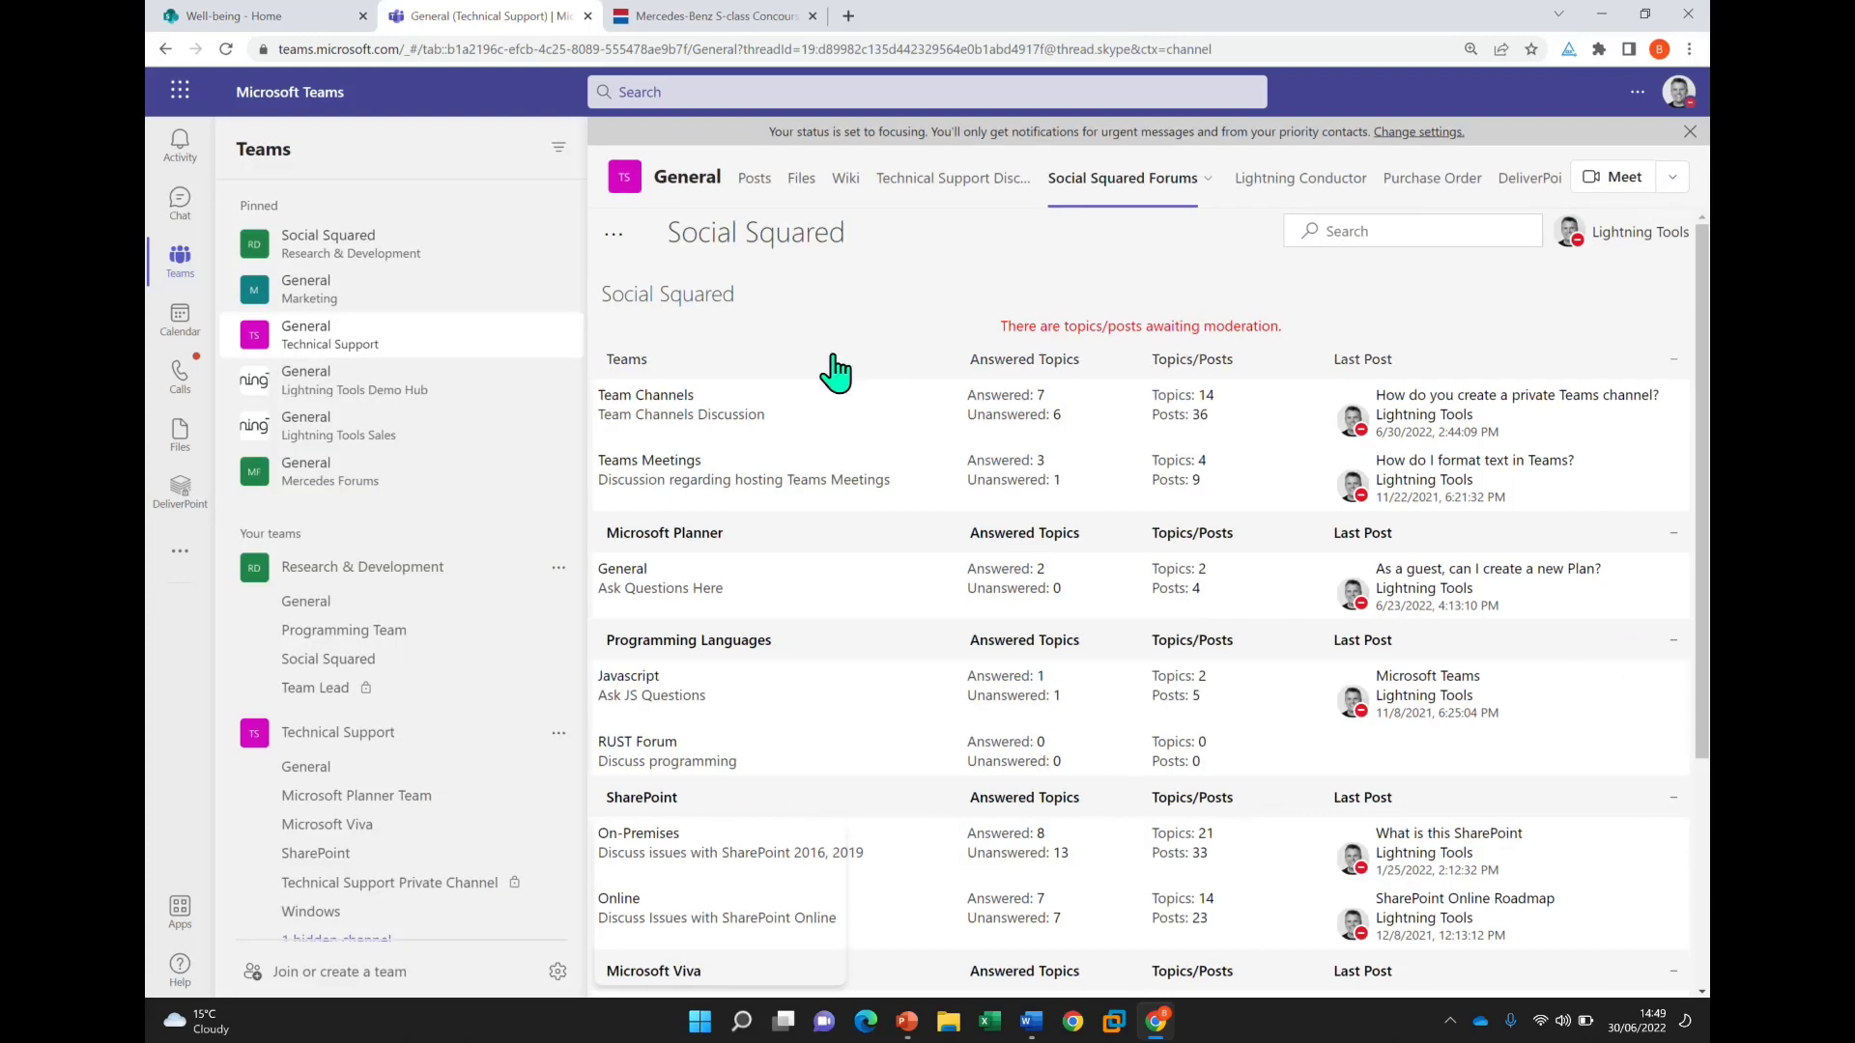
{"action": "left_click", "coordinate": [399, 802]}
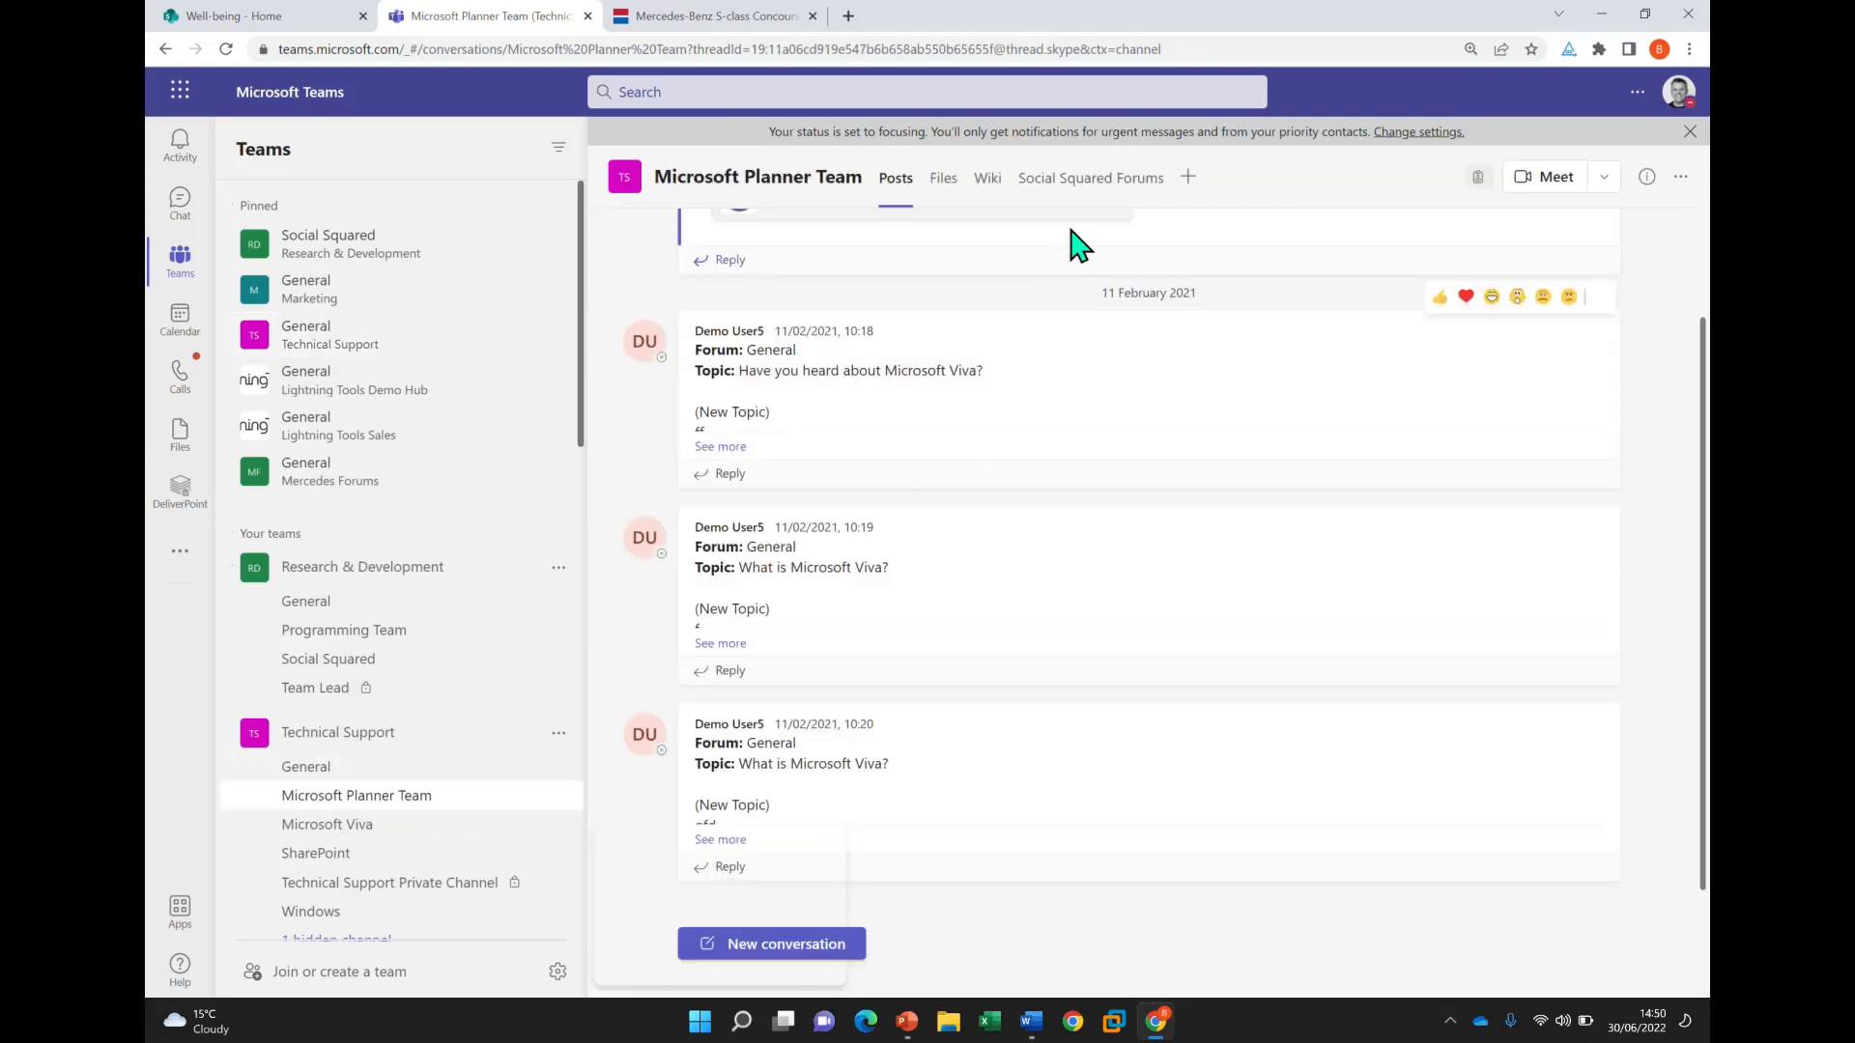
{"action": "left_click", "coordinate": [1097, 184]}
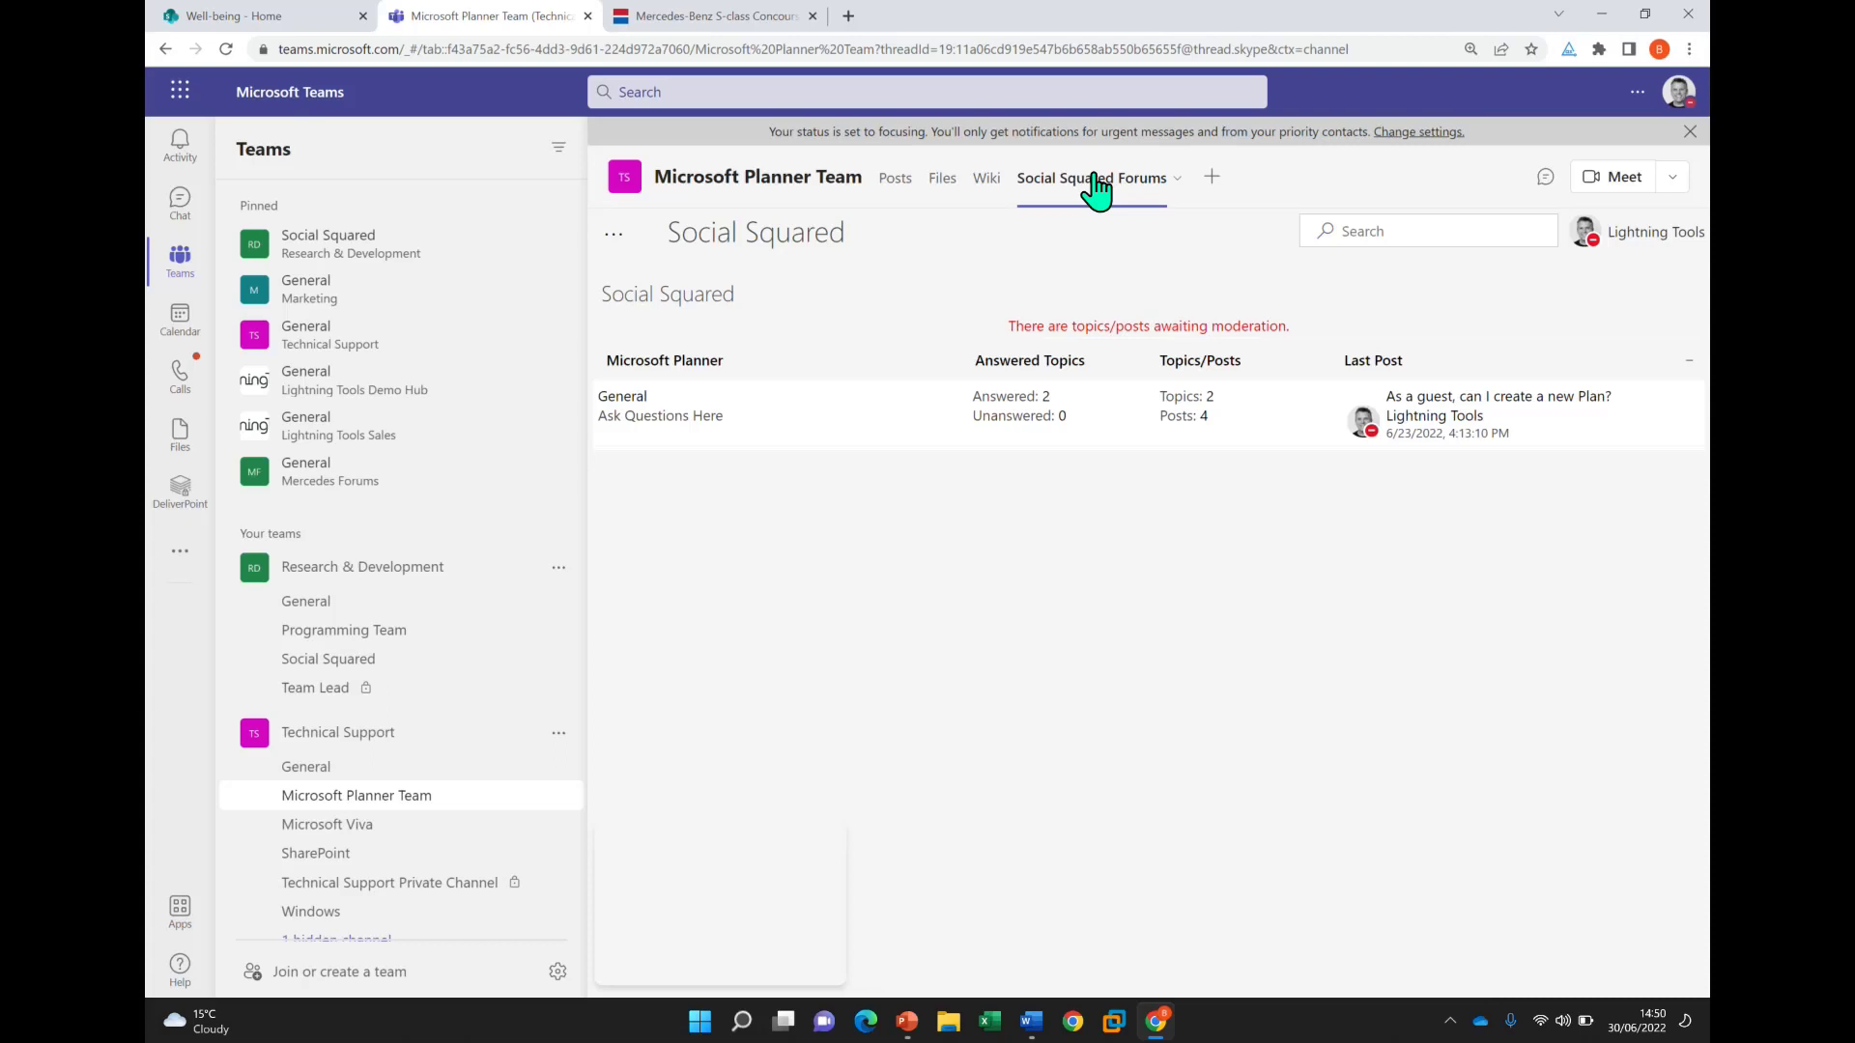
Open the Social Squared Forums configuration for the Microsoft Planner Team channel and view the selectable forum groups
{"action": "left_click", "coordinate": [1176, 179]}
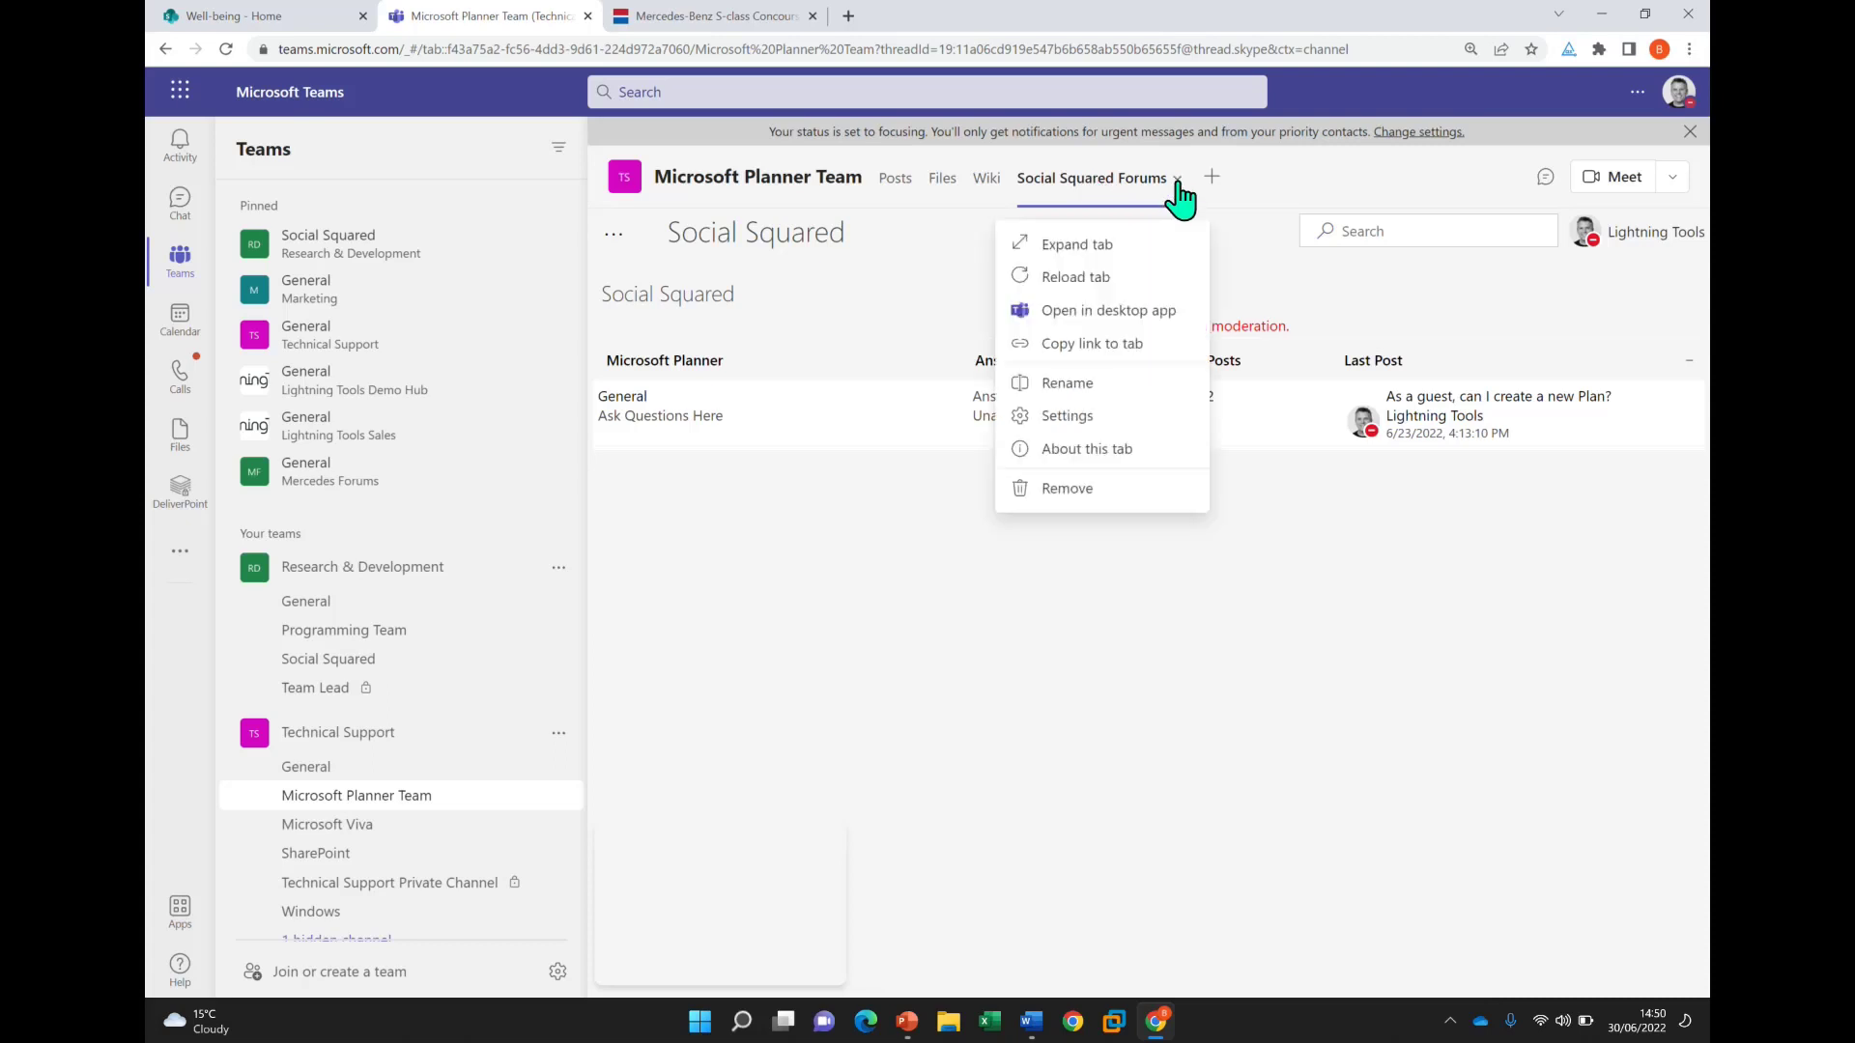
{"action": "left_click", "coordinate": [1108, 417]}
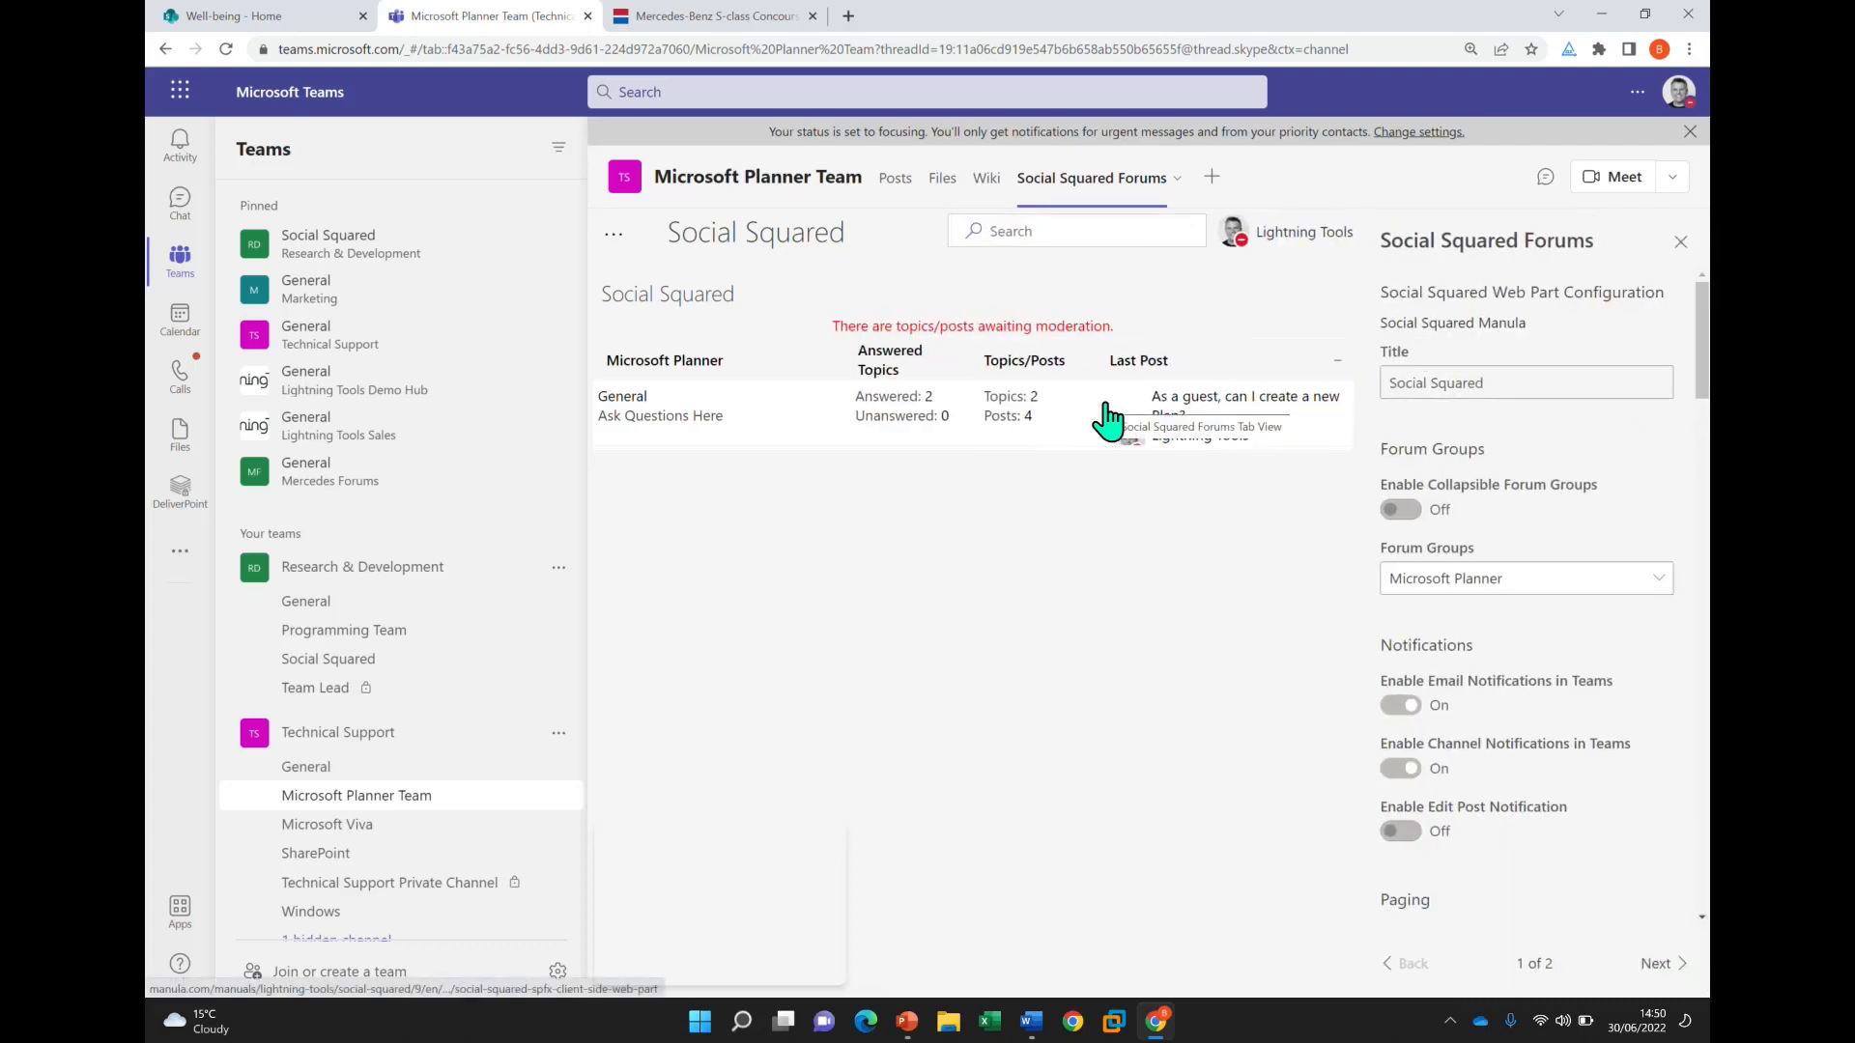
{"action": "left_click", "coordinate": [1546, 583]}
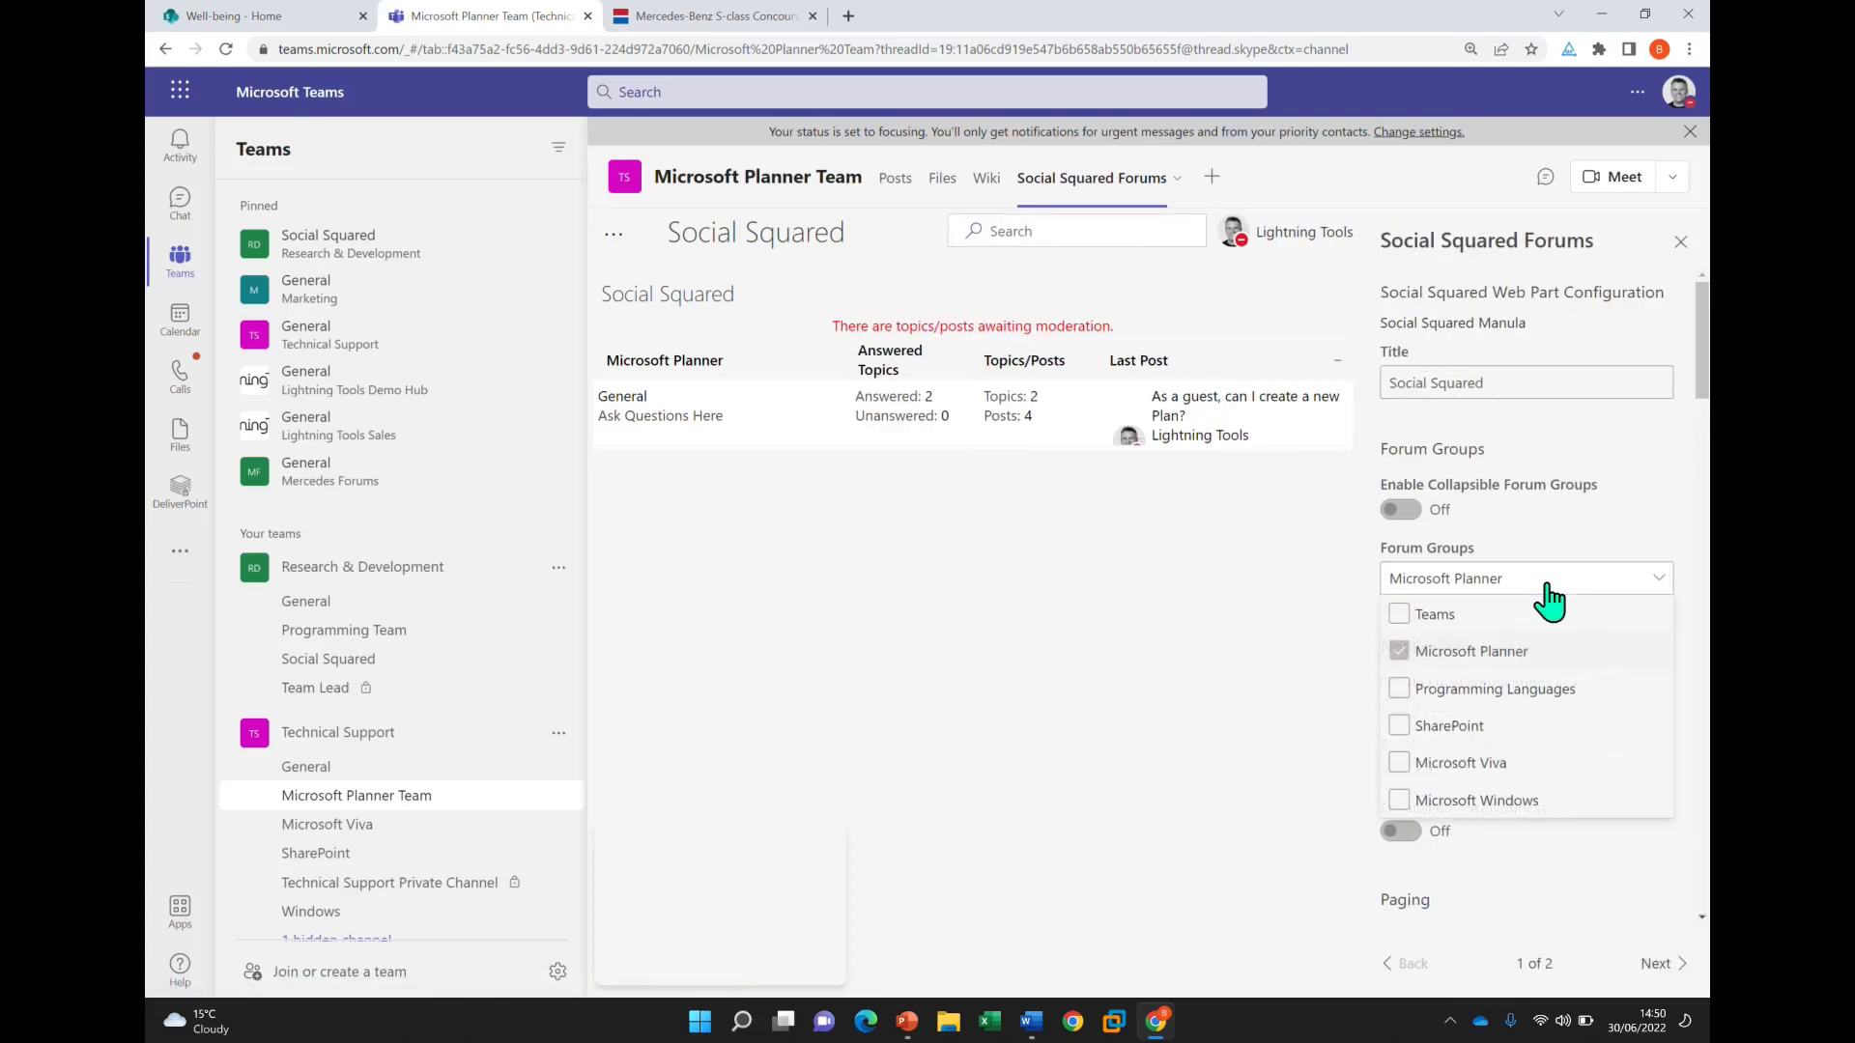
{"action": "left_click", "coordinate": [1429, 742]}
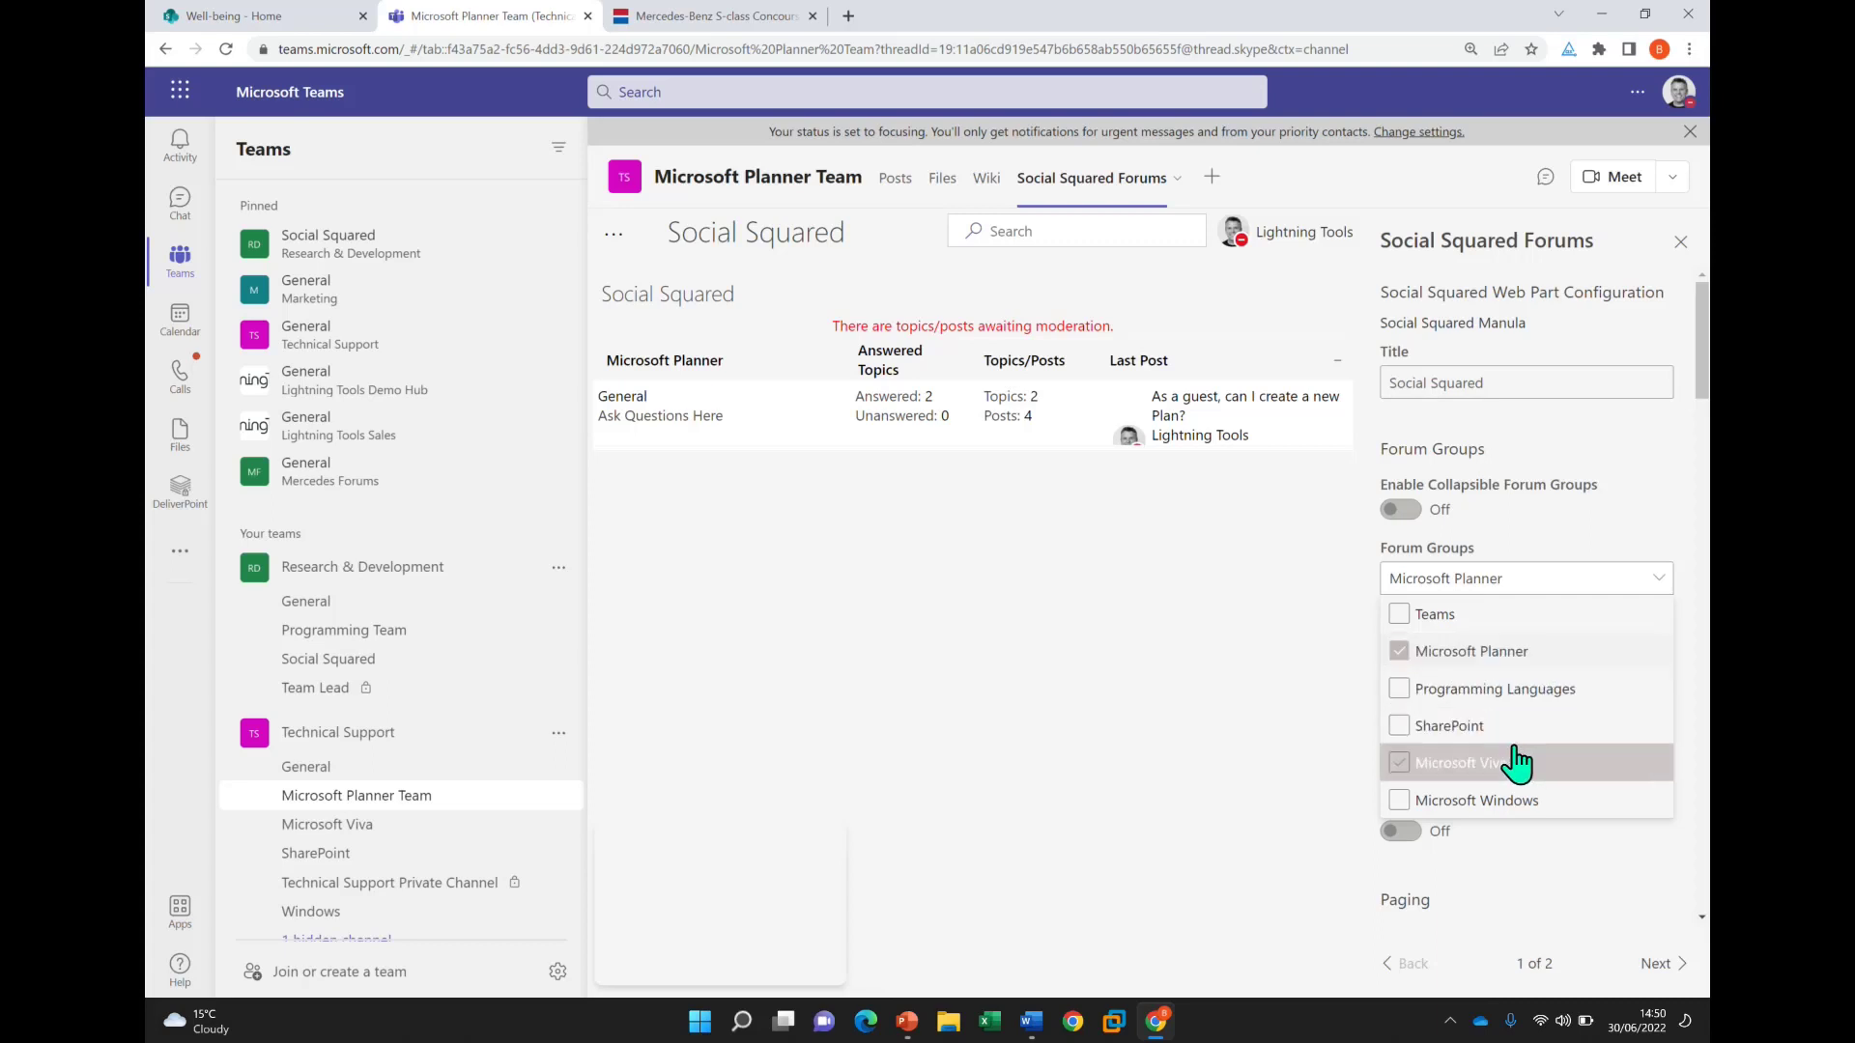
{"action": "left_click", "coordinate": [1400, 725]}
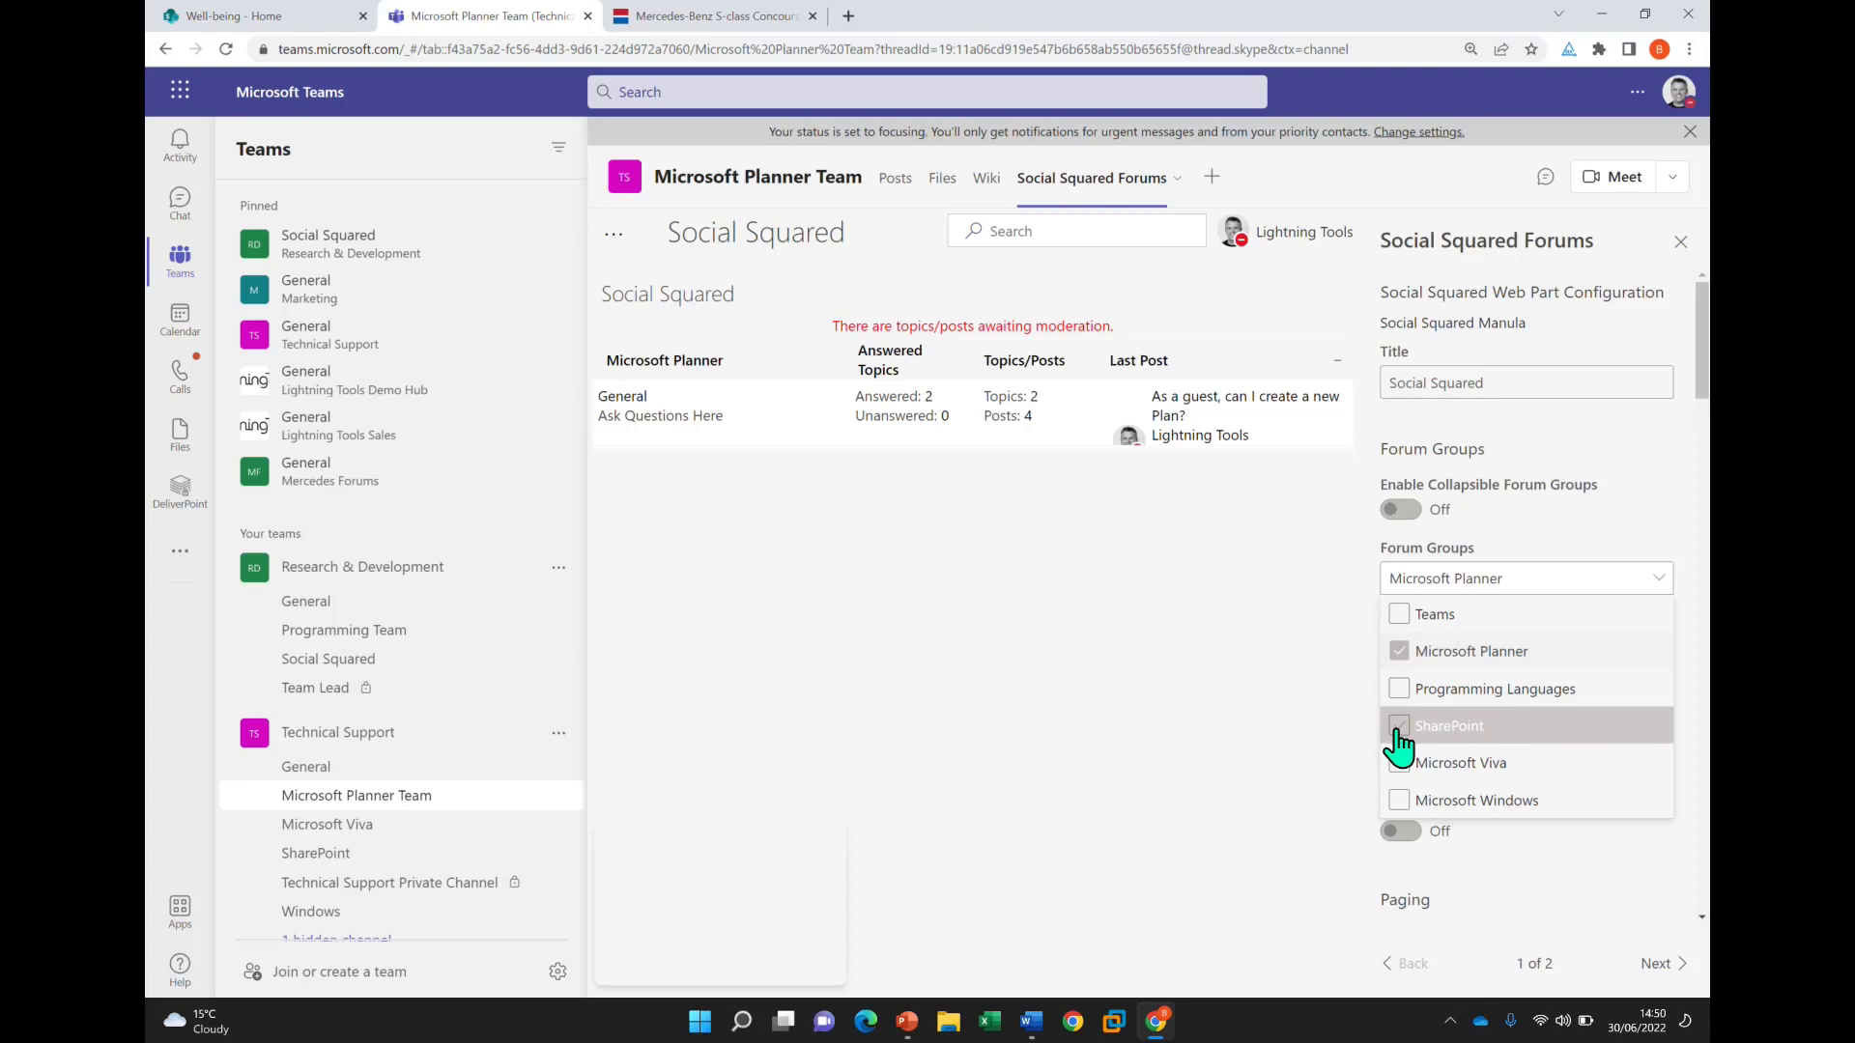
{"action": "left_click", "coordinate": [1403, 732]}
{"action": "left_click", "coordinate": [1554, 619]}
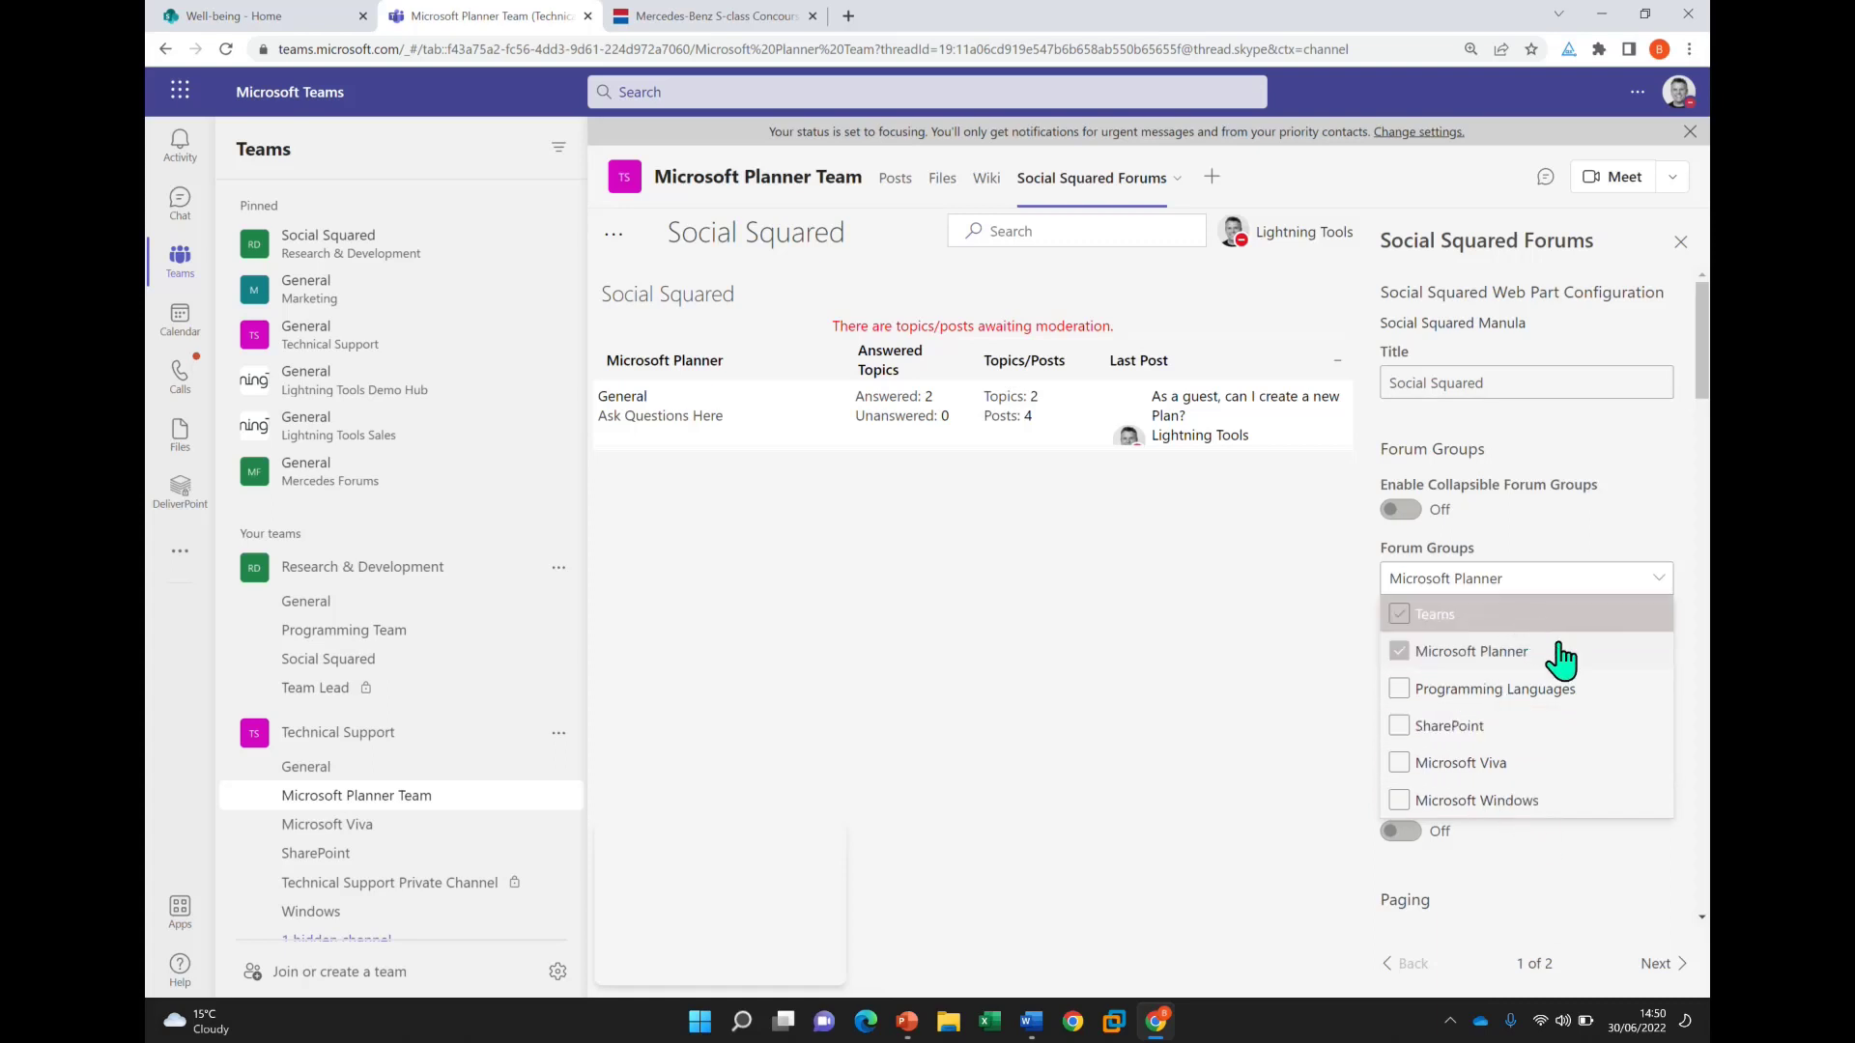
{"action": "left_click", "coordinate": [1576, 883]}
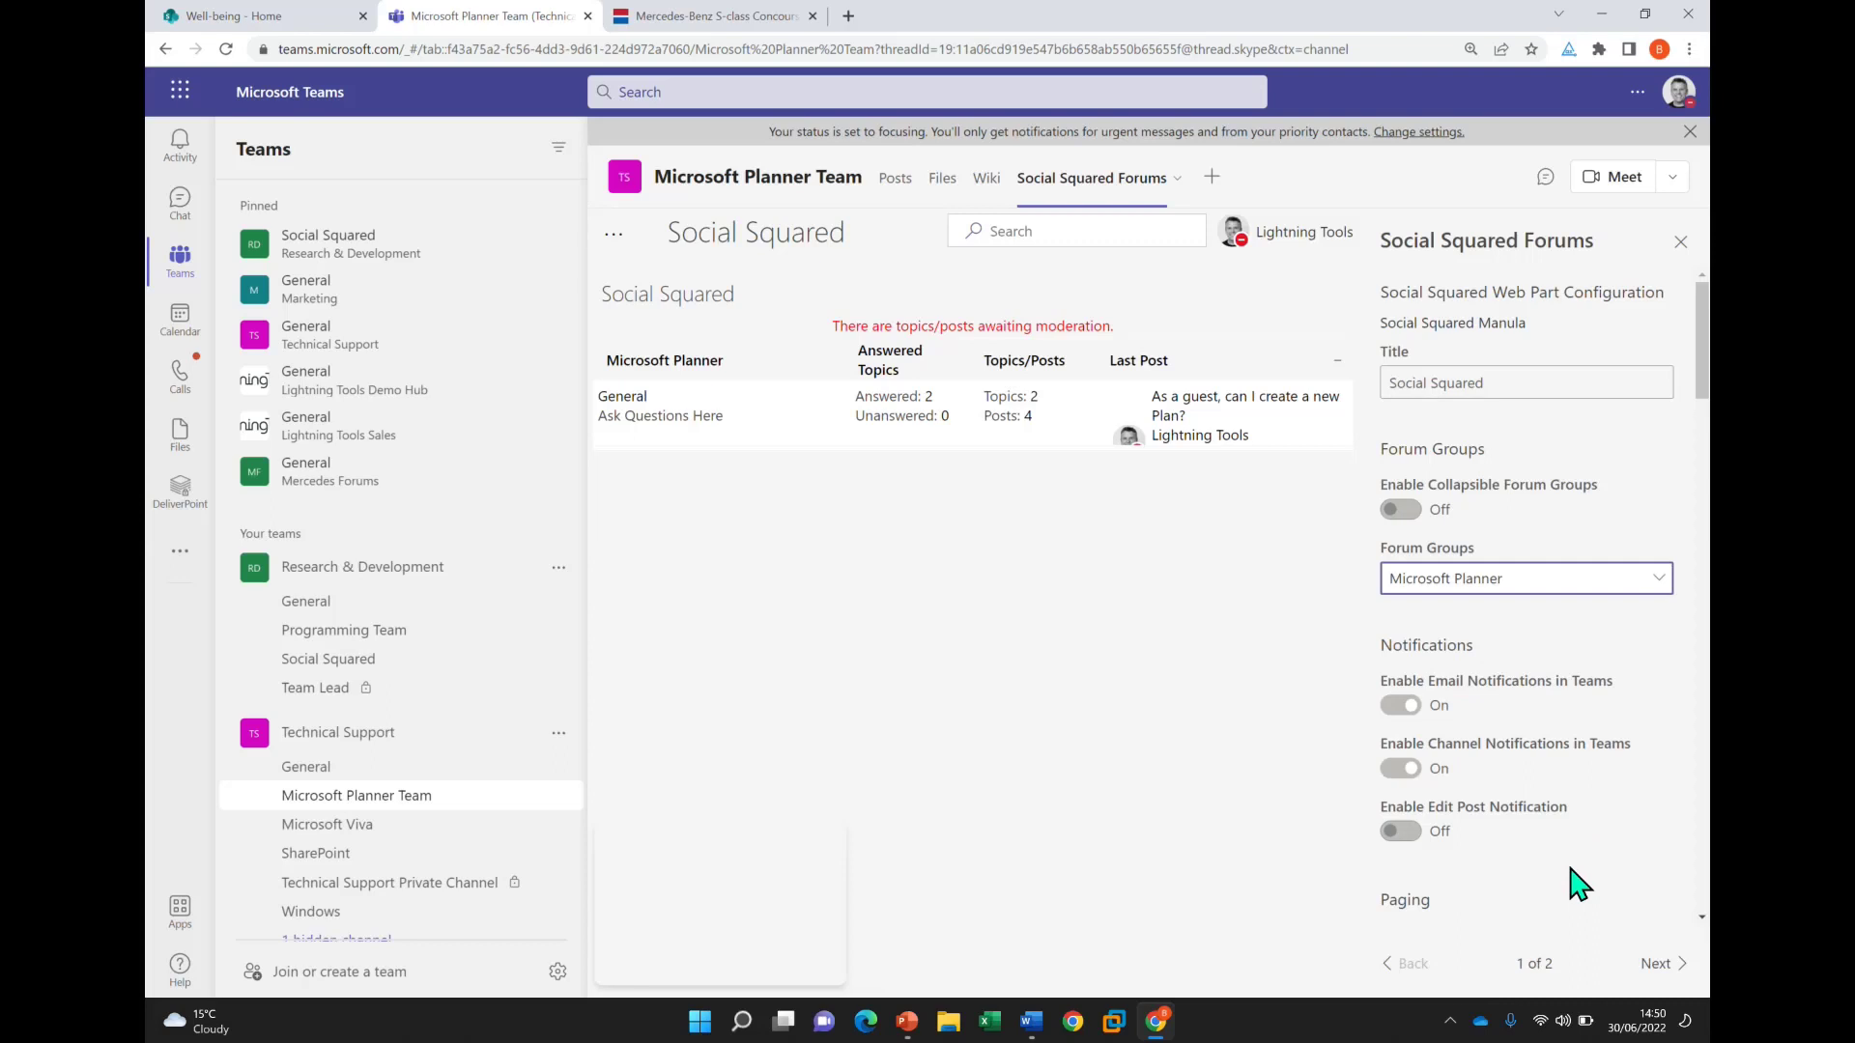
Review the configuration options for notifications, paging, emojis, tagging, file attachments, badges and voting
{"action": "scroll", "coordinate": [1577, 884], "scroll_direction": "down", "scroll_amount": 5}
{"action": "scroll", "coordinate": [1578, 884], "scroll_direction": "up", "scroll_amount": 2}
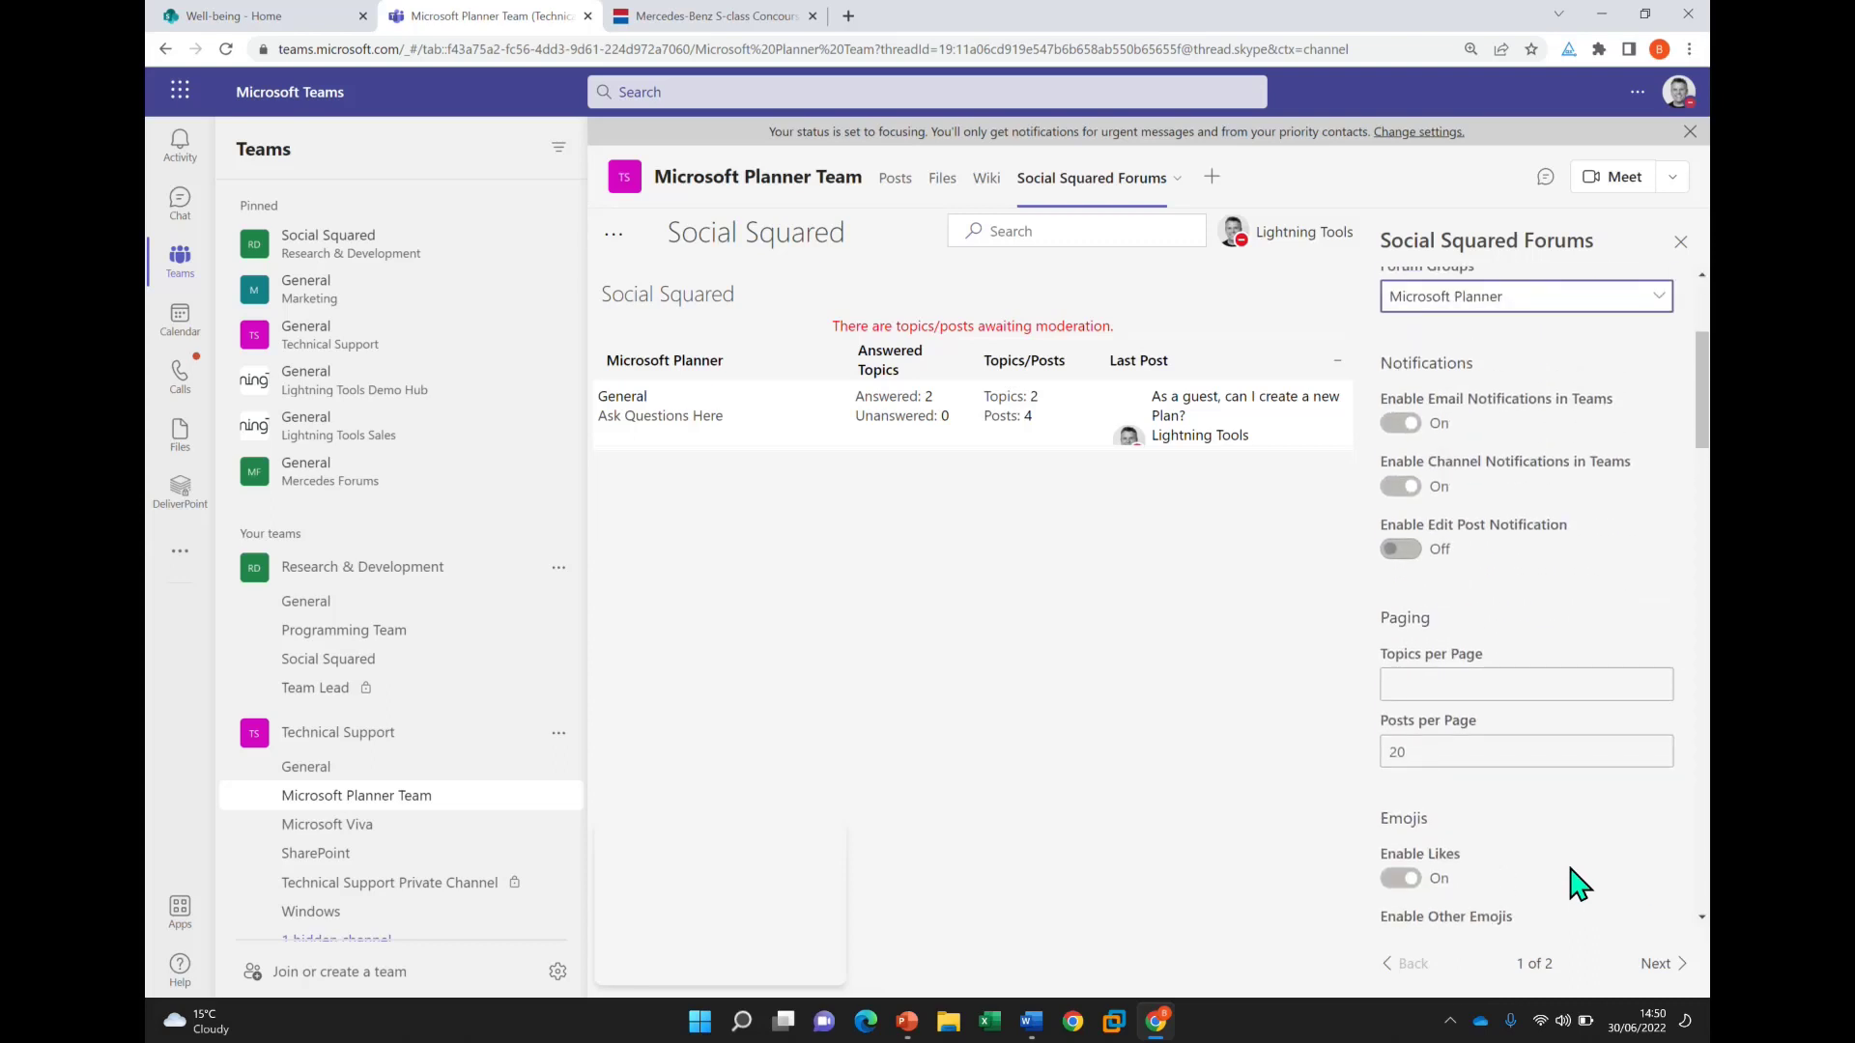
{"action": "scroll", "coordinate": [1578, 884], "scroll_direction": "down", "scroll_amount": 5}
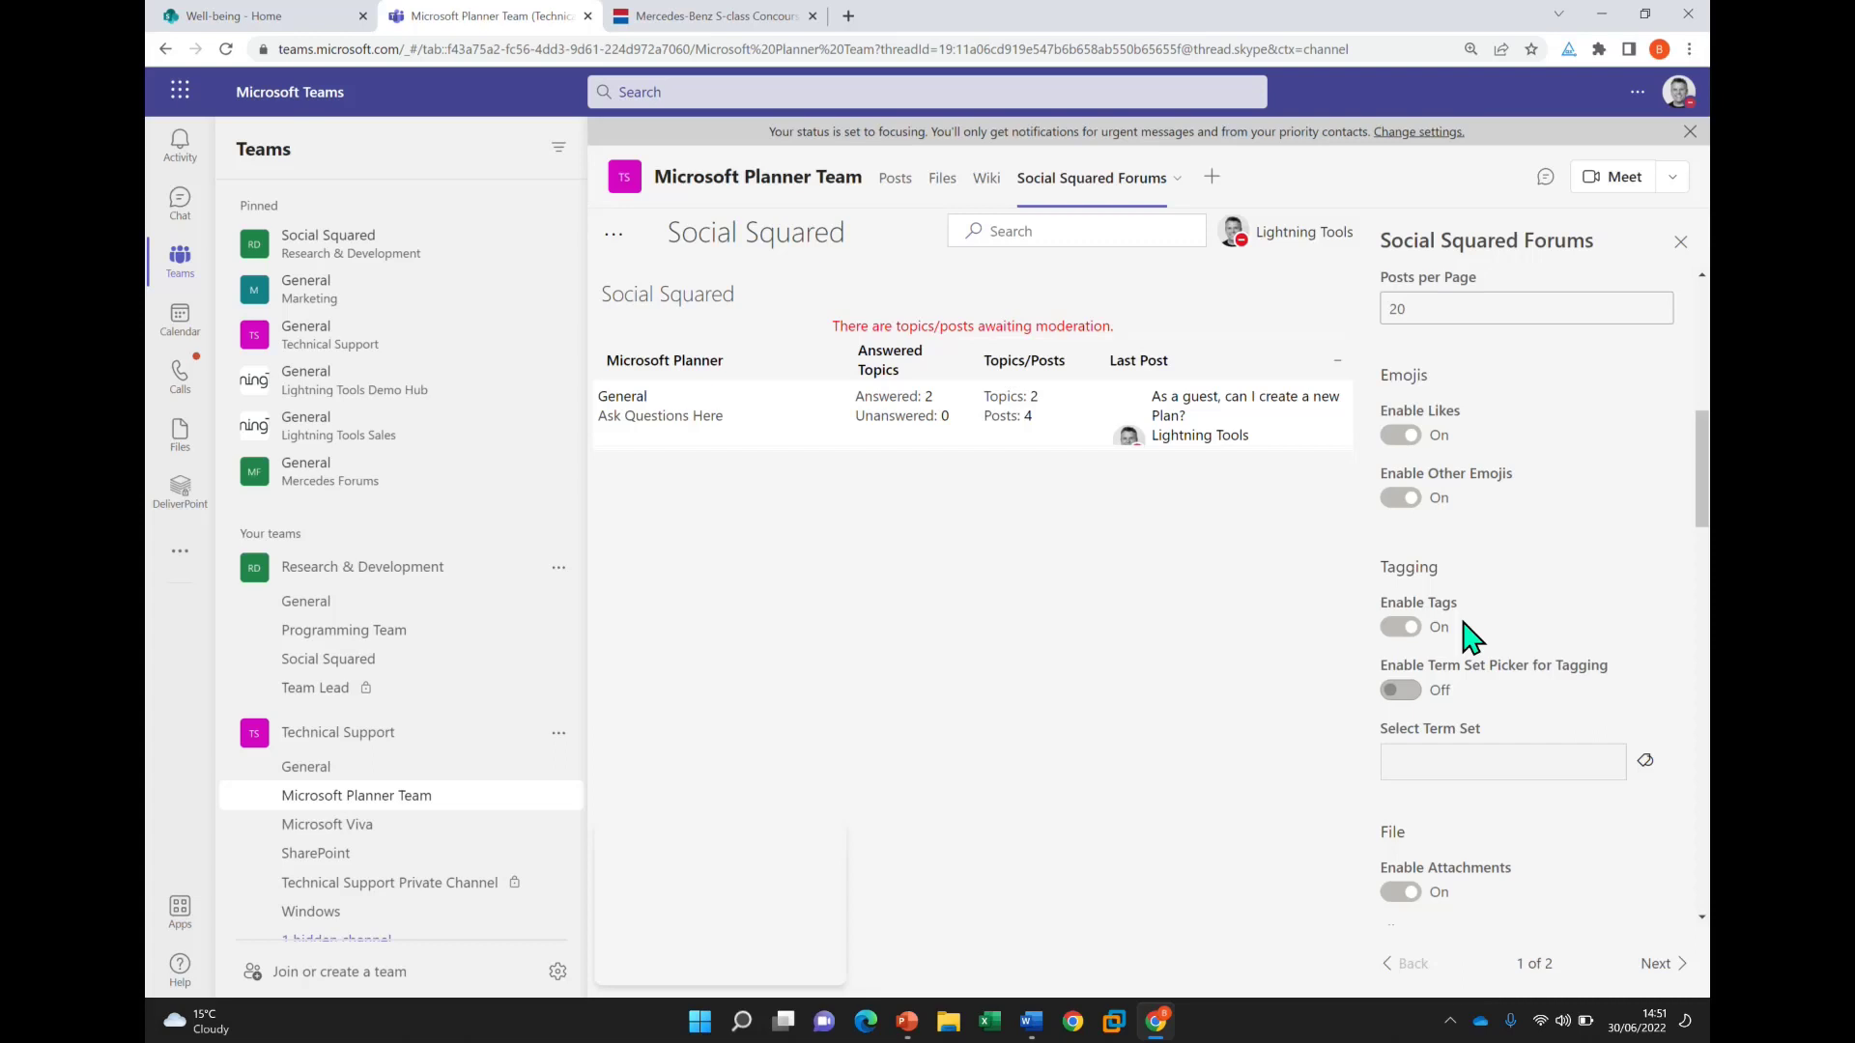
{"action": "scroll", "coordinate": [1470, 638], "scroll_direction": "down", "scroll_amount": 5}
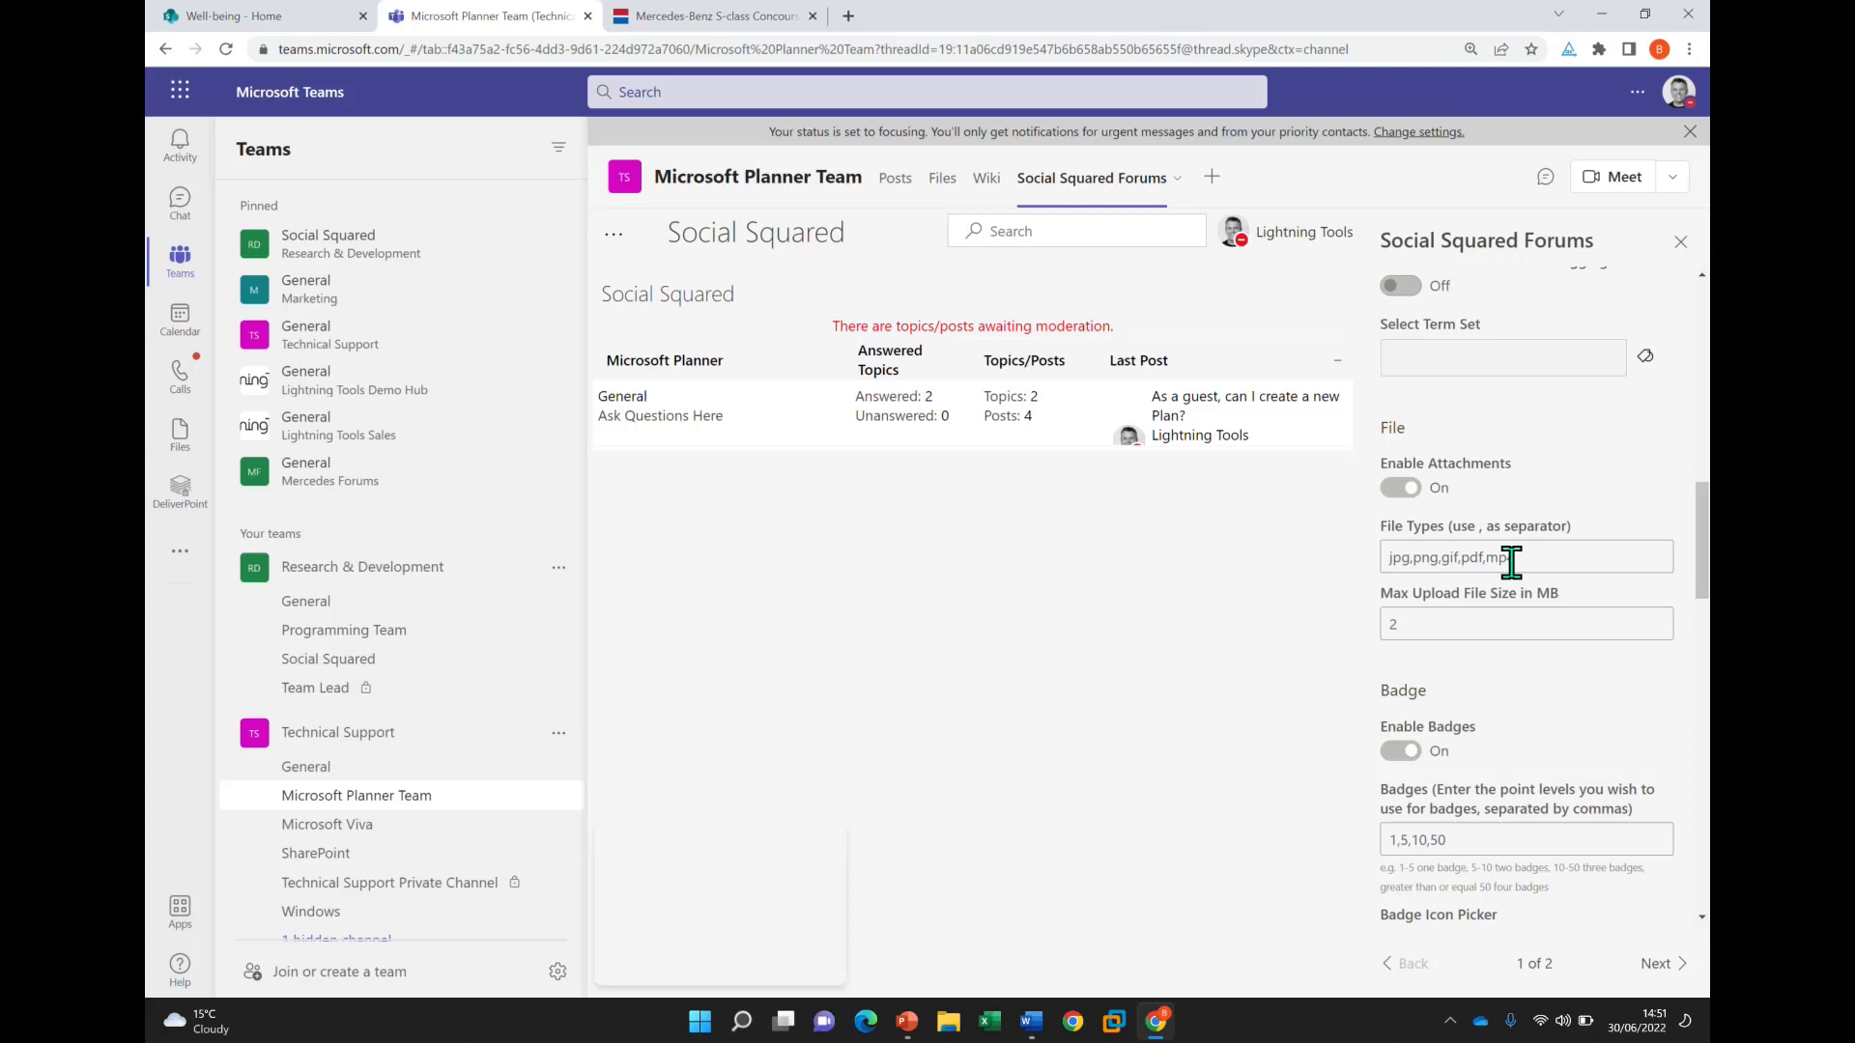
{"action": "scroll", "coordinate": [1512, 562], "scroll_direction": "down", "scroll_amount": 2}
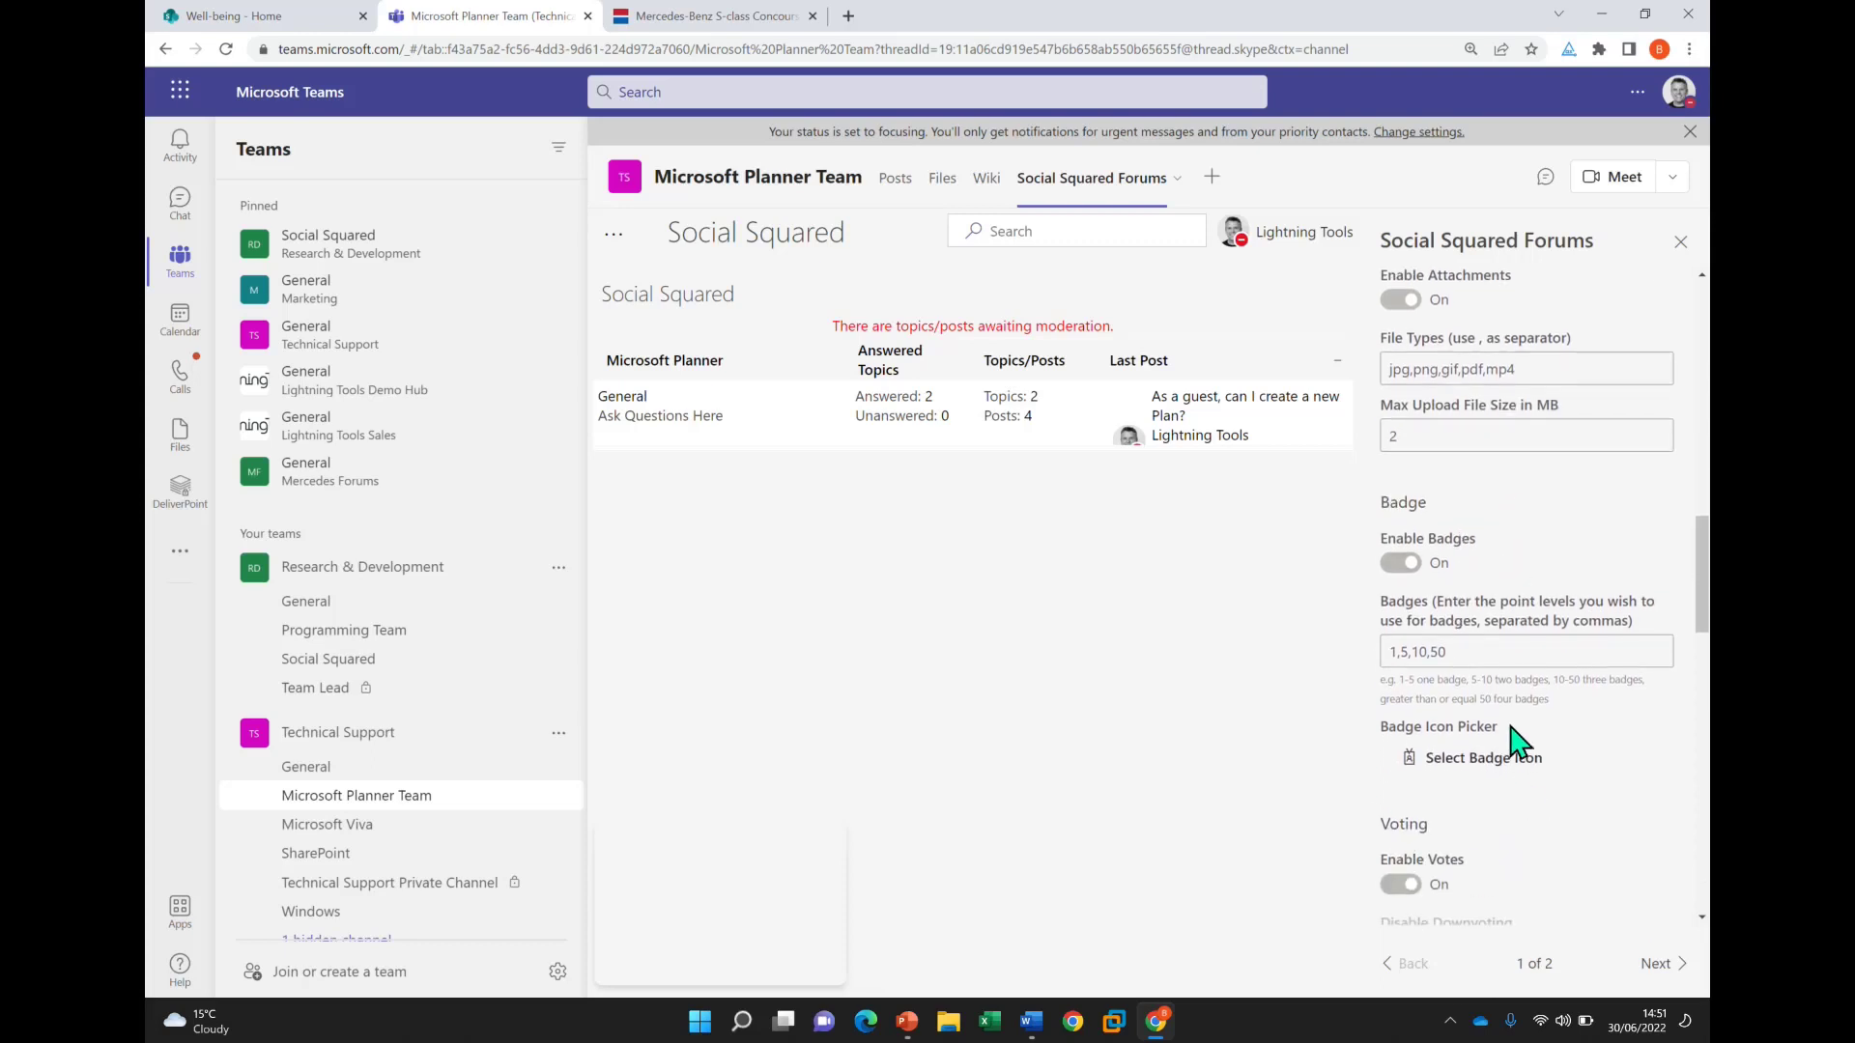
View the Microsoft Teams Forum topic under Team Channels in Technical Support's General channel, and return to the forum overview
{"action": "left_click", "coordinate": [399, 773]}
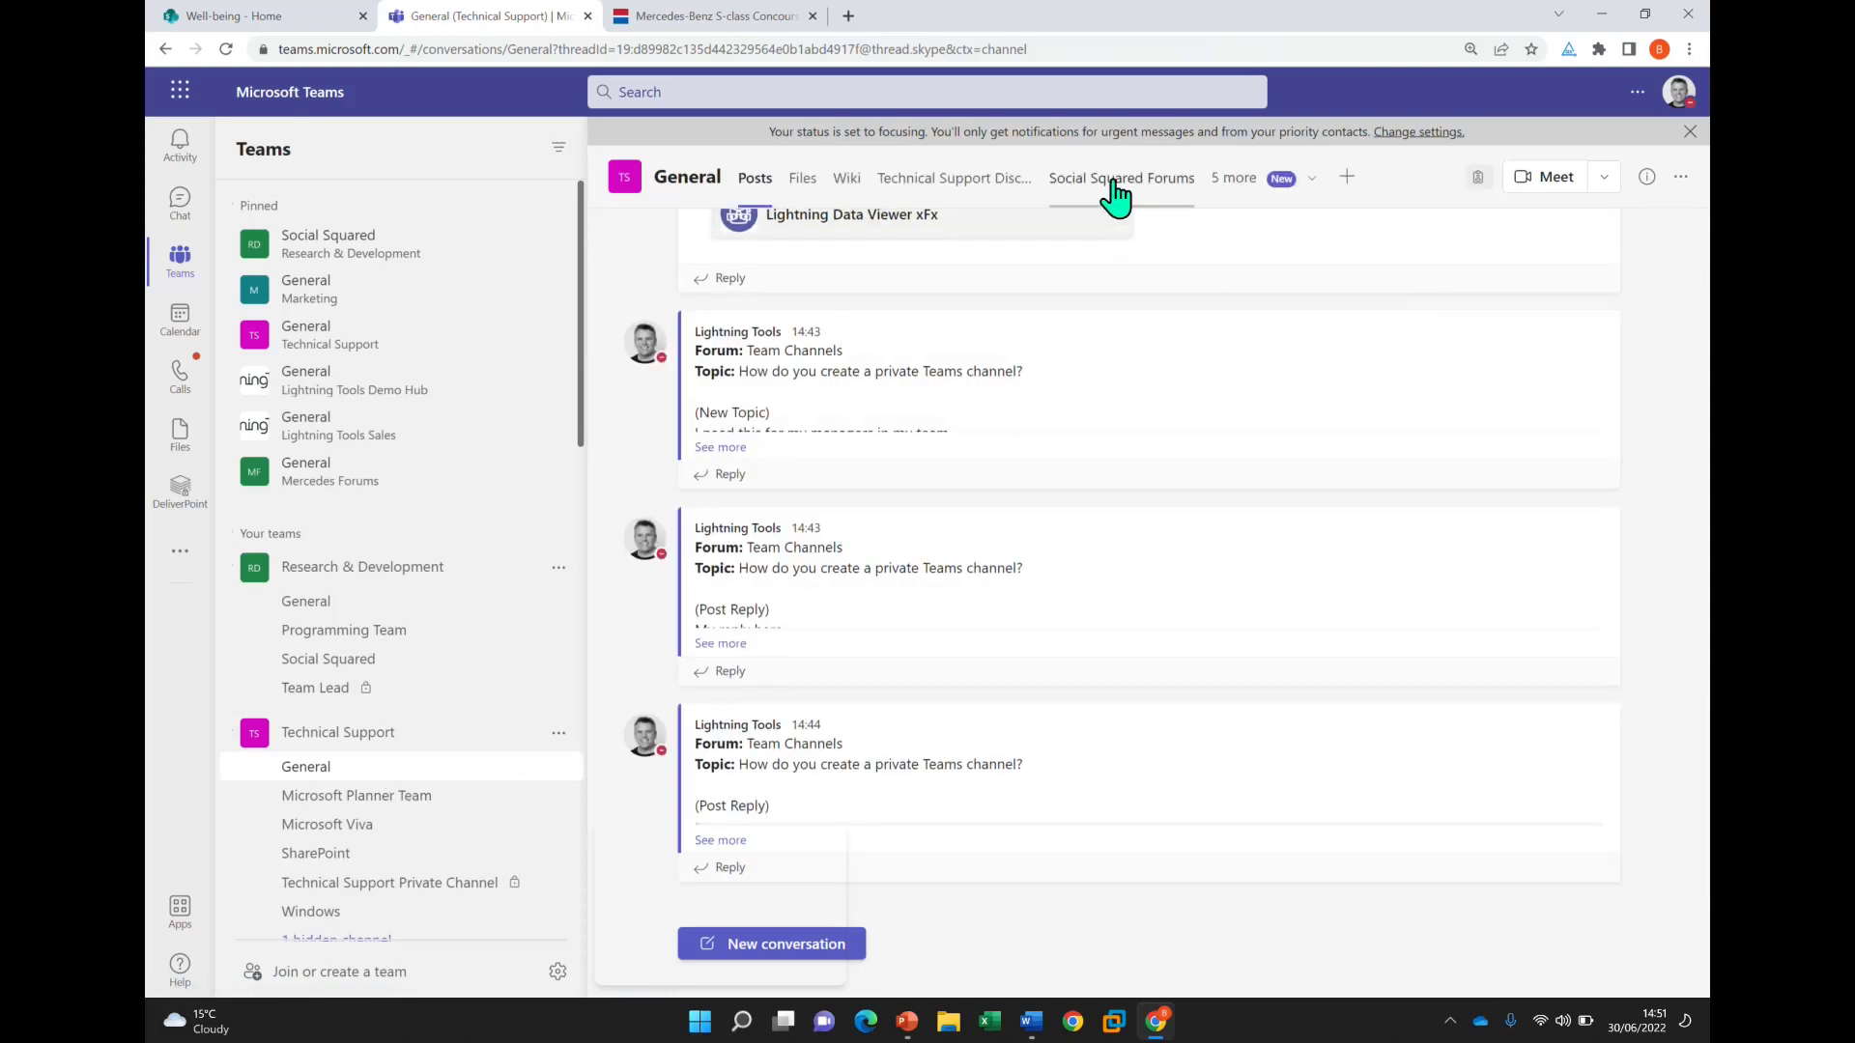
{"action": "left_click", "coordinate": [1116, 197]}
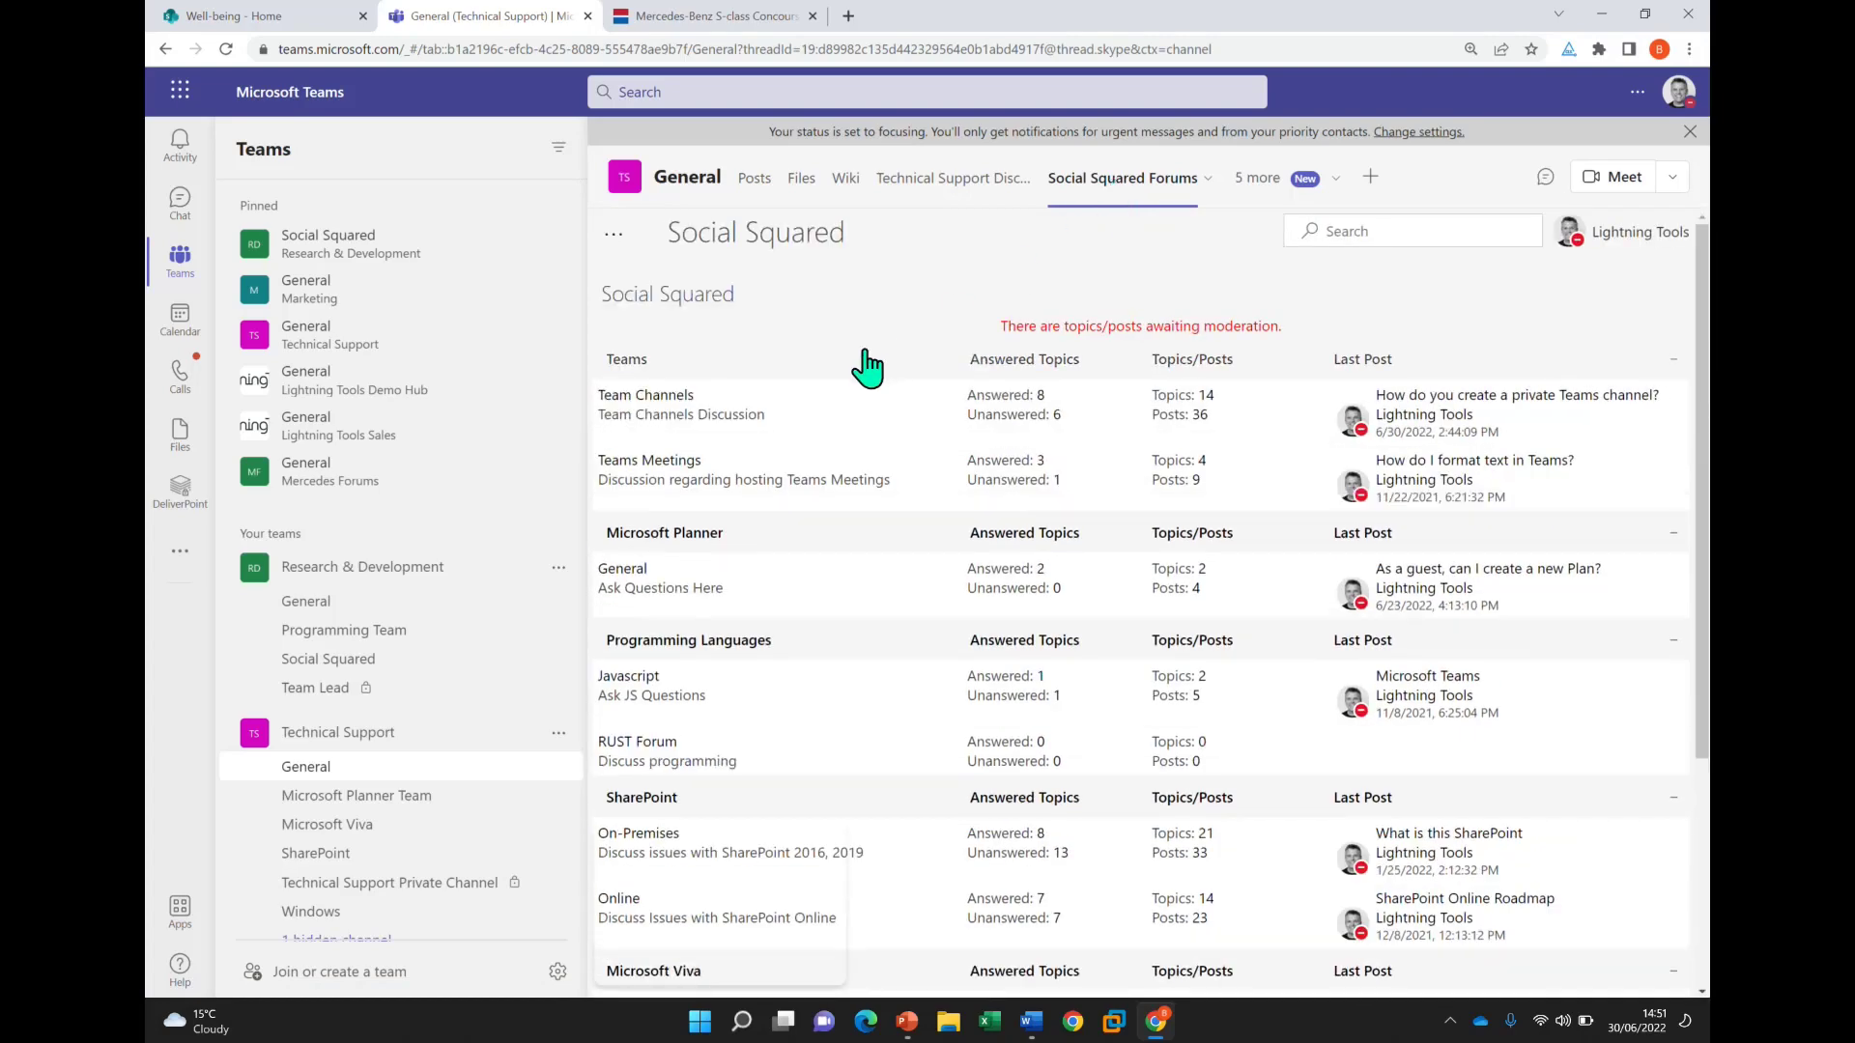
{"action": "left_click", "coordinate": [679, 400]}
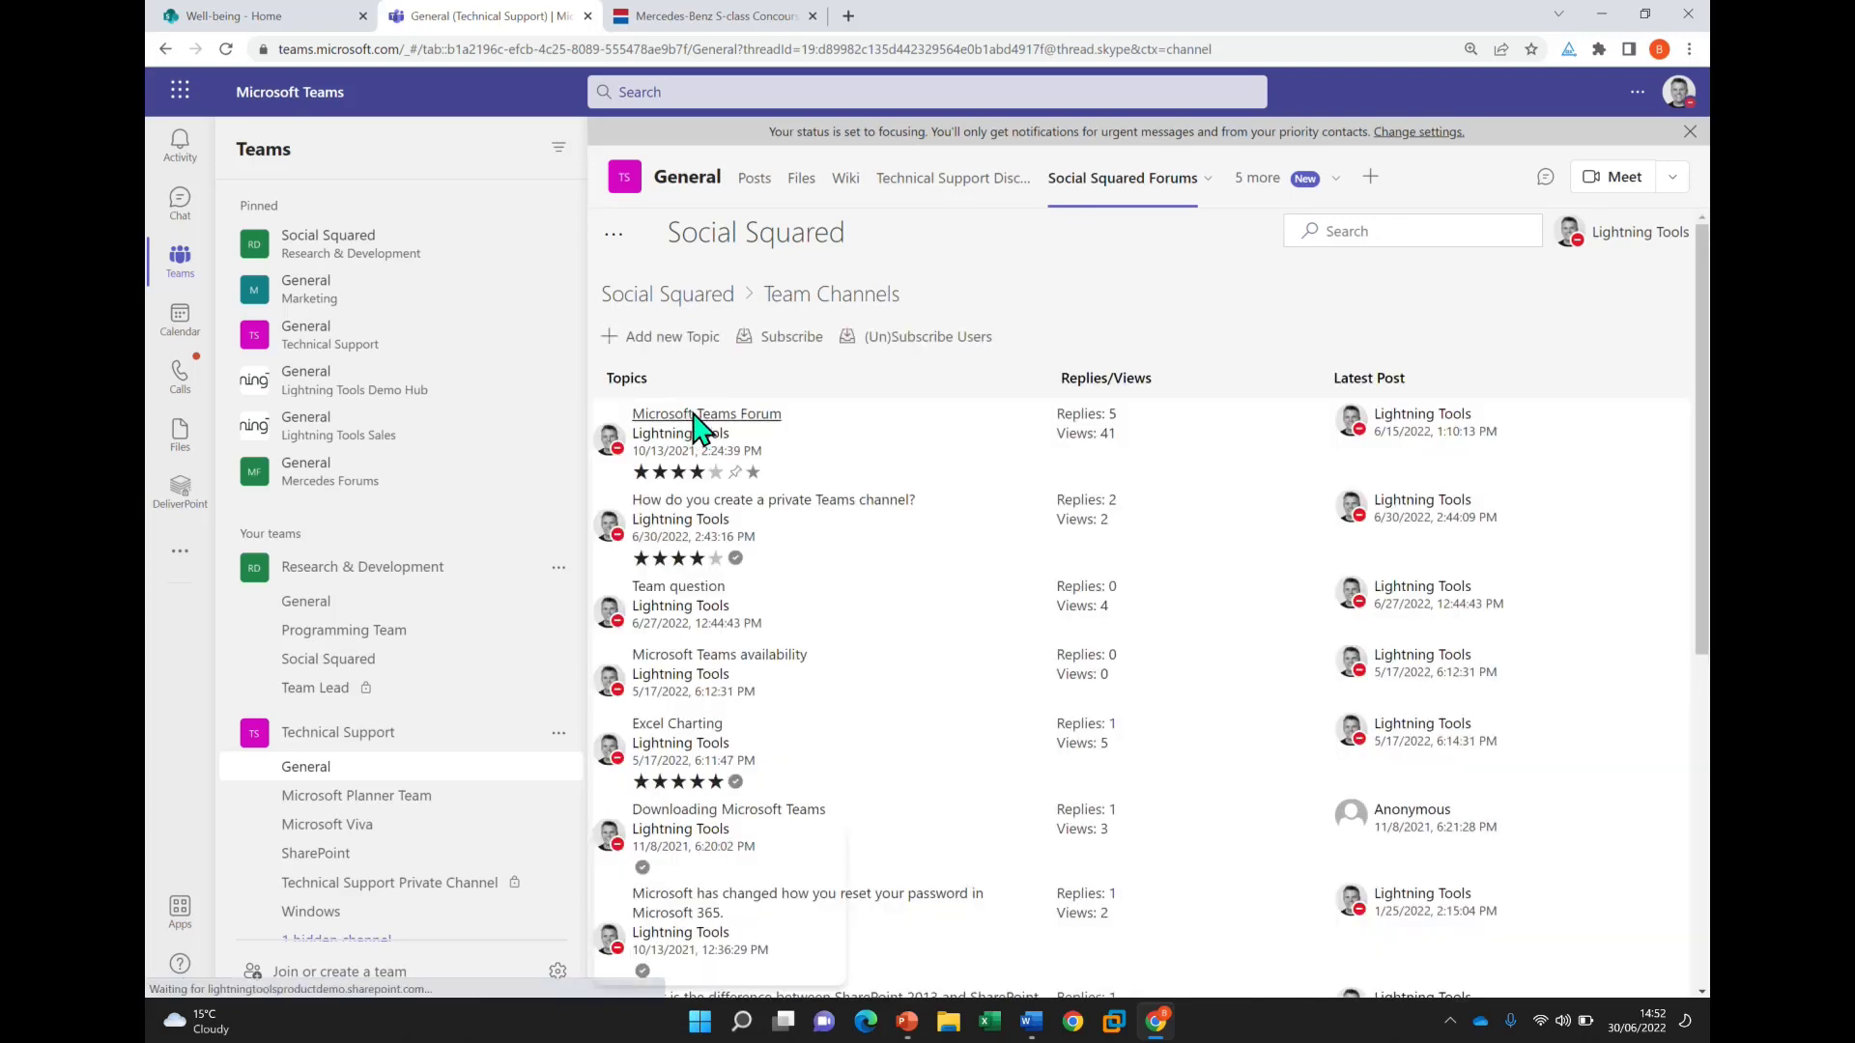
{"action": "left_click", "coordinate": [697, 417]}
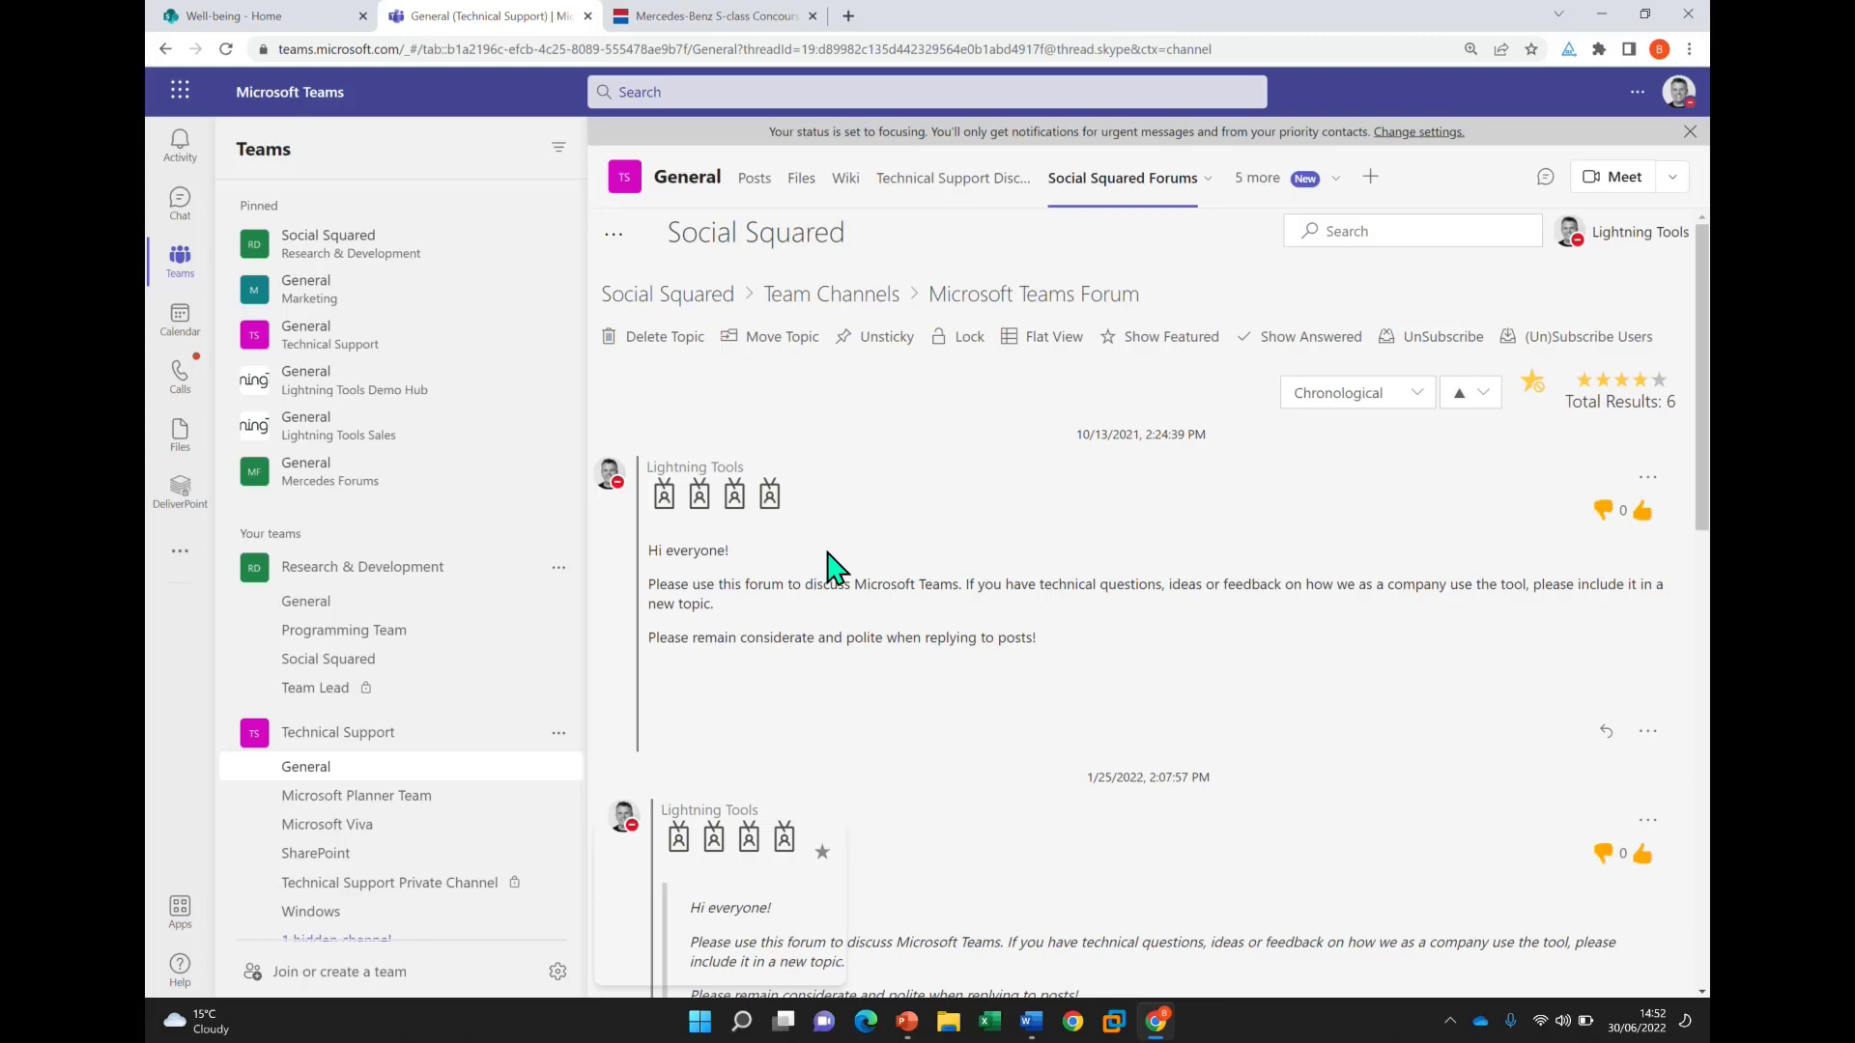
{"action": "left_click", "coordinate": [713, 304]}
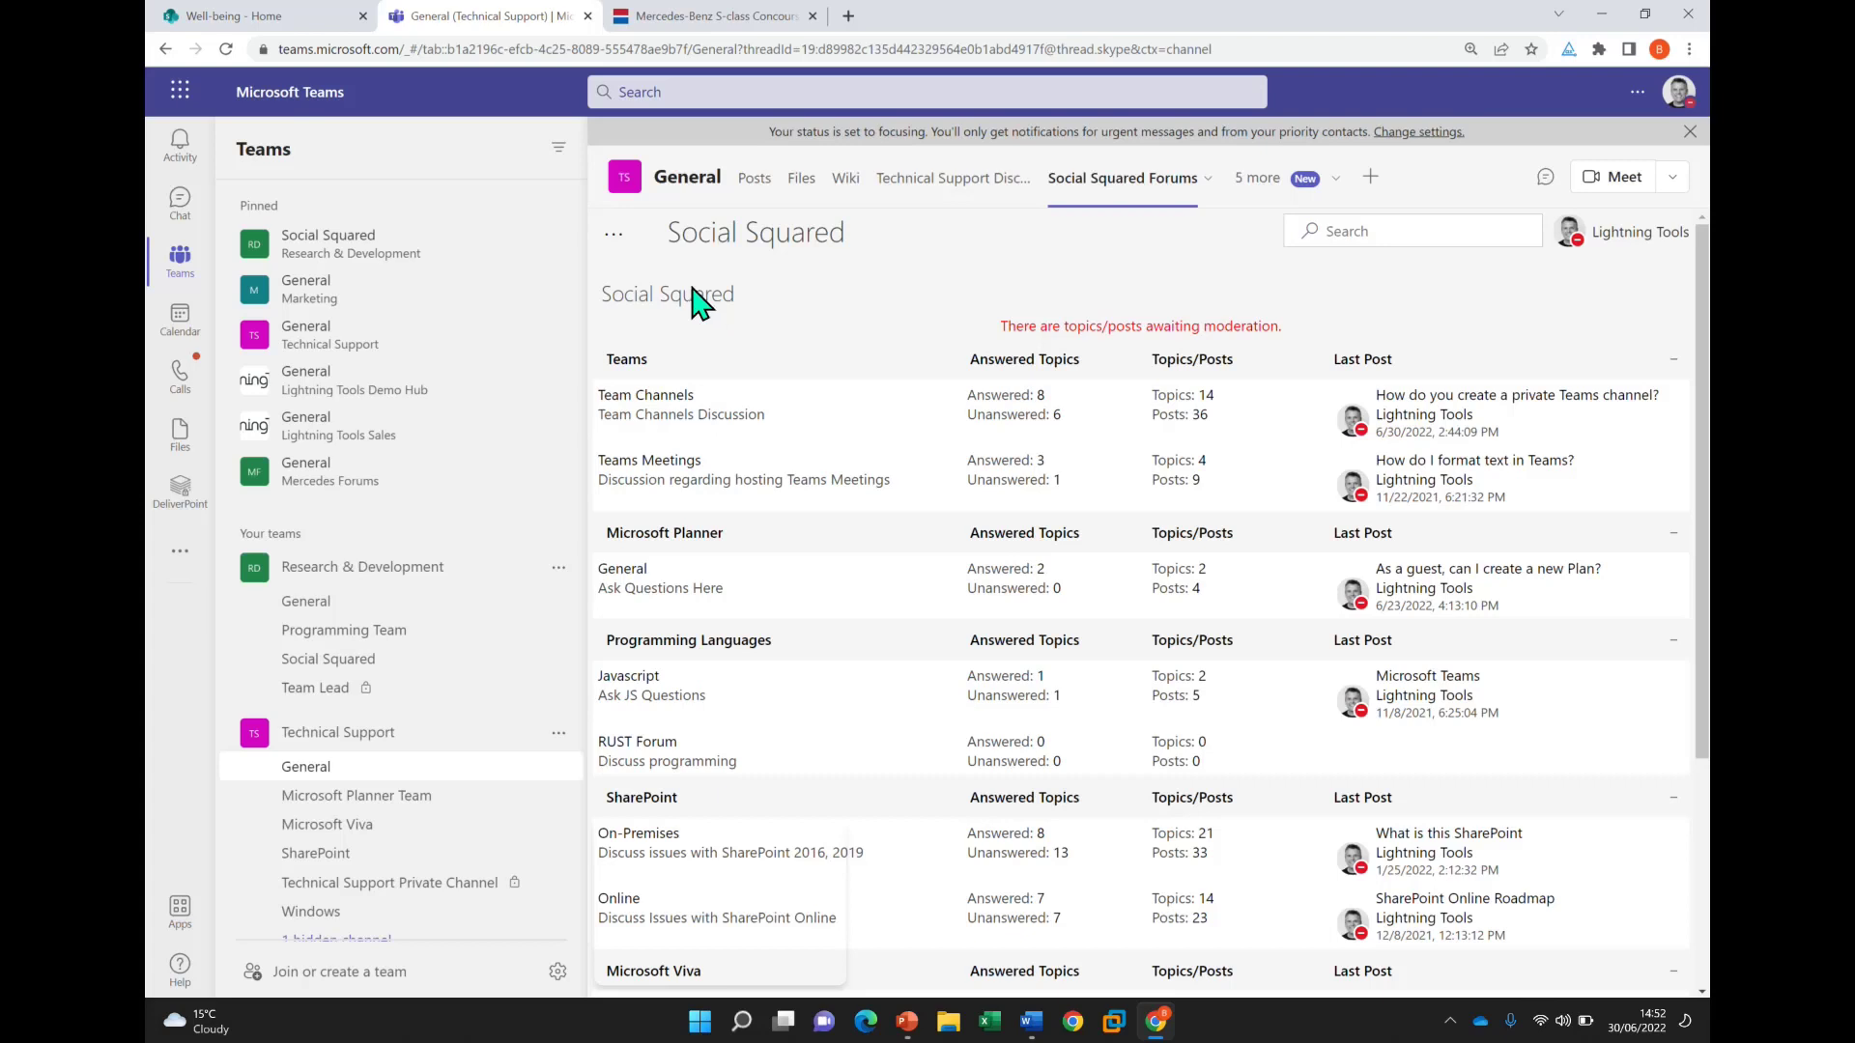
Open the forum settings of the Social Squared forums in the General channel of the Mercedes Forums team
{"action": "left_click", "coordinate": [398, 478]}
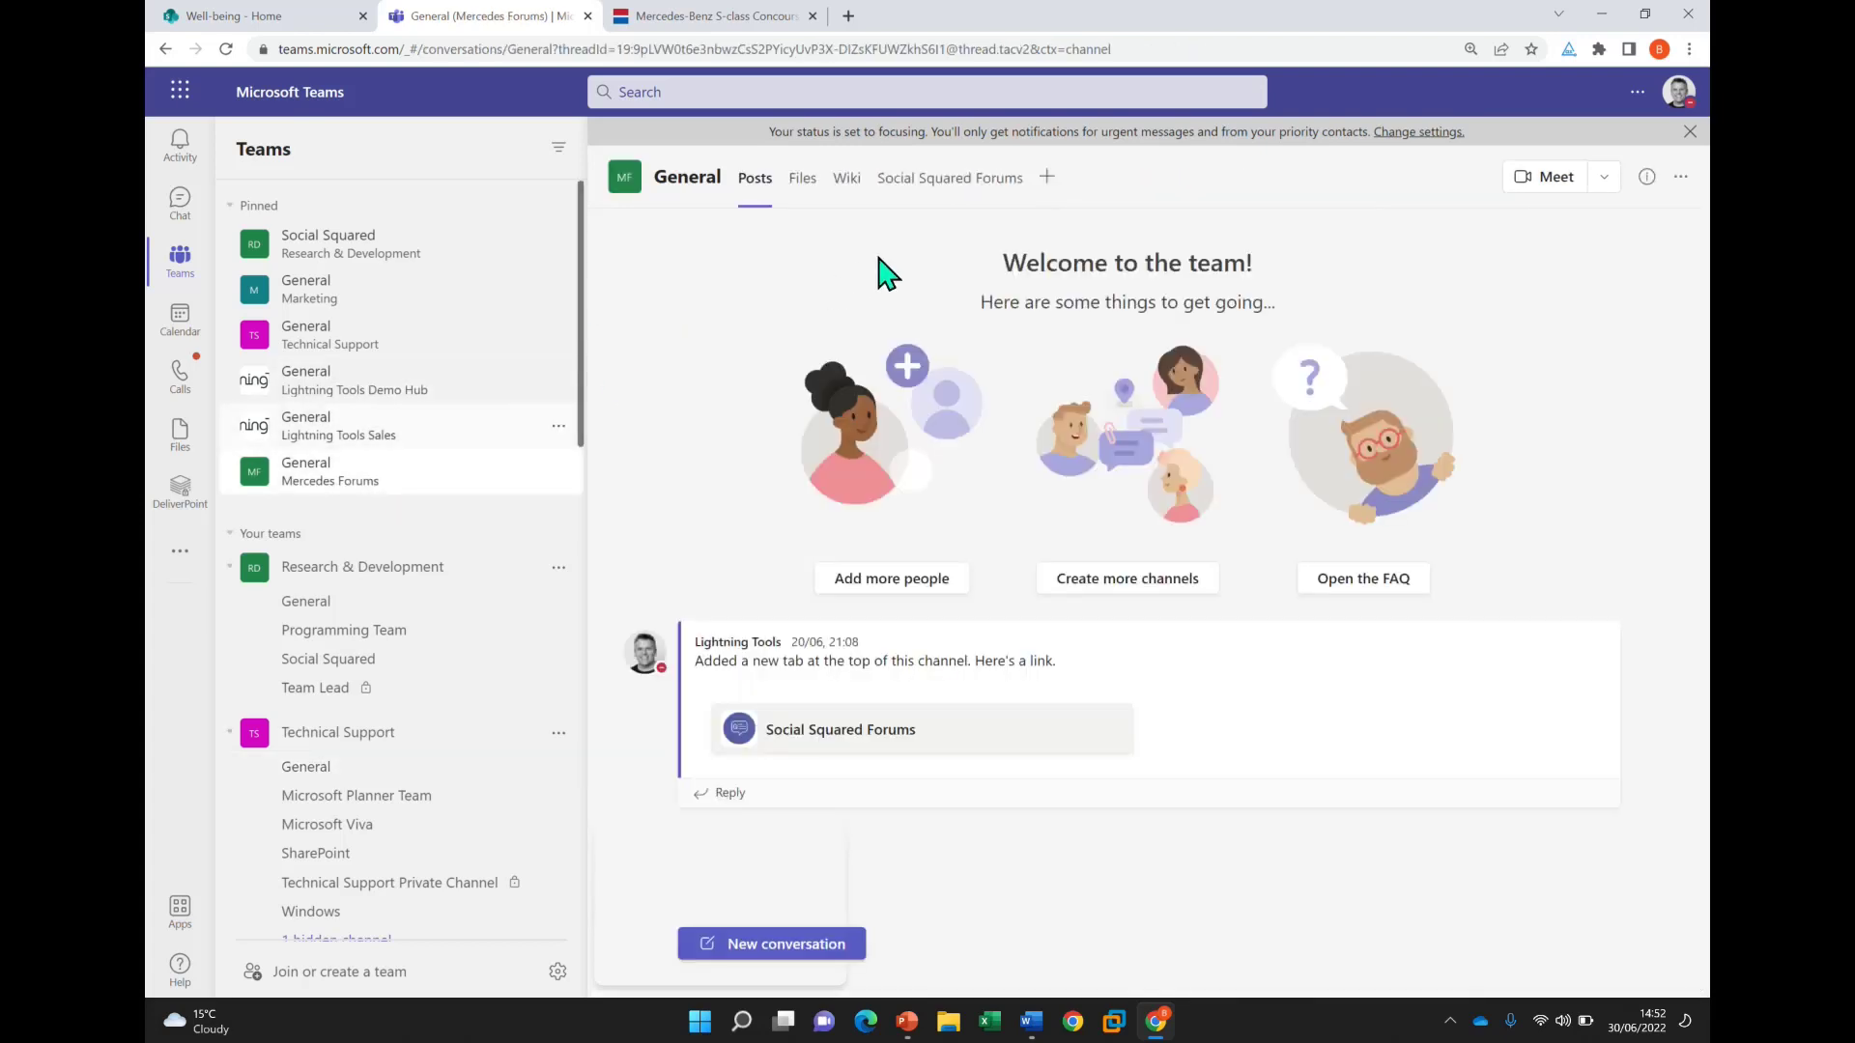
{"action": "left_click", "coordinate": [953, 191]}
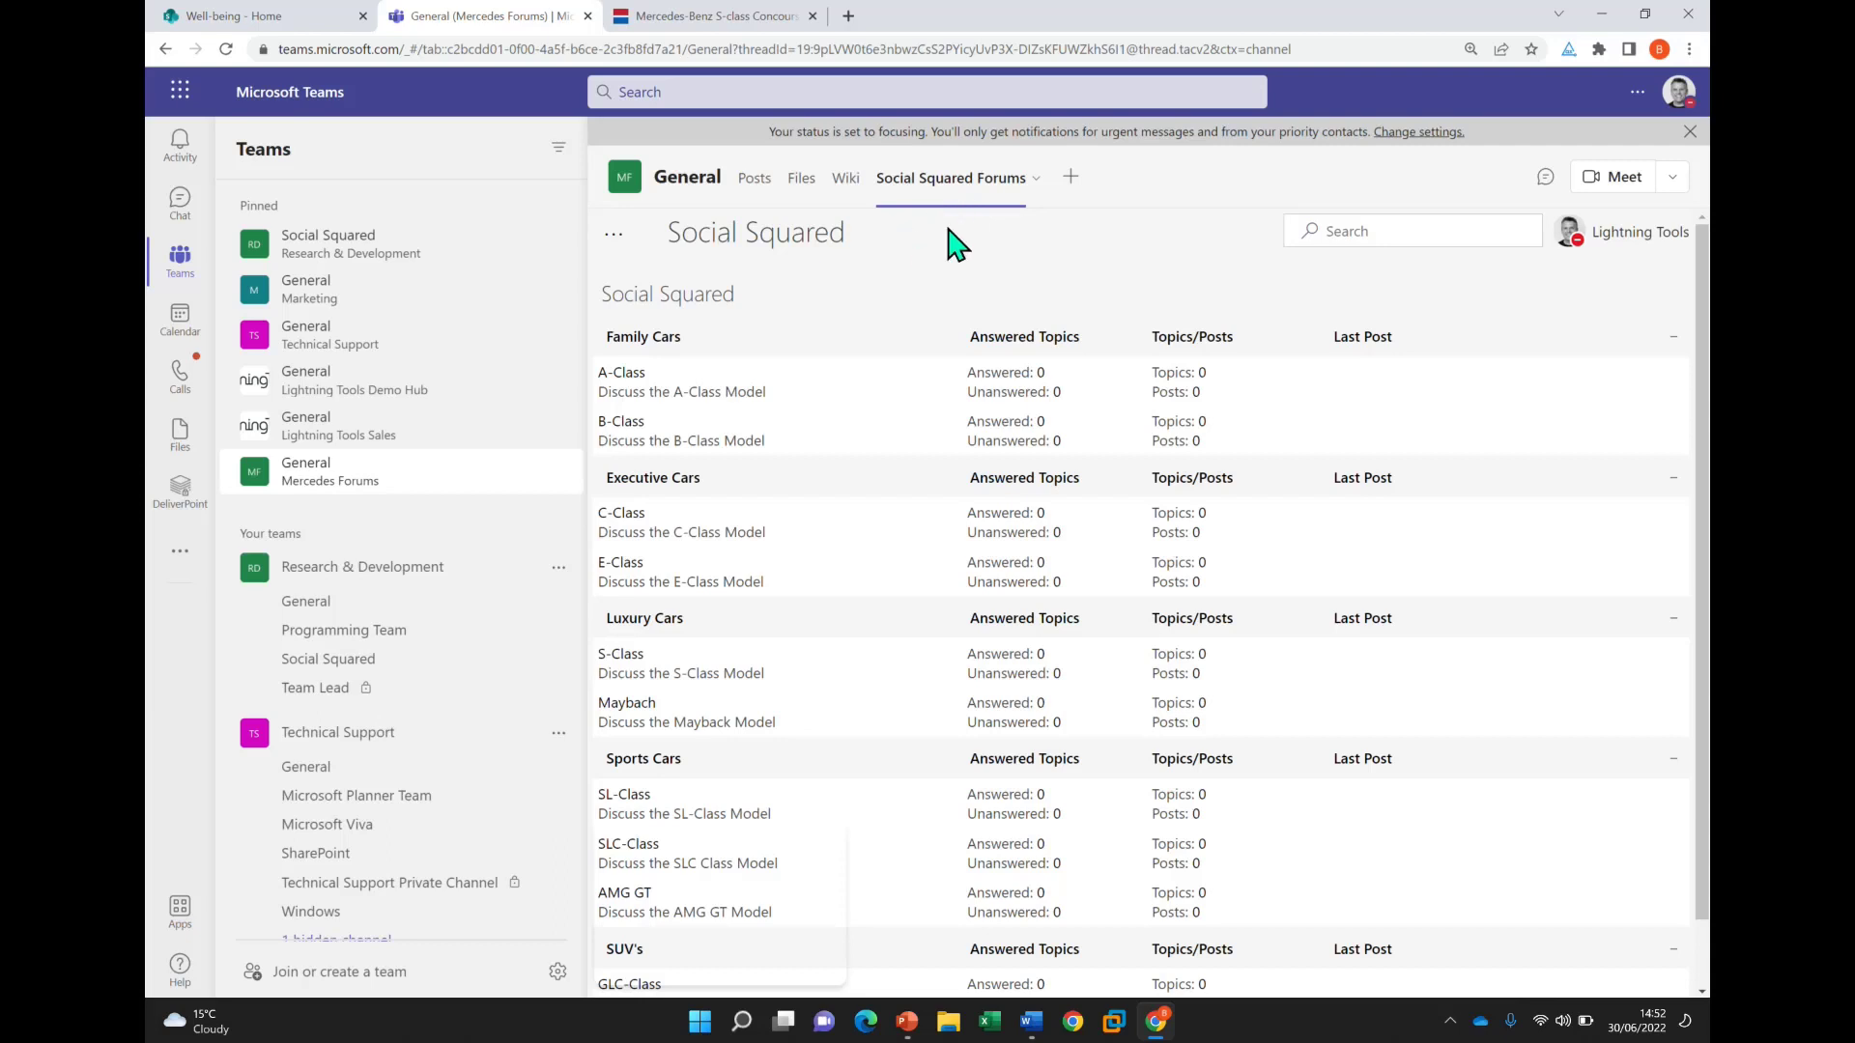
{"action": "left_click", "coordinate": [1035, 181]}
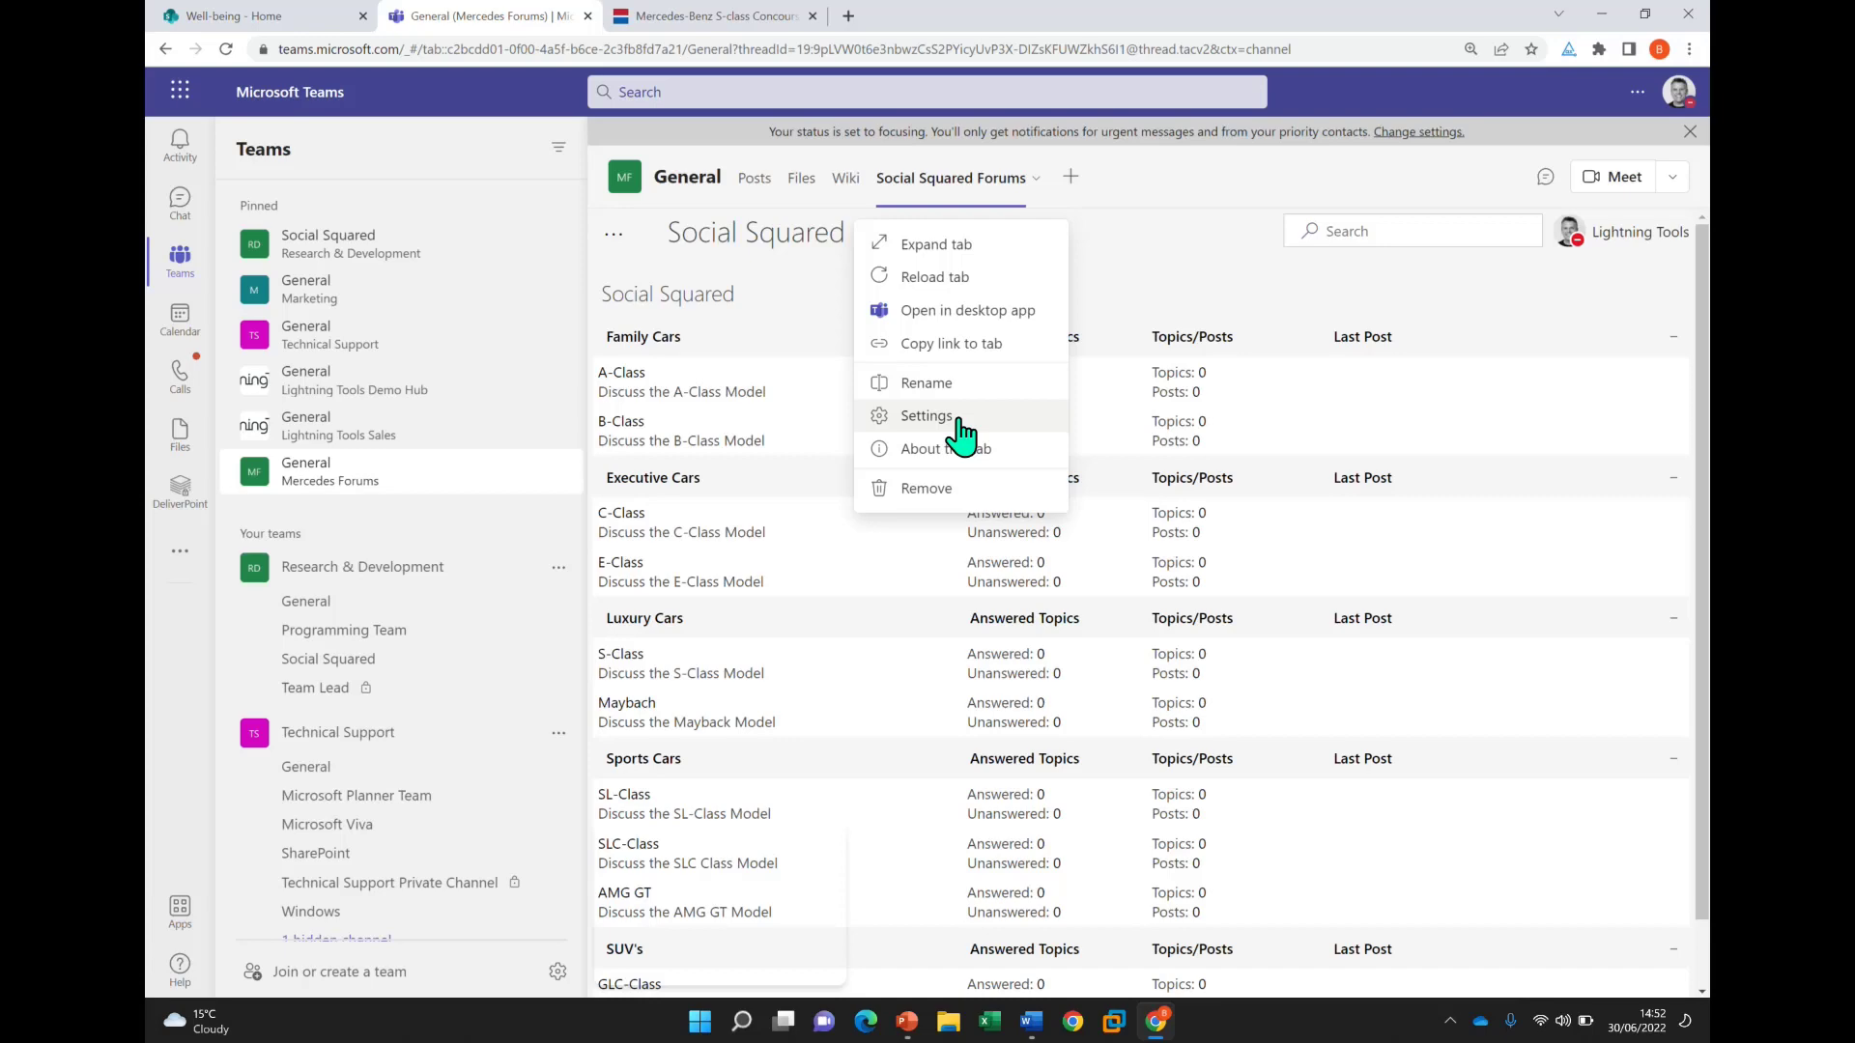
{"action": "left_click", "coordinate": [614, 235]}
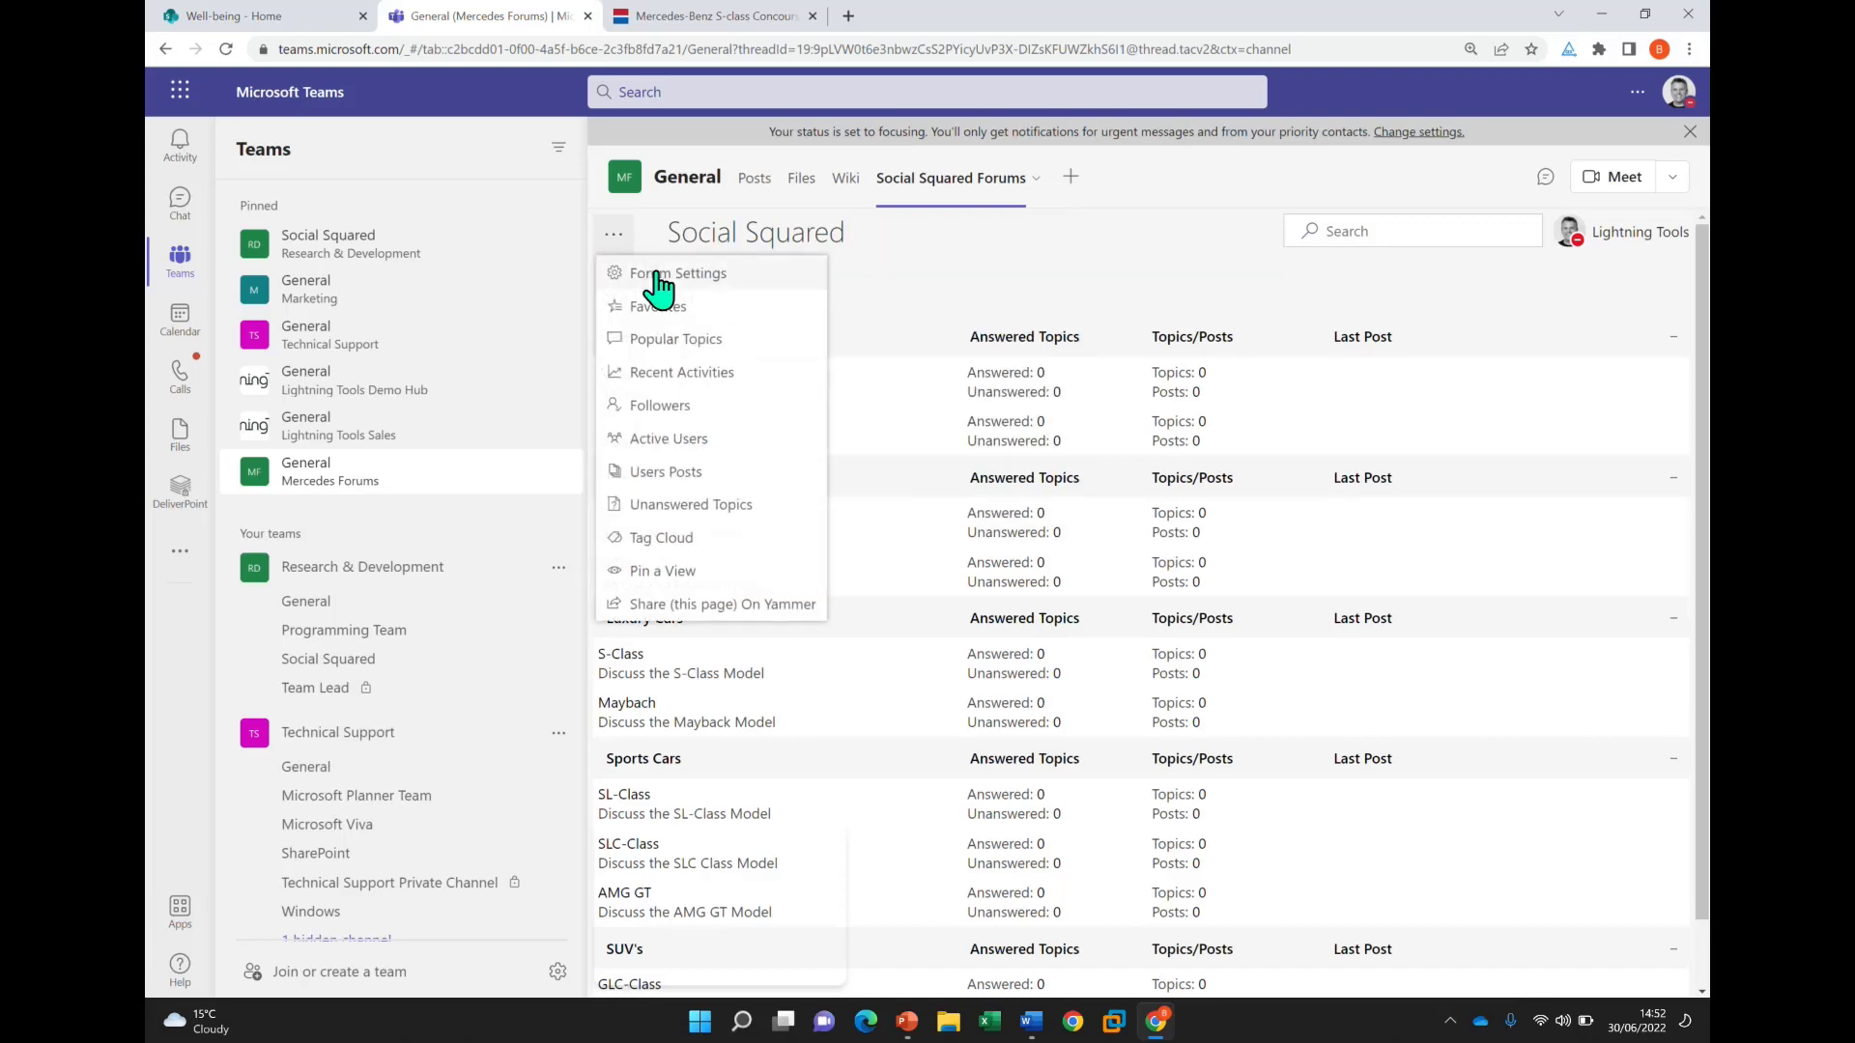
{"action": "left_click", "coordinate": [657, 275]}
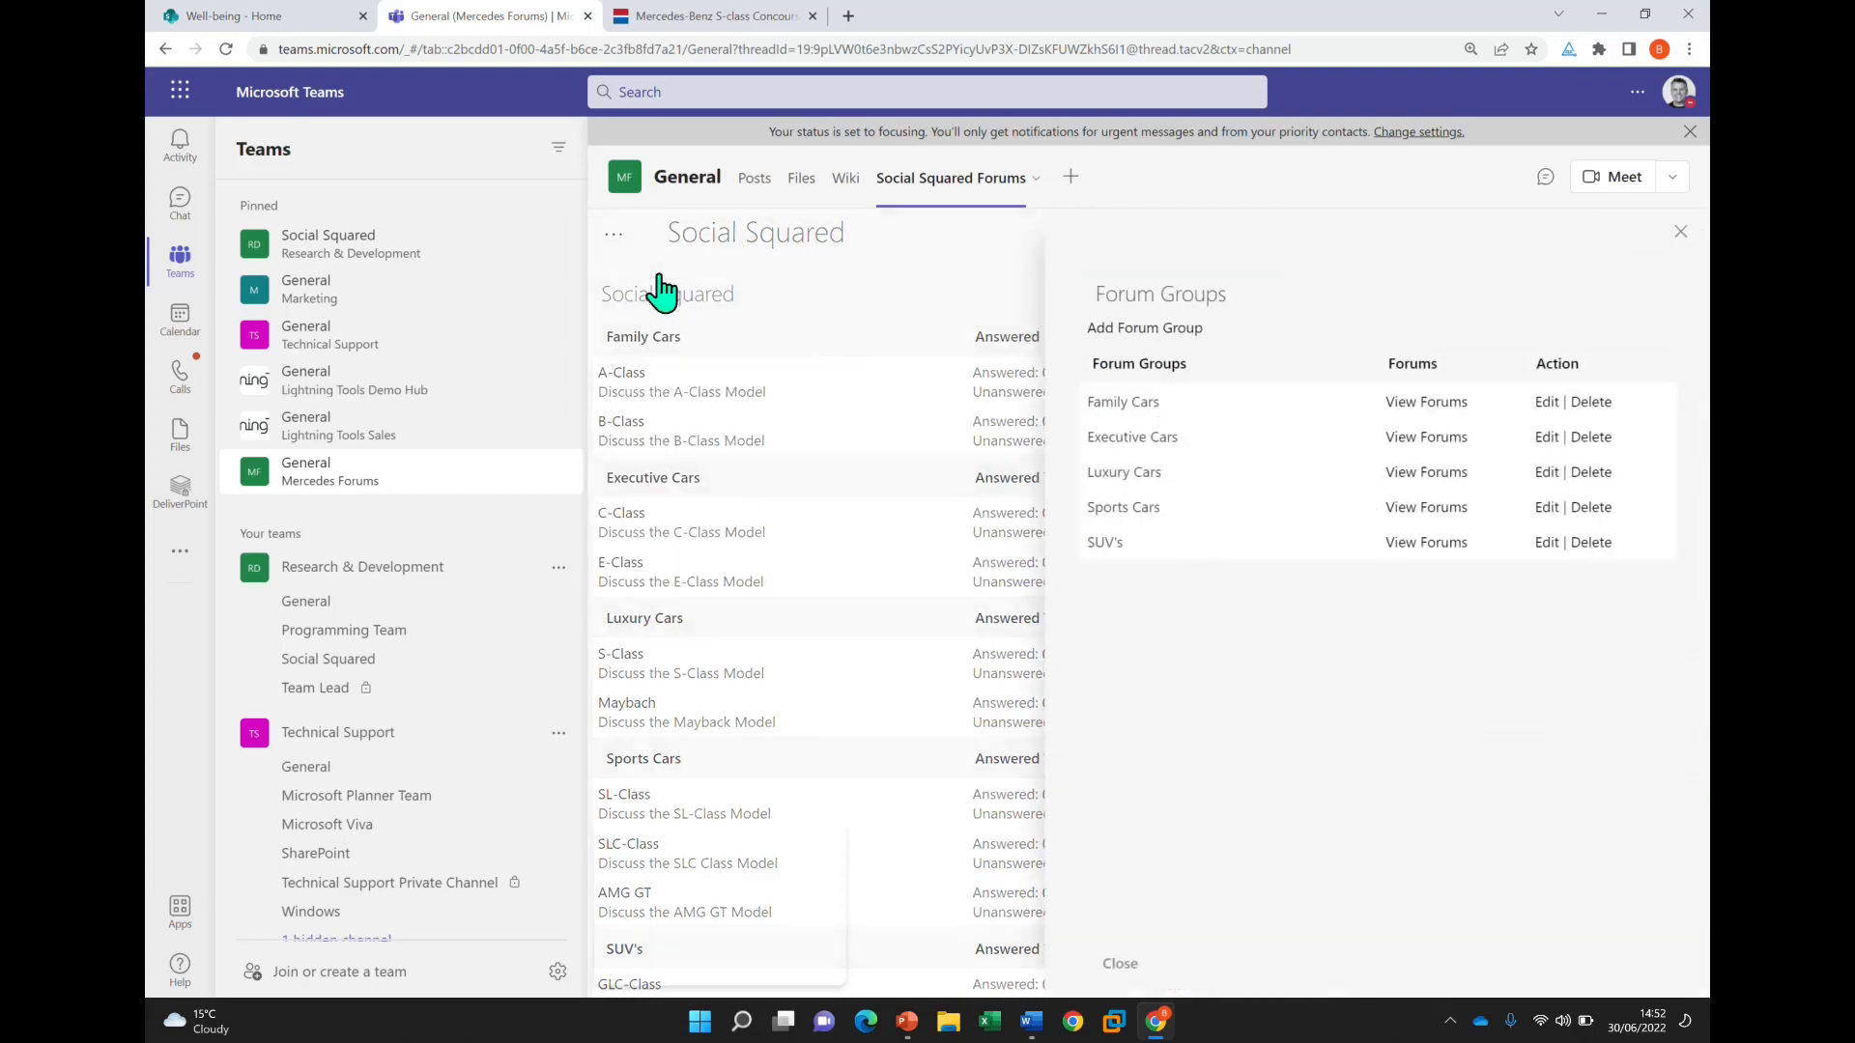
Add a forum group titled "Motor Racing" to the Mercedes forums
{"action": "left_click", "coordinate": [1145, 329]}
{"action": "type", "text": "Mo"}
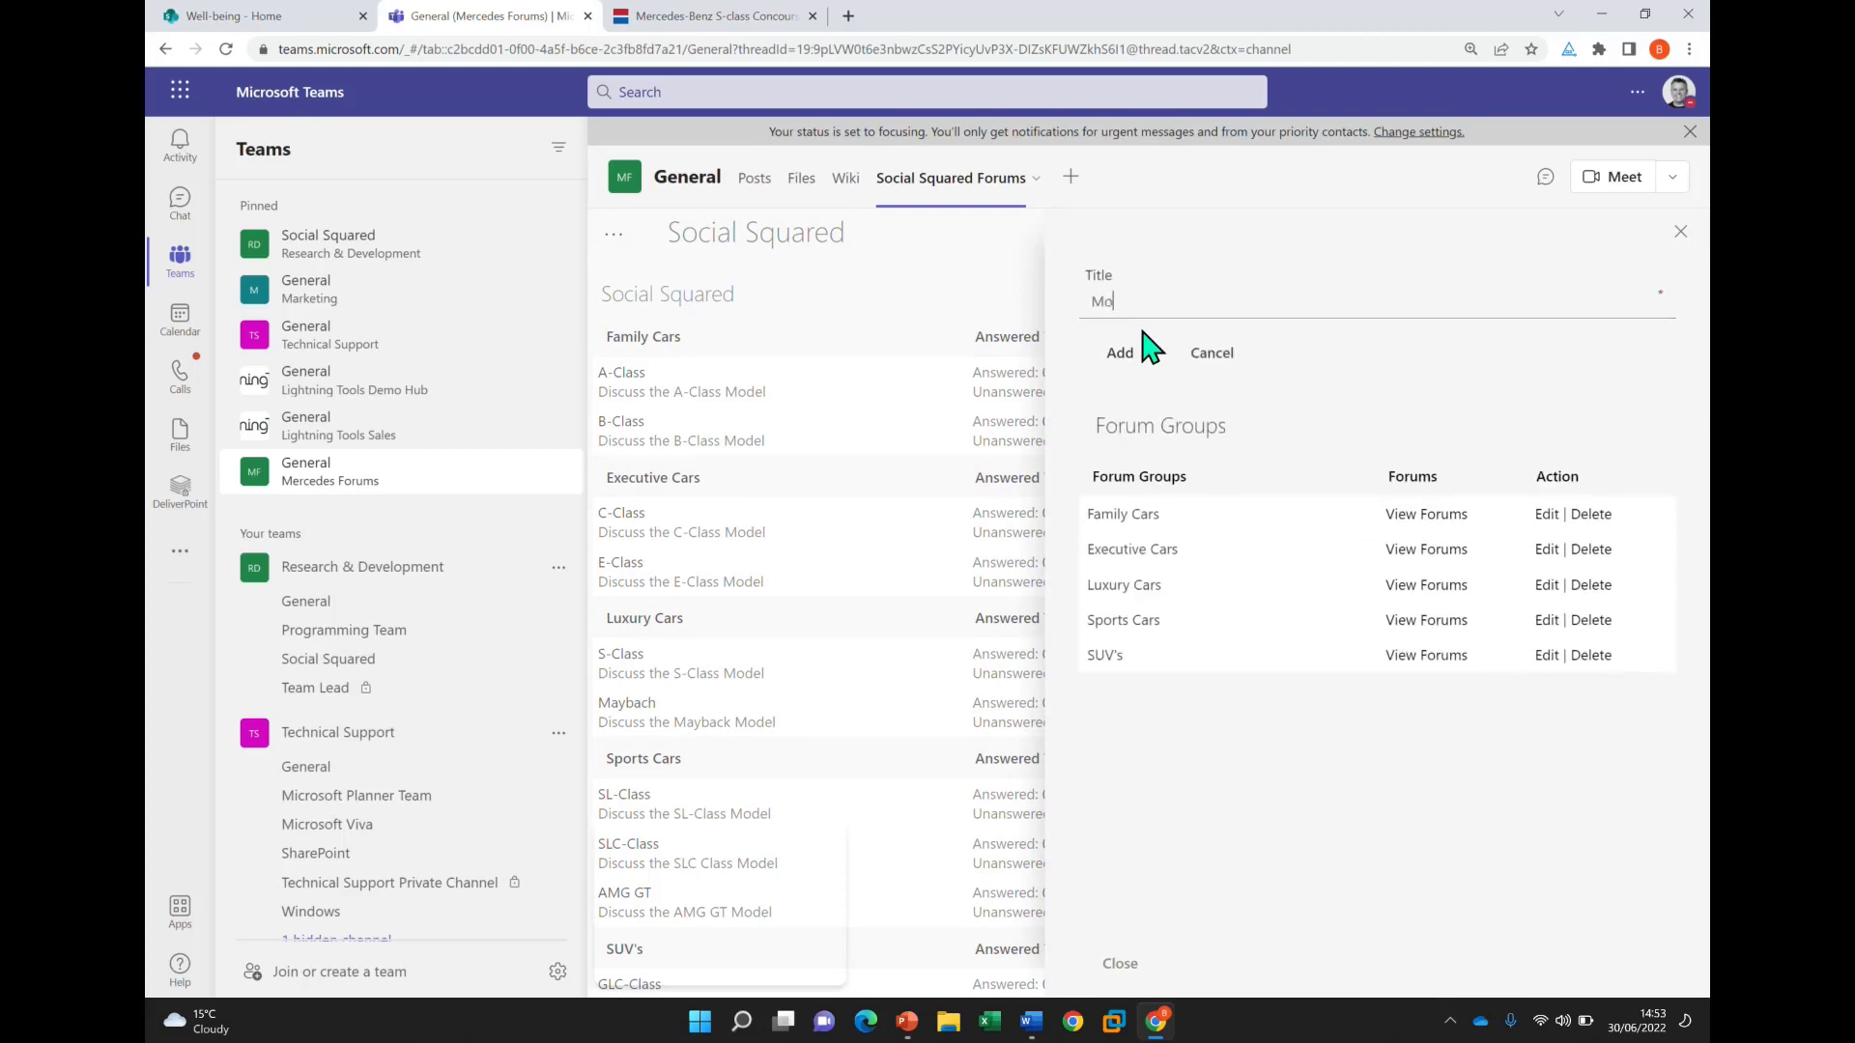
{"action": "type", "text": "tor Racing"}
{"action": "left_click", "coordinate": [1113, 352]}
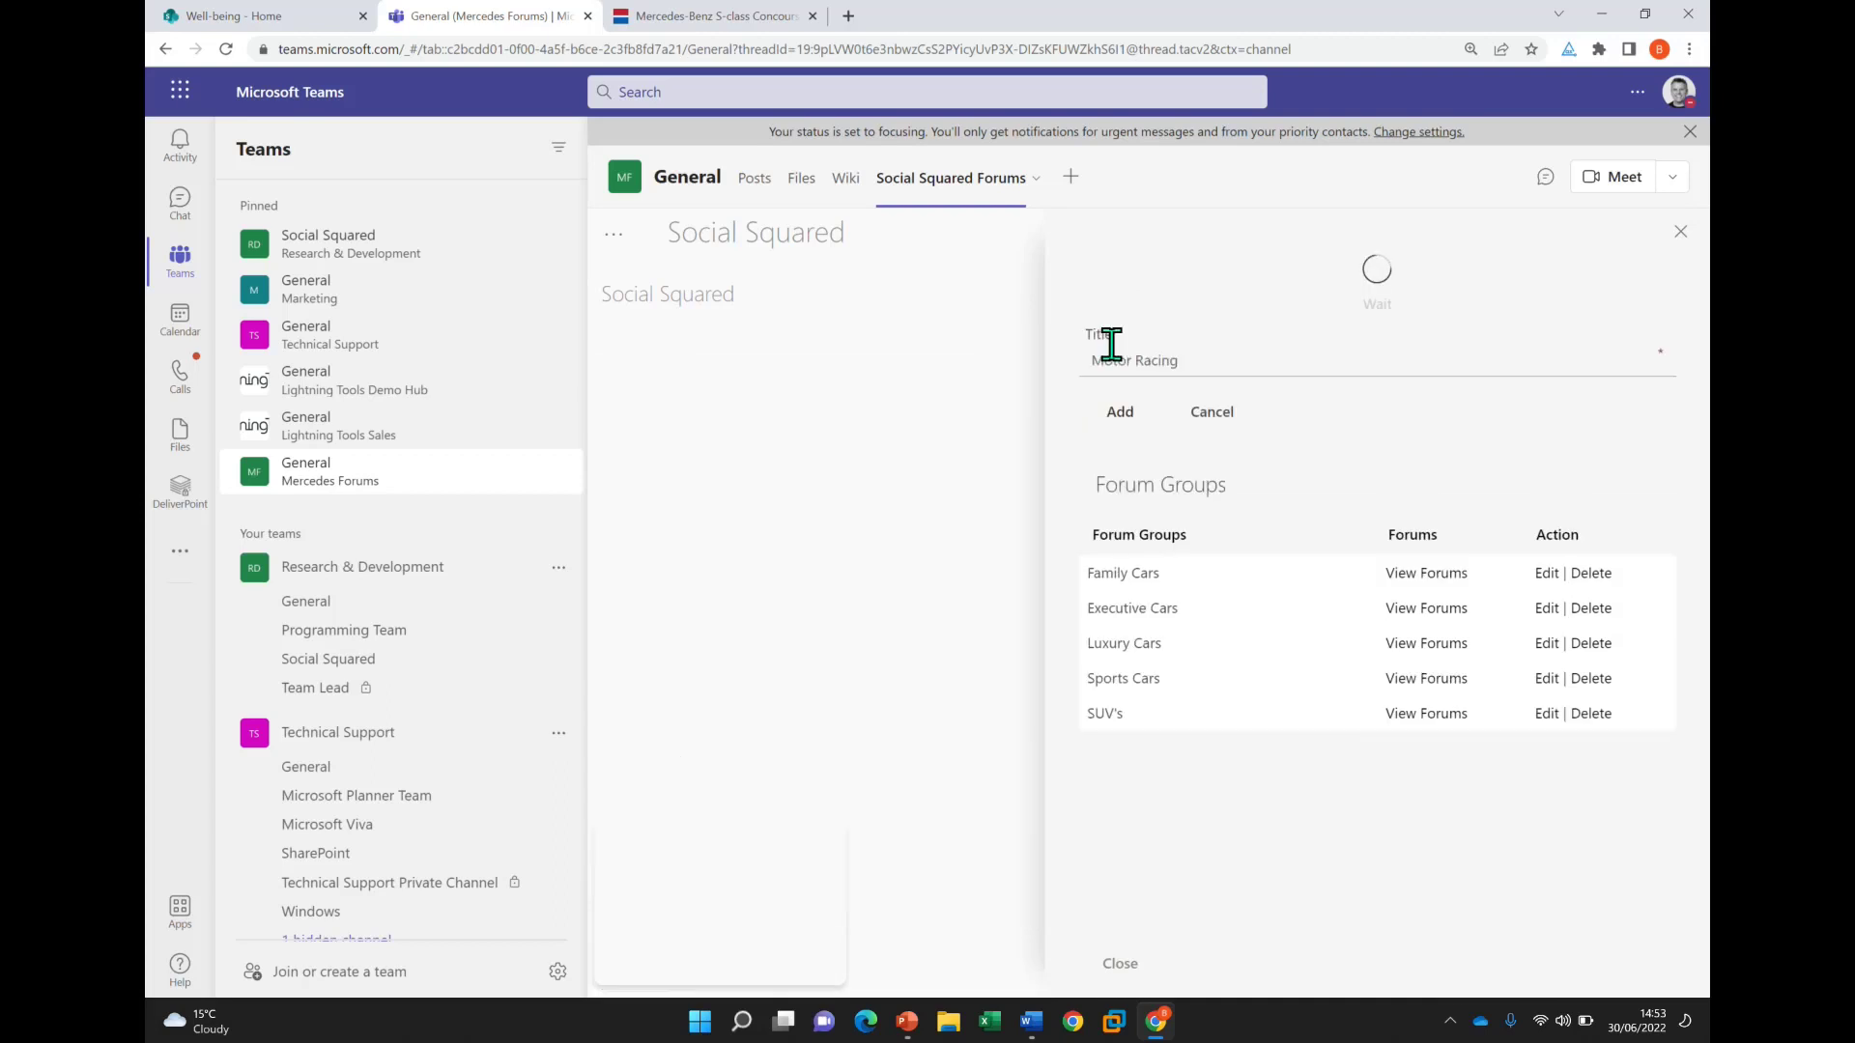
Start a new forum in the Motor Racing group titled "Formula 1" with the description "Formula 1 Discussions"
{"action": "left_click", "coordinate": [1405, 579]}
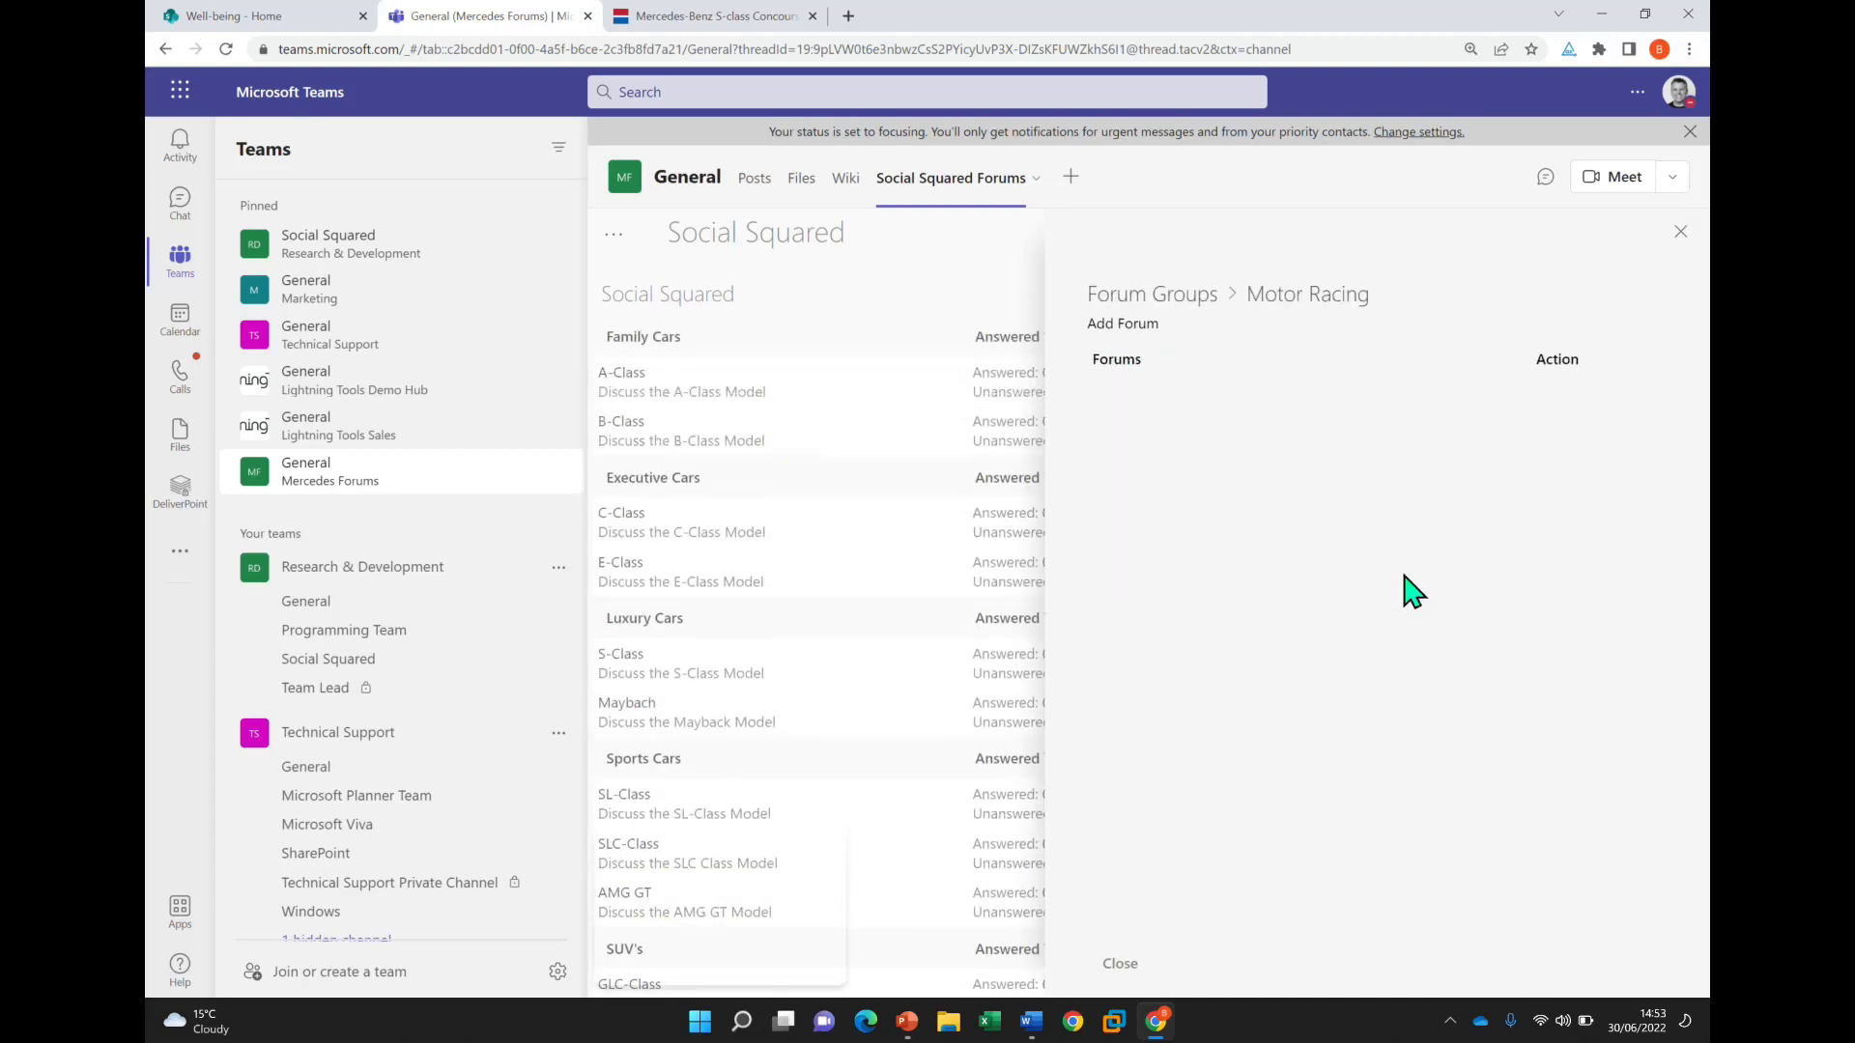
{"action": "left_click", "coordinate": [1143, 335]}
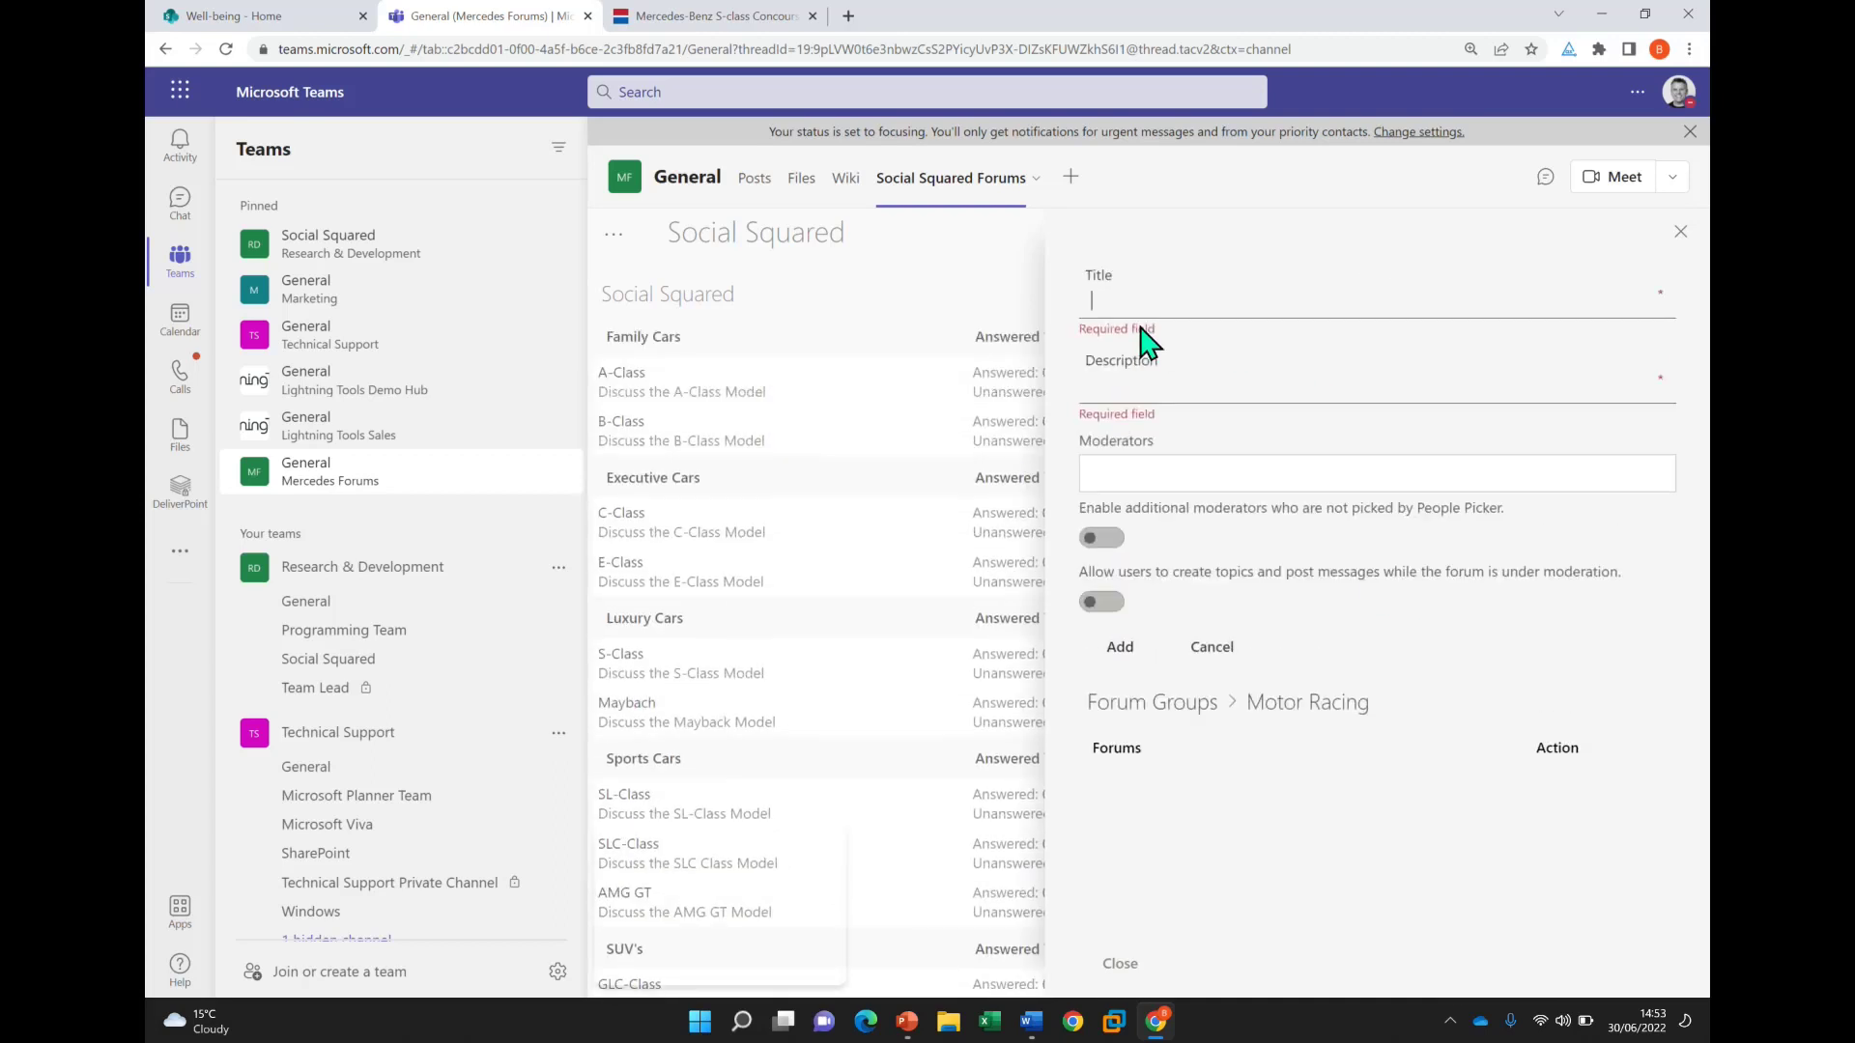
{"action": "type", "text": "Formula 1"}
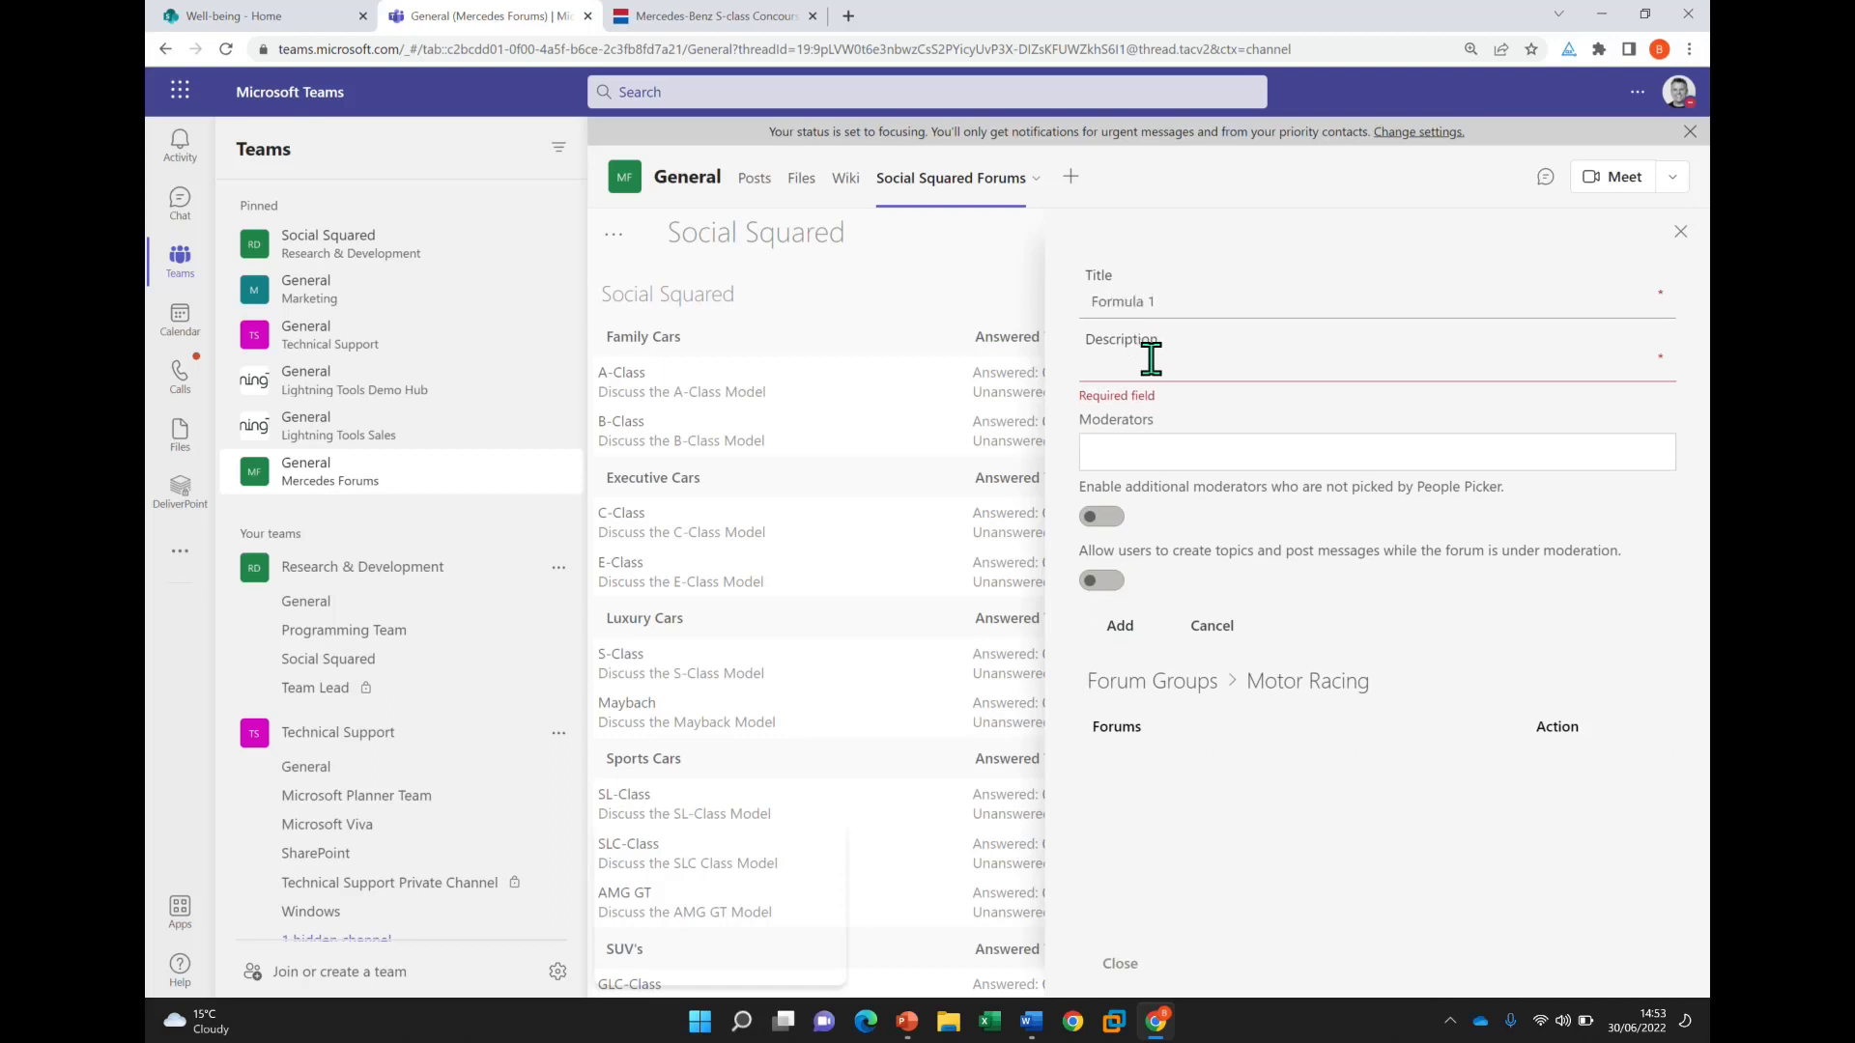
{"action": "type", "text": "Formula"}
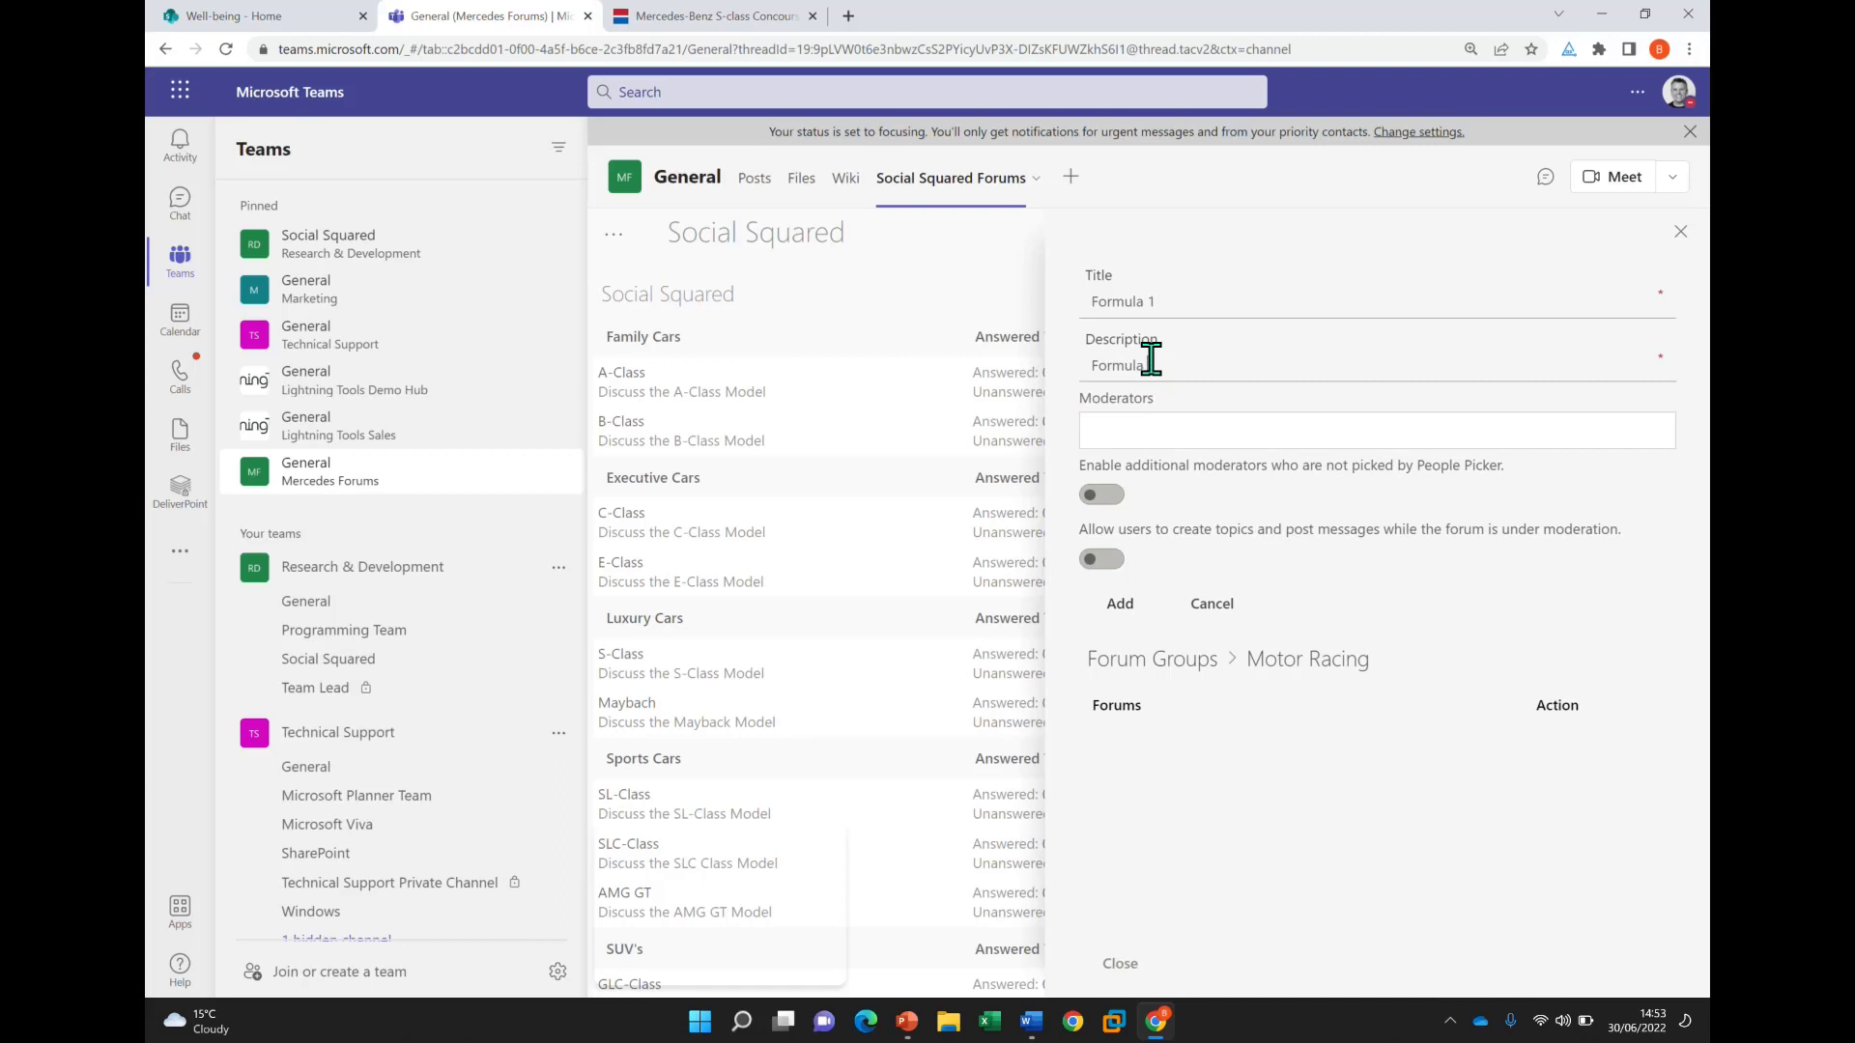
{"action": "type", "text": " 1 Discussions"}
Assign a demo user as the Formula 1 forum's moderator, allow posting while under moderation, and add the forum
{"action": "left_click", "coordinate": [1129, 432]}
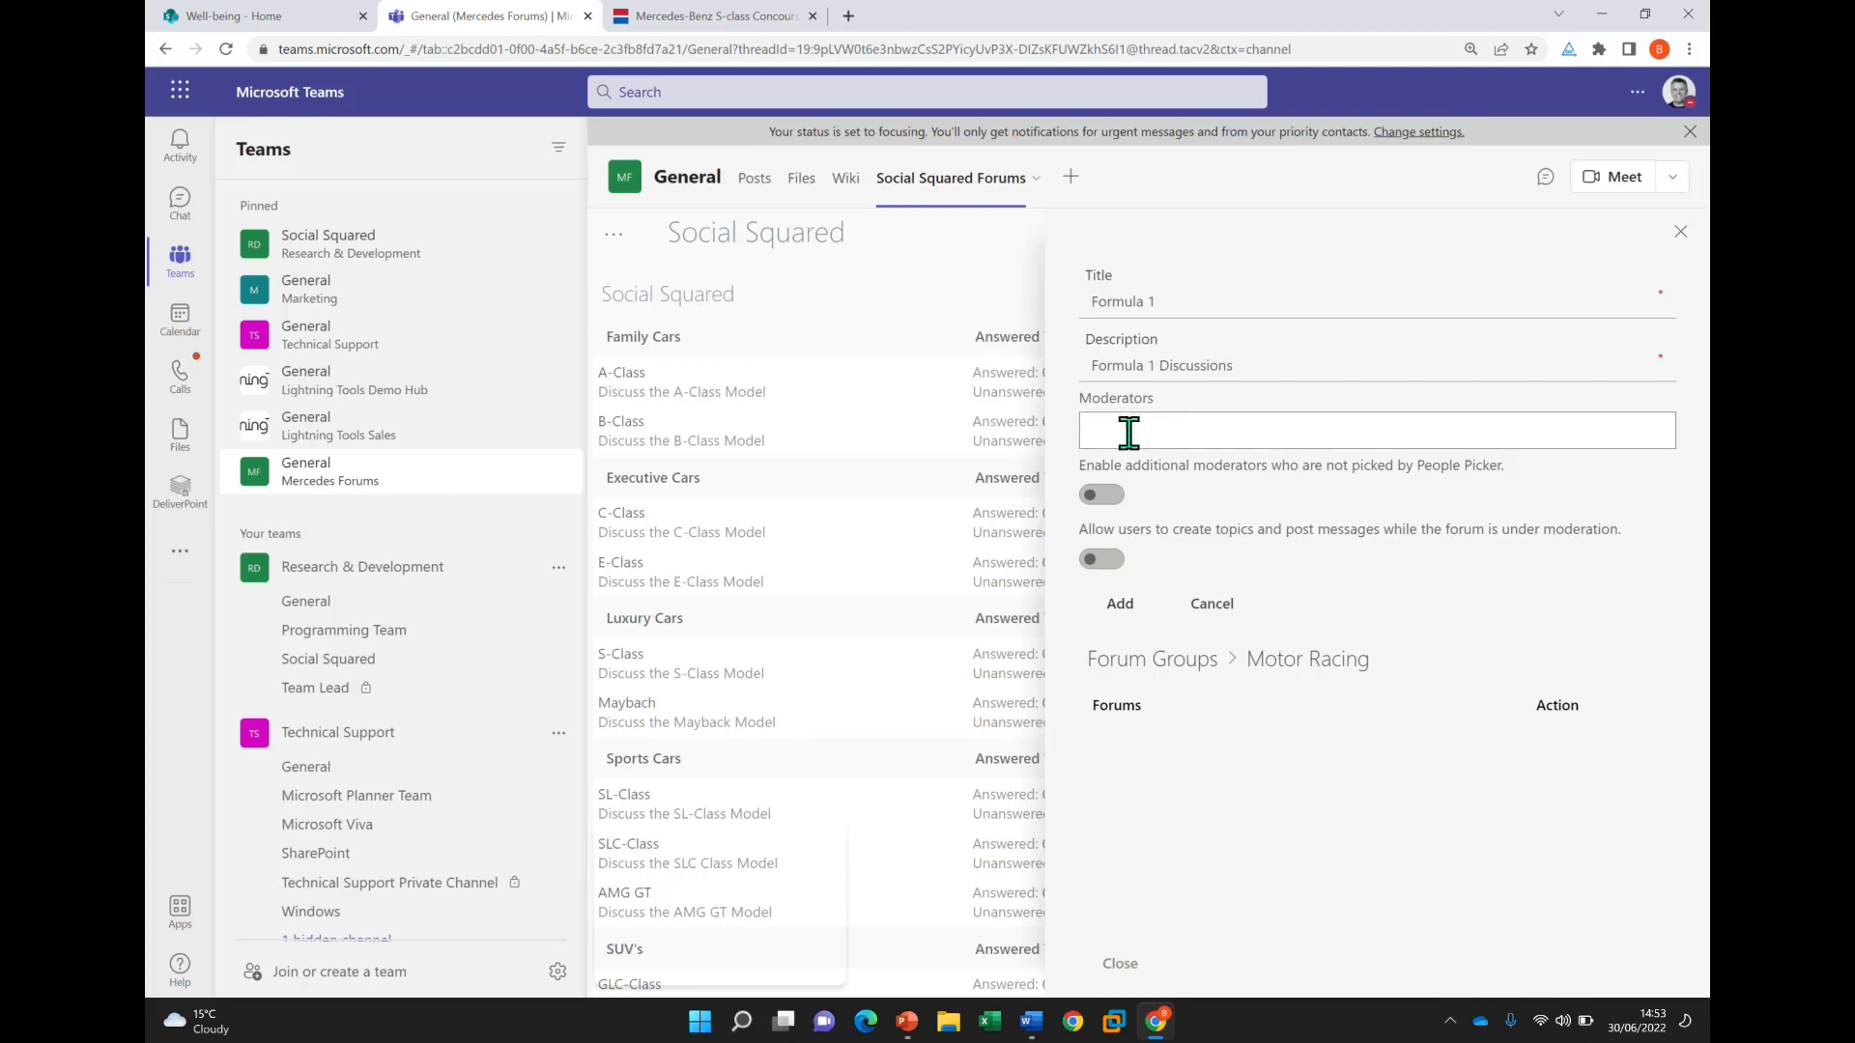
{"action": "type", "text": "demo"}
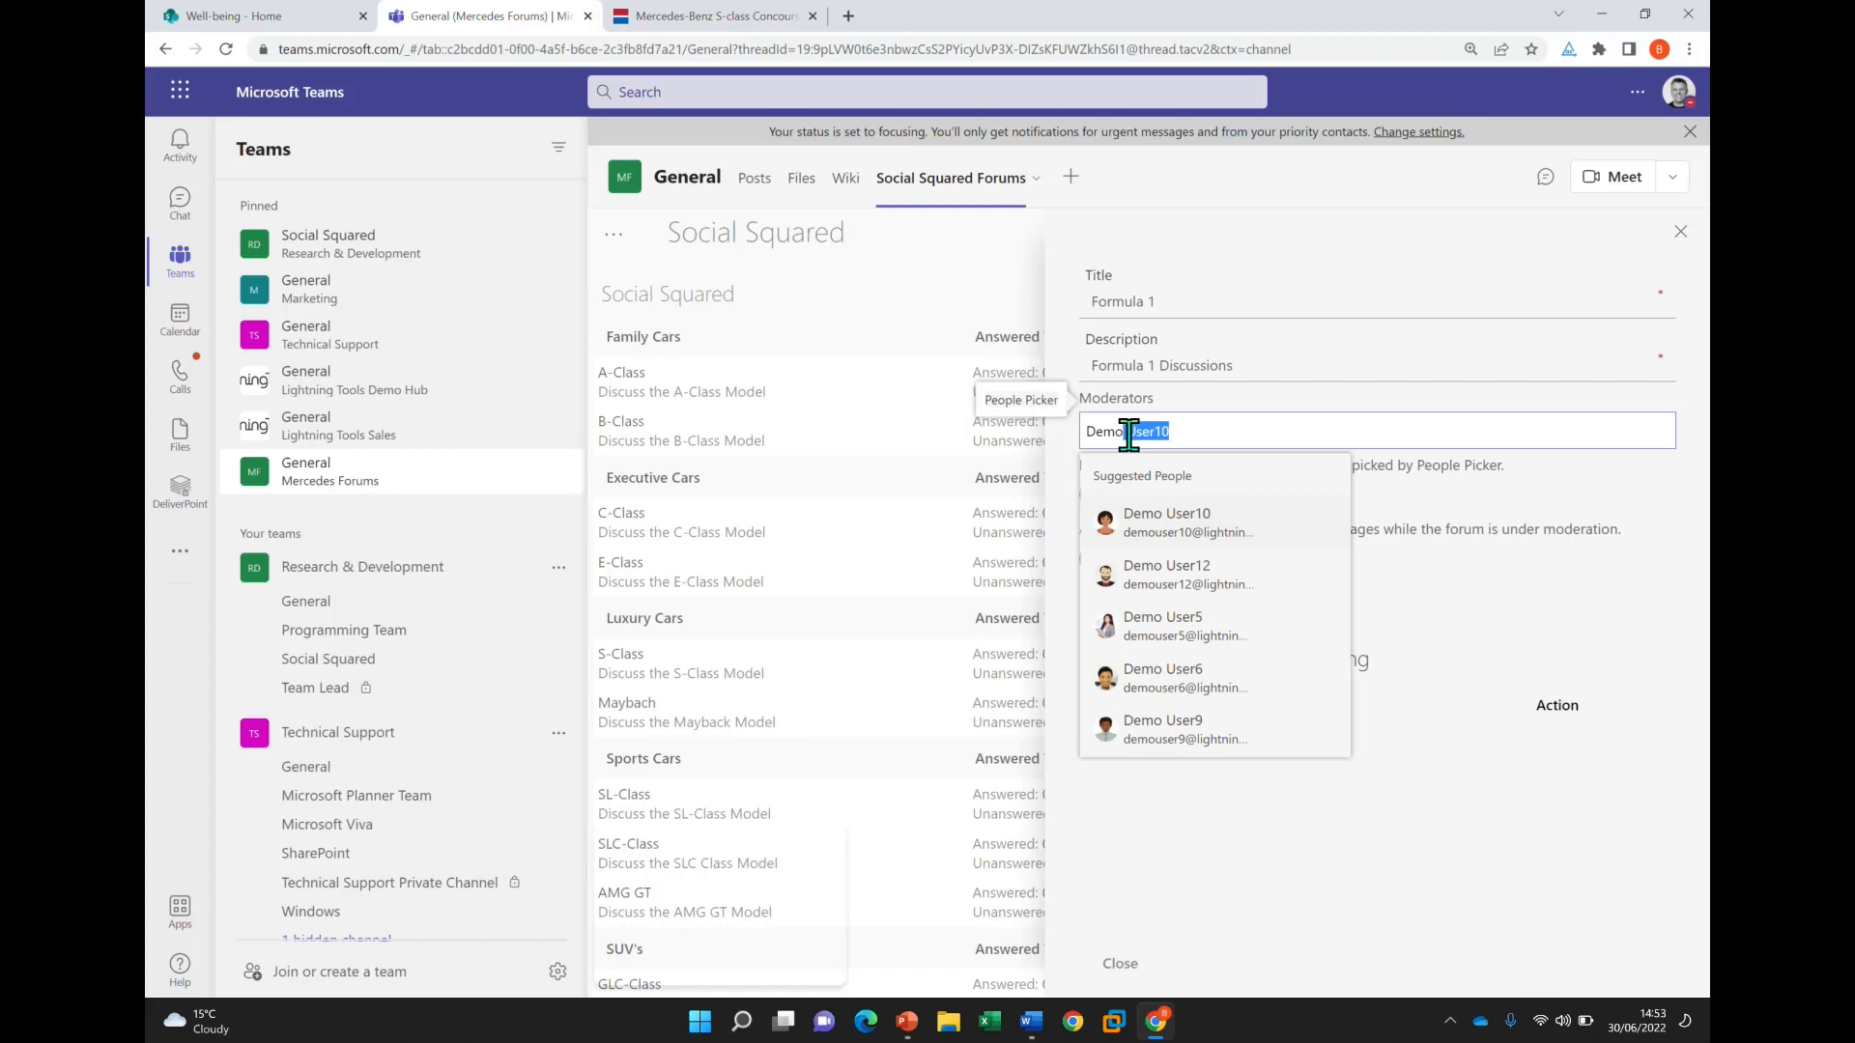
{"action": "left_click", "coordinate": [1171, 627]}
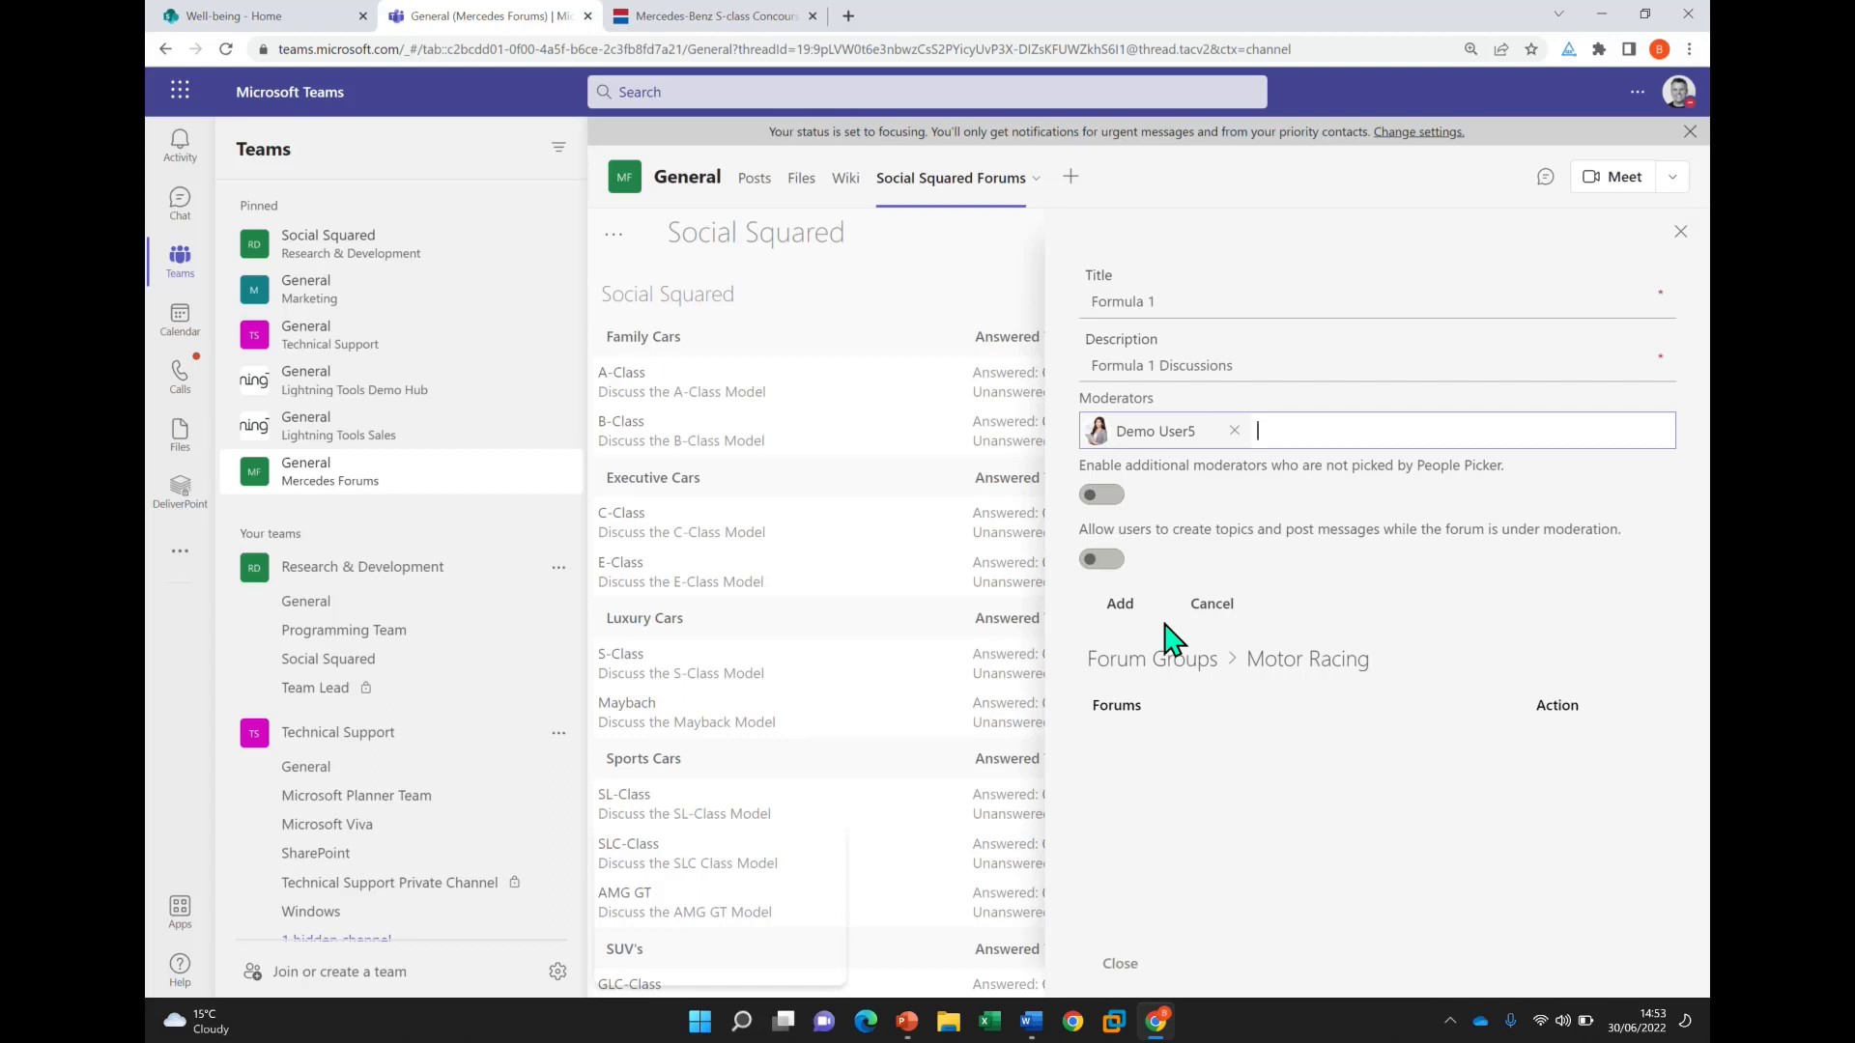
{"action": "left_click", "coordinate": [1108, 560]}
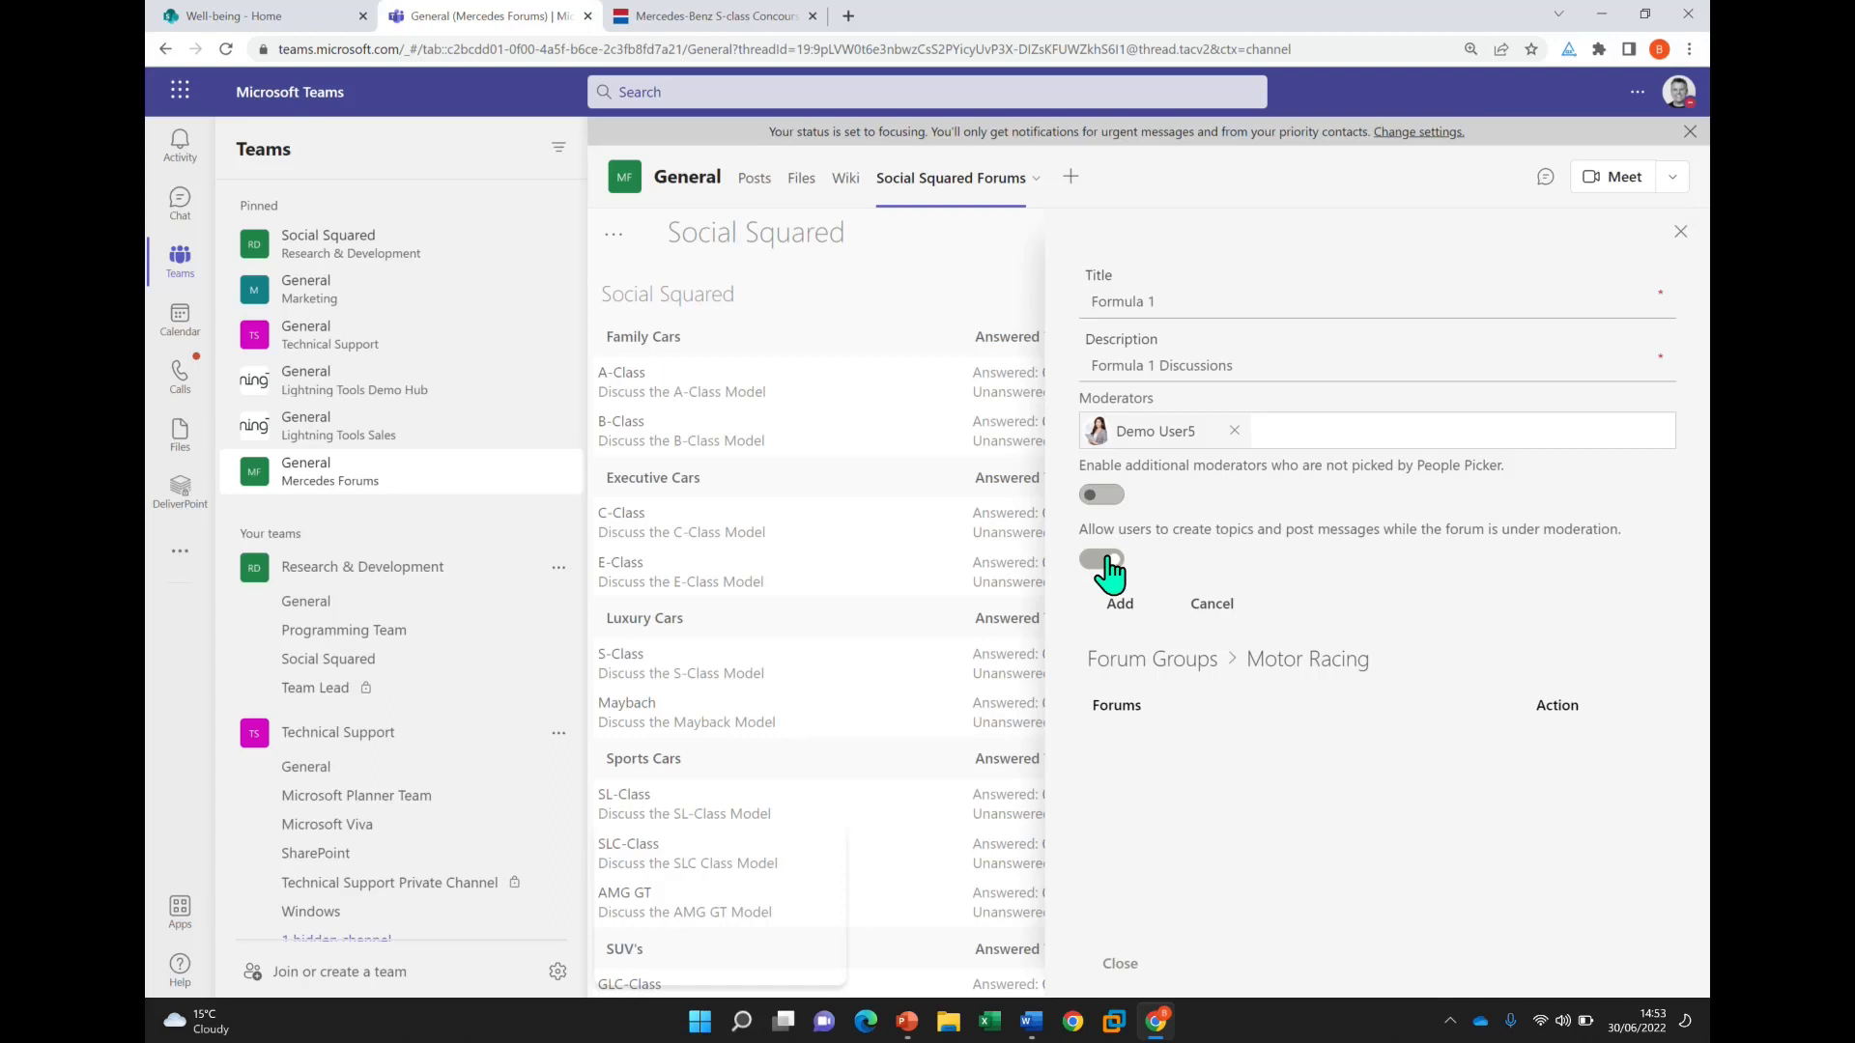
{"action": "left_click", "coordinate": [1121, 606]}
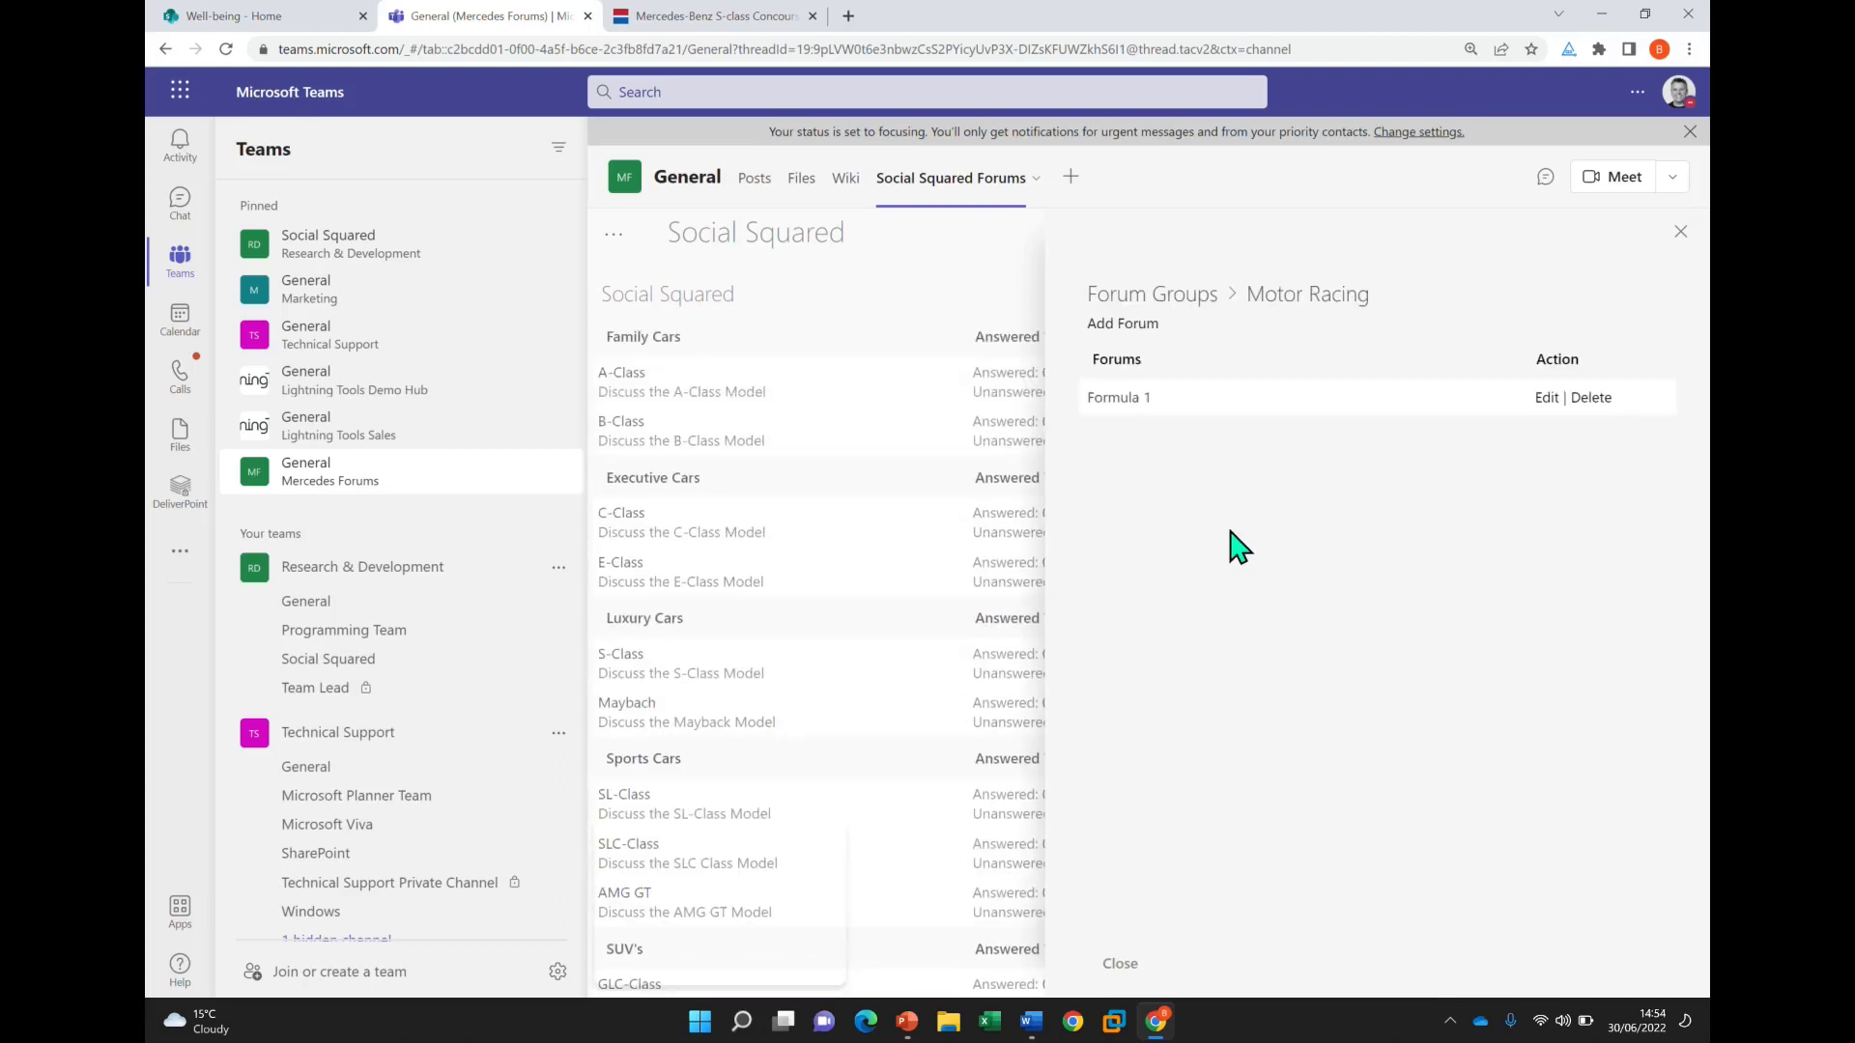
Add a "Formula E" forum to Motor Racing with the description "Formula E Questions", and close the forum settings
{"action": "left_click", "coordinate": [1122, 325]}
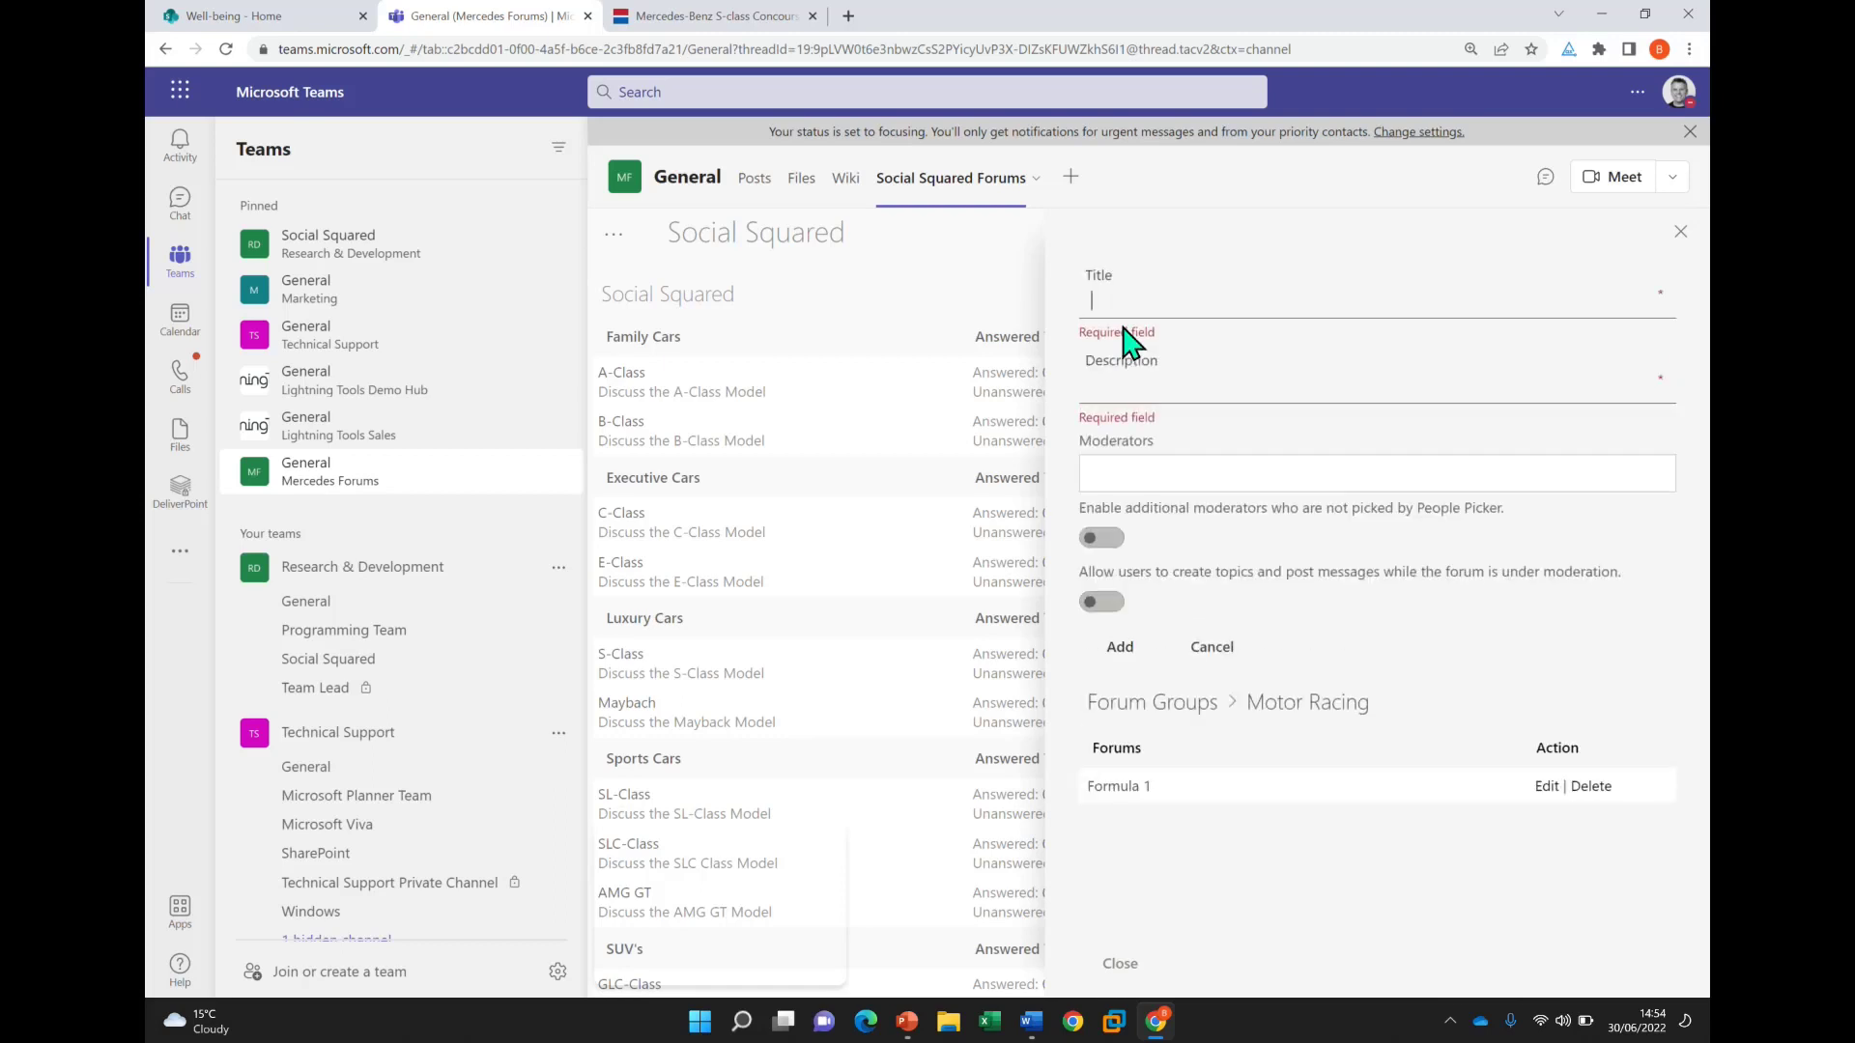
{"action": "type", "text": "Fo"}
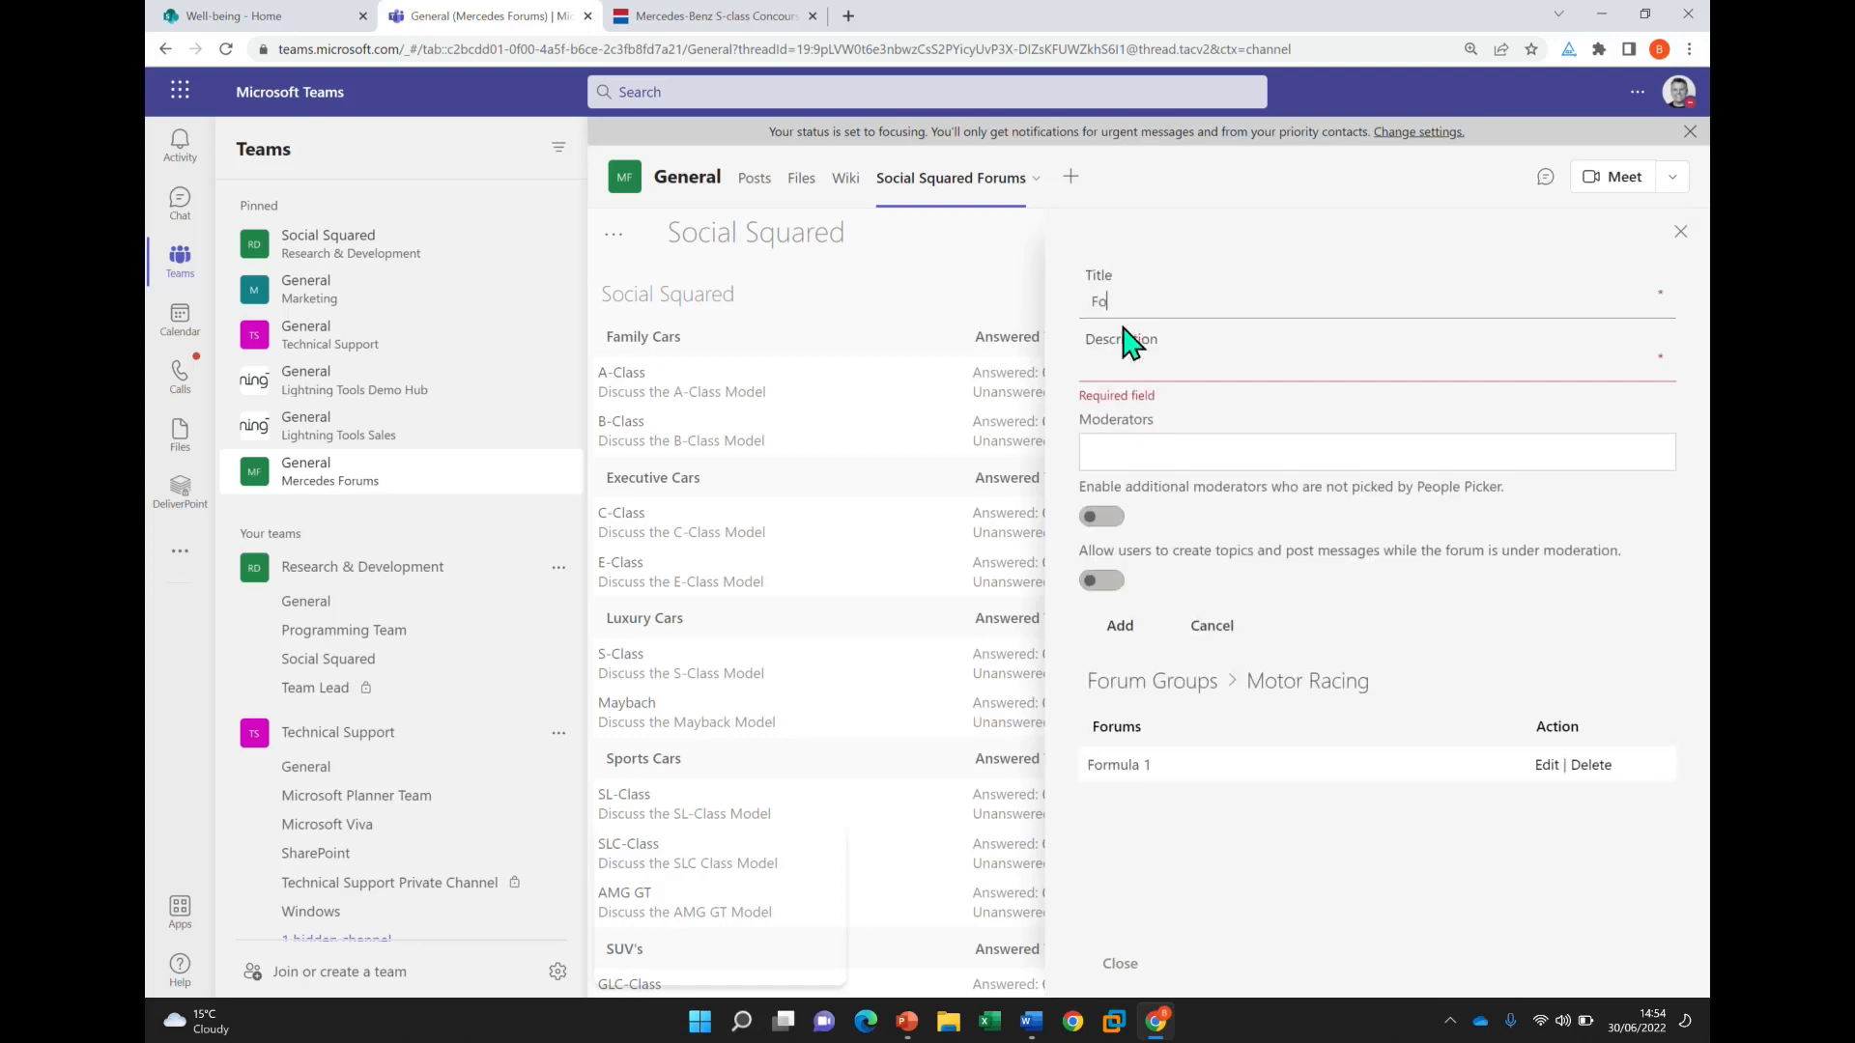
{"action": "type", "text": "rmula E"}
{"action": "left_click", "coordinate": [1131, 368]}
{"action": "type", "text": "Formula "}
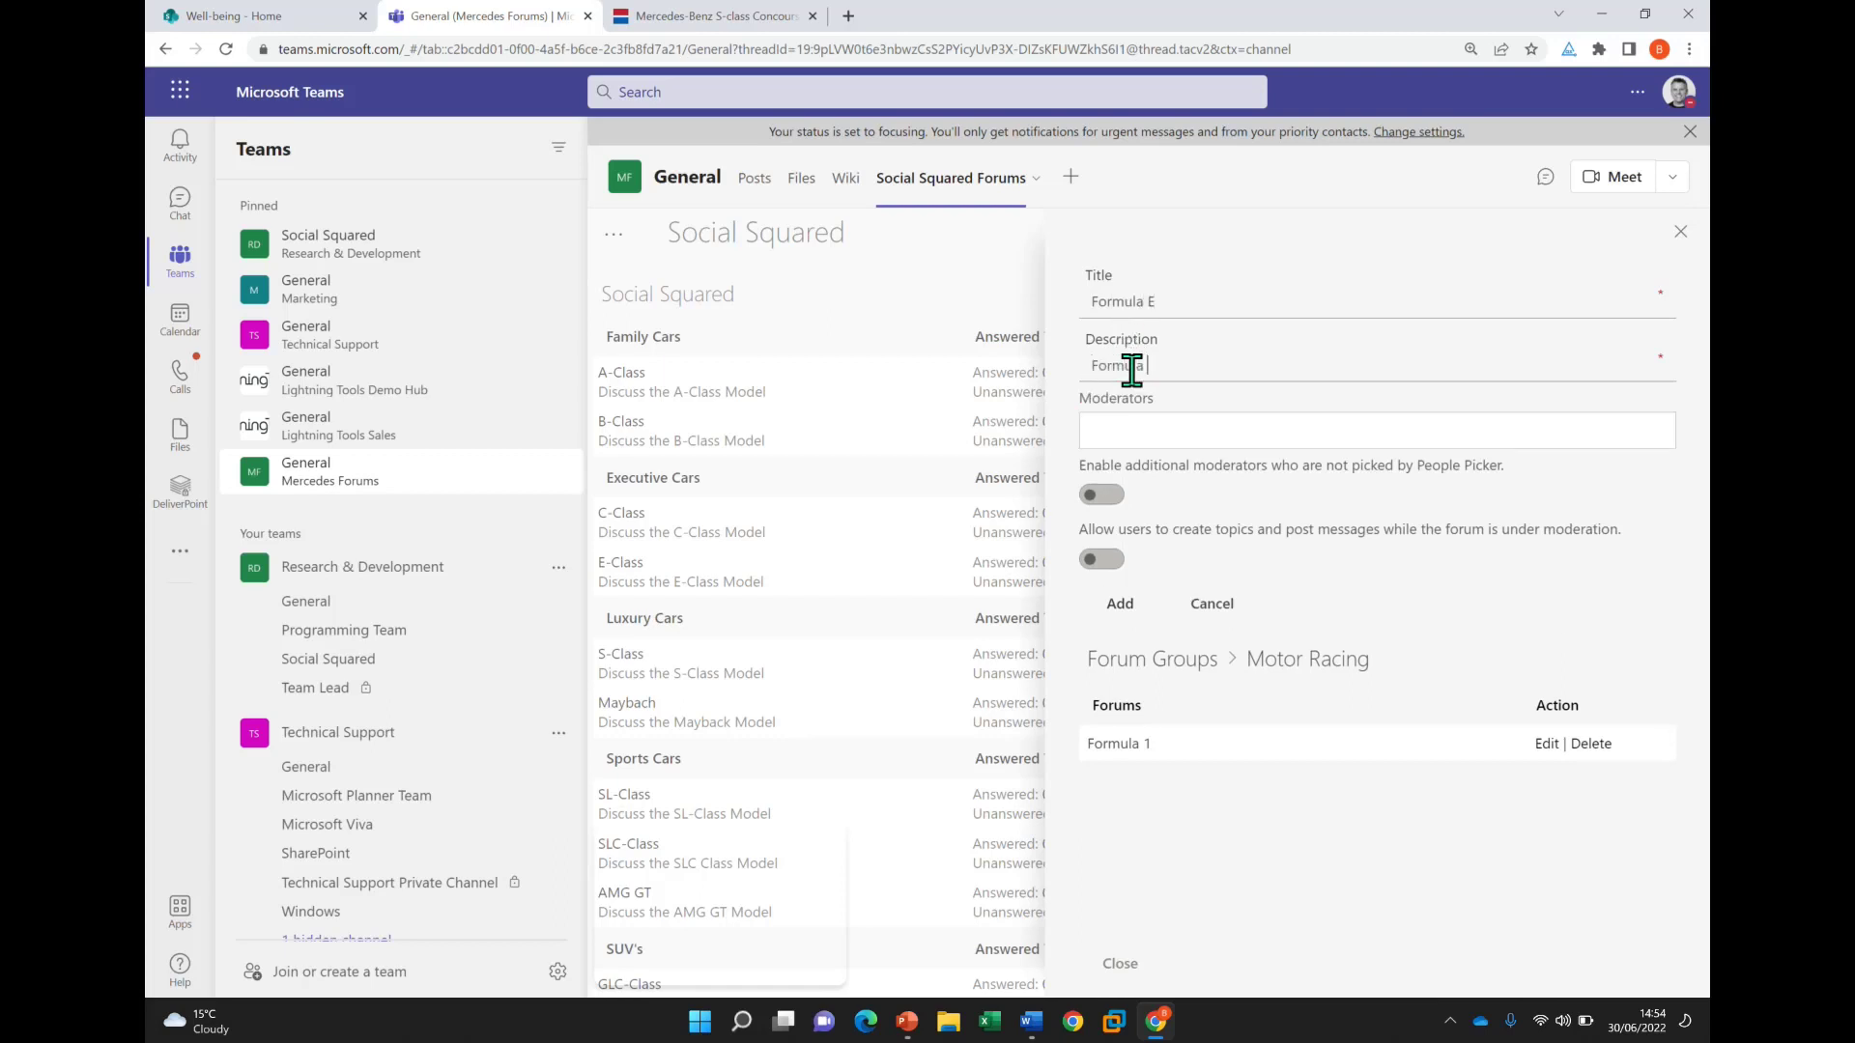
{"action": "type", "text": "E Questions"}
{"action": "left_click", "coordinate": [1123, 609]}
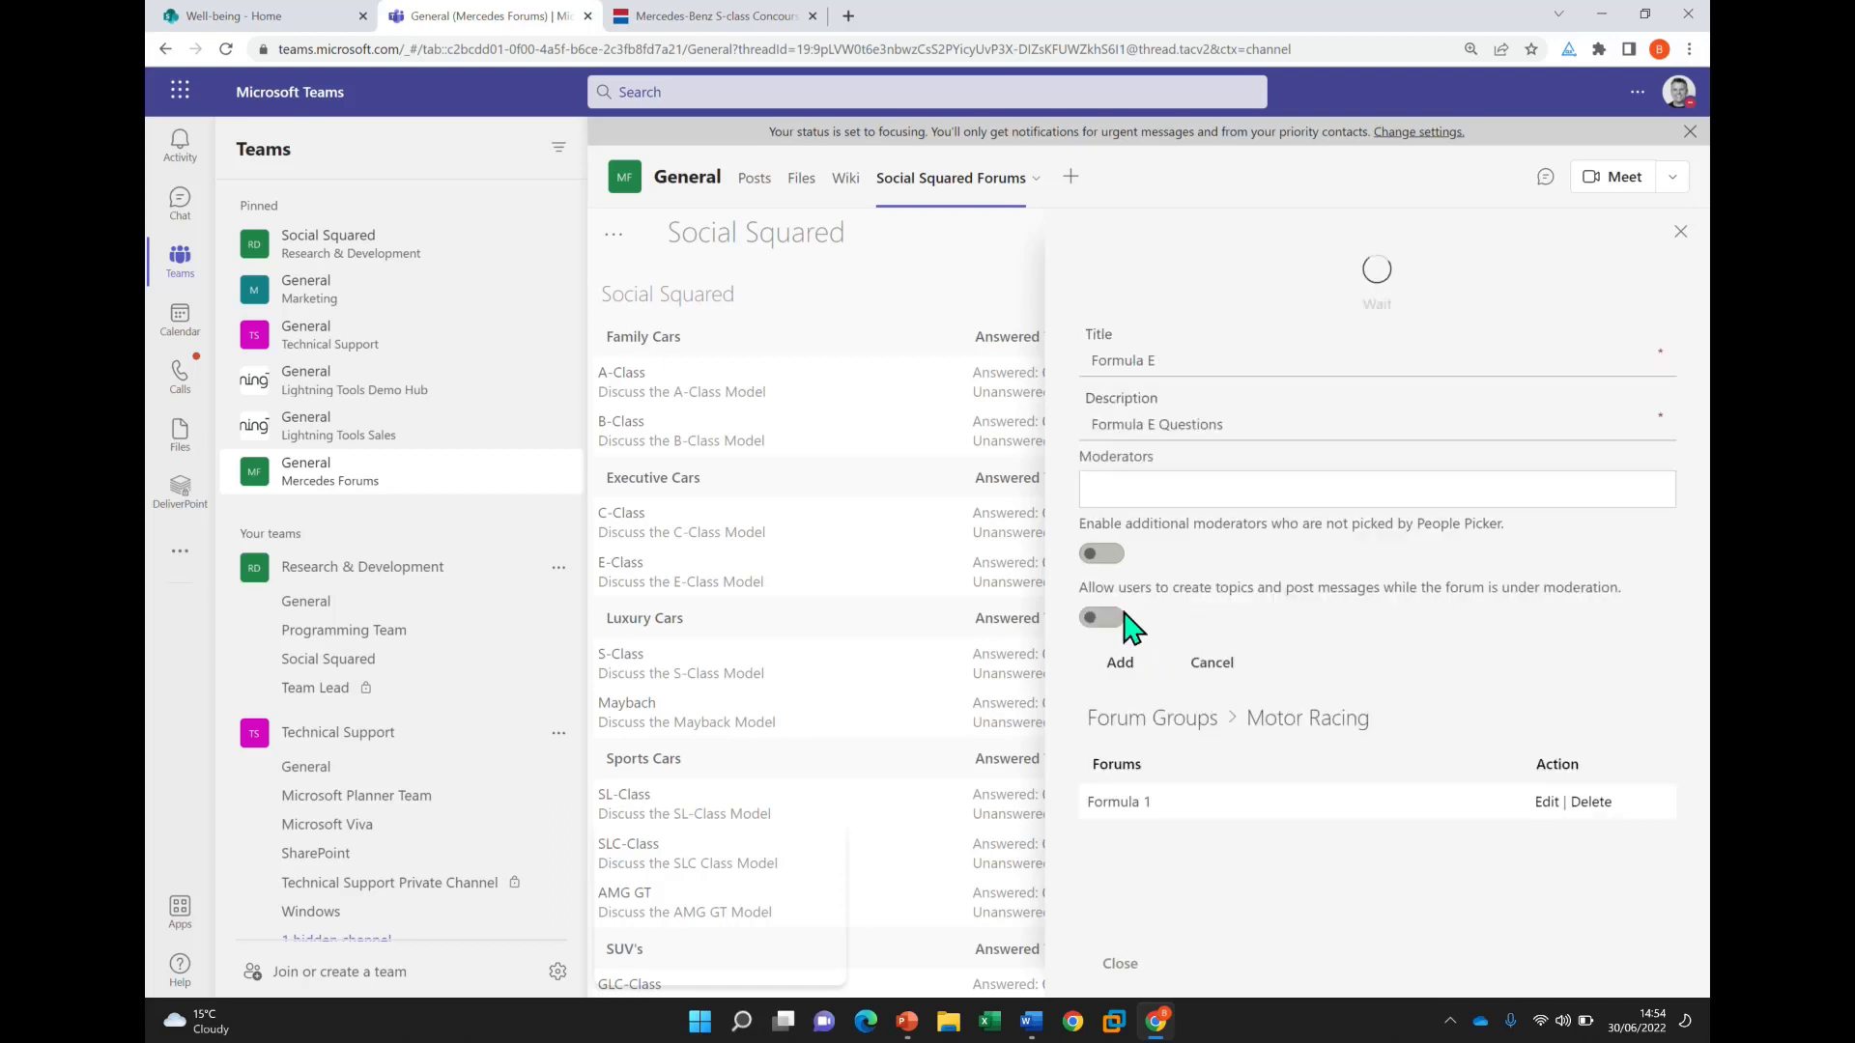
{"action": "left_click", "coordinate": [1680, 233]}
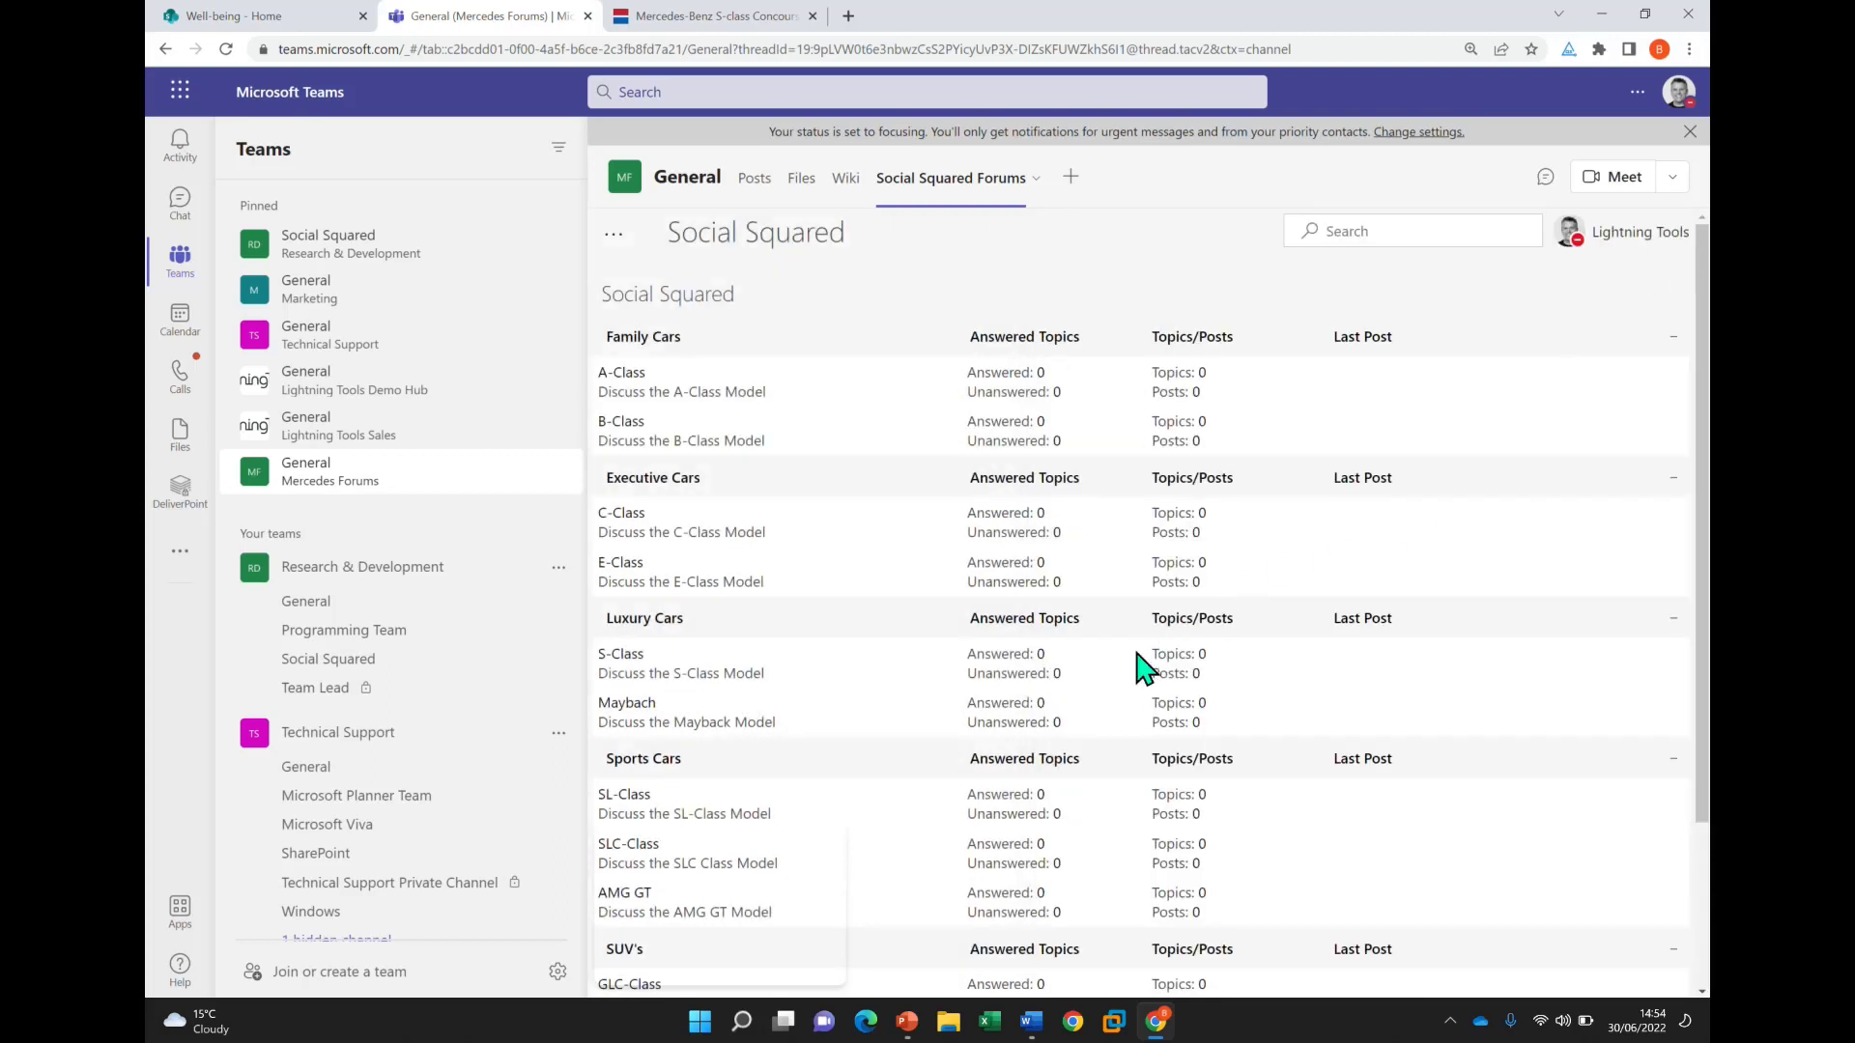
Add a topic to the S-Class forum with subject "What is the car in the back of the room?" and message "What is it?"
{"action": "scroll", "coordinate": [1111, 642], "scroll_direction": "down", "scroll_amount": 2}
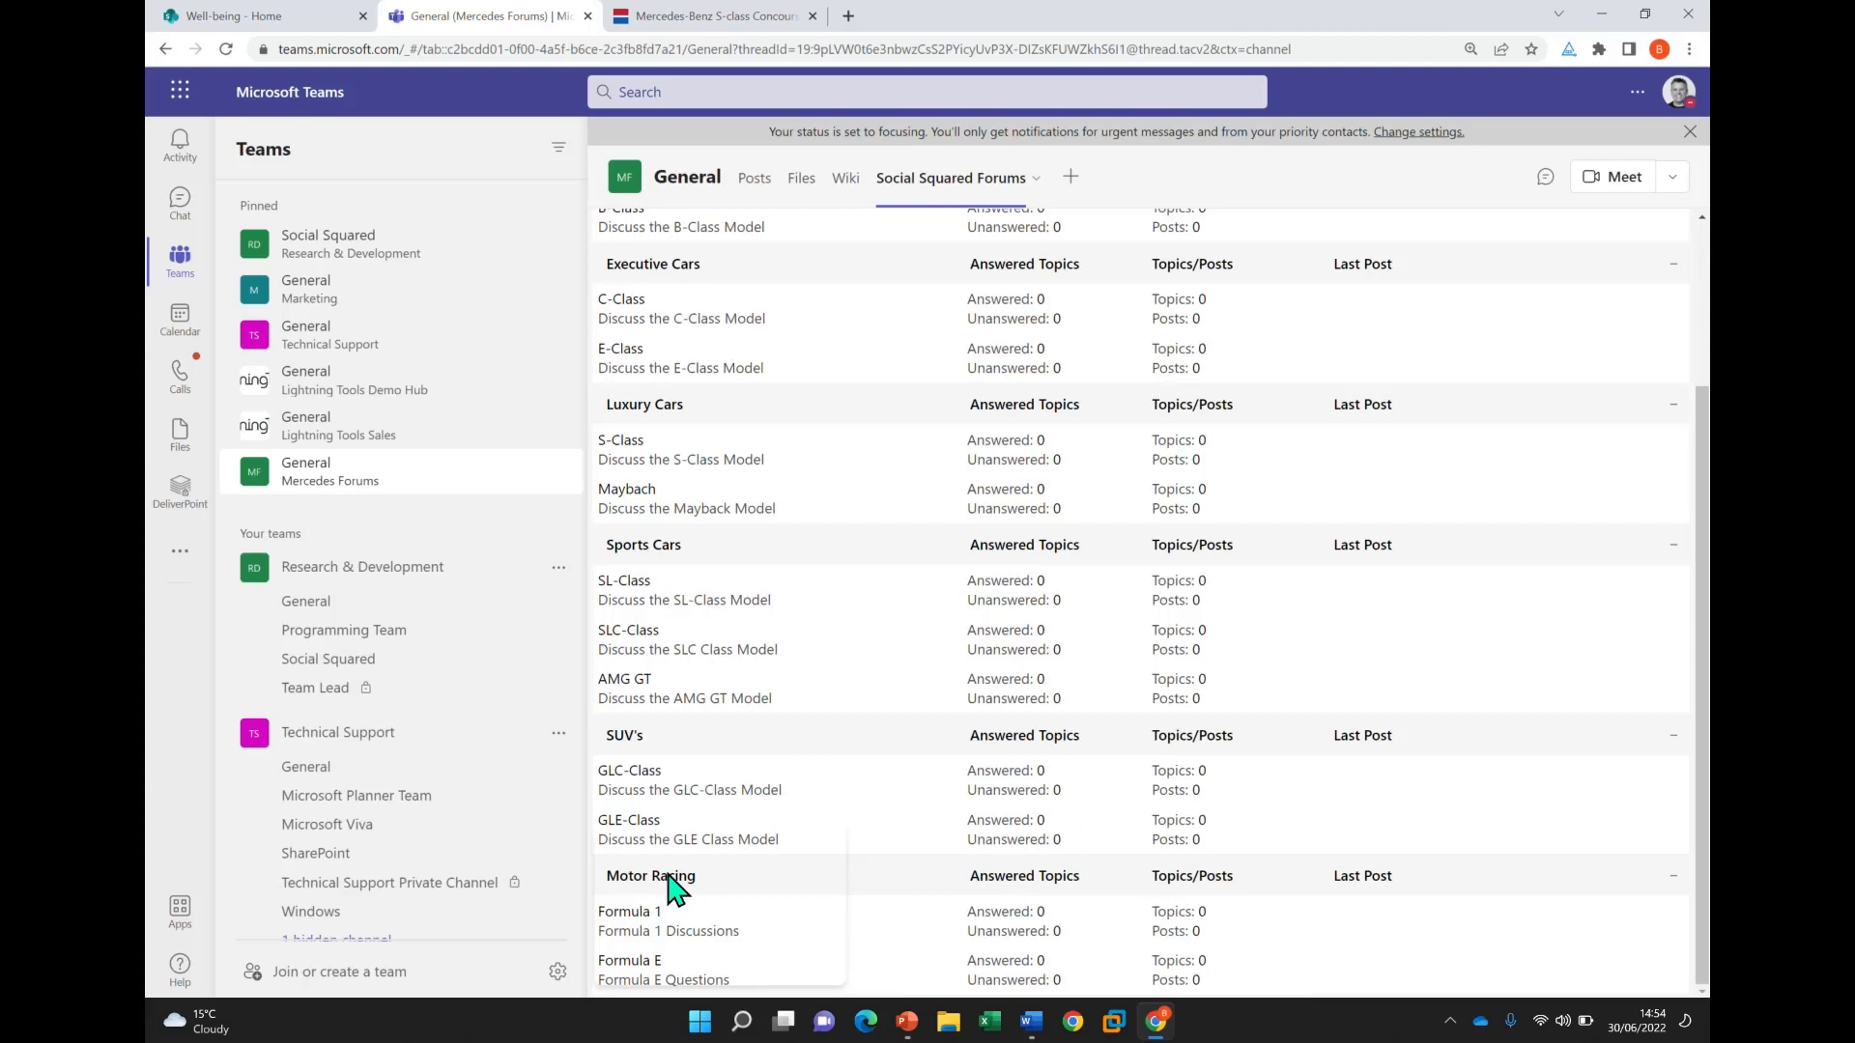
{"action": "left_click", "coordinate": [630, 446]}
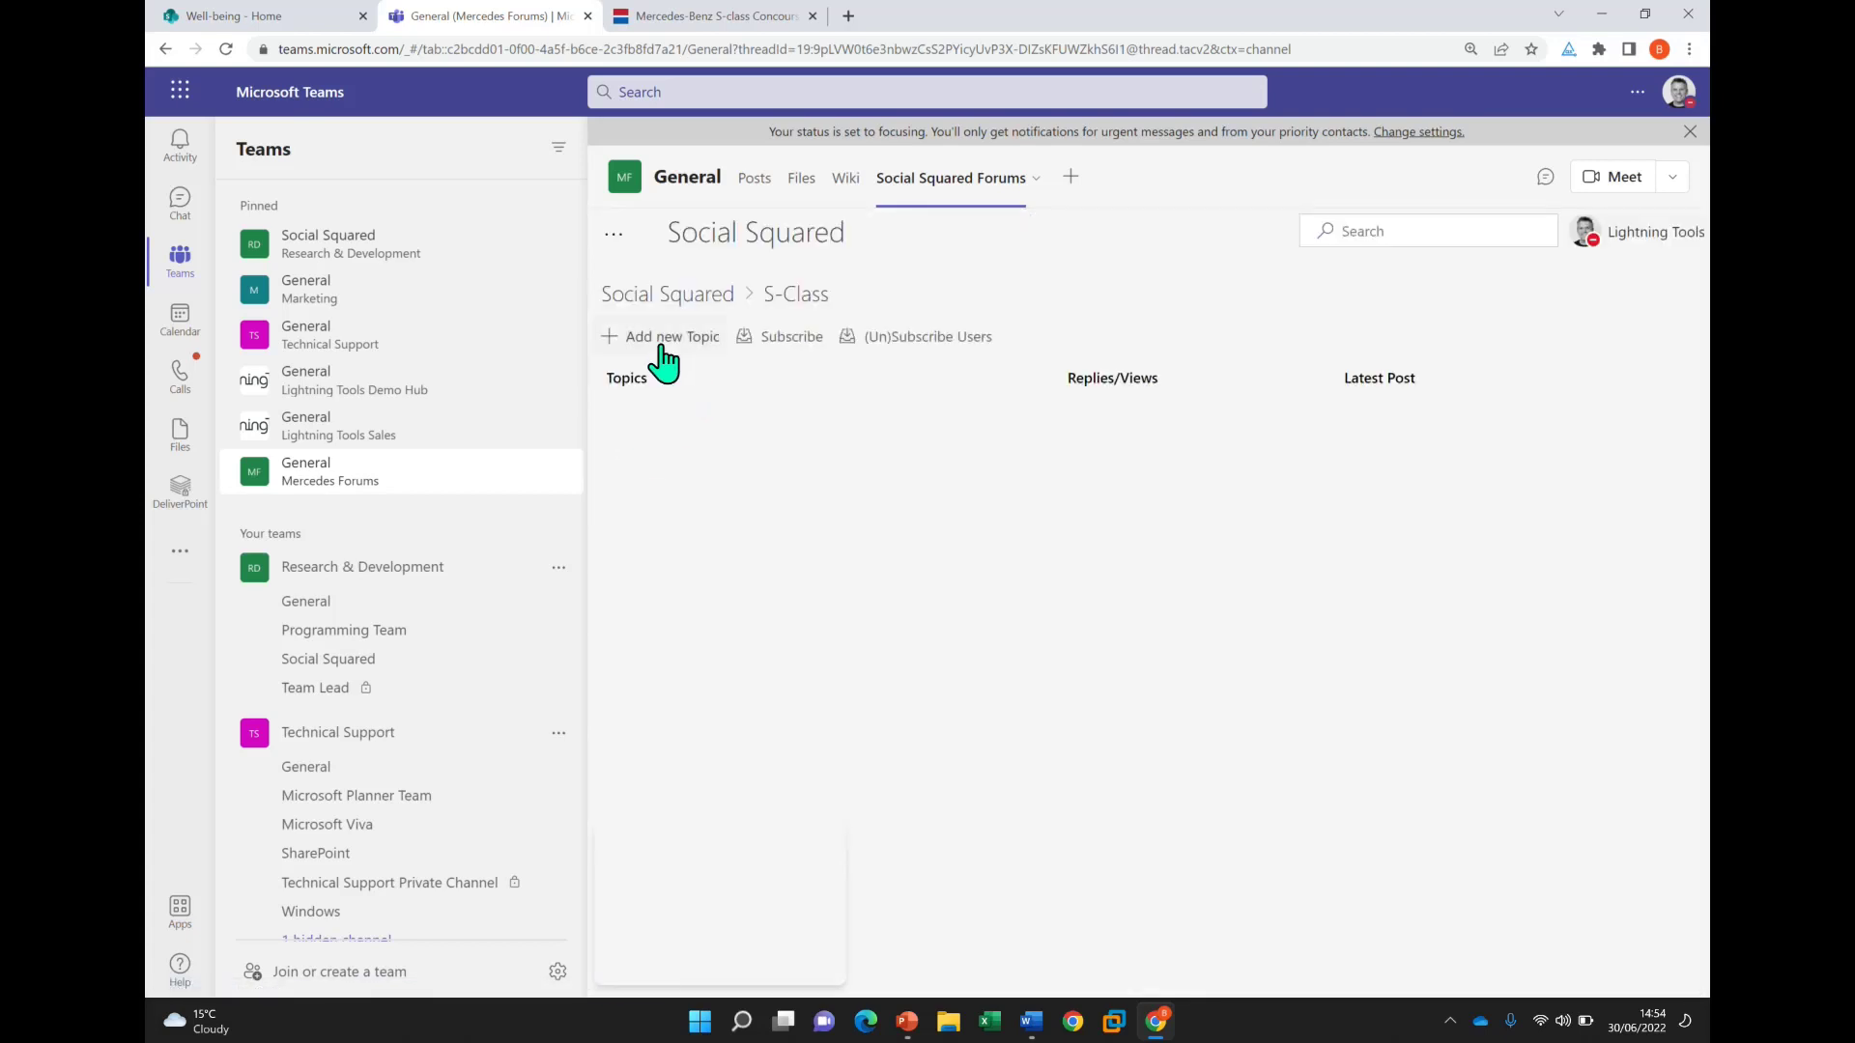
{"action": "left_click", "coordinate": [663, 338]}
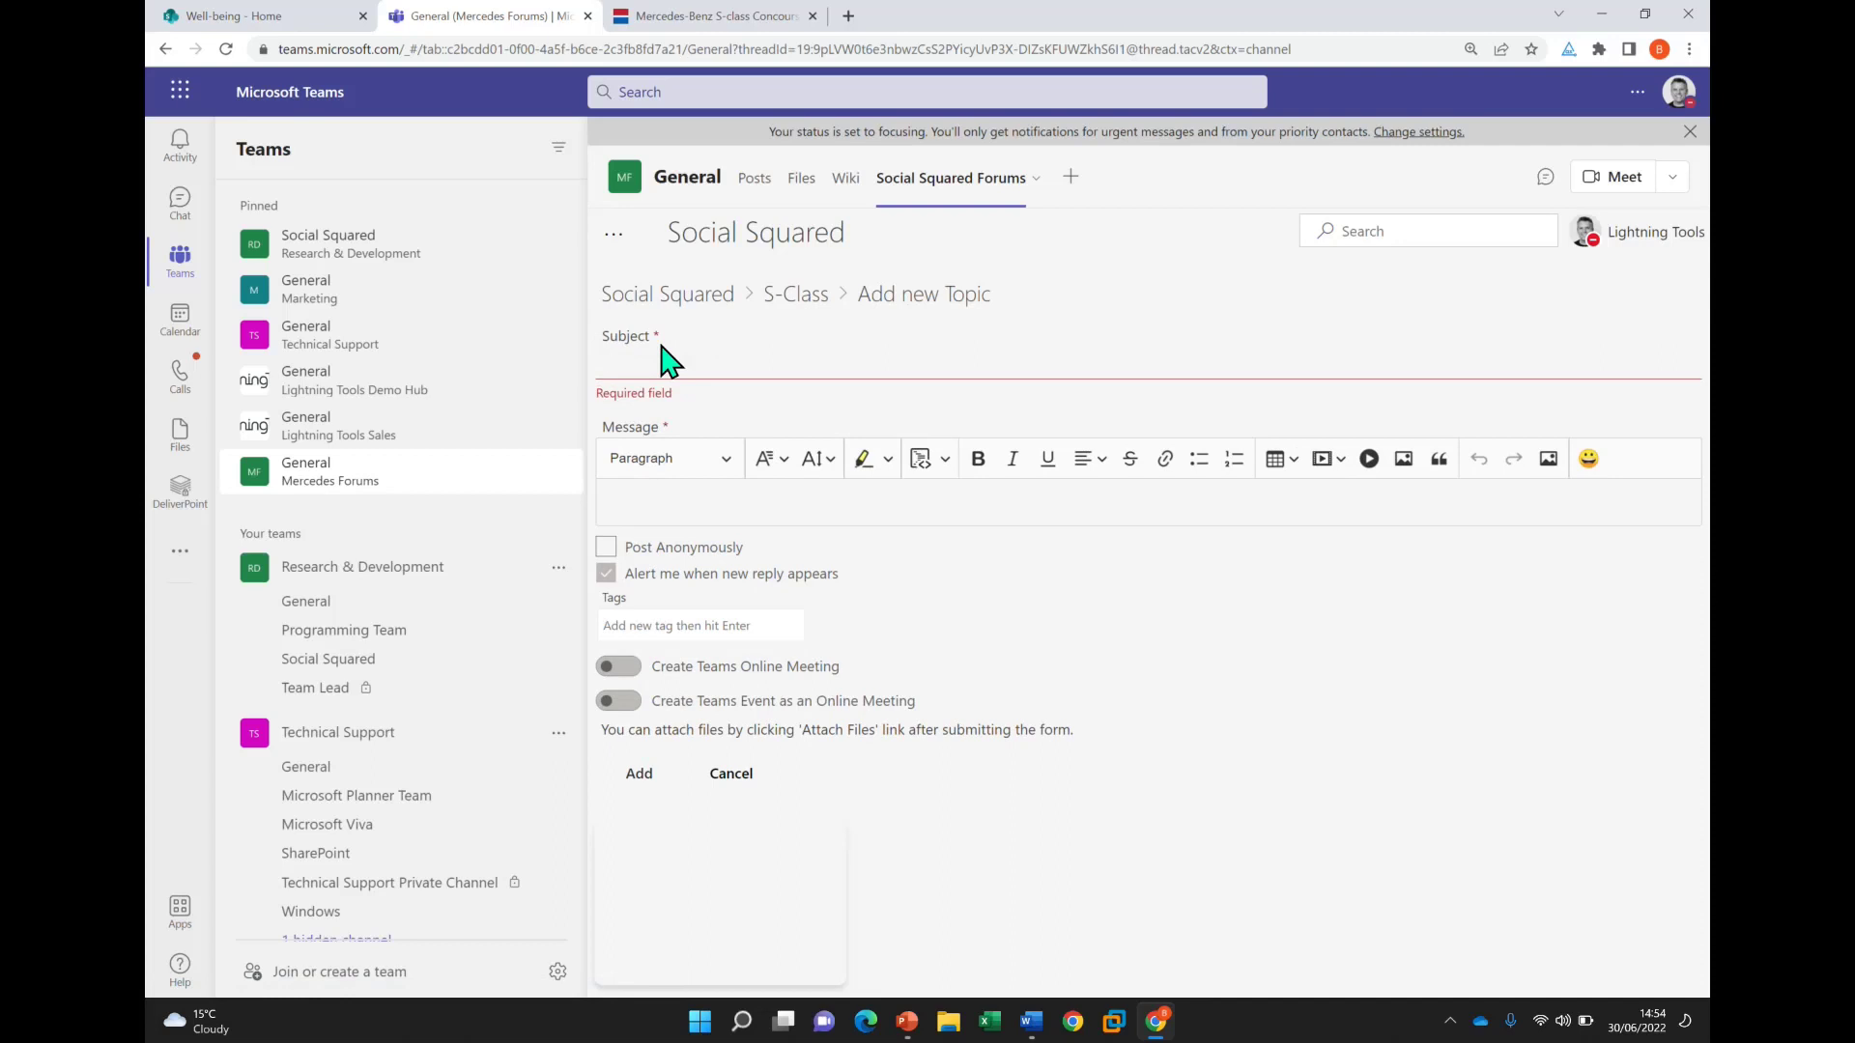
{"action": "type", "text": "What is the car"}
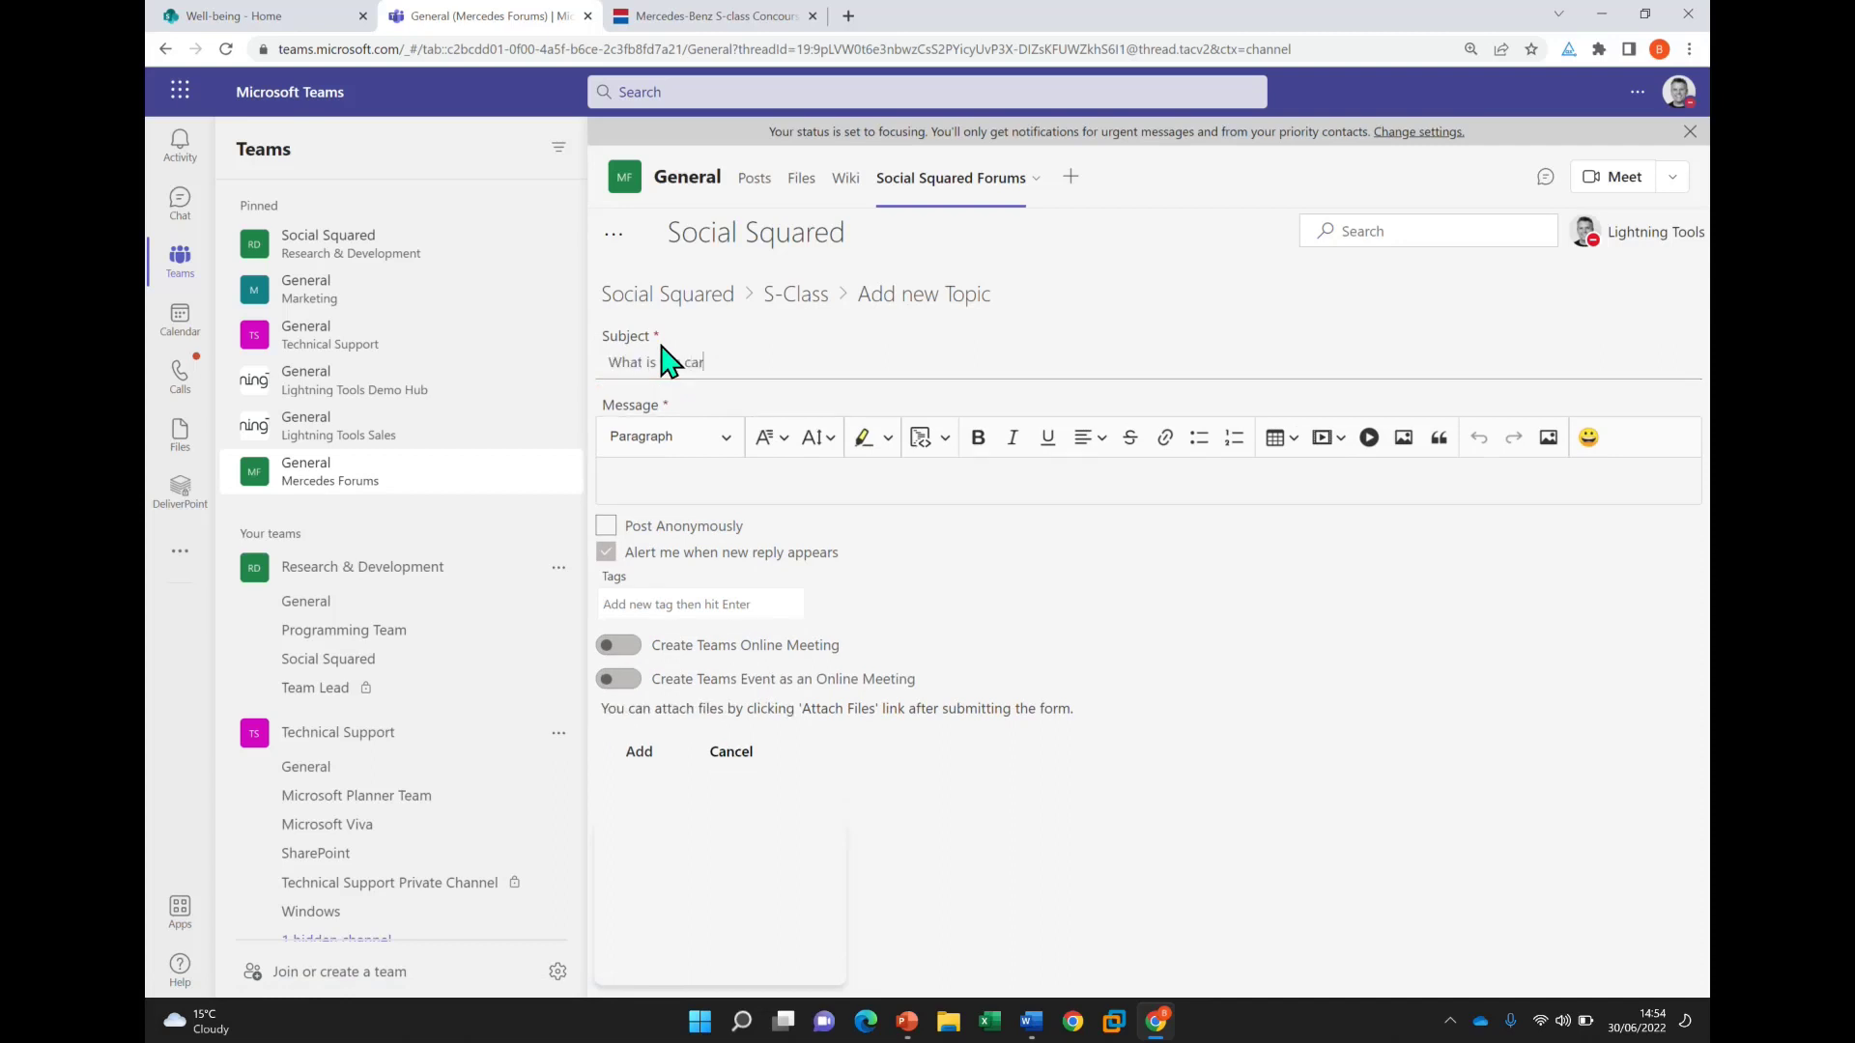
{"action": "type", "text": " in the back of the room?"}
{"action": "left_click", "coordinate": [696, 475]}
{"action": "type", "text": "What is it?~"}
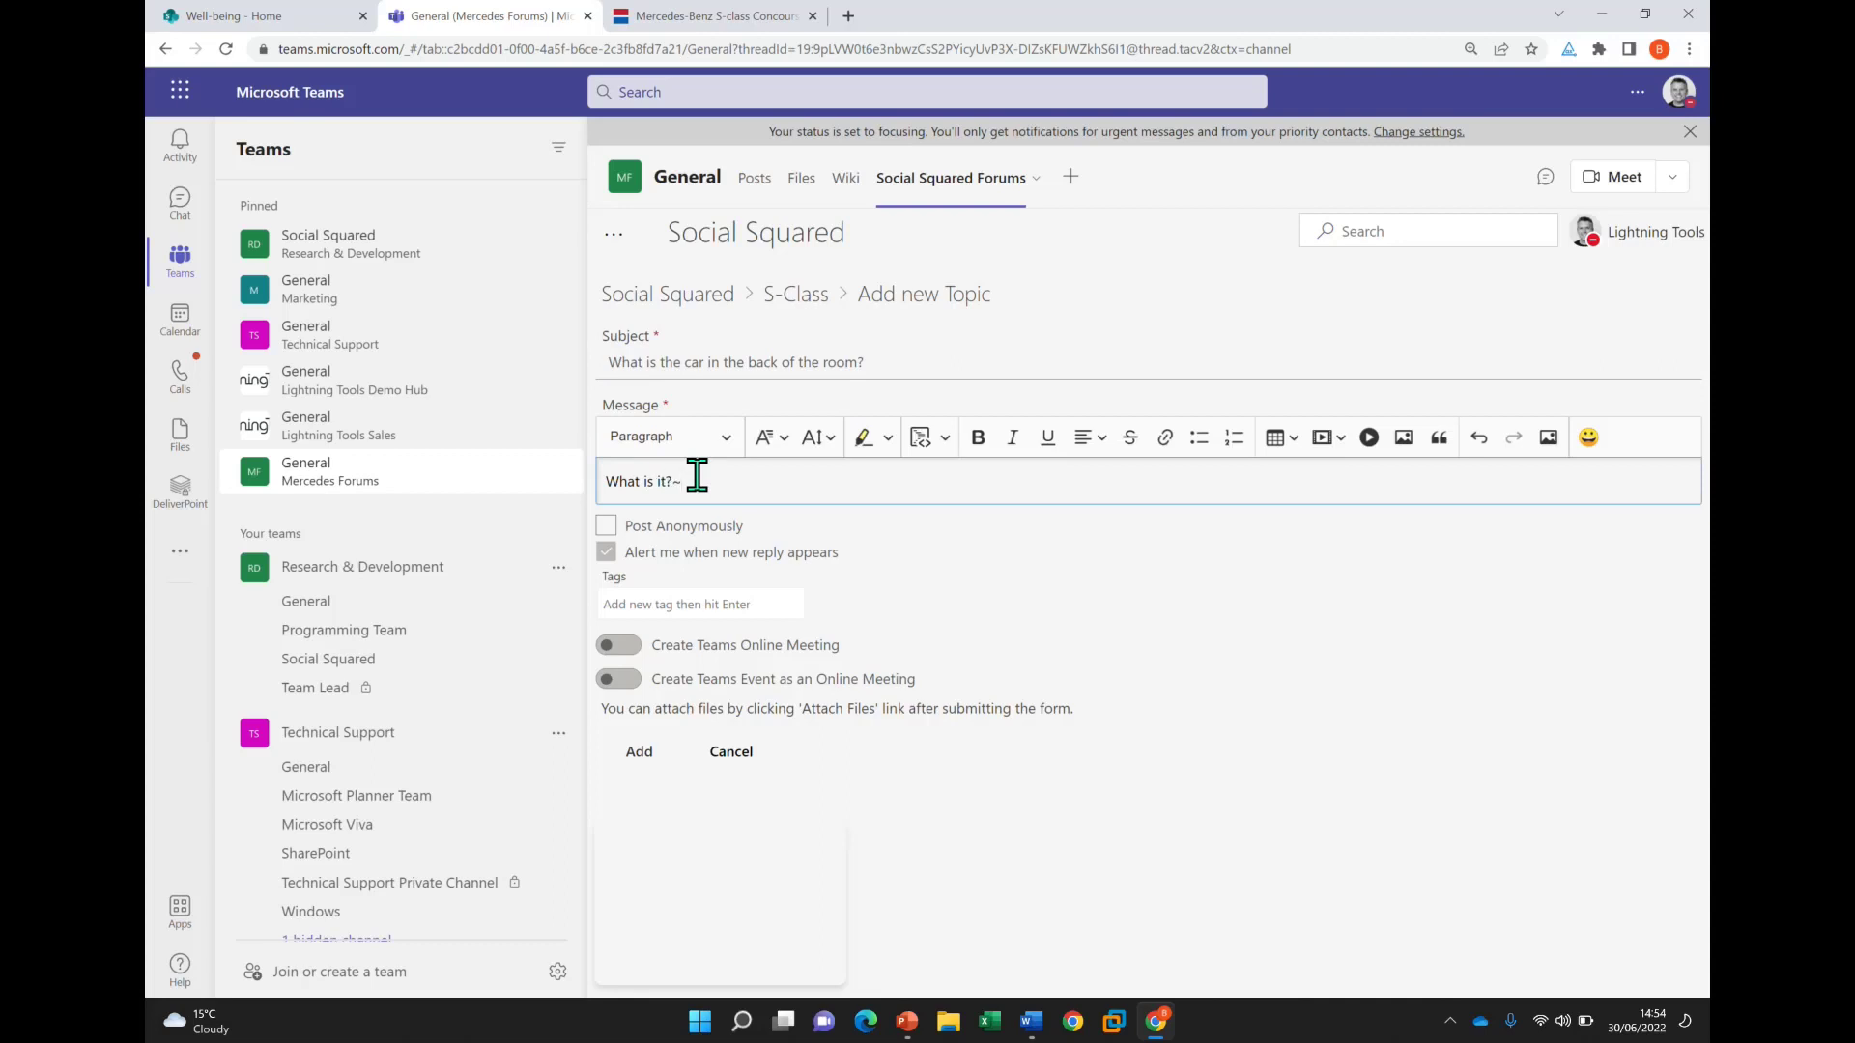
{"action": "left_click", "coordinate": [639, 753]}
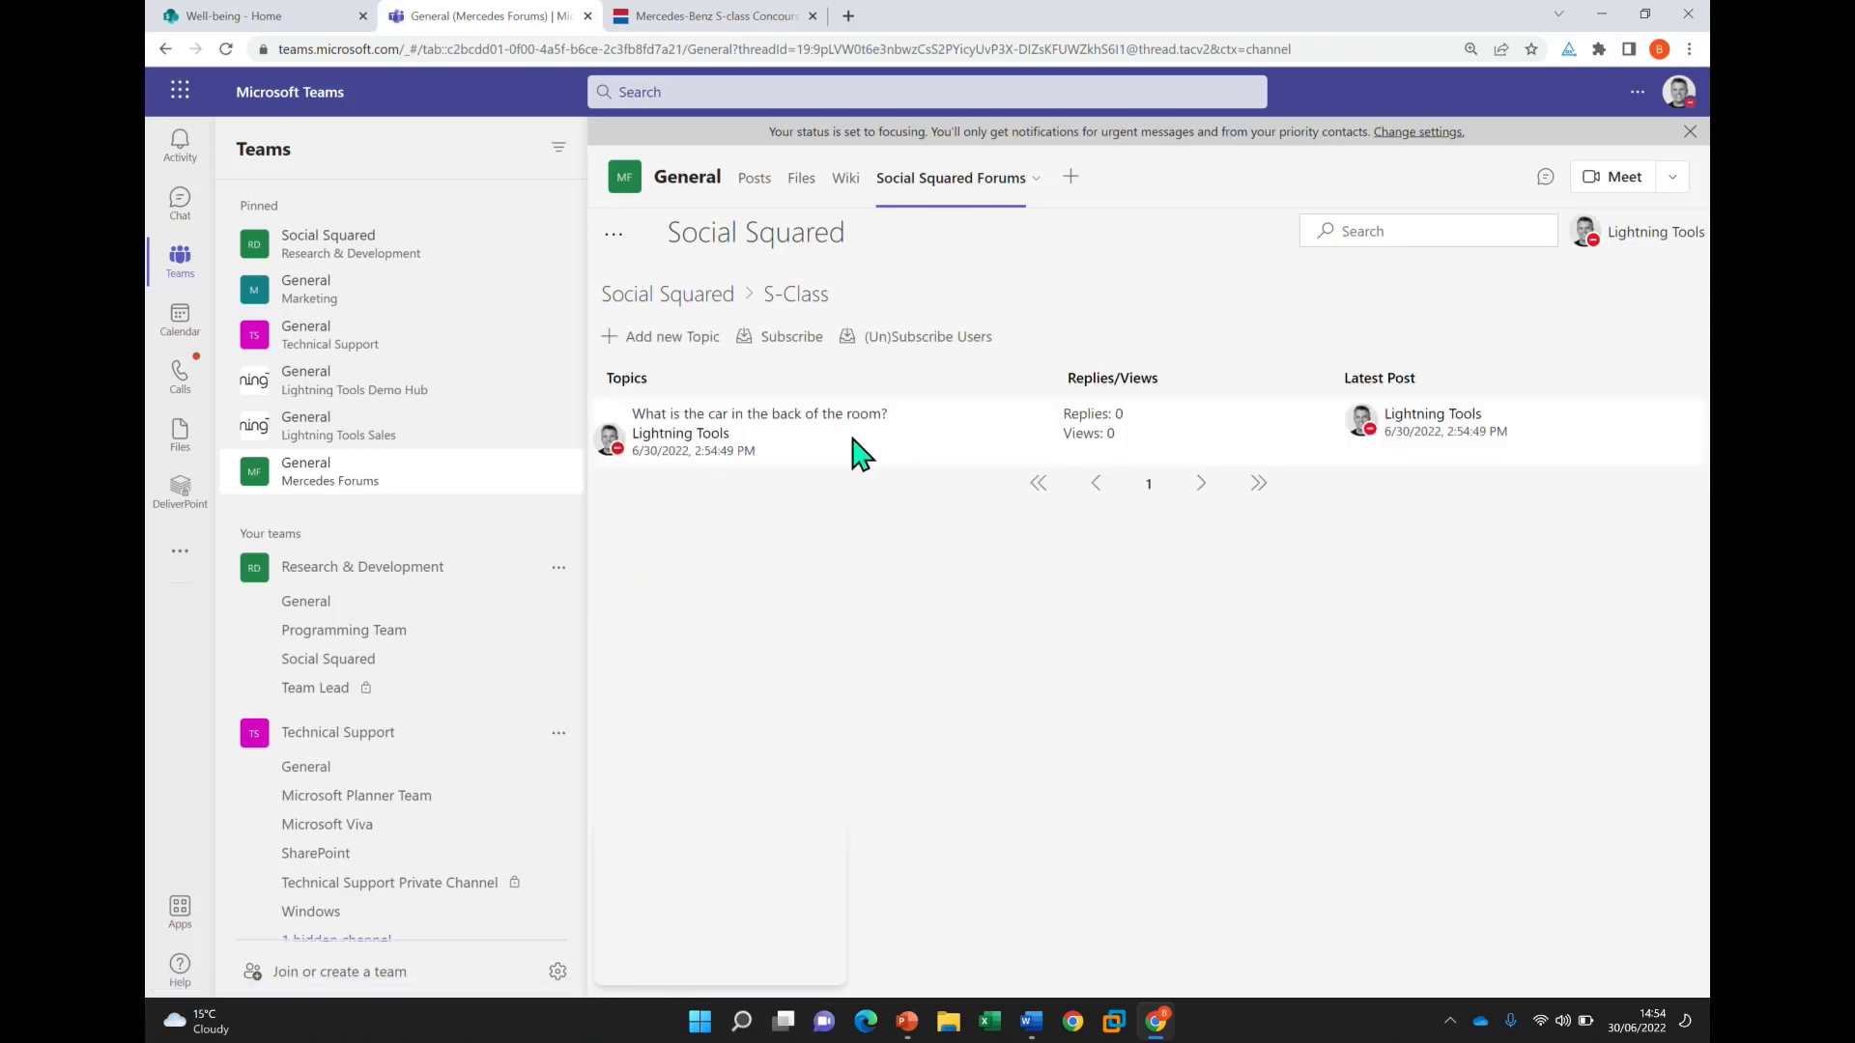
Start a reply to the new S-Class topic reading "Its an S class!! I think a diesel?", followed by blank lines
{"action": "left_click", "coordinate": [828, 425]}
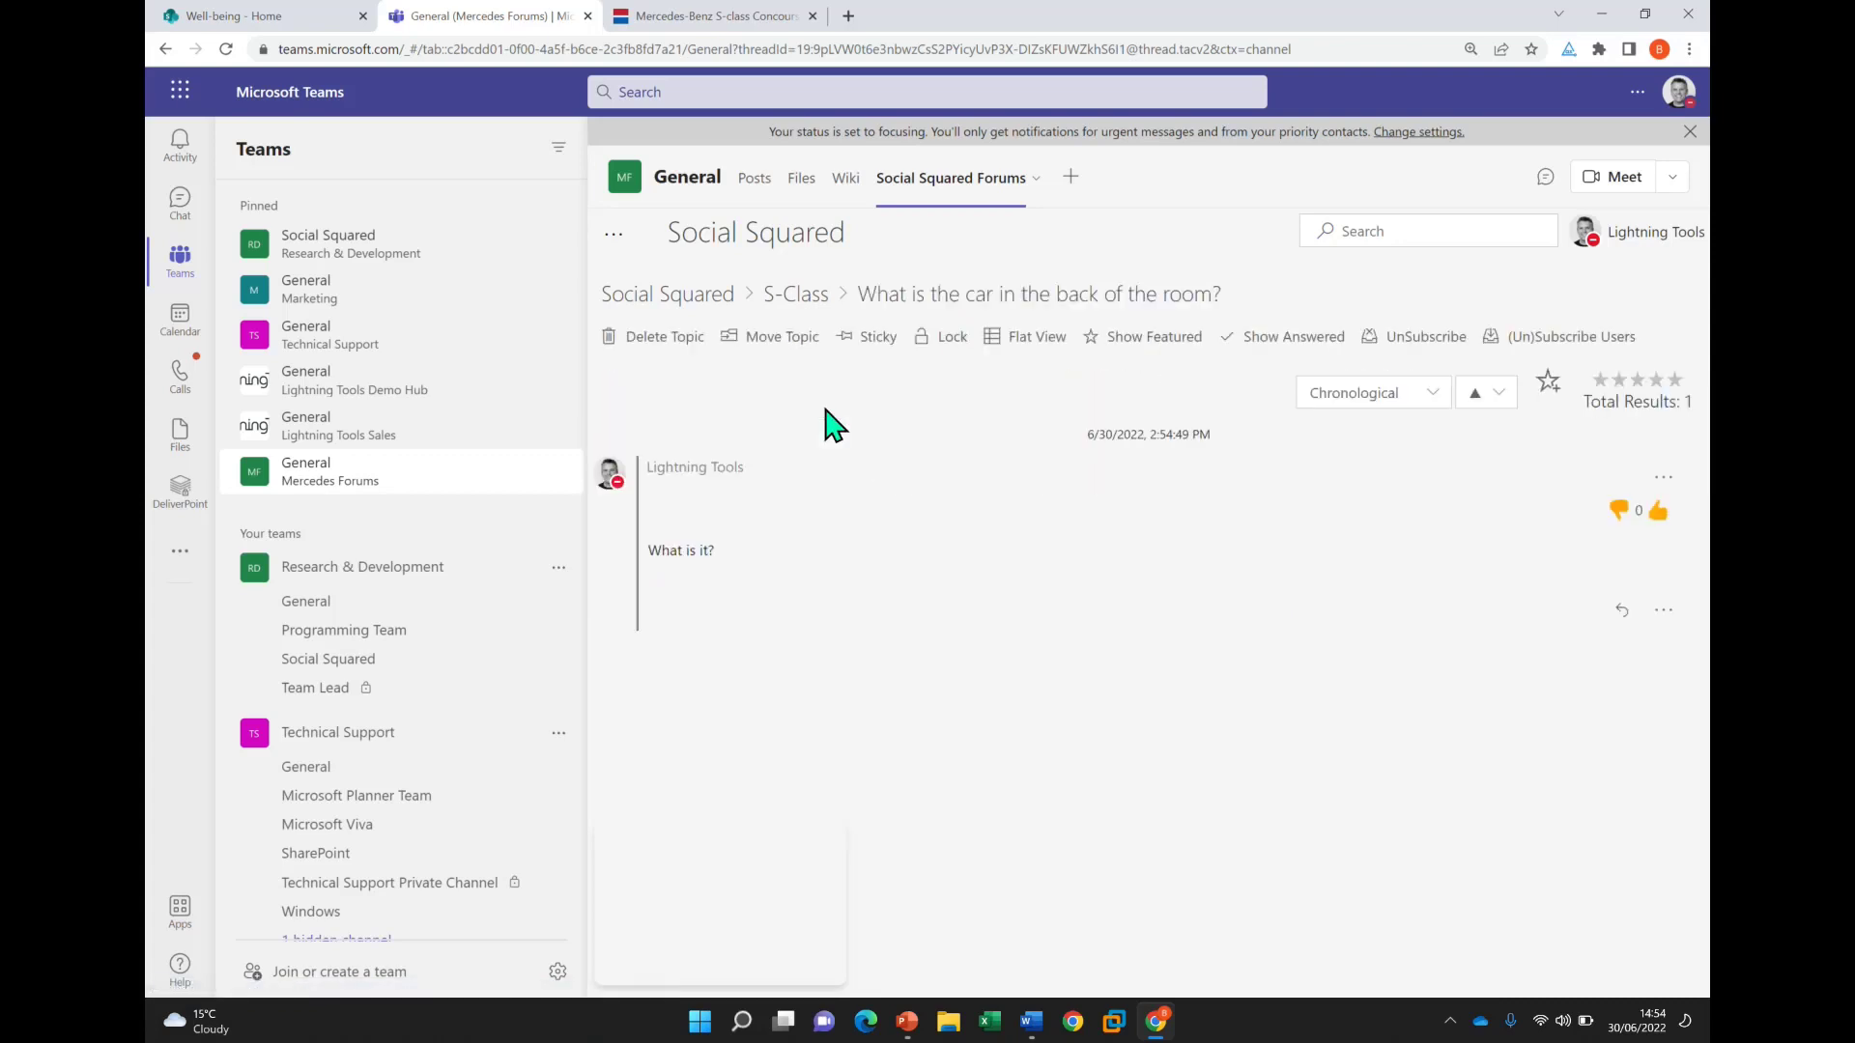
{"action": "left_click", "coordinate": [1622, 619]}
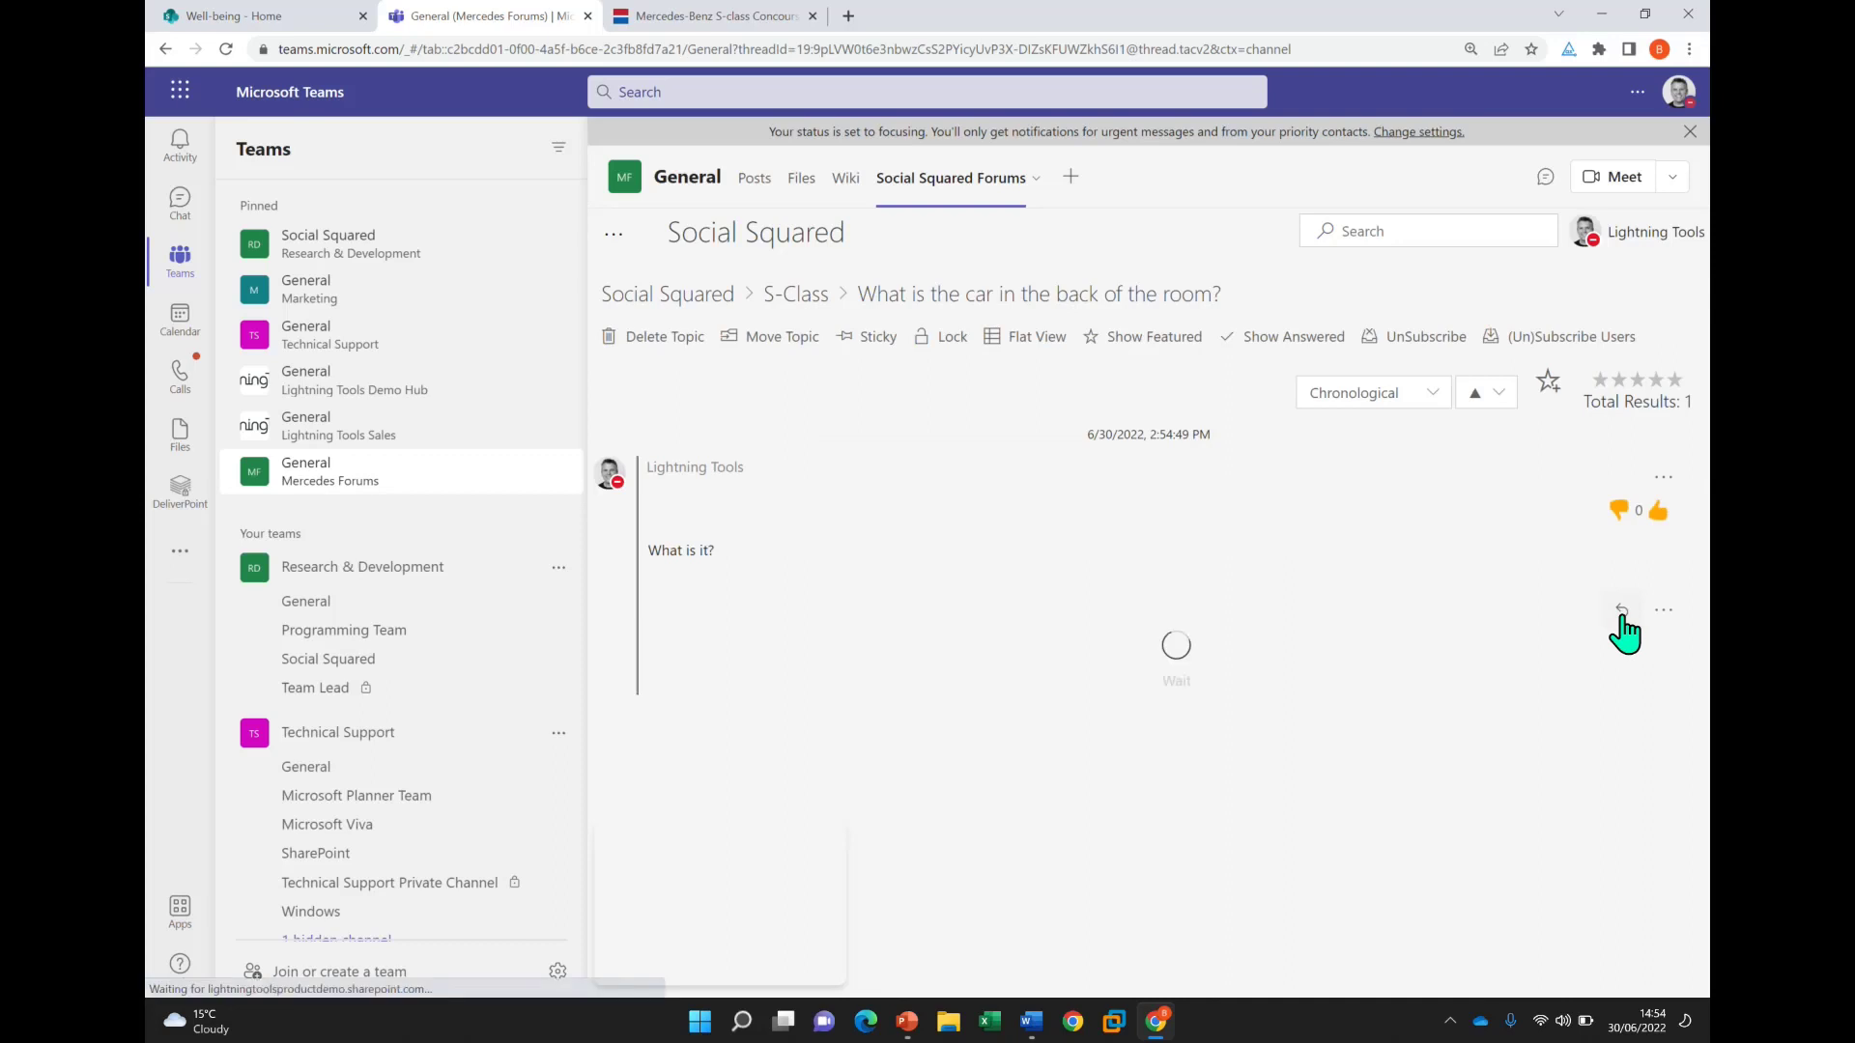
{"action": "type", "text": "Its an"}
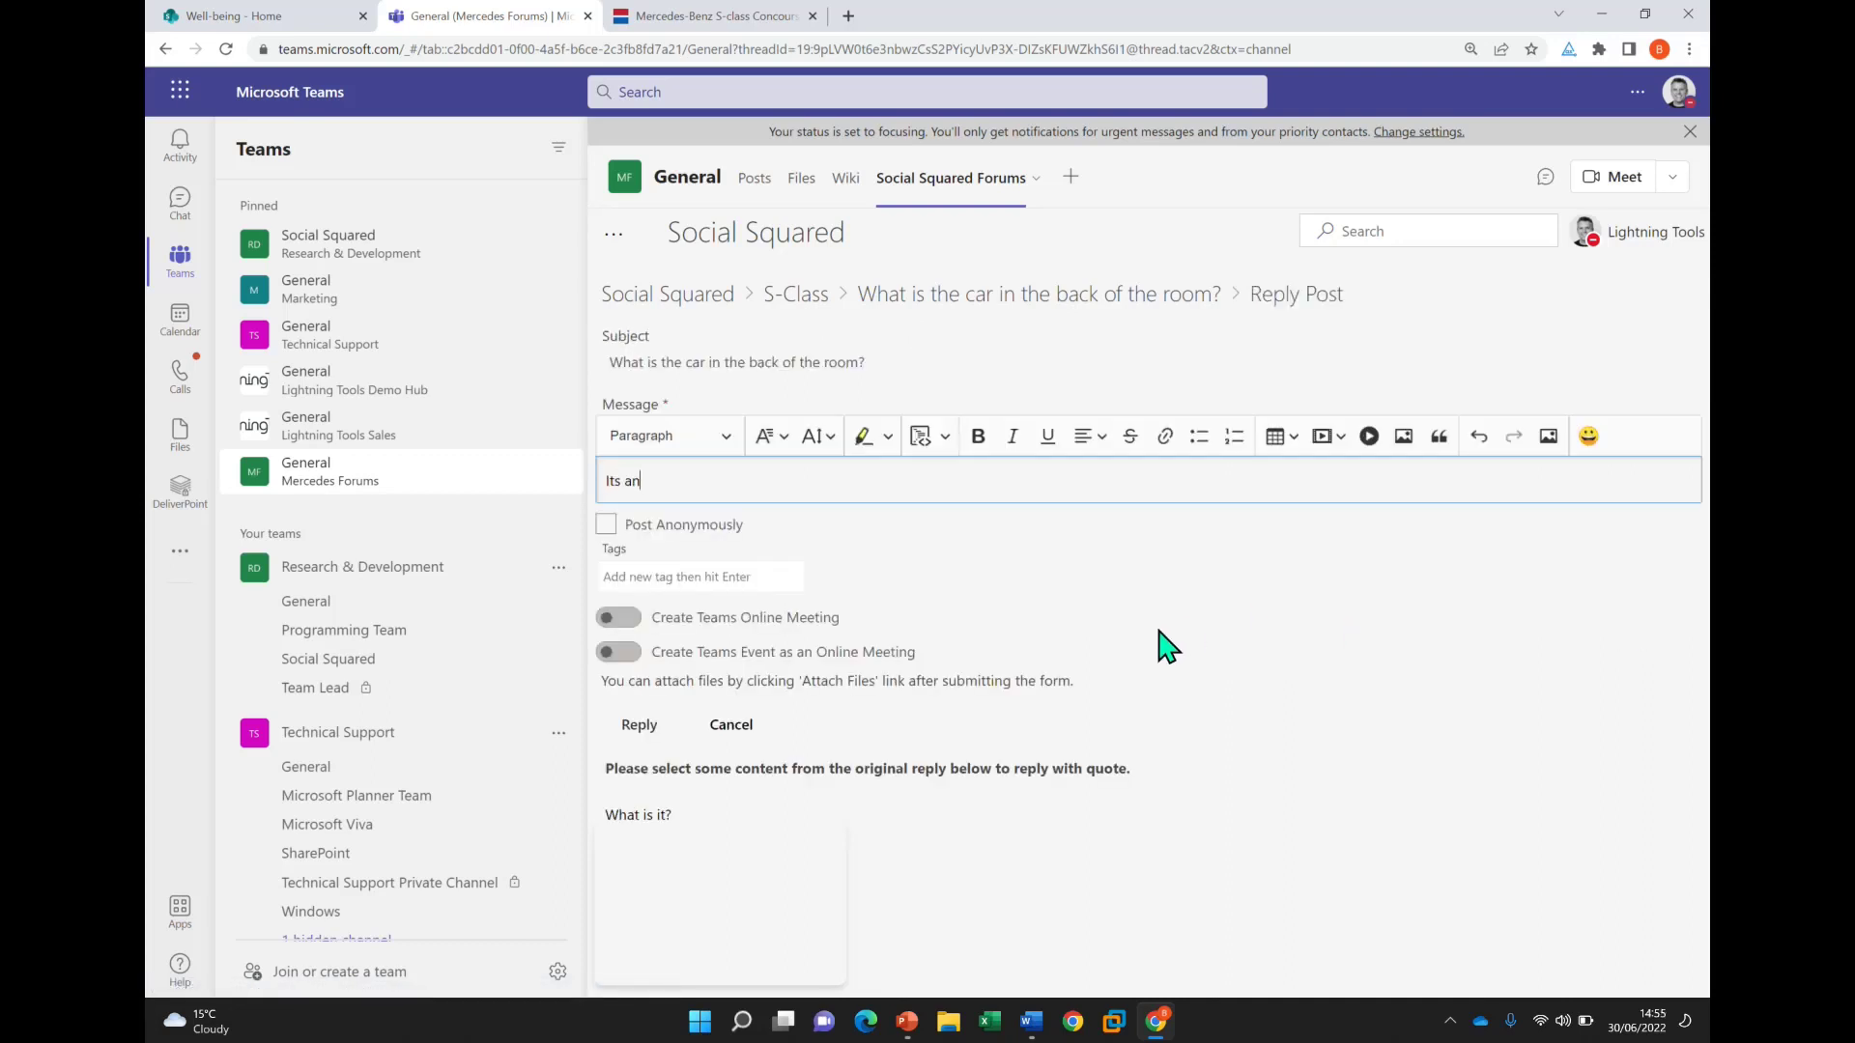
{"action": "type", "text": " S class!! I think a diesel?"}
{"action": "key", "text": "Return"}
{"action": "key", "text": "Return"}
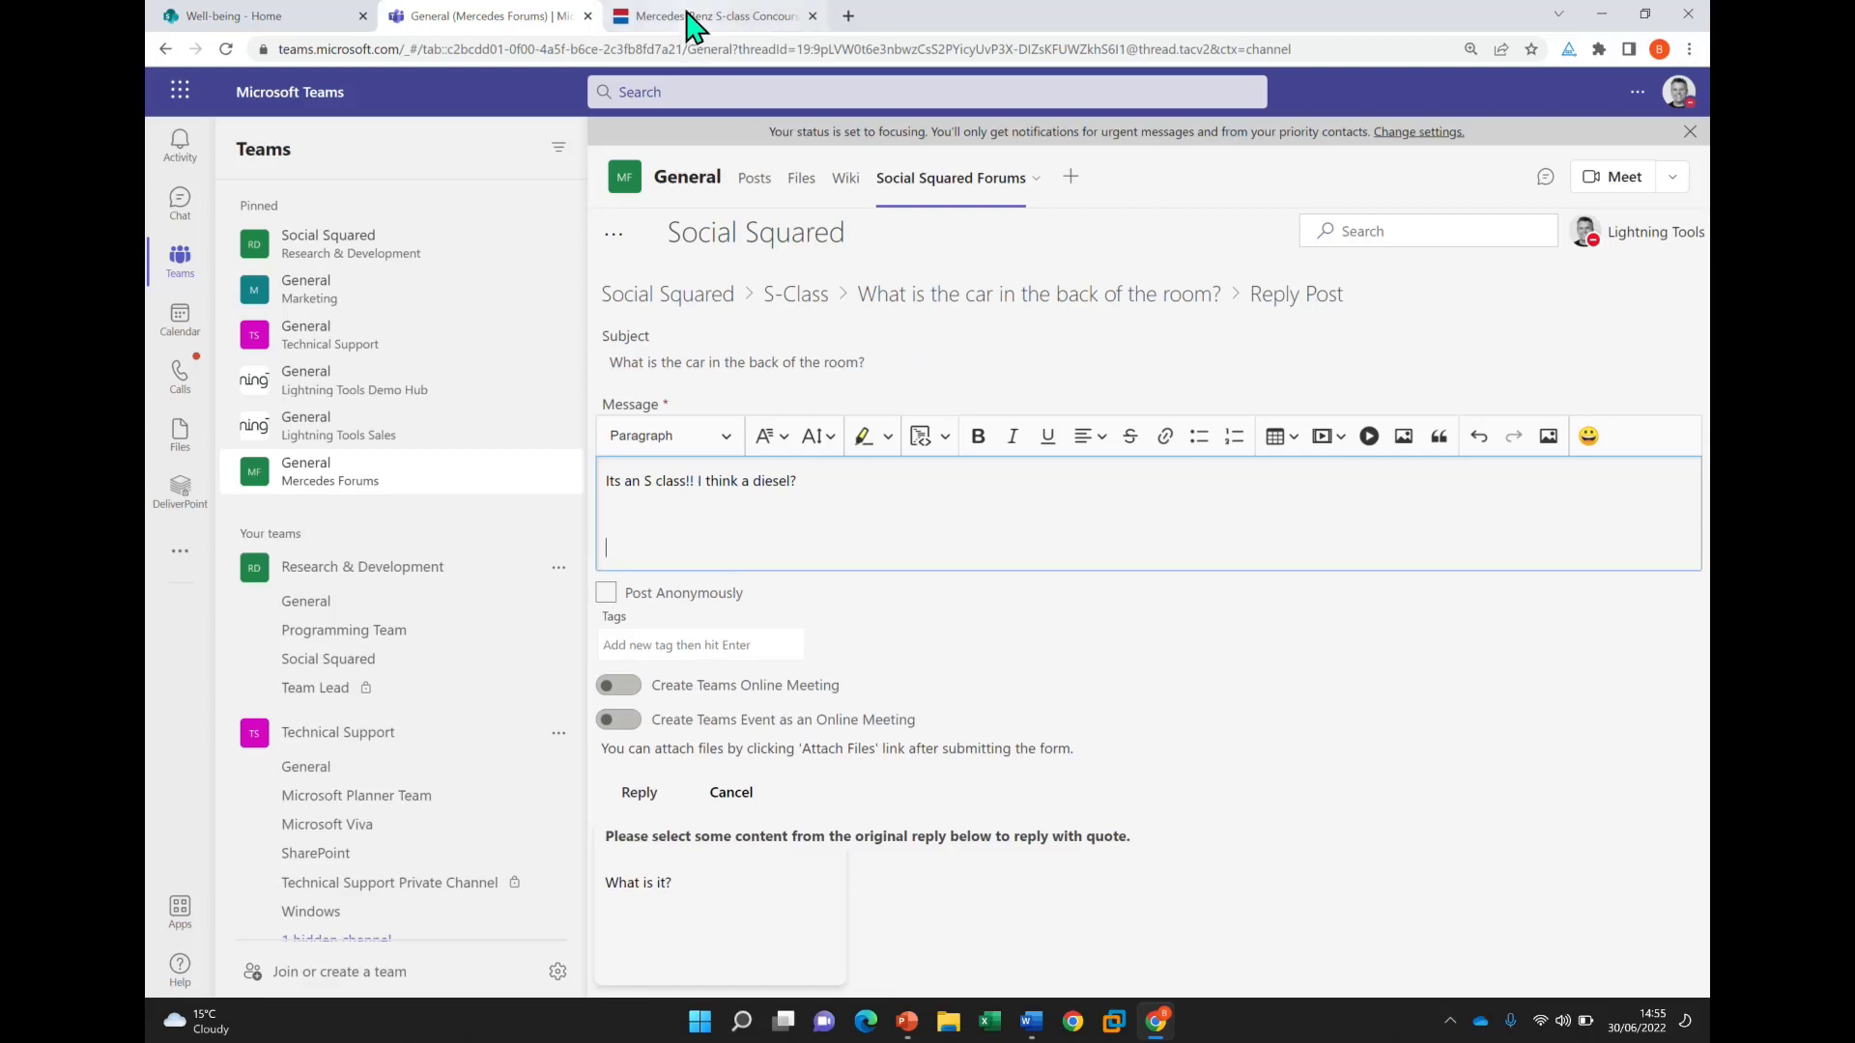
Copy the steering wheel image from the Car and Driver S-class article and paste it below the reply text
{"action": "left_click", "coordinate": [688, 16]}
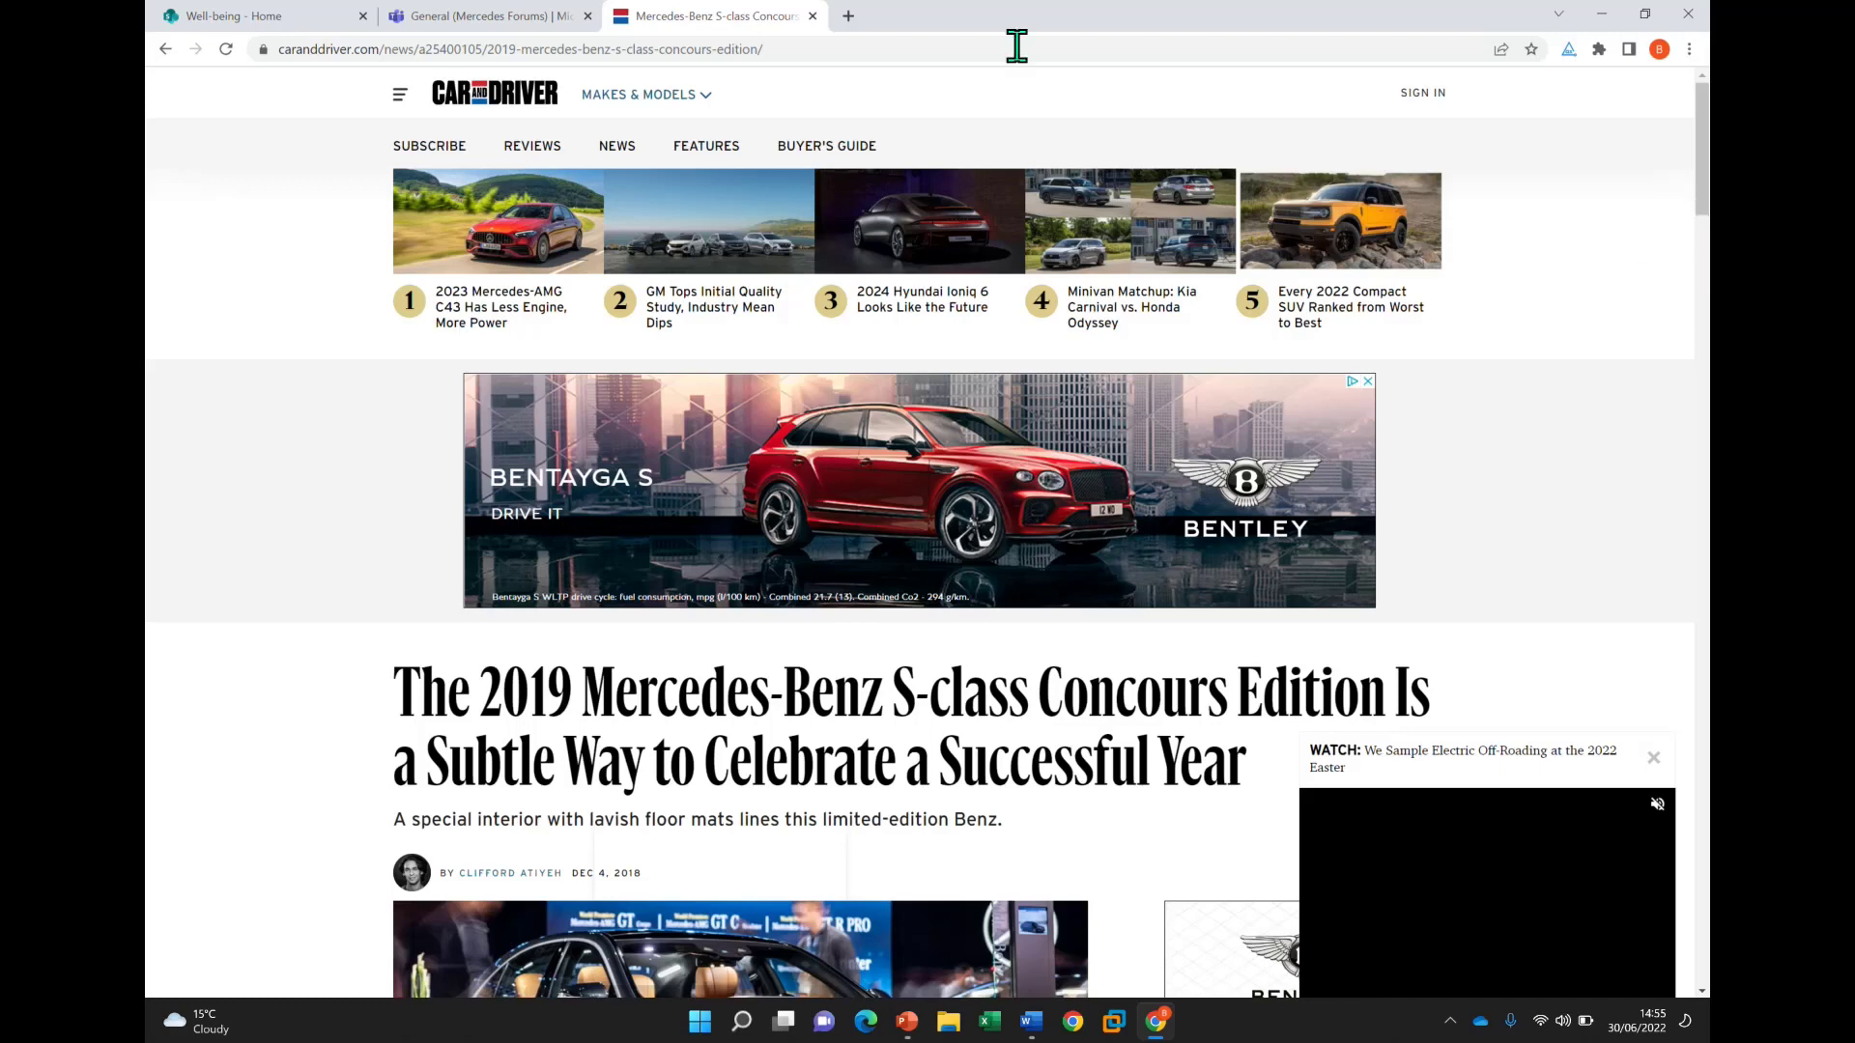
{"action": "left_click", "coordinate": [780, 46]}
{"action": "key", "text": "Return"}
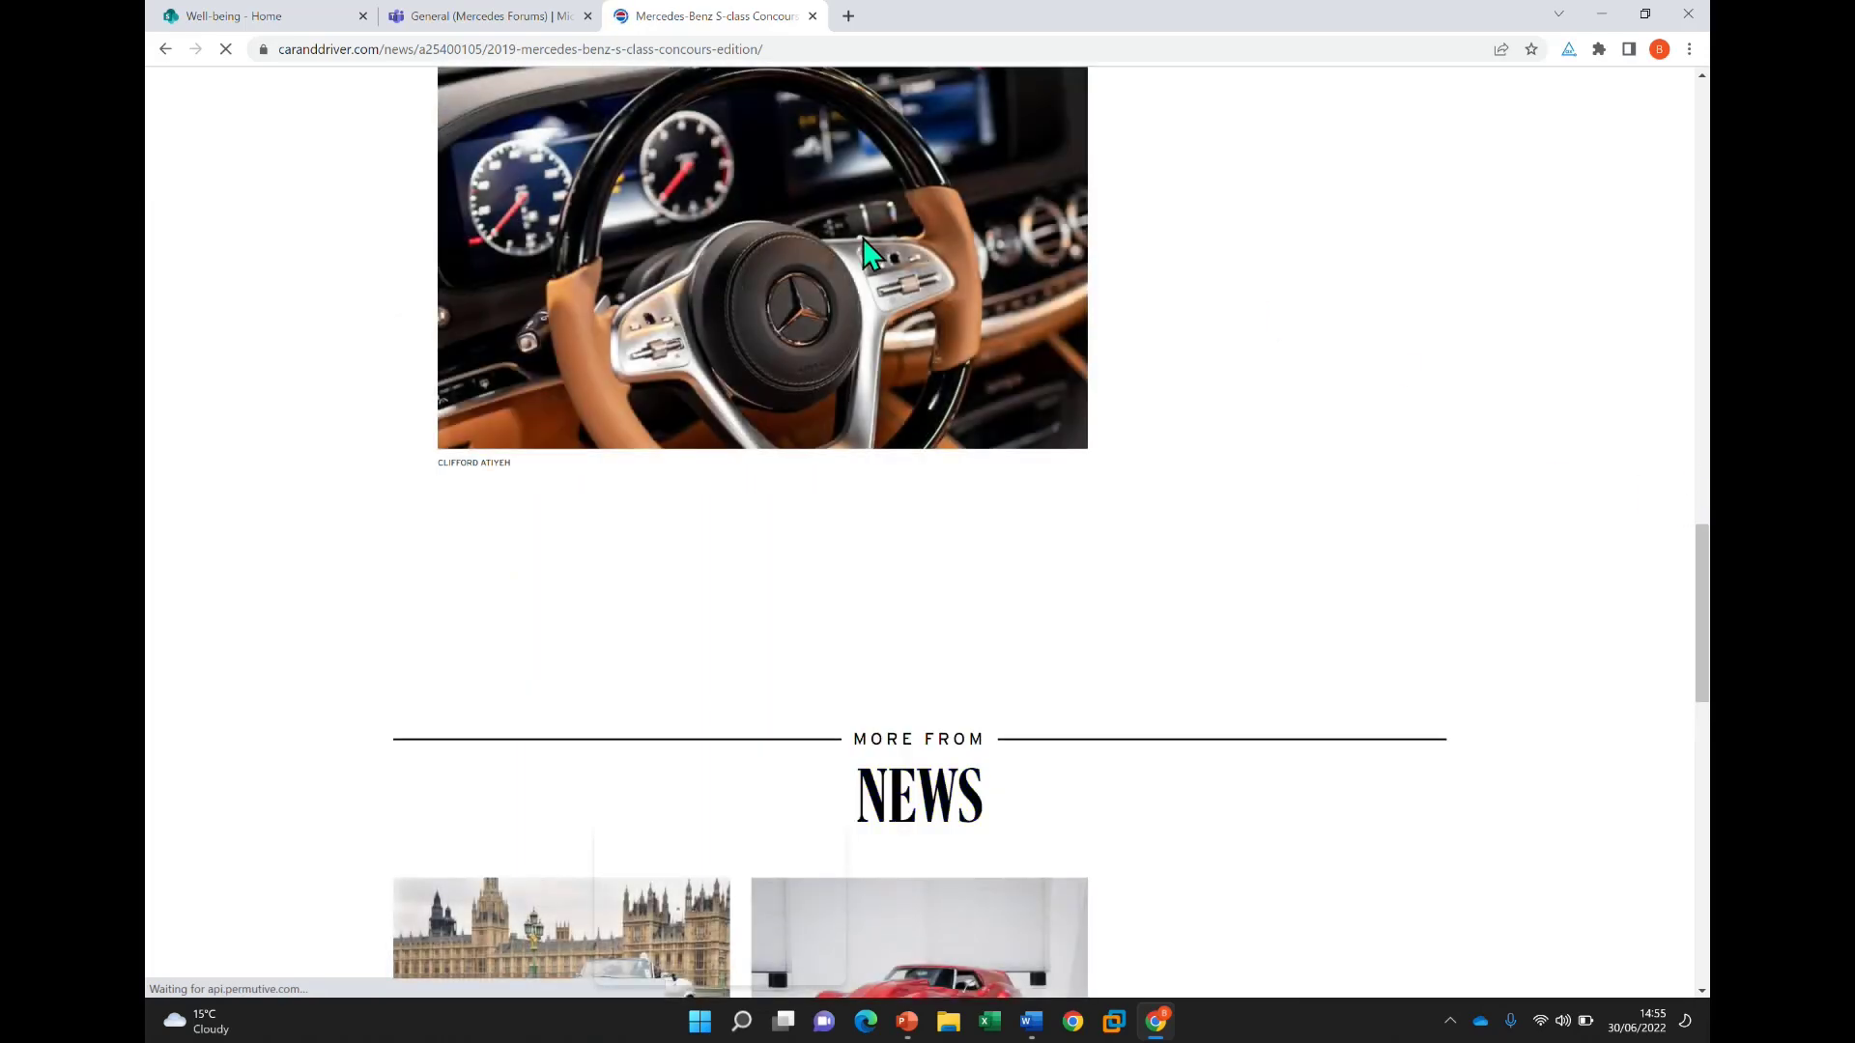
{"action": "right_click", "coordinate": [866, 253]}
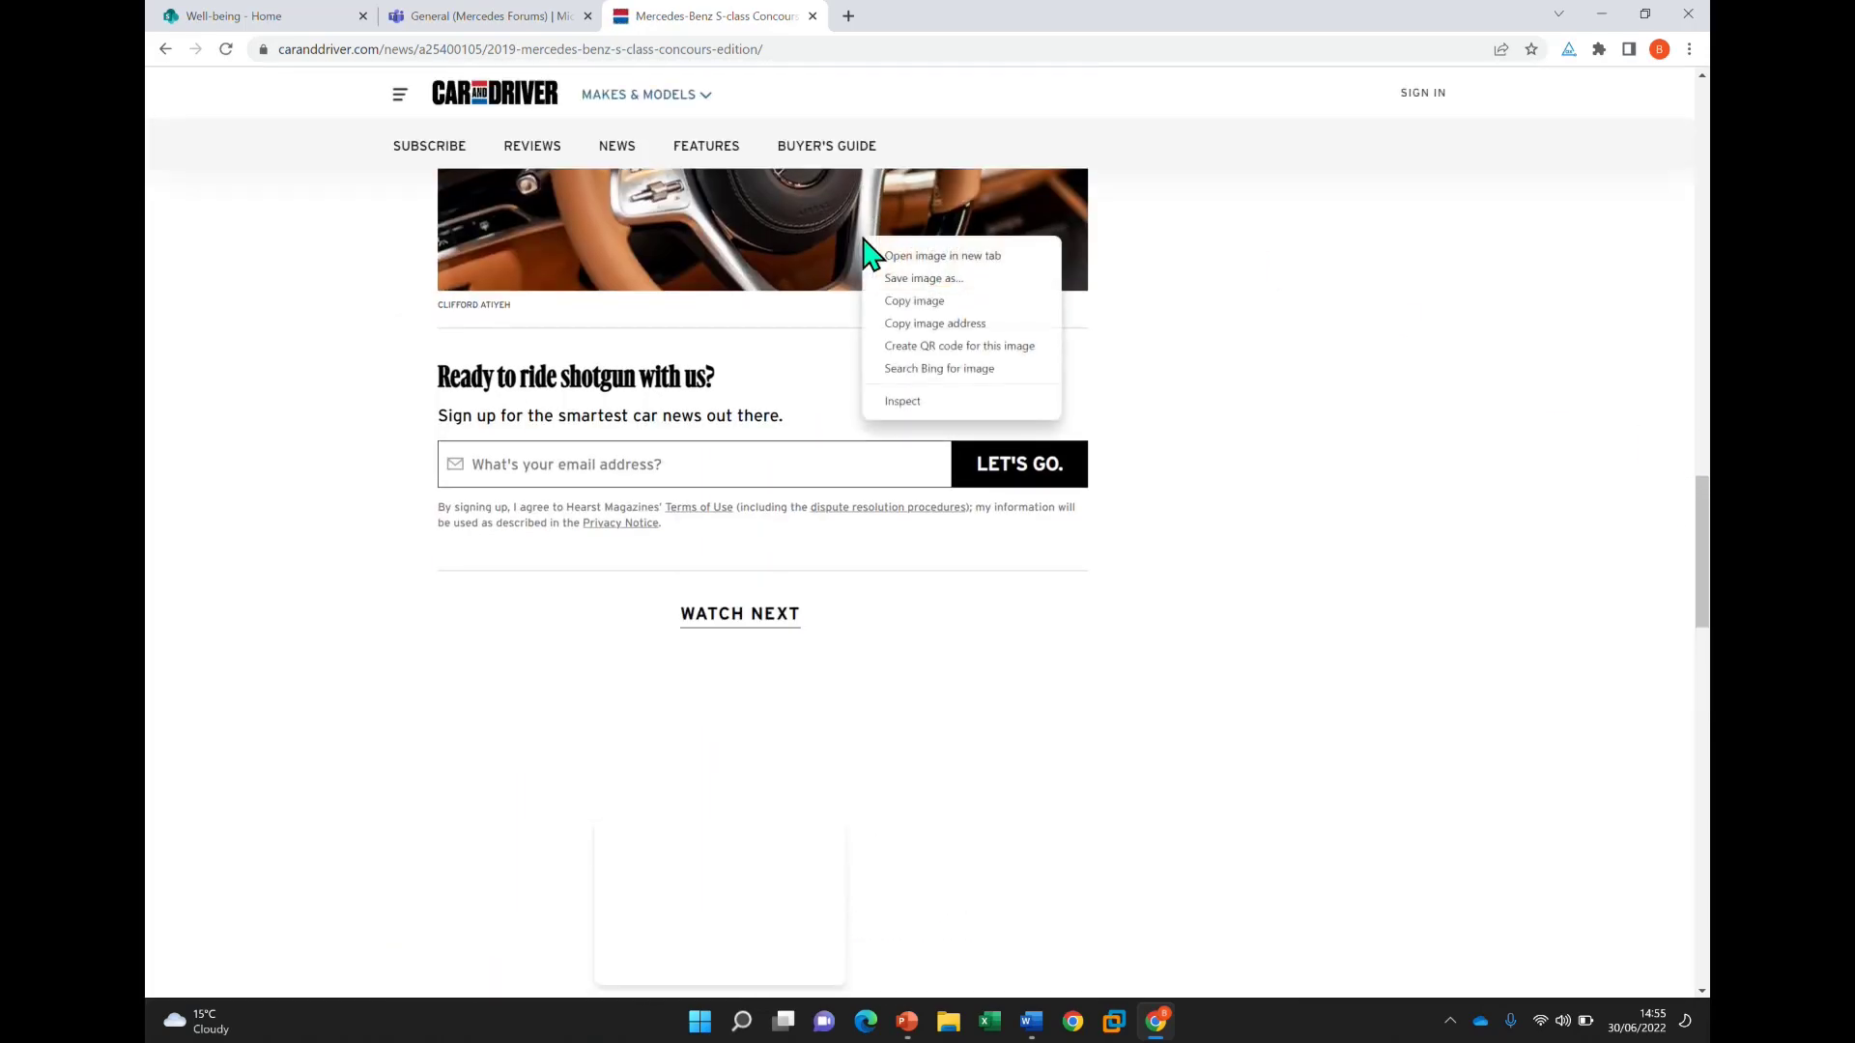
{"action": "left_click", "coordinate": [917, 303]}
{"action": "left_click", "coordinate": [488, 18]}
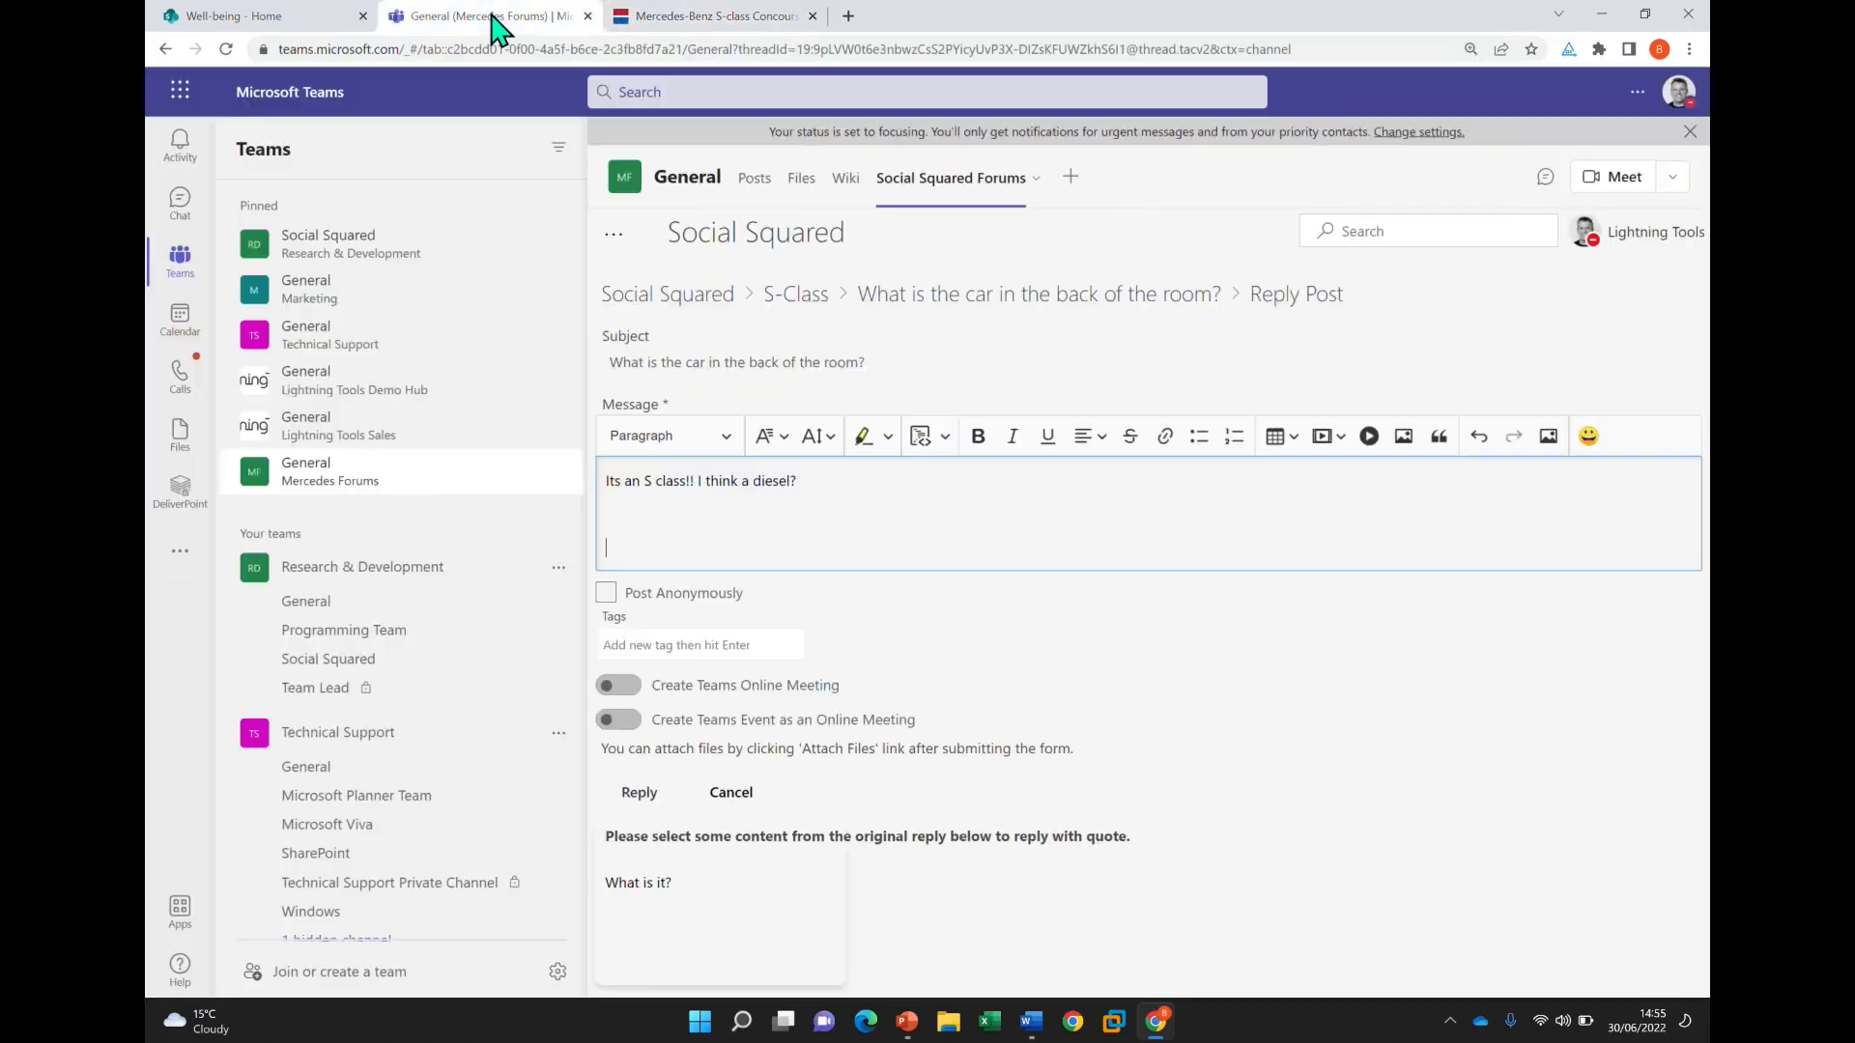
{"action": "key", "text": "ctrl+v"}
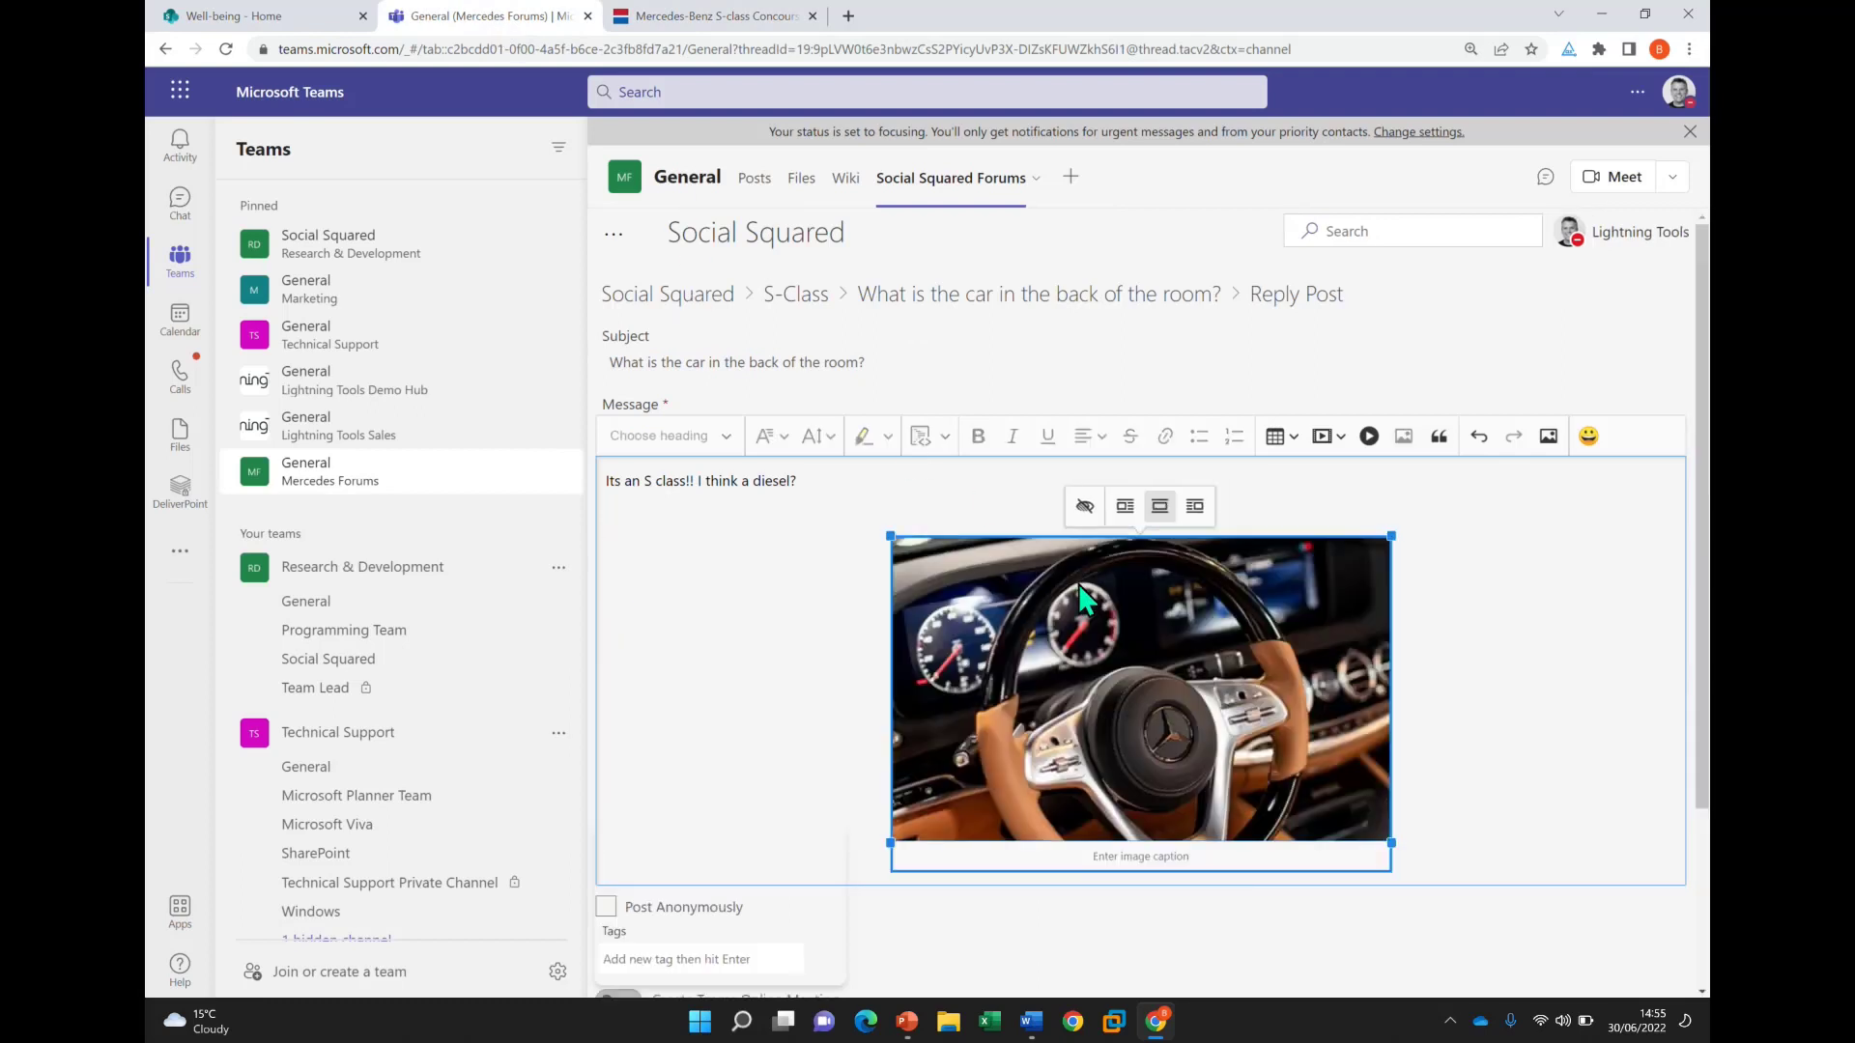
Left-align the pasted image in the reply and caption it "Mercedes Steering Wheel"
{"action": "left_click", "coordinate": [1113, 512]}
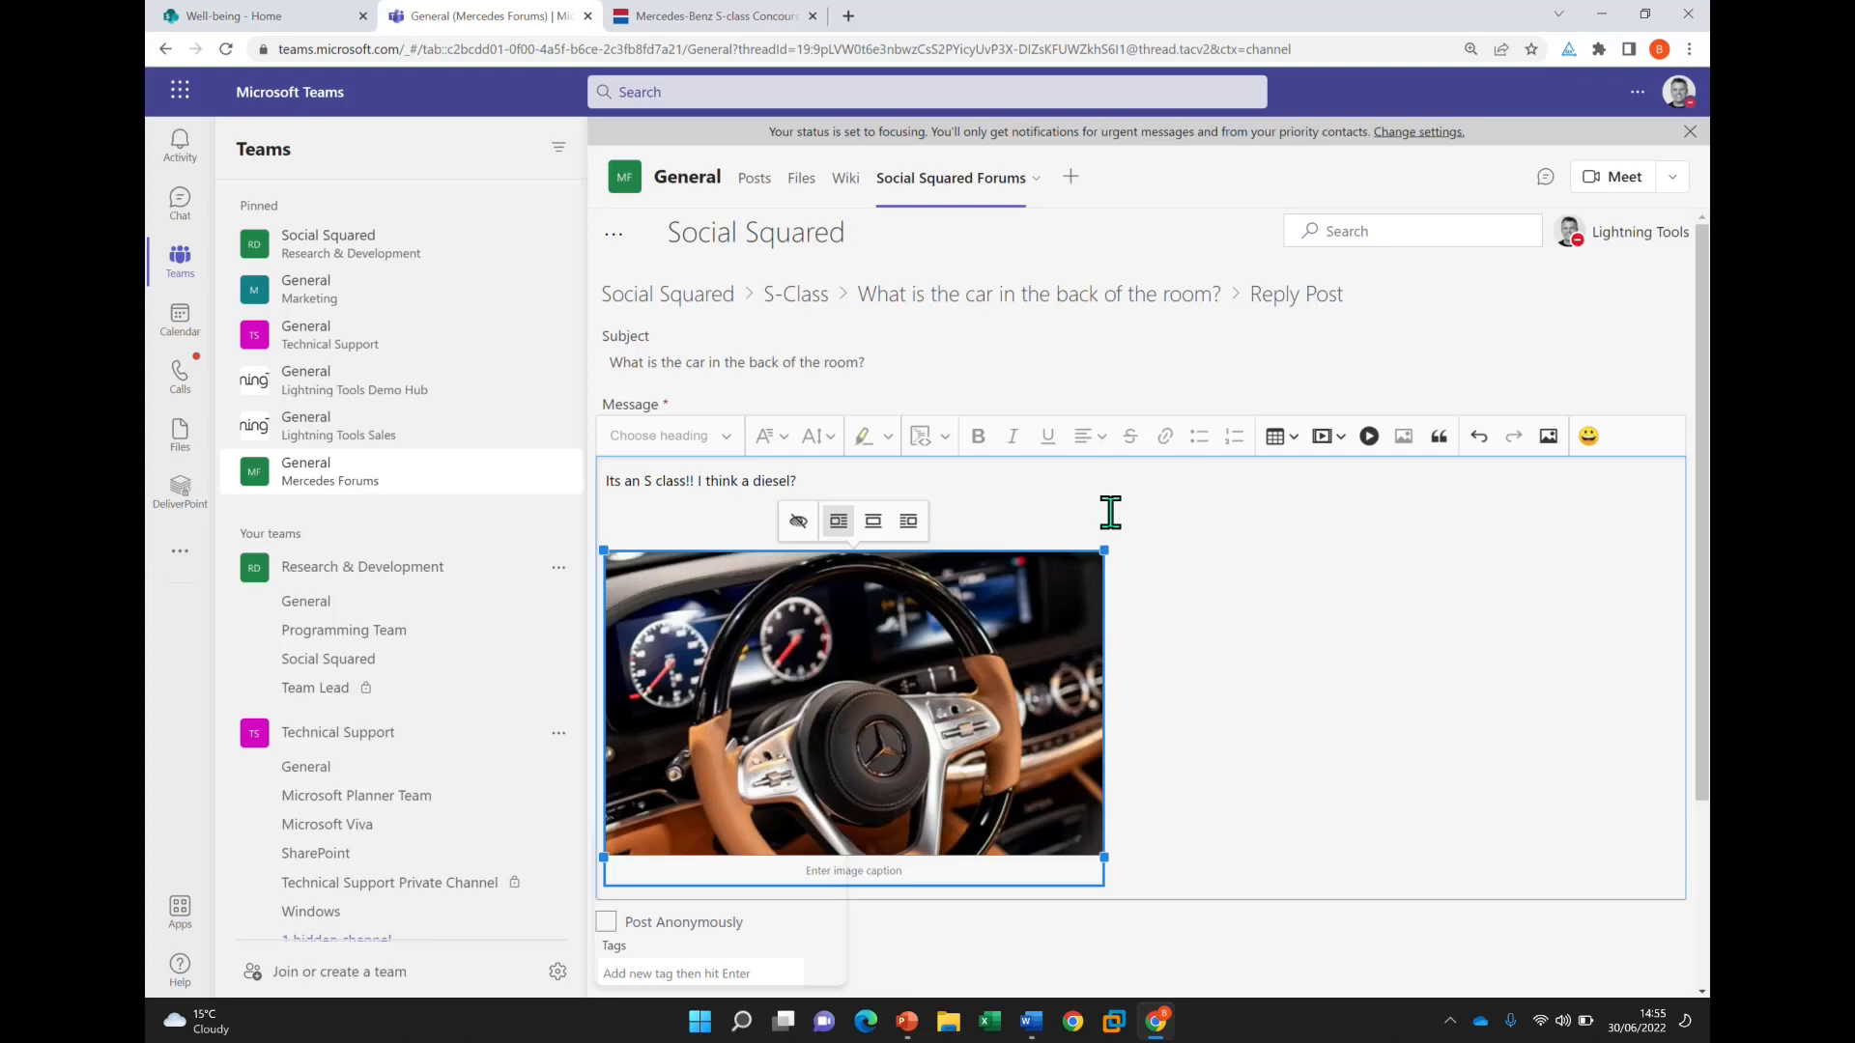
{"action": "left_click", "coordinate": [884, 869]}
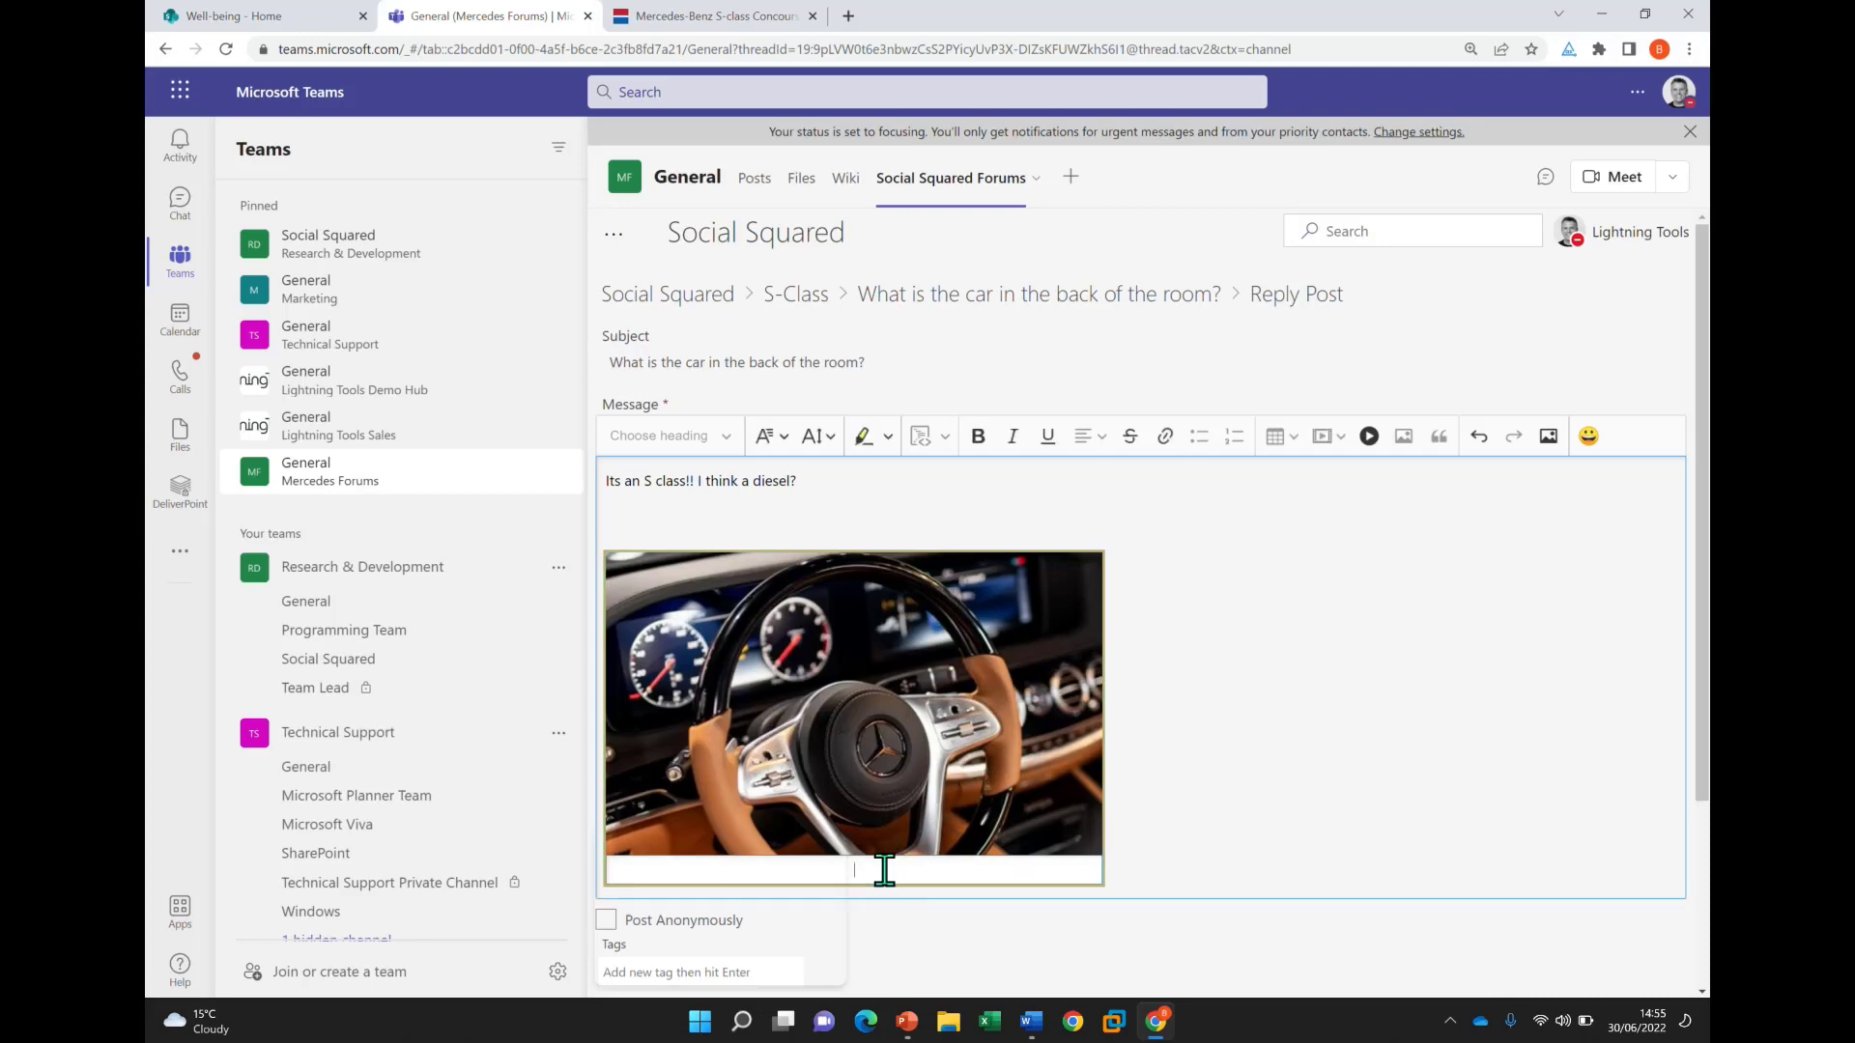
{"action": "type", "text": "Merced"}
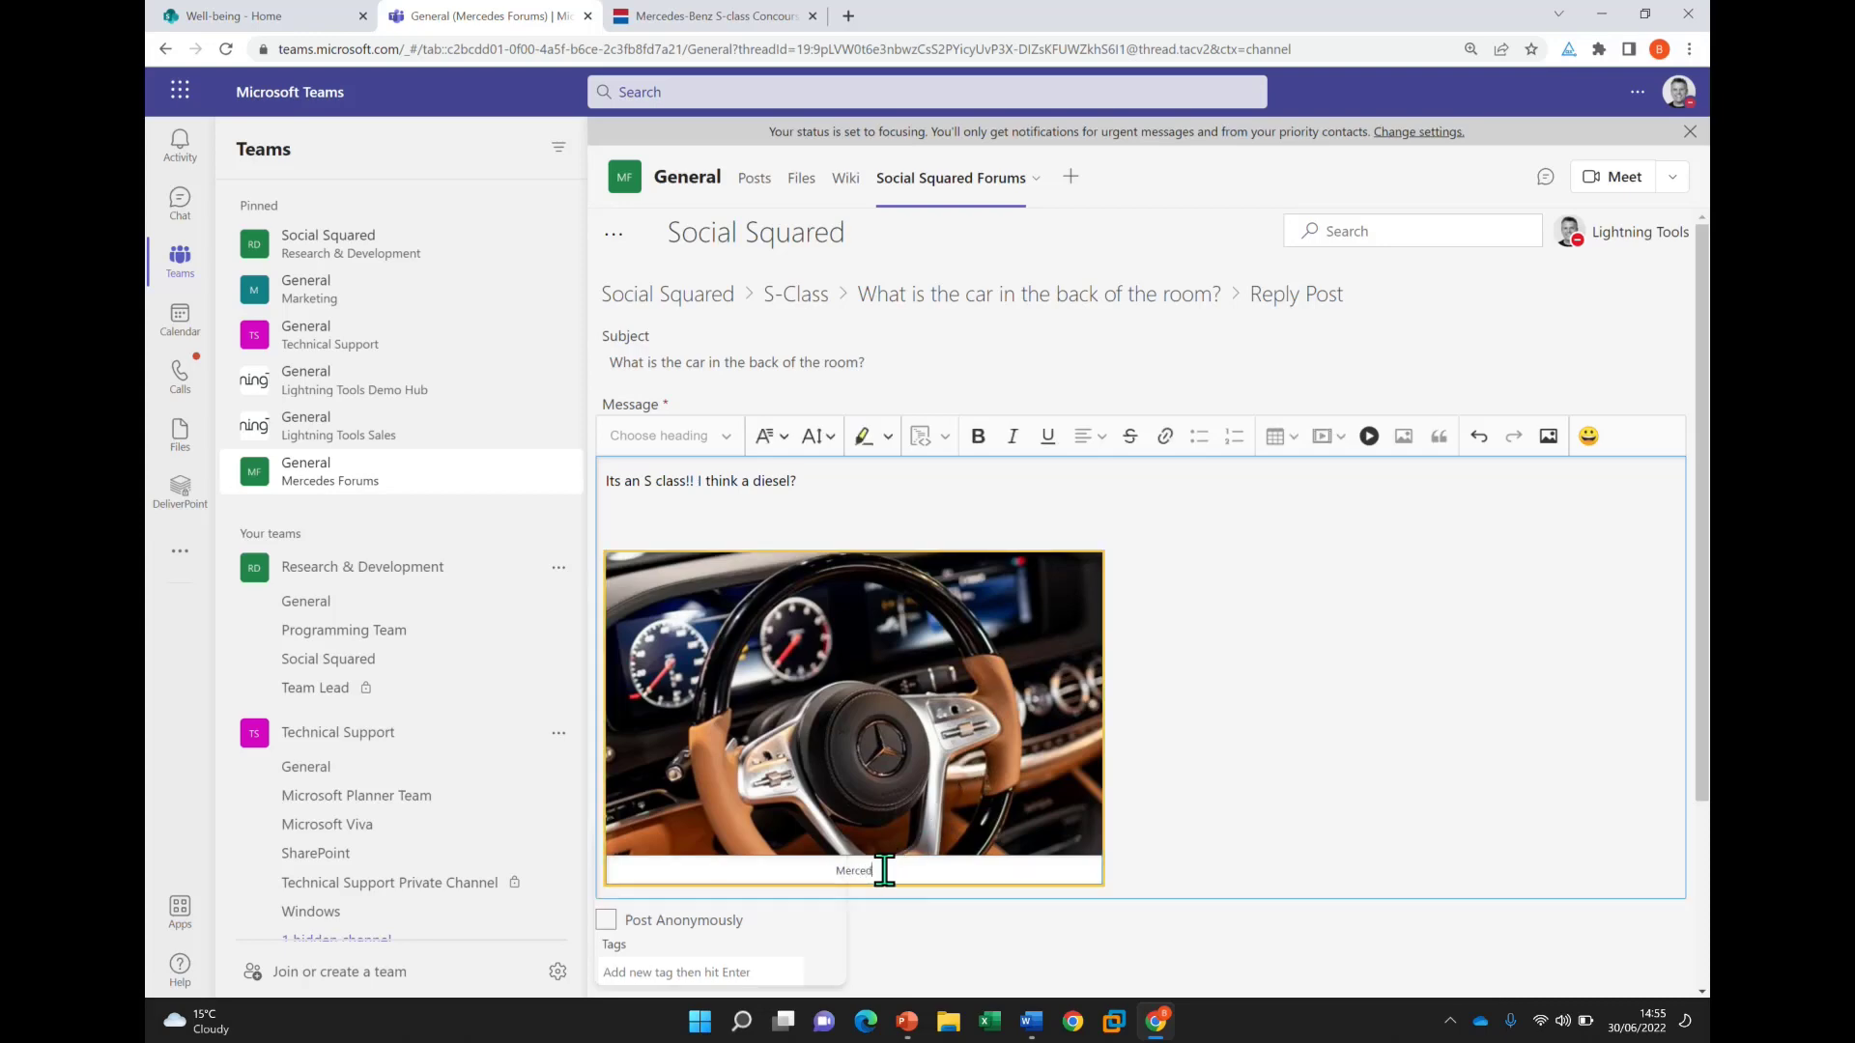
{"action": "type", "text": "es Steering Wheel"}
Shrink the steering wheel image proportionally and remove a blank line between it and the reply text
{"action": "left_click", "coordinate": [1053, 599]}
{"action": "left_click_drag", "start_coordinate": [1106, 858], "coordinate": [1005, 787]}
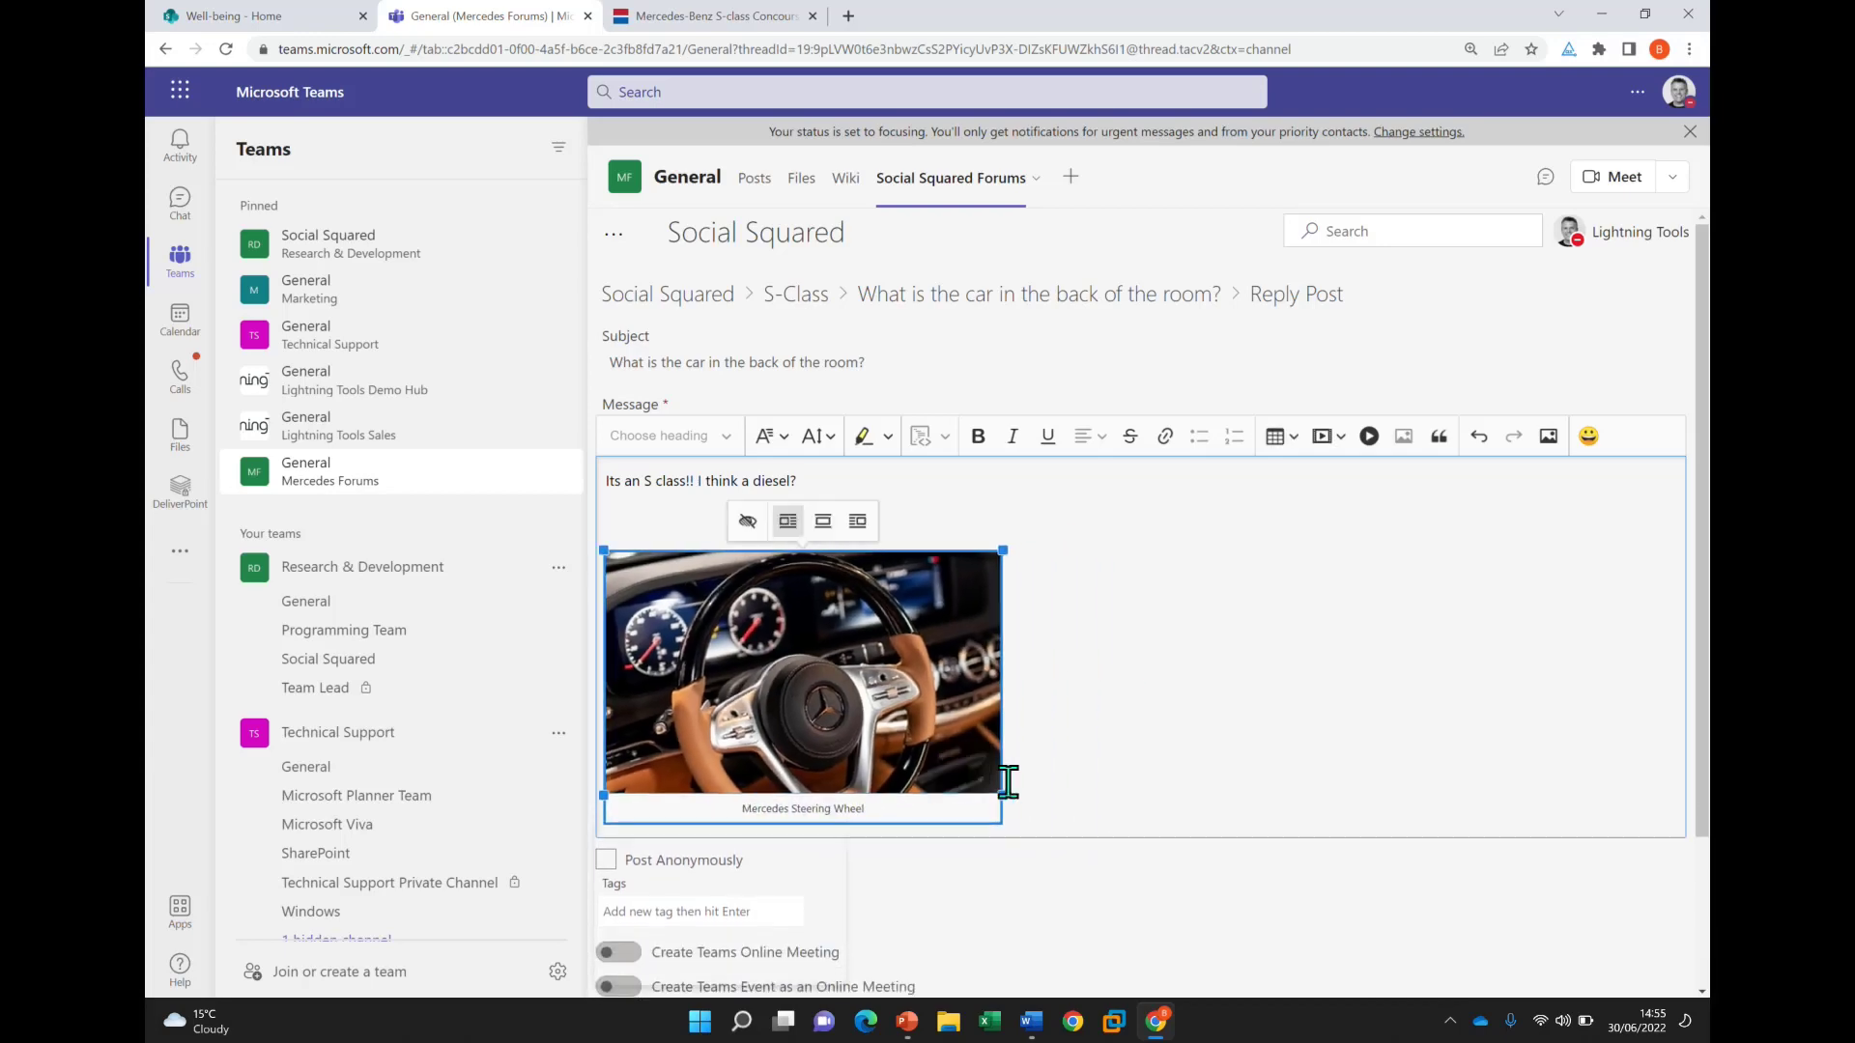
{"action": "left_click", "coordinate": [1092, 645]}
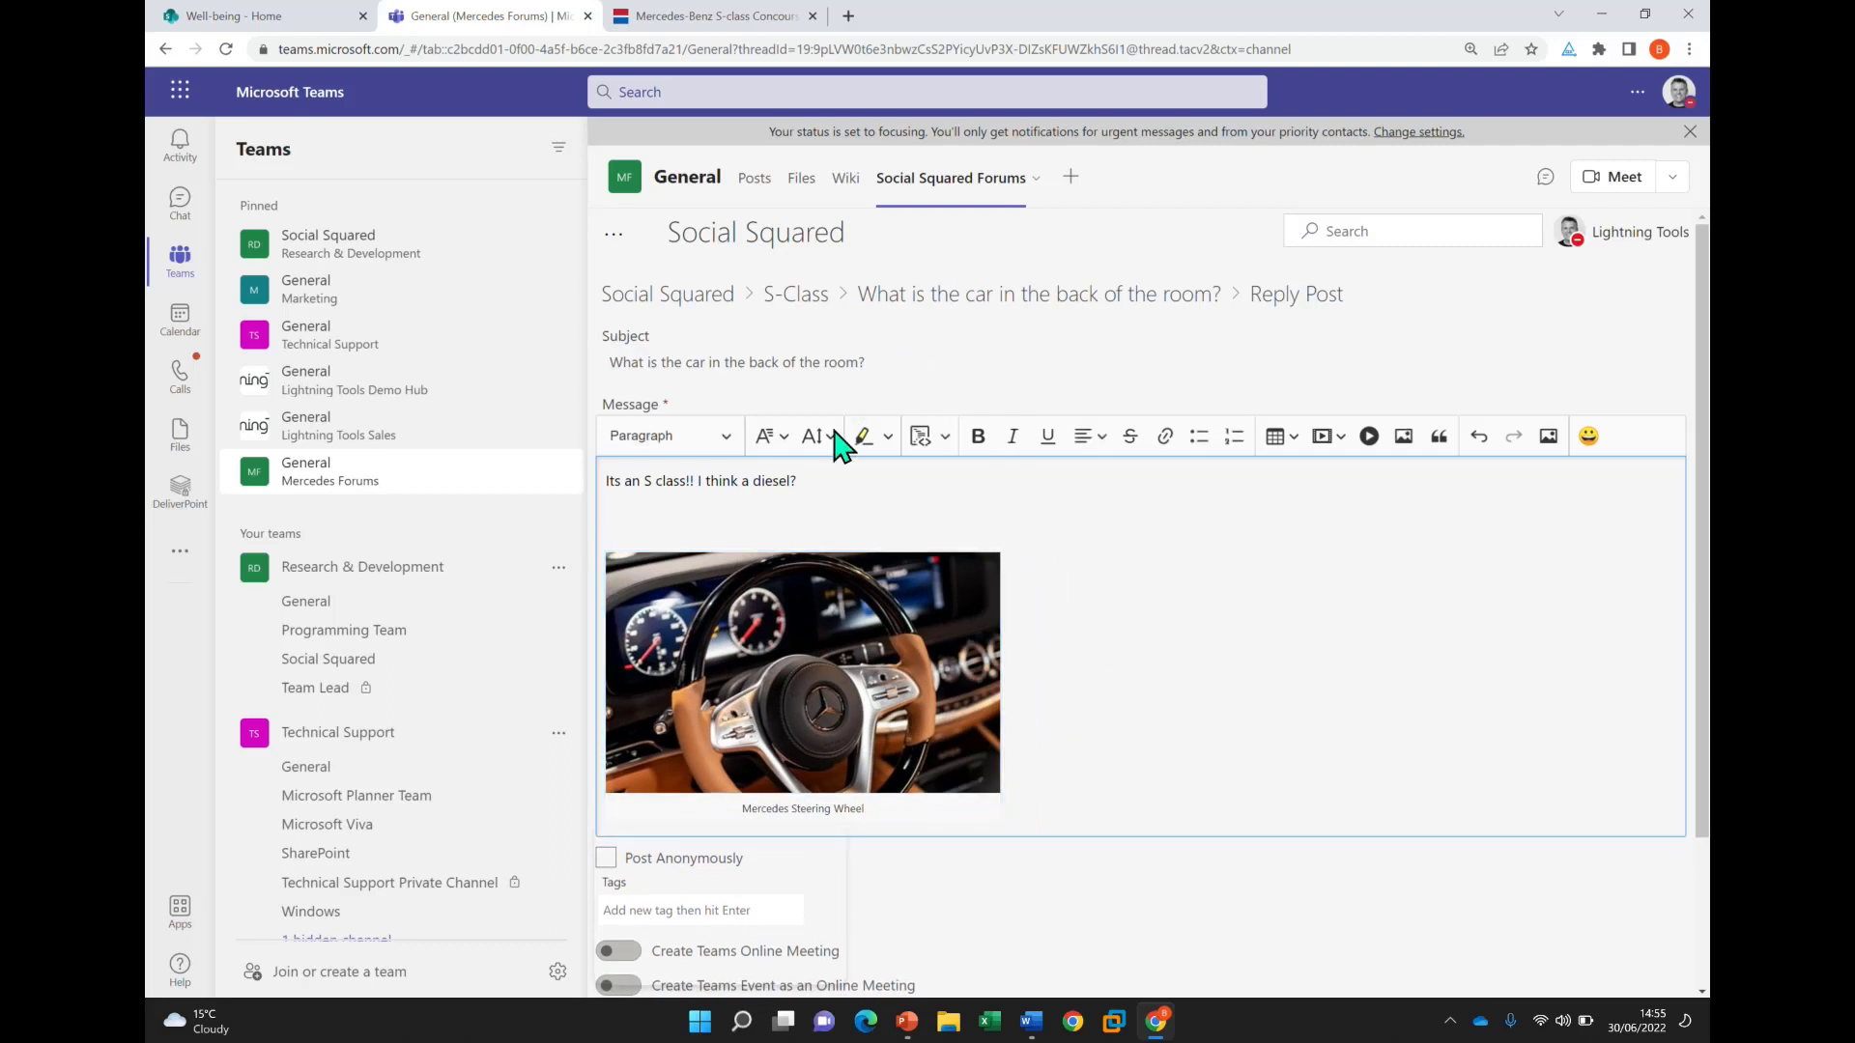
{"action": "key", "text": "Delete"}
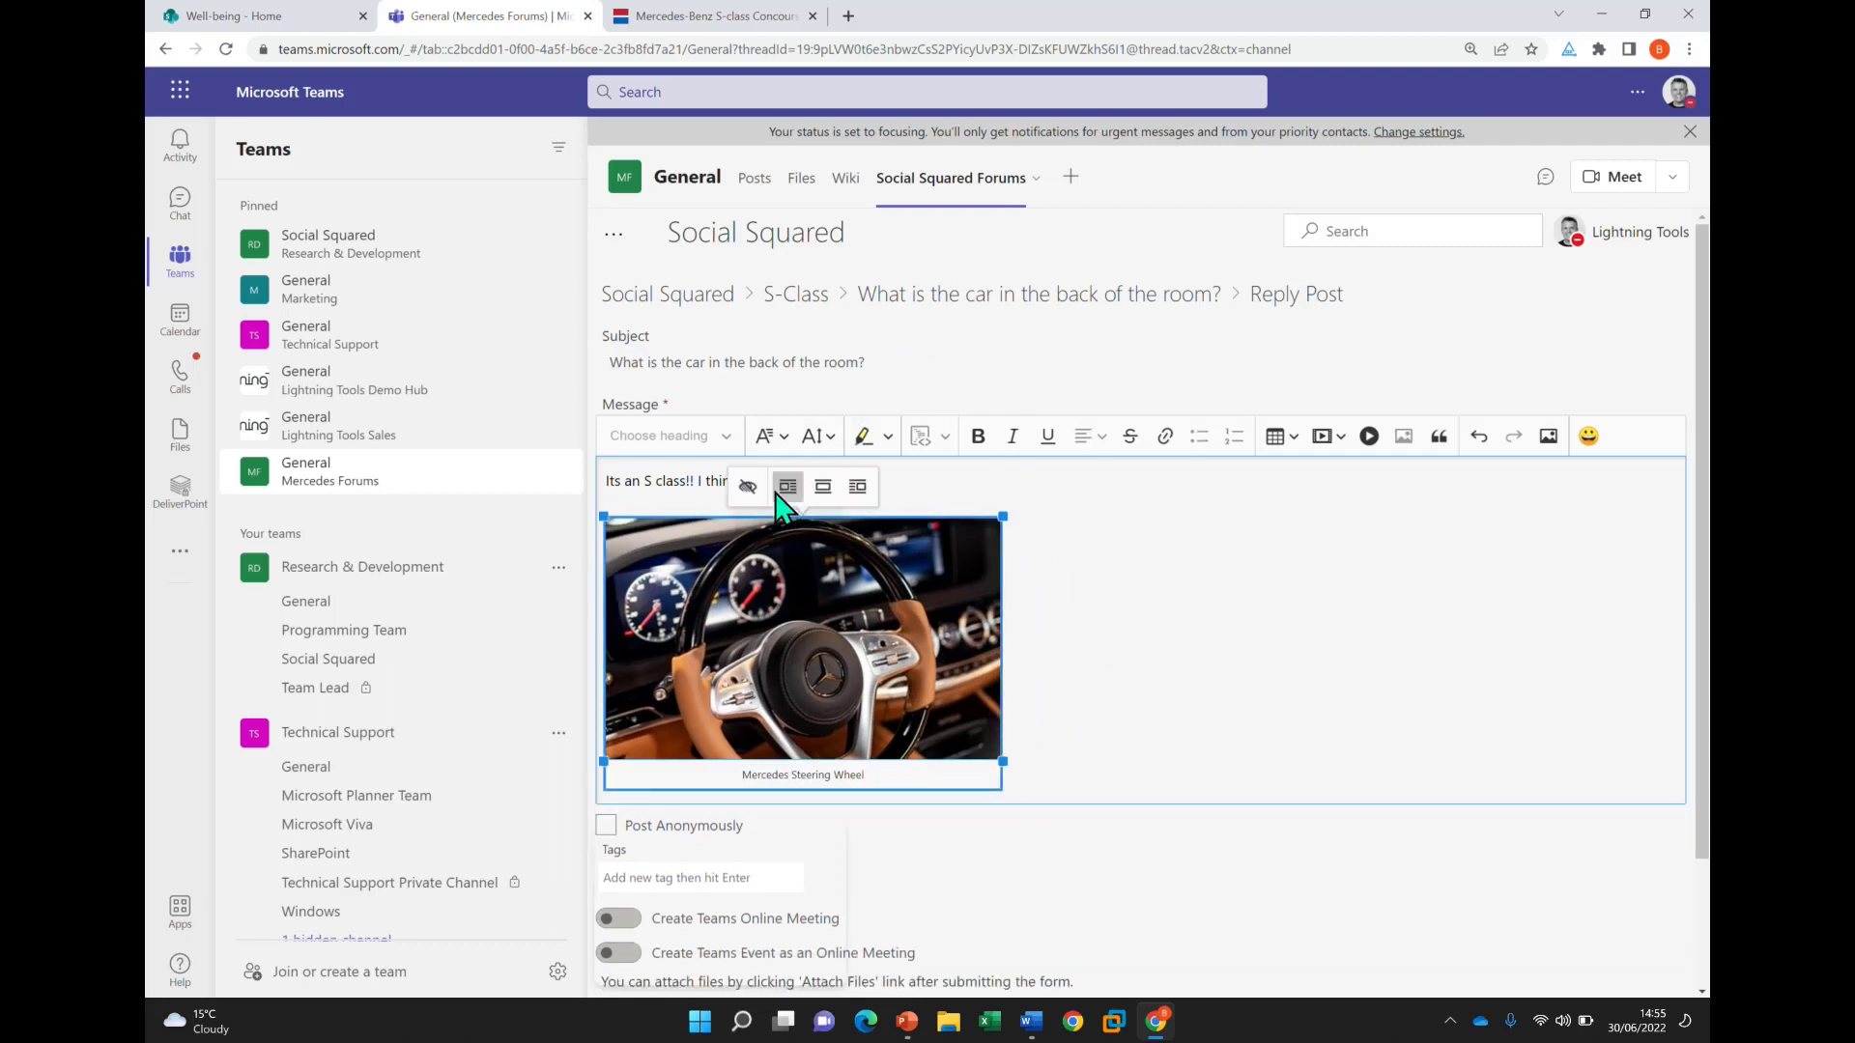
{"action": "left_click", "coordinate": [1282, 707]}
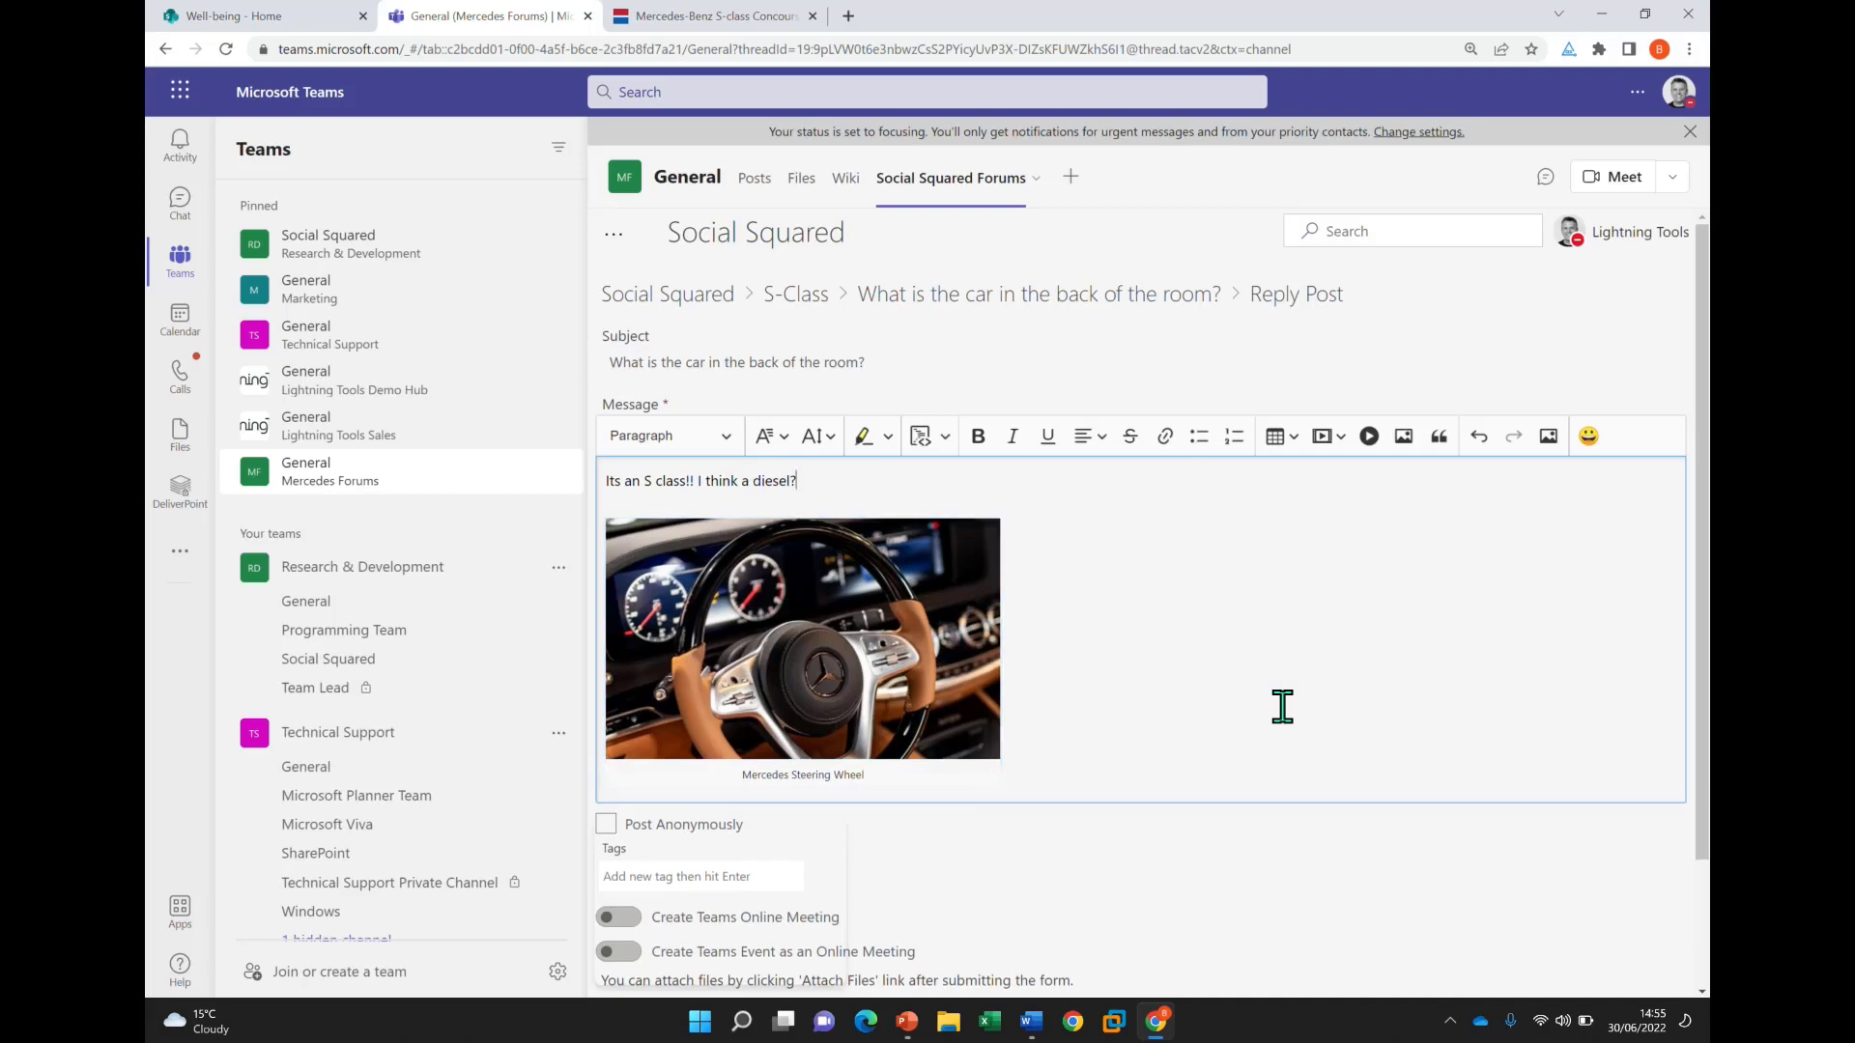
{"action": "scroll", "coordinate": [1282, 707], "scroll_direction": "down", "scroll_amount": 2}
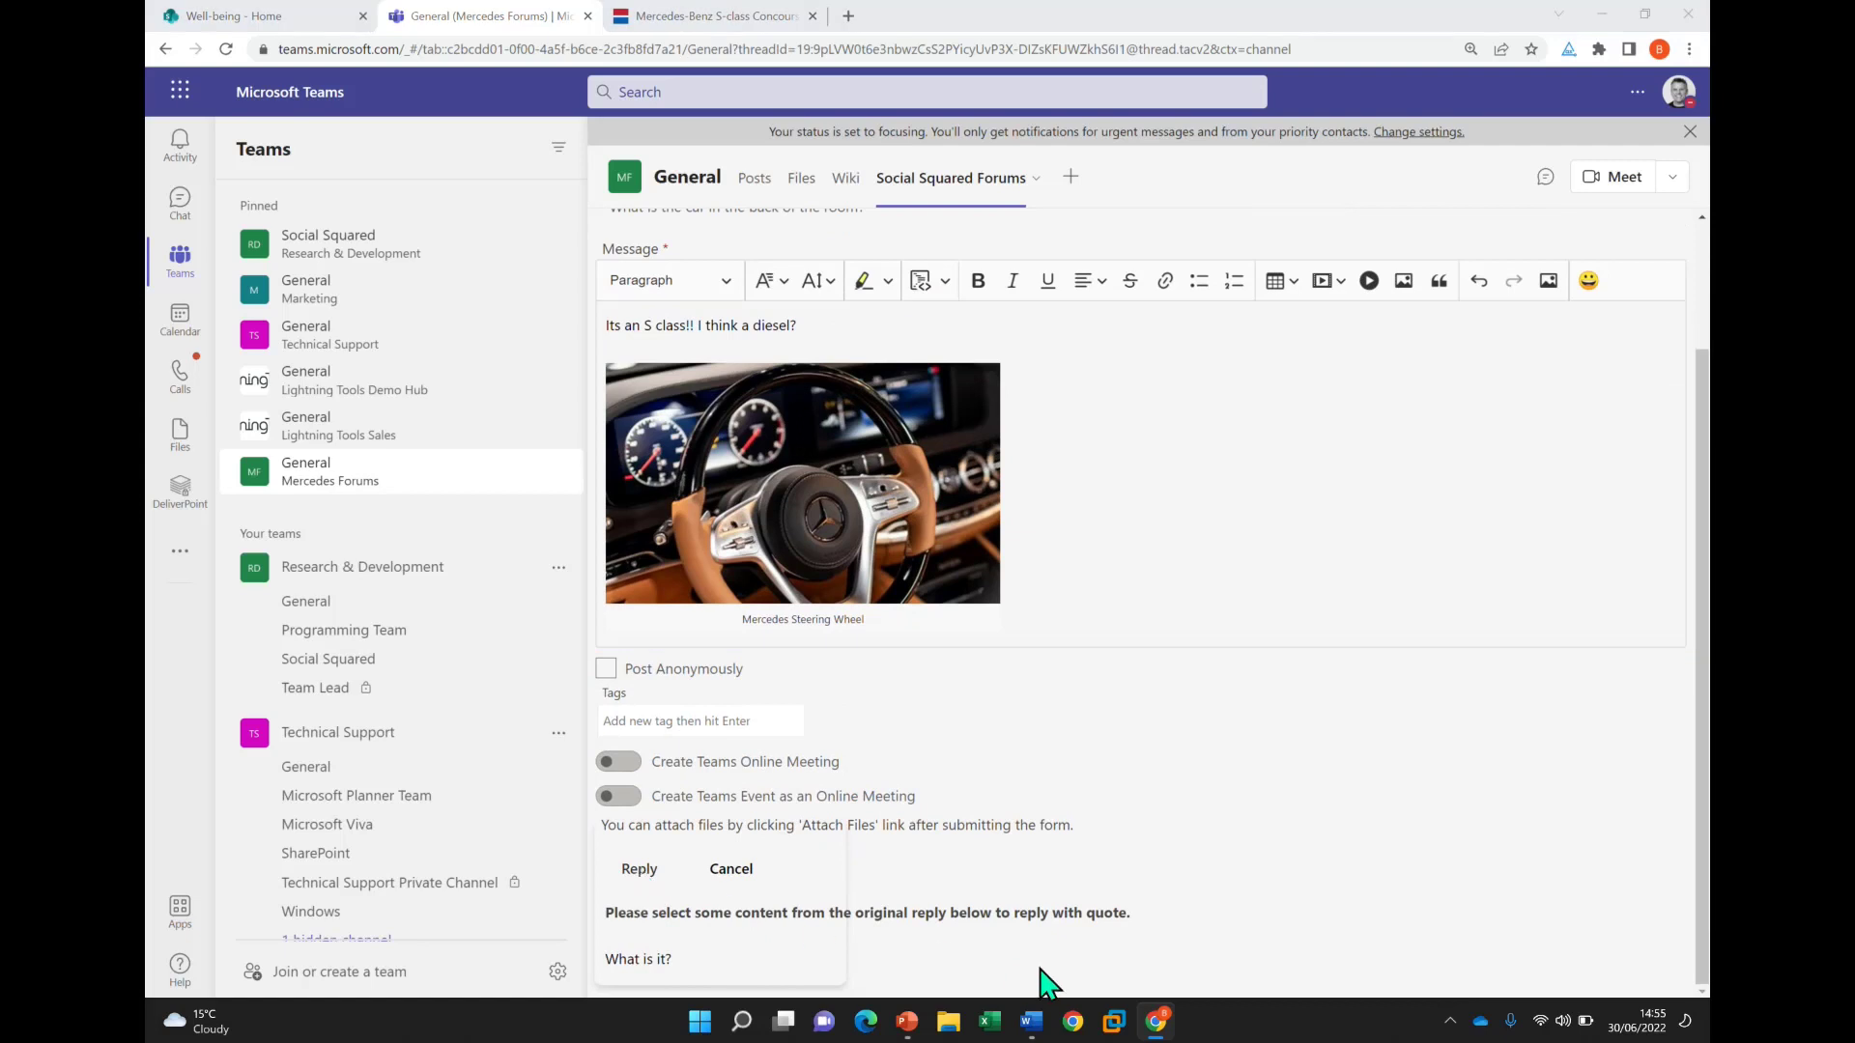
Switch to the running PowerPoint slide show and advance past the Social Squared Teams Mobile slide to Discover More
{"action": "mouse_move", "coordinate": [904, 1026]}
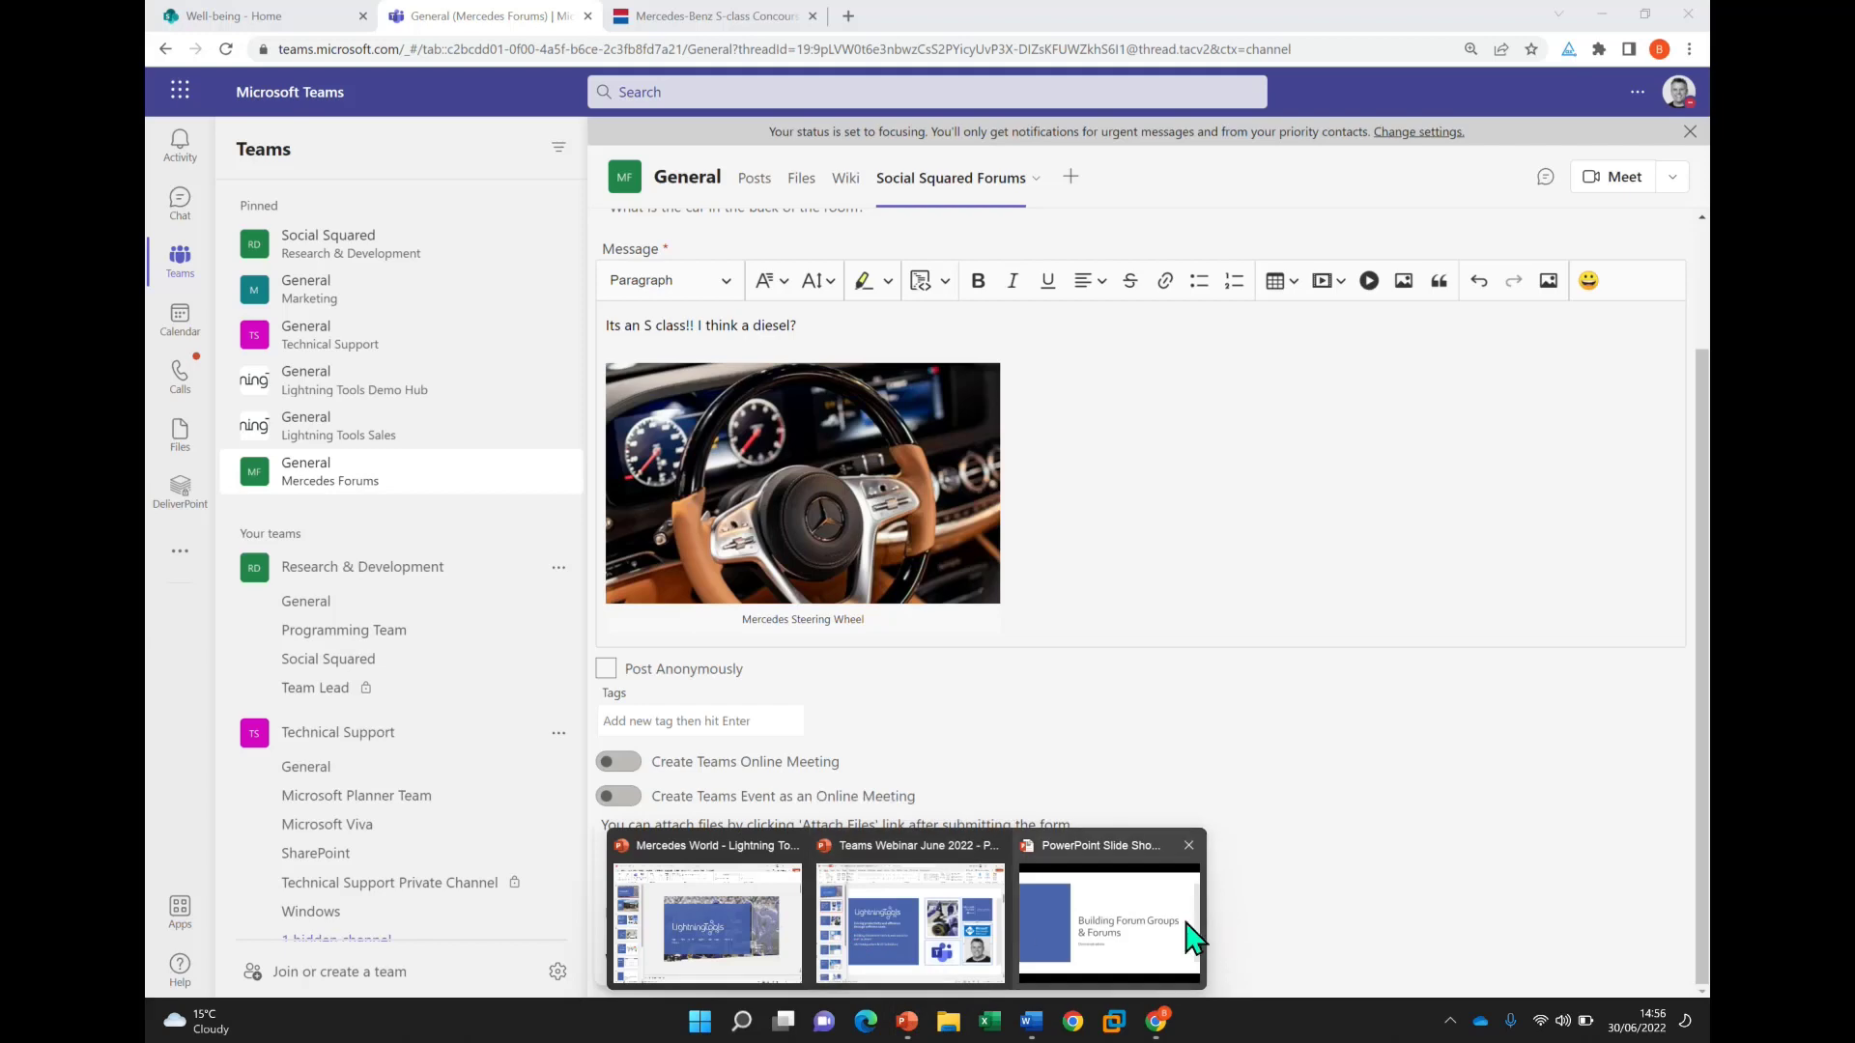
{"action": "left_click", "coordinate": [1110, 919]}
{"action": "key", "text": "Right"}
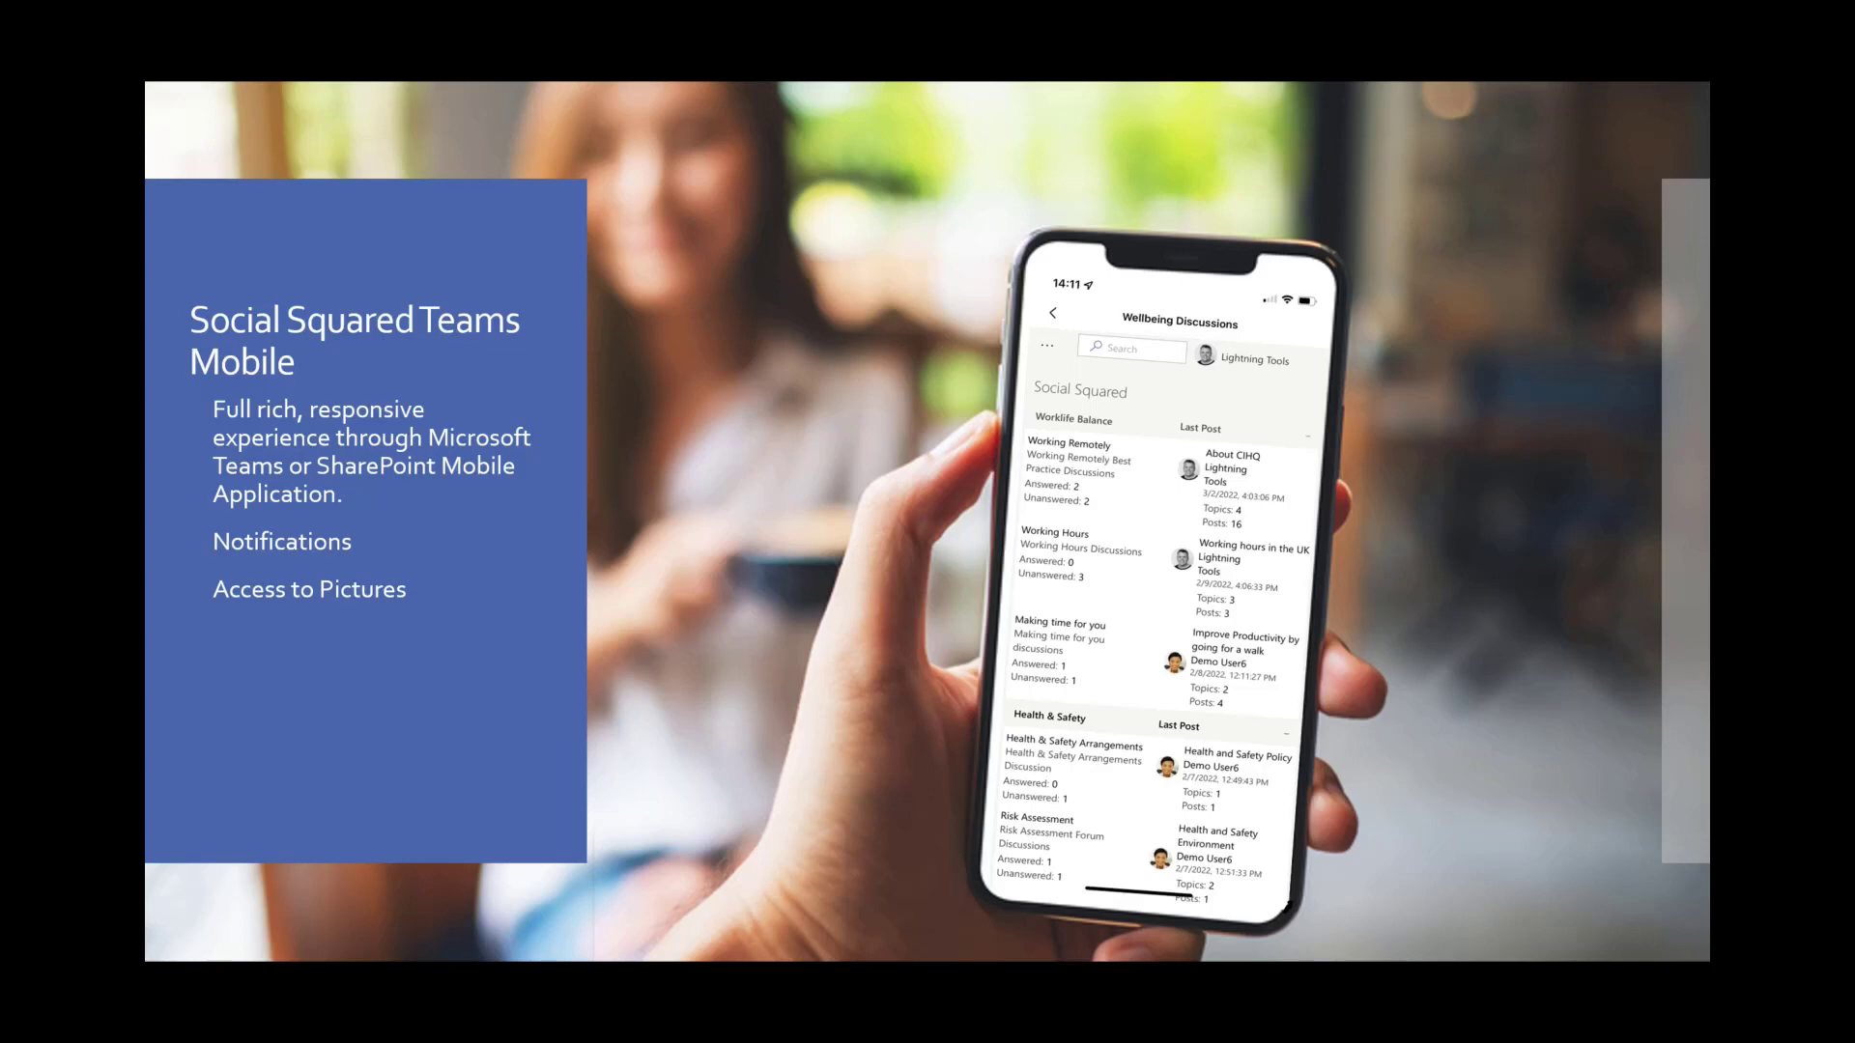
{"action": "key", "text": "Right"}
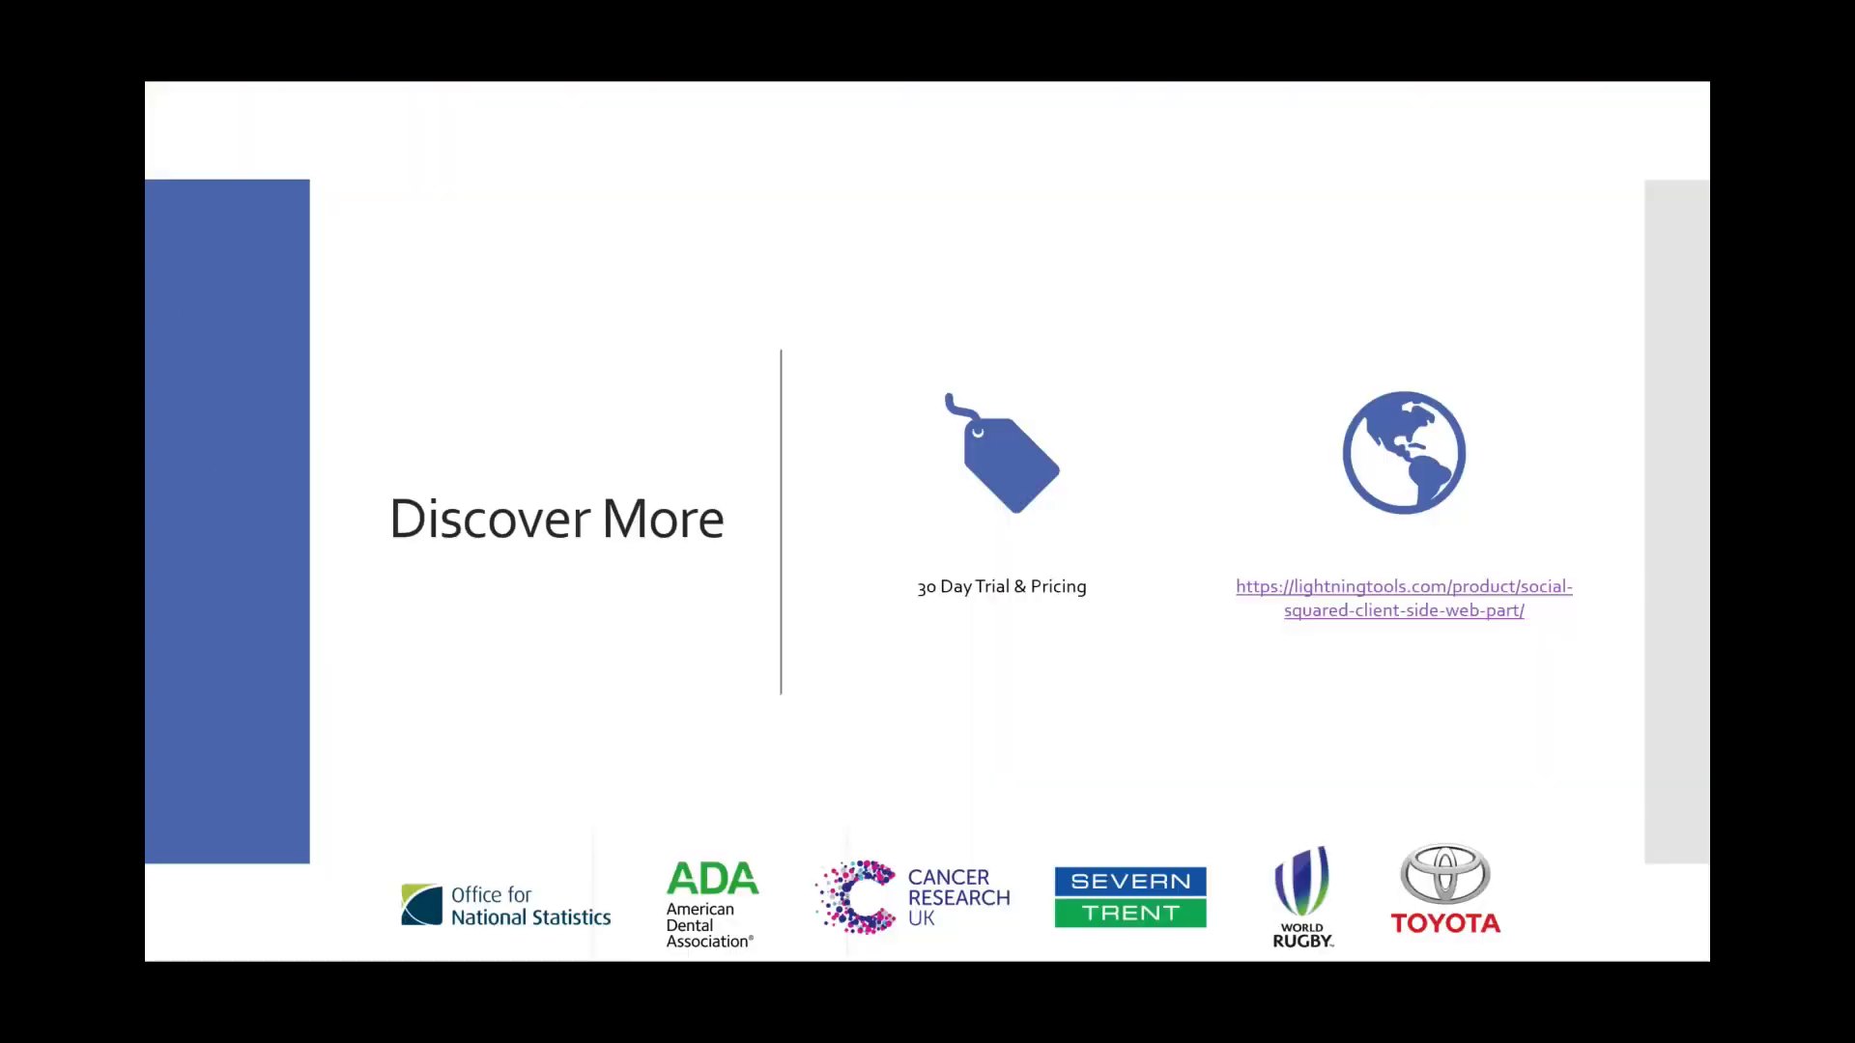